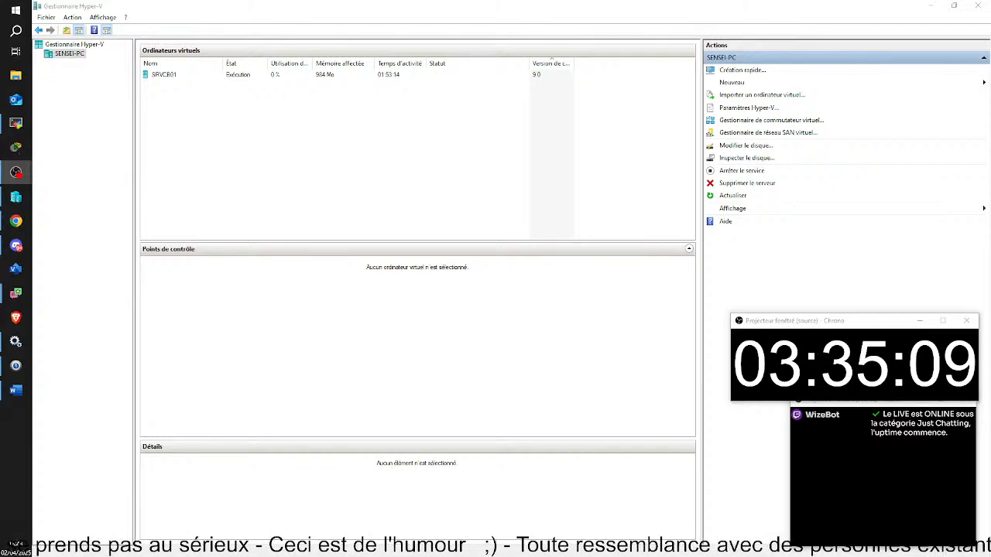
Connect to SRVCB01 from its right-click menu to show its Server Manager dashboard.
click(197, 74)
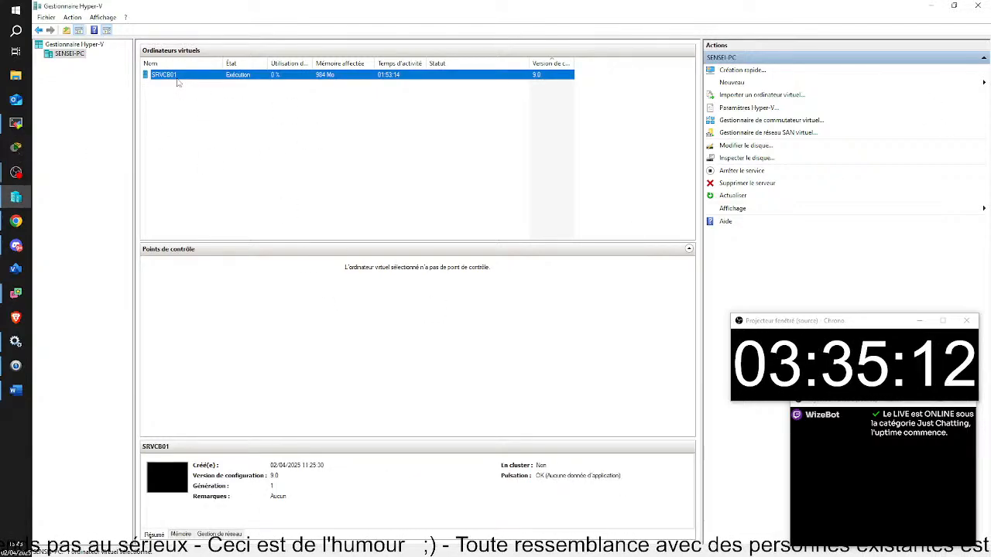
click(241, 166)
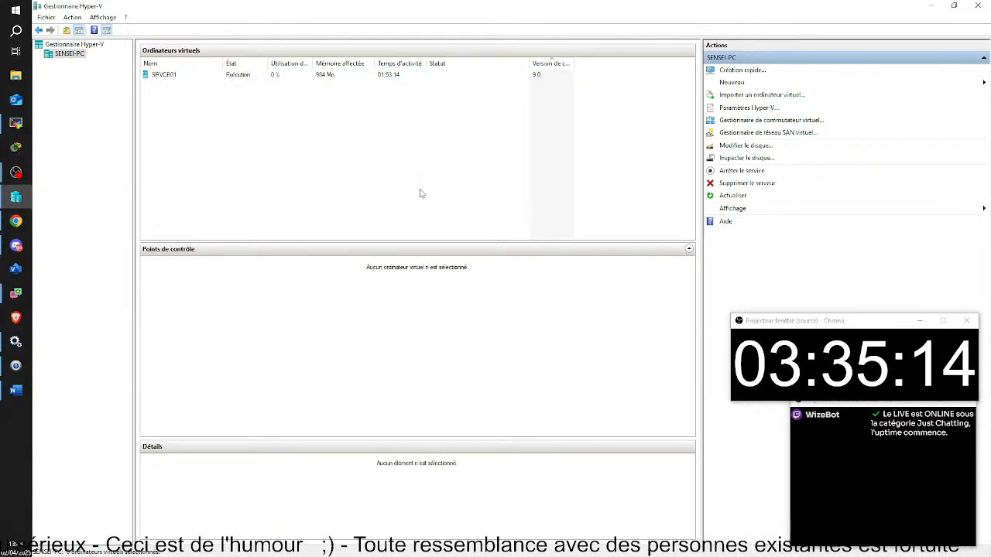
click(168, 75)
double_click(168, 75)
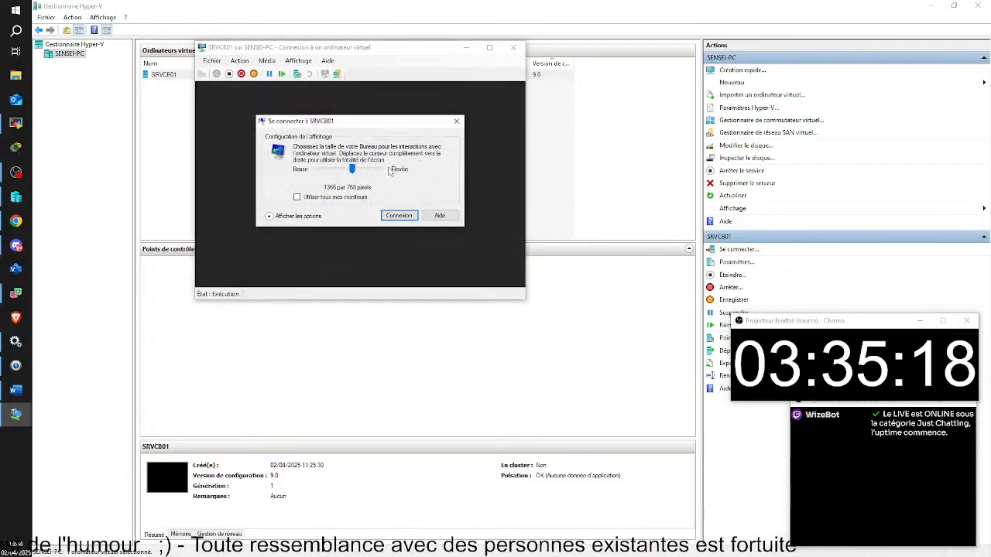
click(460, 122)
click(361, 186)
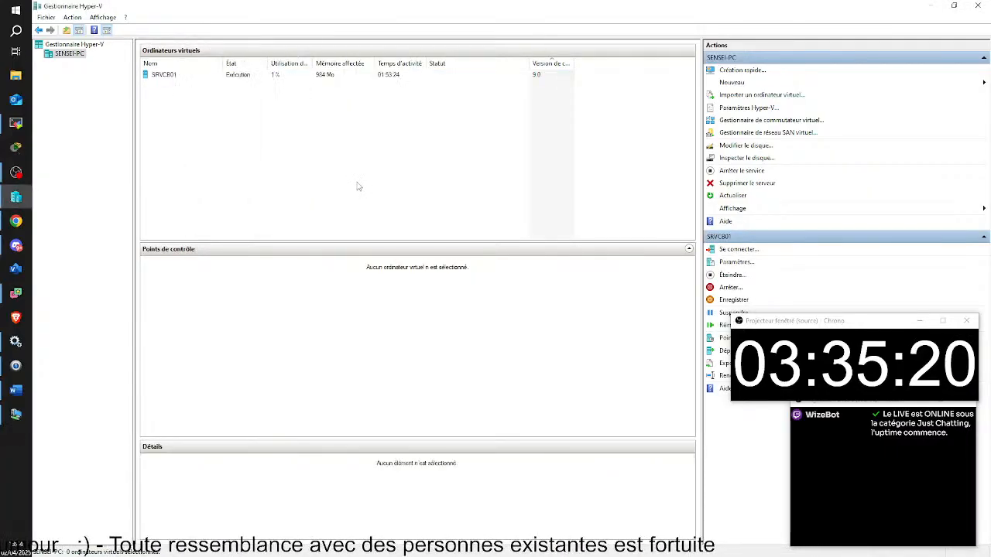
right_click(152, 77)
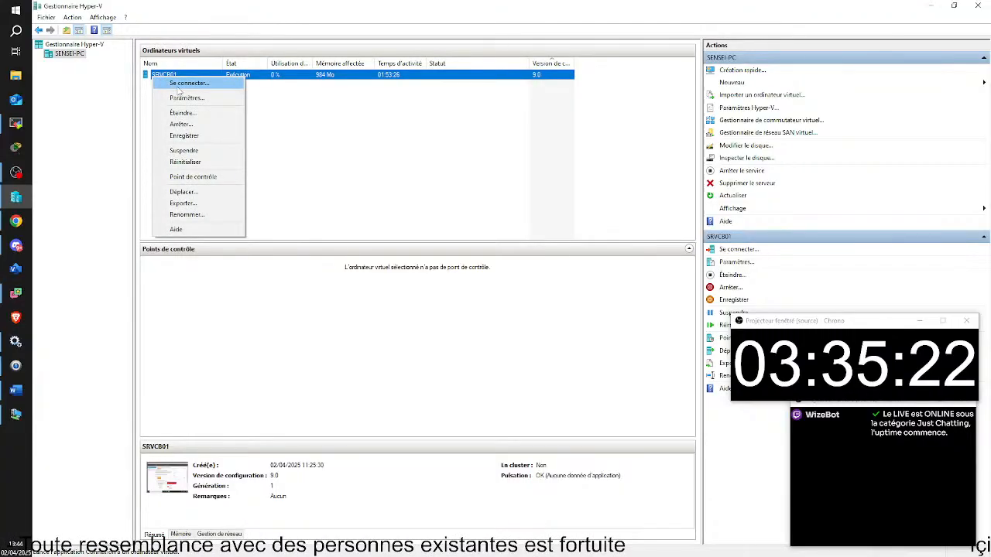
click(178, 86)
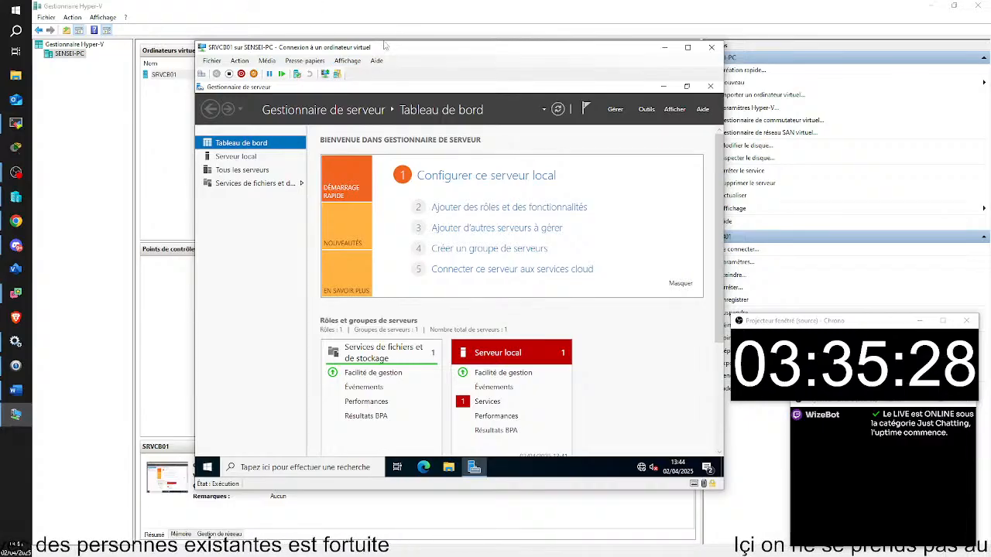
Move the SRVCB01 connection window up and to the left.
drag(397, 49, 318, 32)
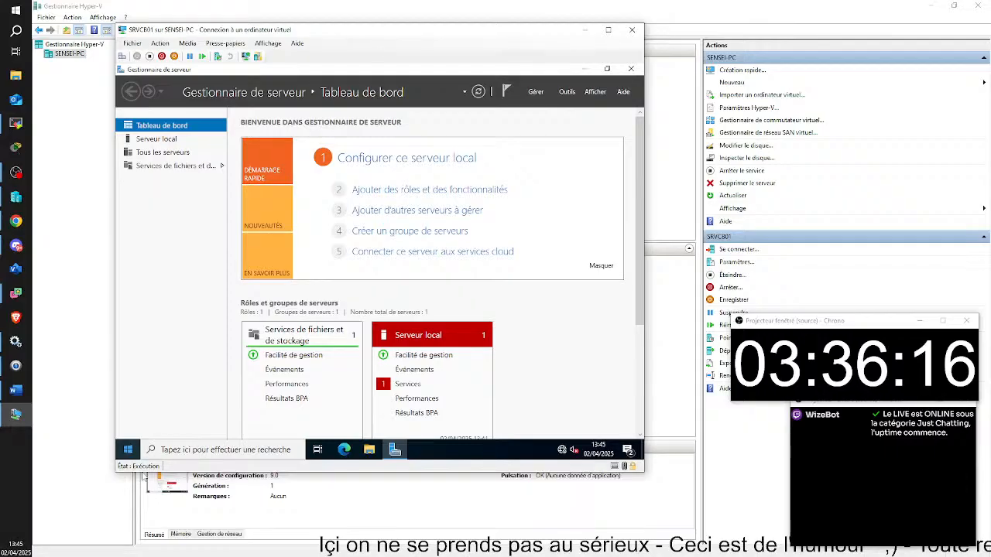
Open the power-user menu on the VM's Start button.
right_click(128, 450)
Shut down SRVCB01 with the default 'Autre (non planifié)' reason, then open File Explorer.
click(277, 393)
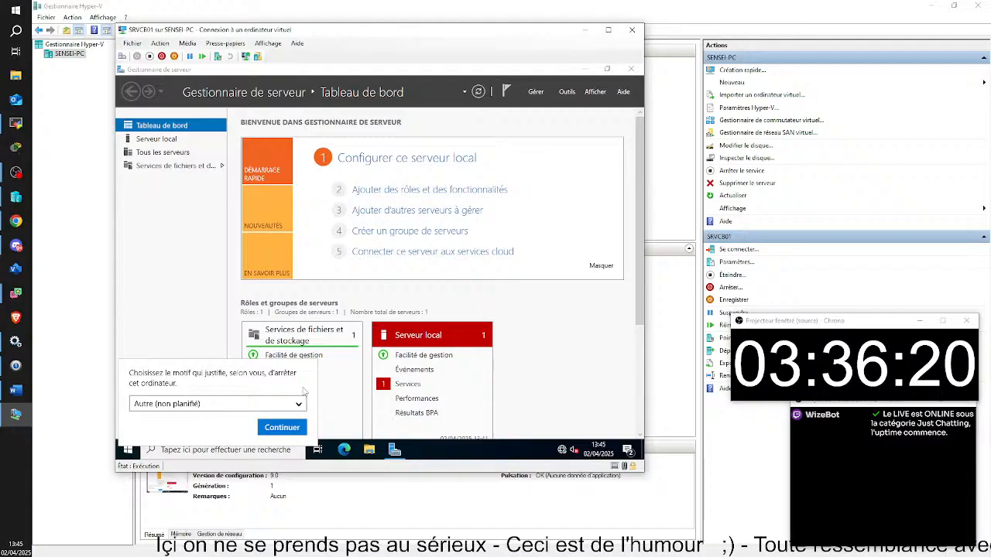
click(280, 429)
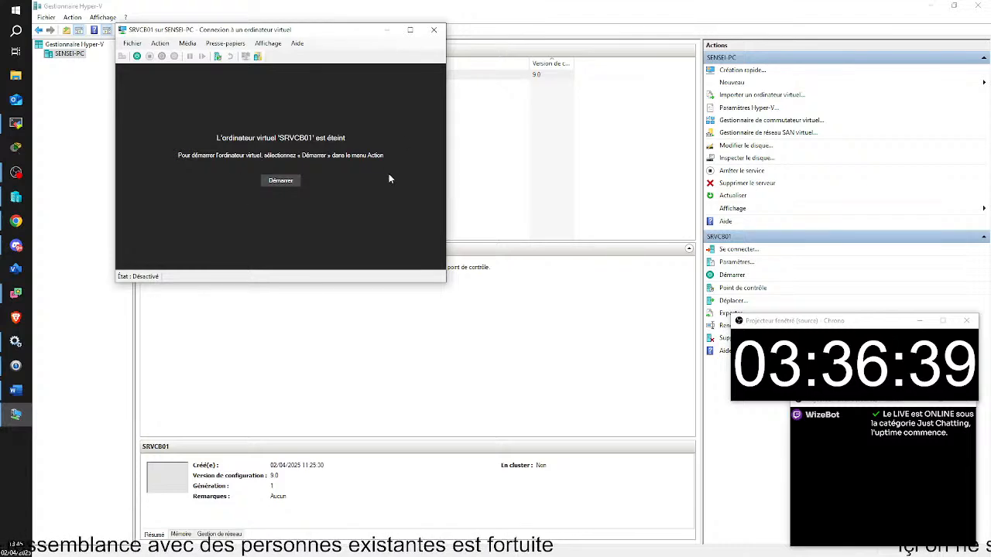
drag(253, 31, 216, 92)
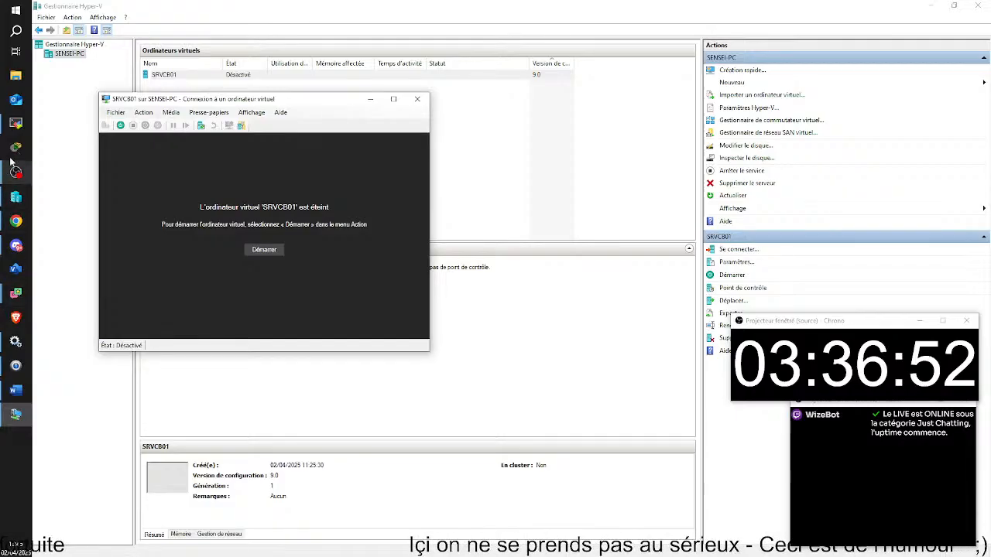
click(16, 75)
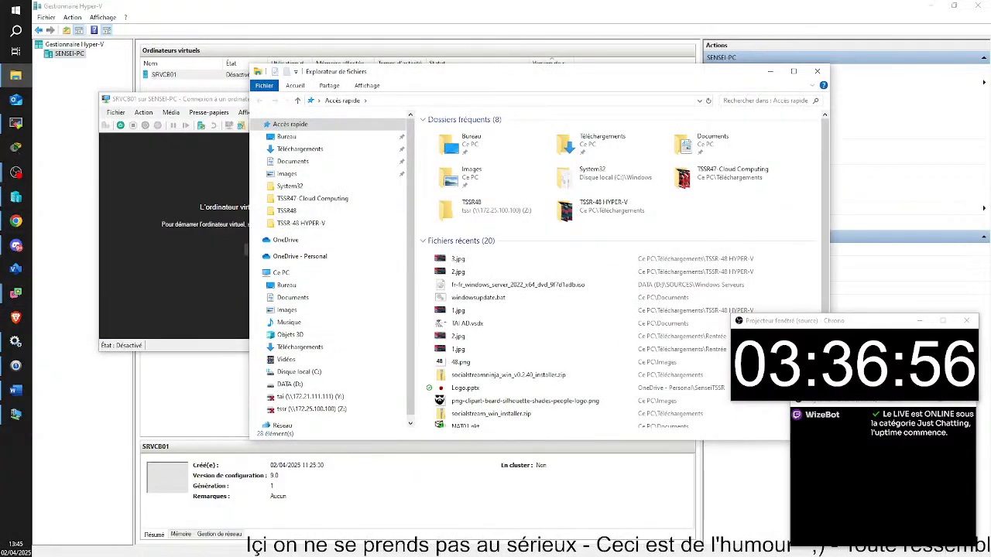
Browse DATA (D:) to HYPER-V\SRVCB01\Virtual Hard Disks, showing SRVCB01.vhdx.
click(15, 341)
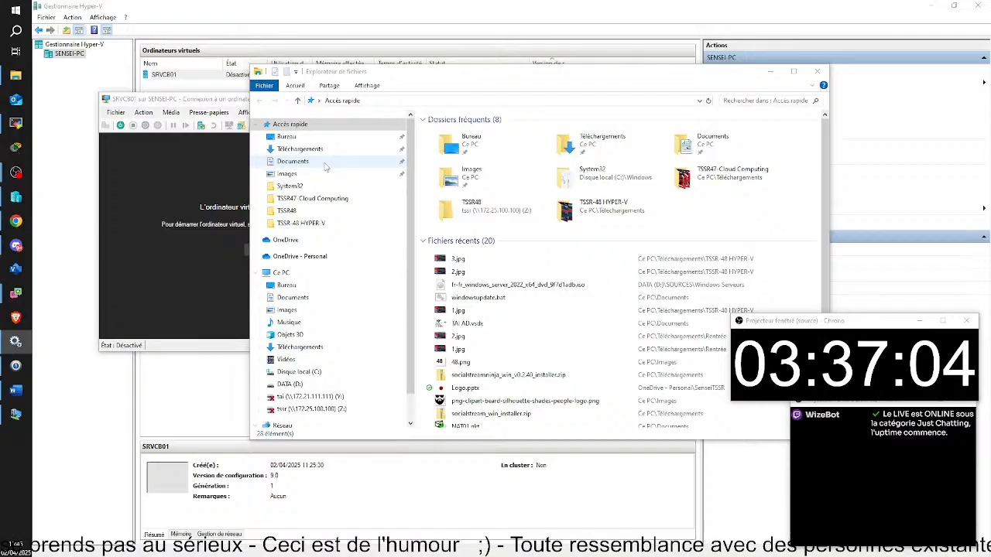
click(290, 384)
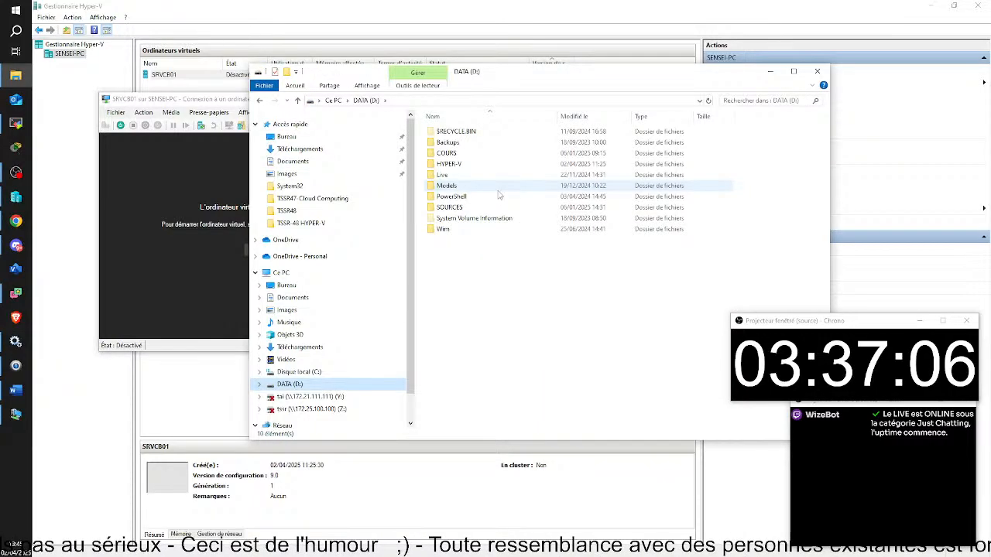
double_click(449, 164)
double_click(456, 131)
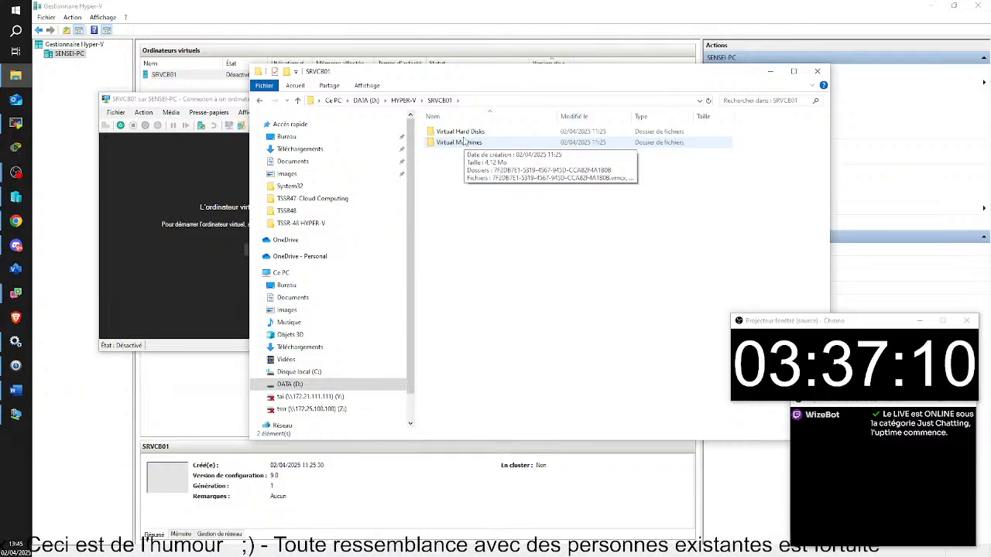
double_click(460, 131)
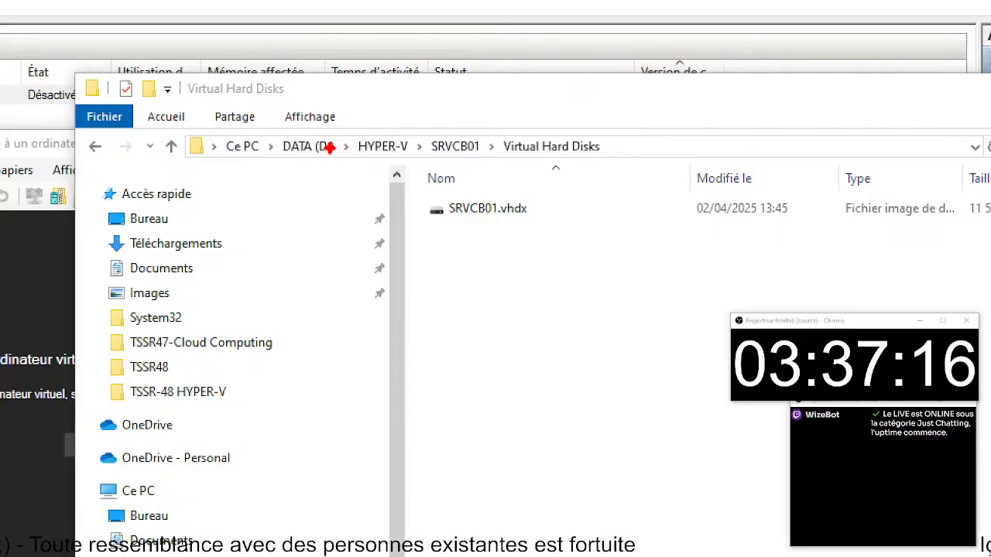
drag(266, 122, 652, 169)
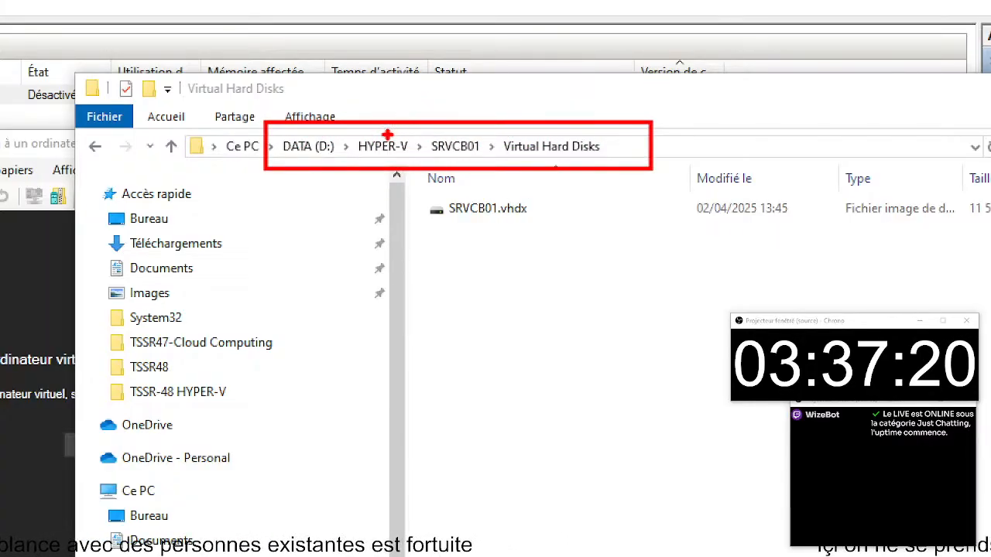
drag(387, 135, 433, 64)
drag(463, 137, 497, 63)
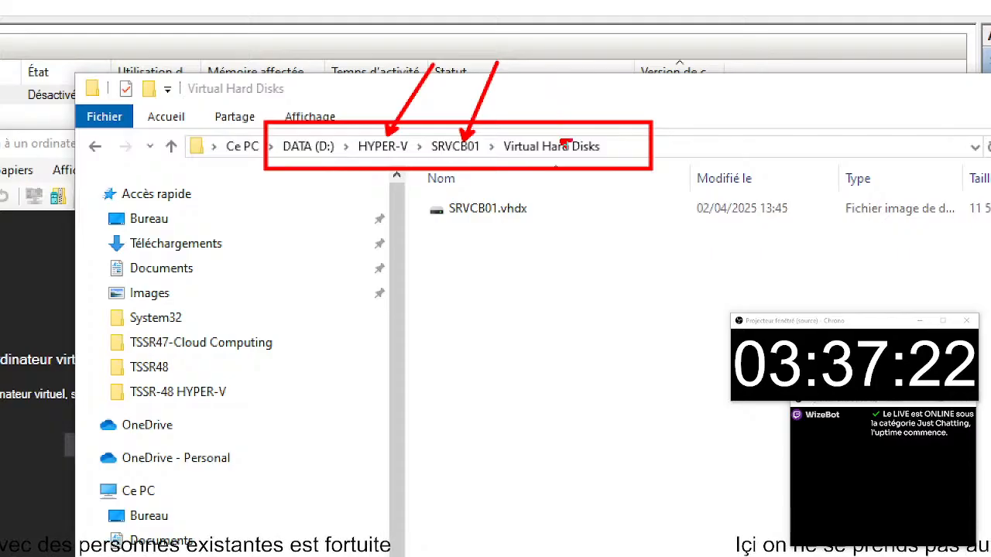
drag(563, 141, 604, 39)
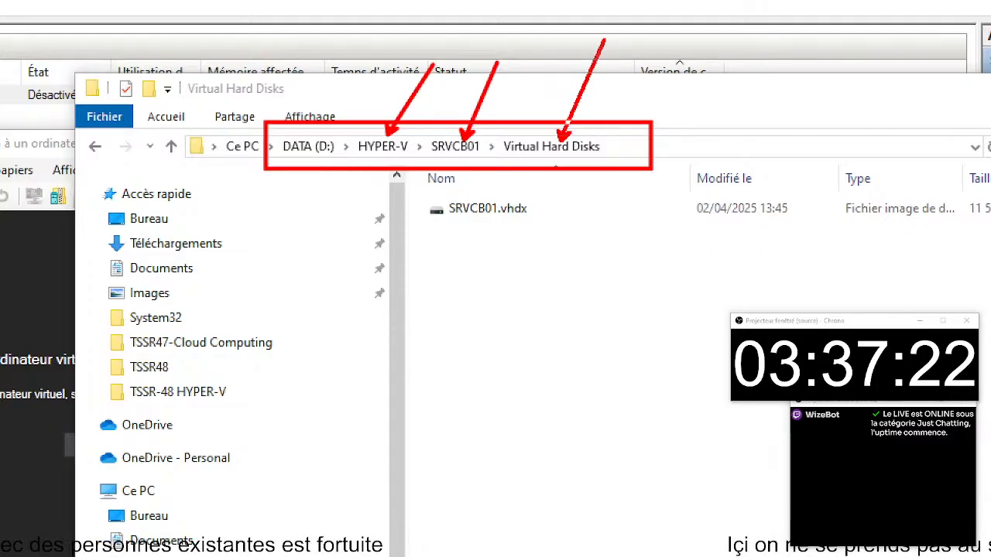
drag(393, 190, 581, 229)
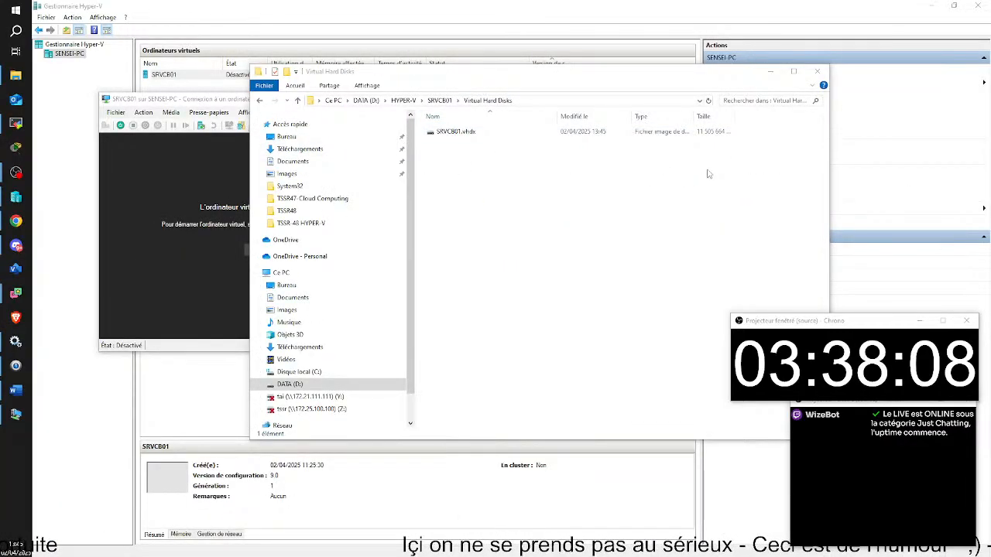
Copy the SRVCB01.vhdx disk file.
click(457, 132)
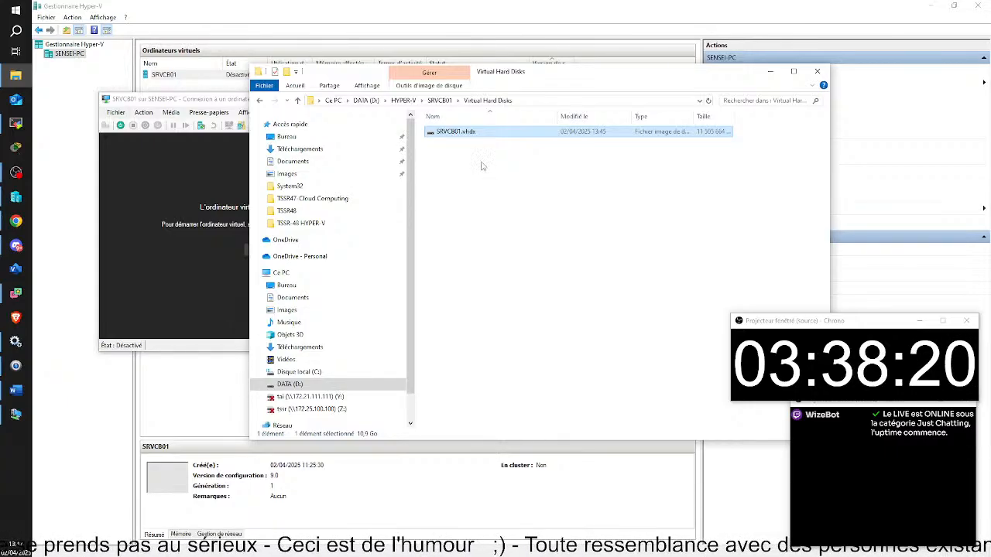
right_click(454, 132)
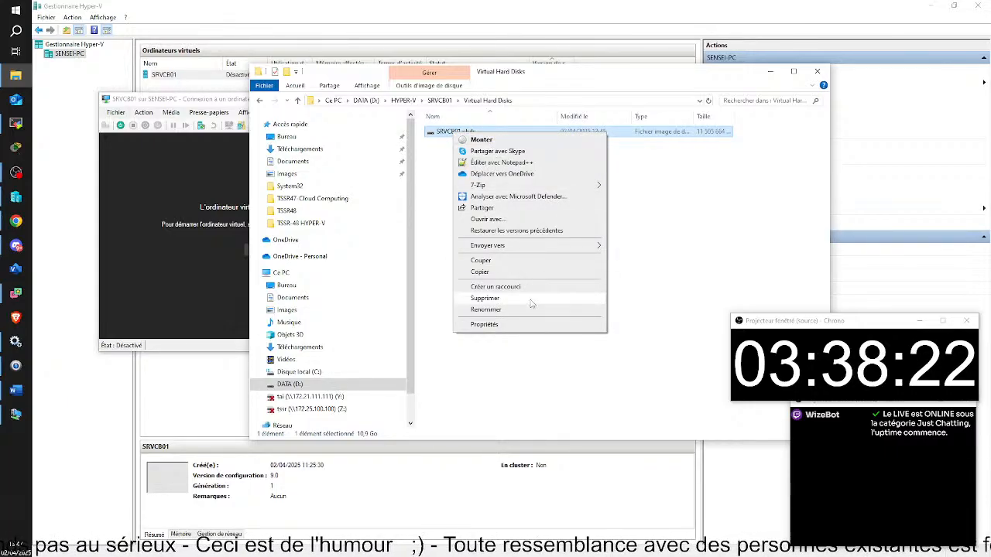
click(484, 274)
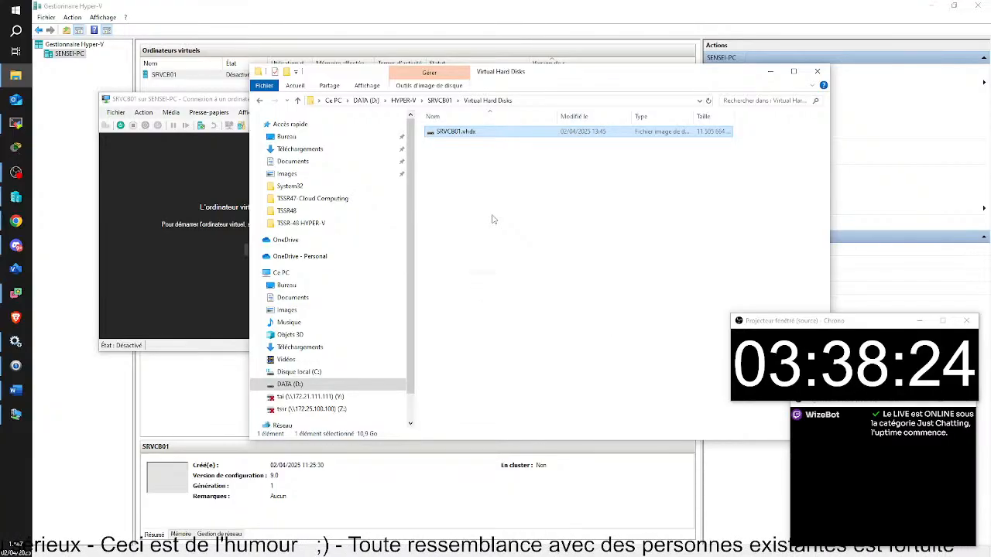
click(581, 213)
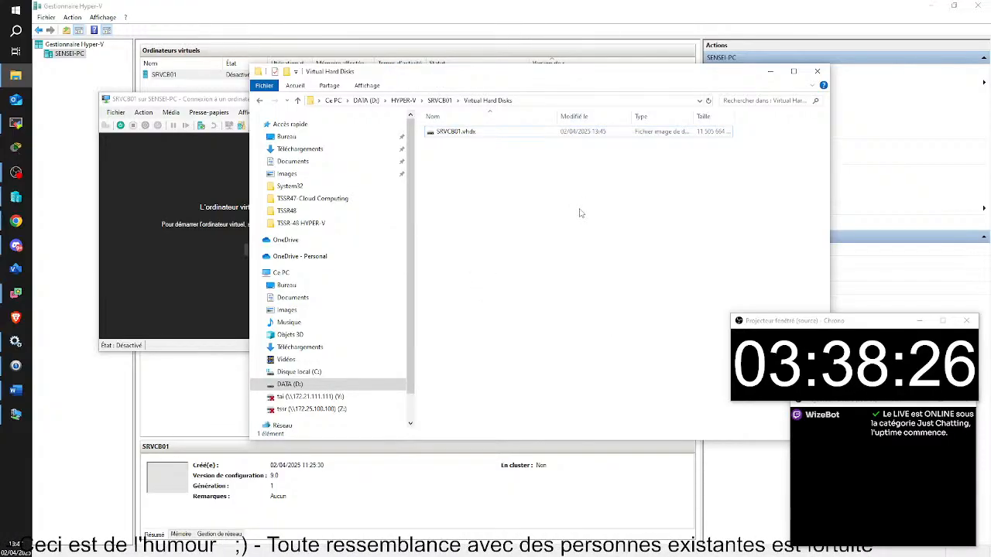
Create a folder named SRVCB02 in D:\HYPER-V and open it.
click(365, 384)
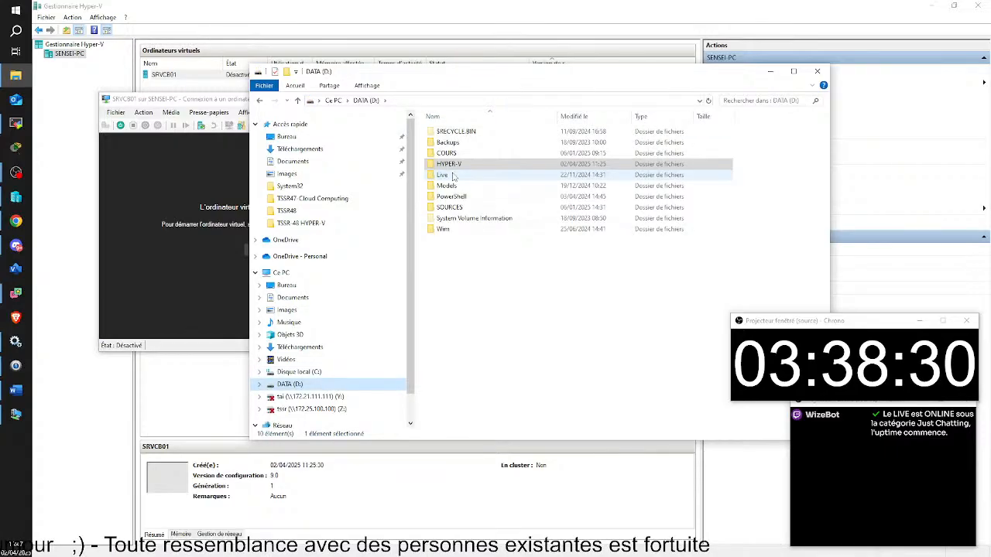
double_click(454, 165)
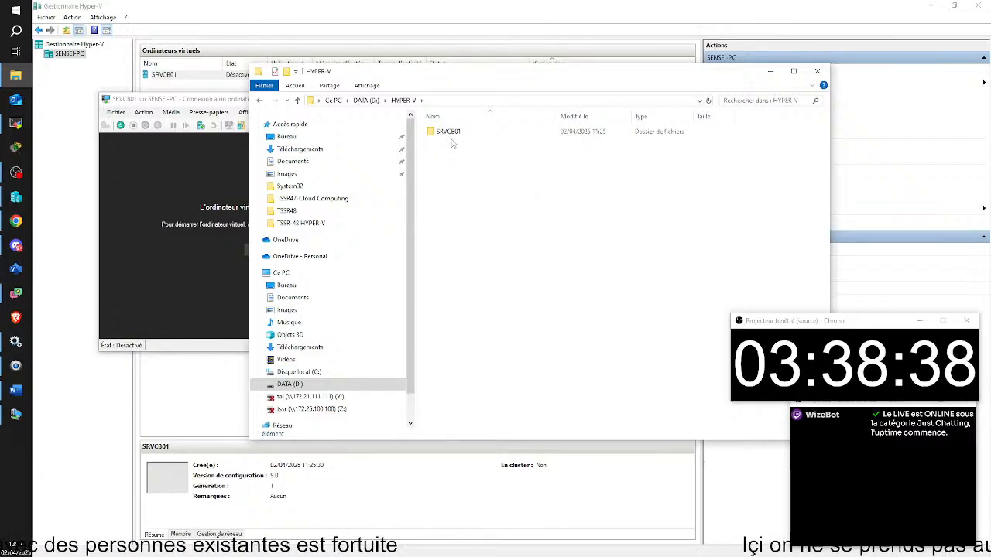
key(ctrl+shift+n)
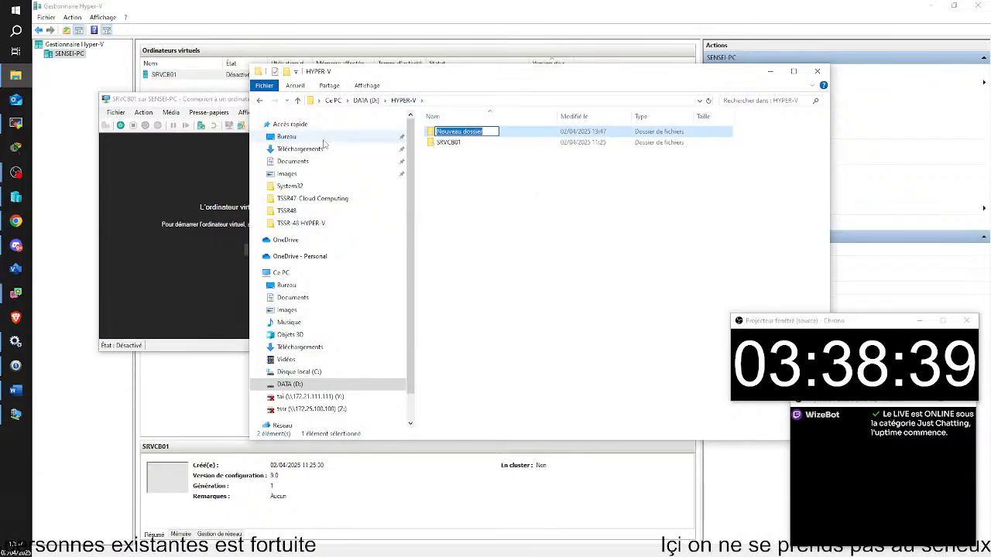
text(SRVCB)
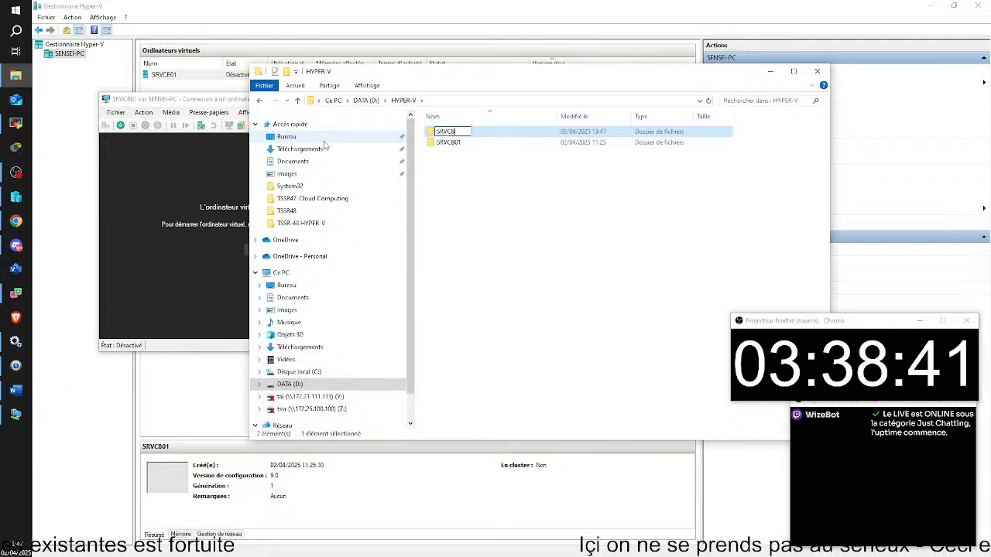
text(02)
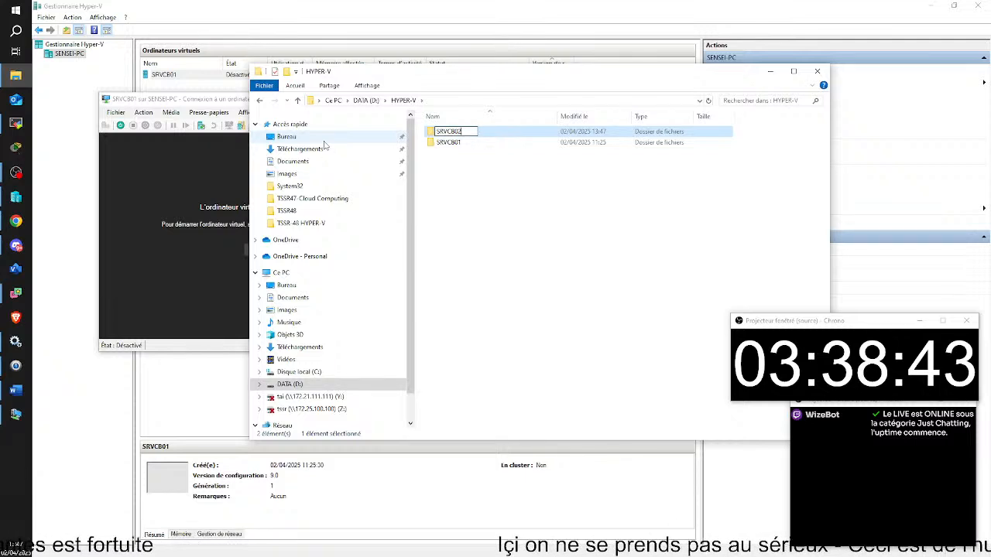
key(Return)
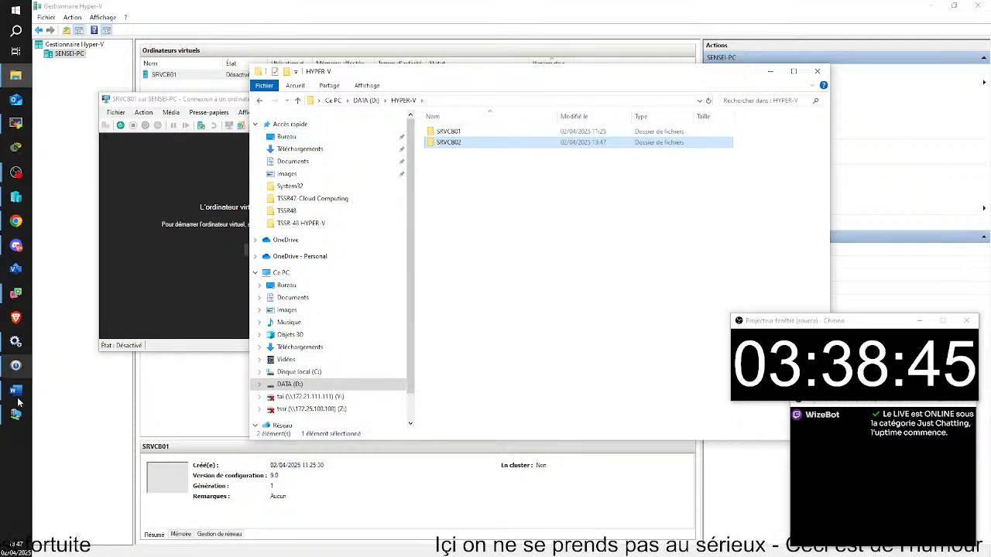
click(15, 462)
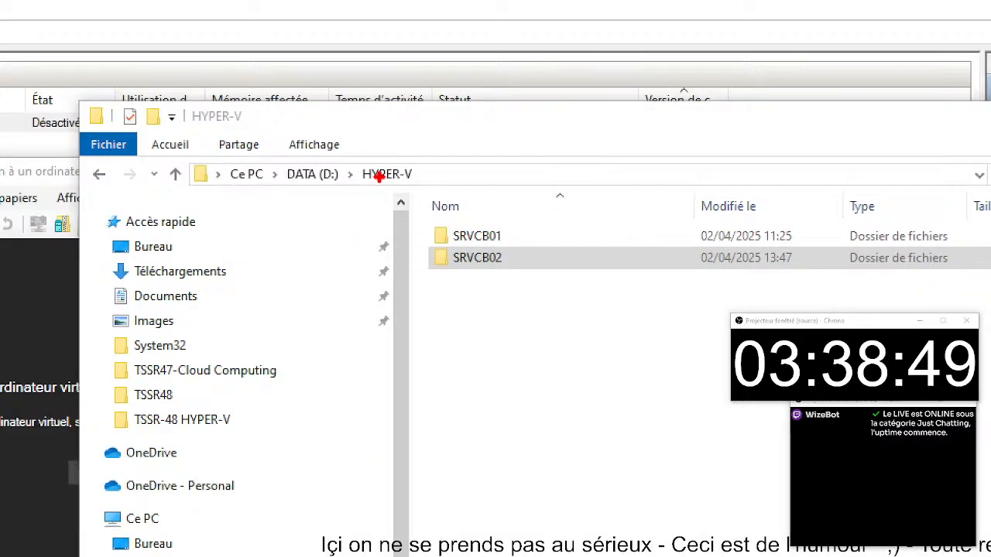
drag(387, 167, 412, 112)
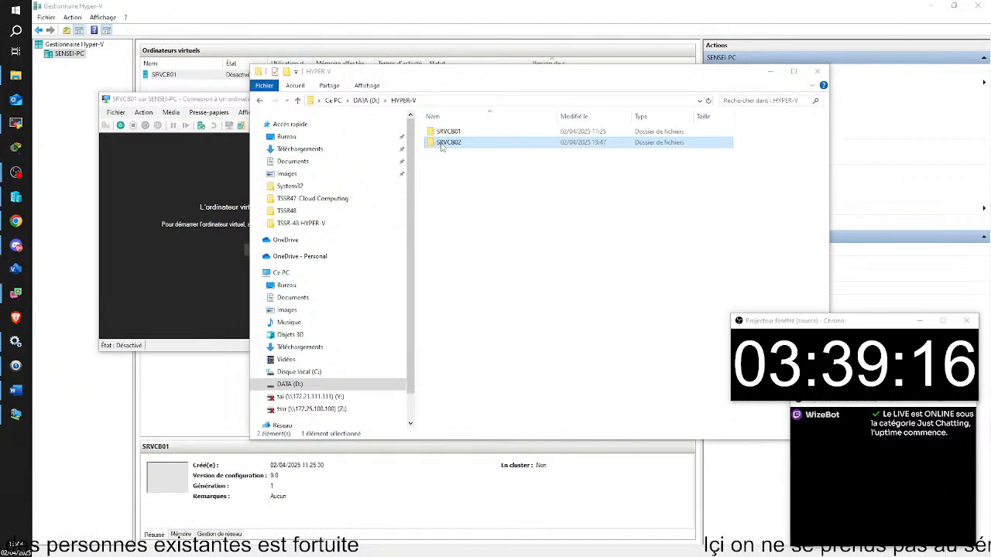
double_click(474, 258)
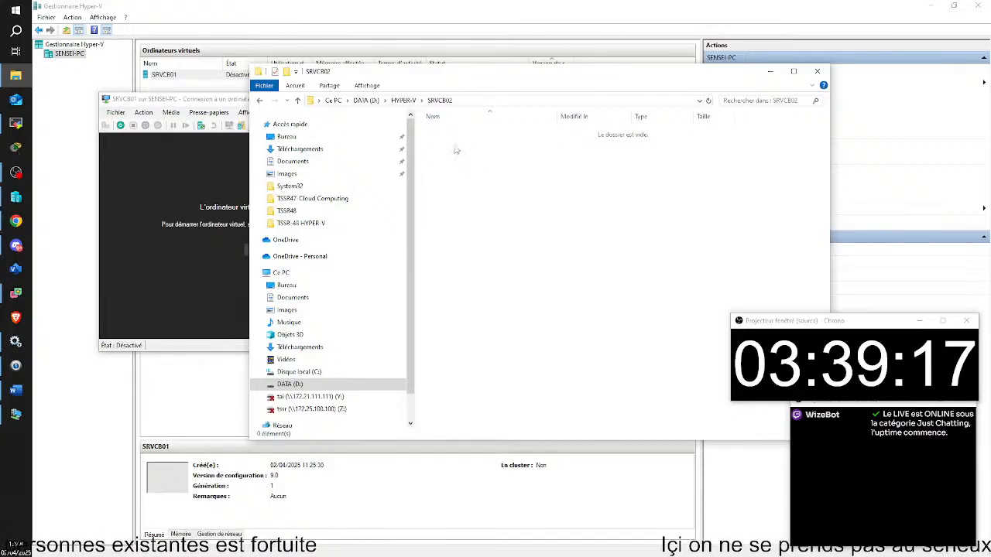
Paste the copied SRVCB01.vhdx into the empty SRVCB02 folder.
right_click(457, 150)
click(486, 219)
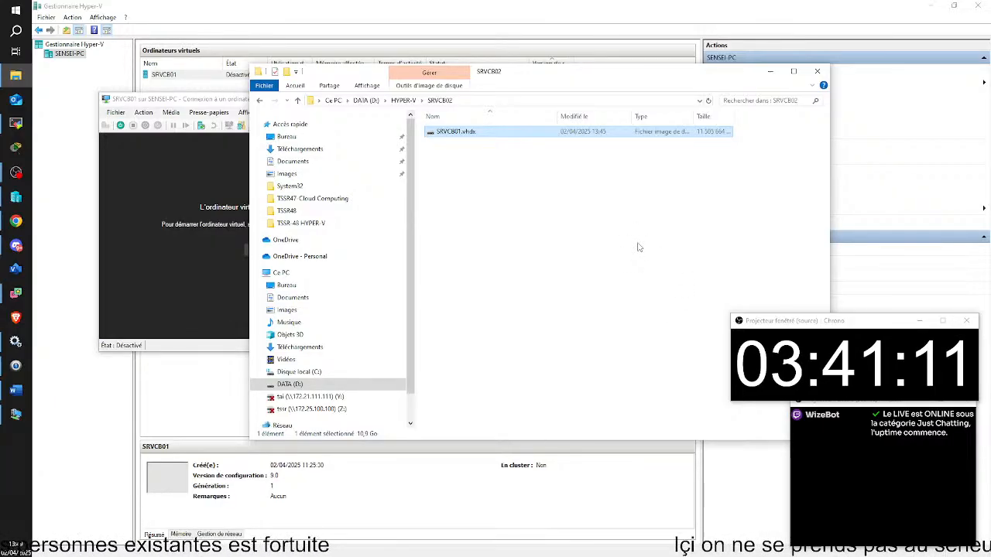
Rename the copied disk to SRVCB02.vhdx, then return to Hyper-V Manager.
key(F2)
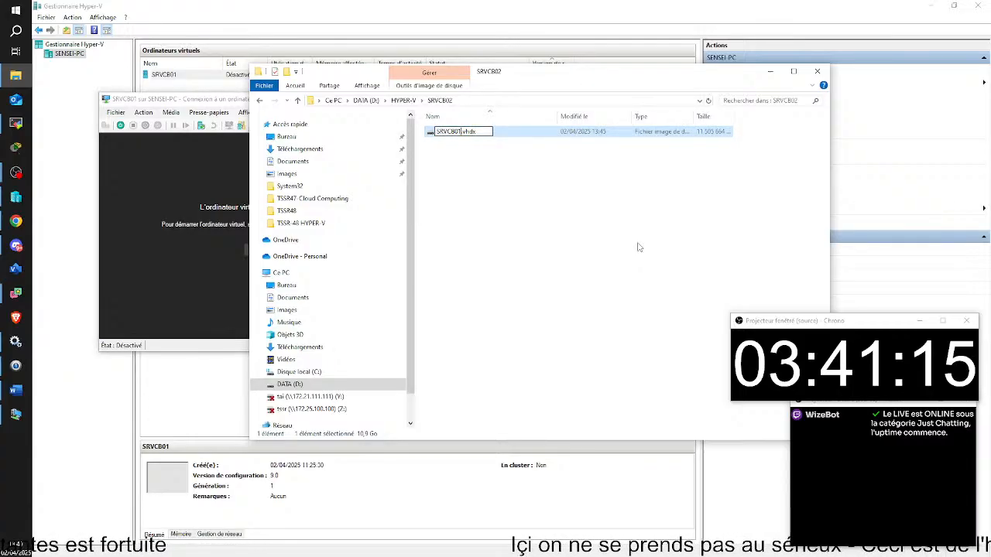
key(BackSpace)
key(Return)
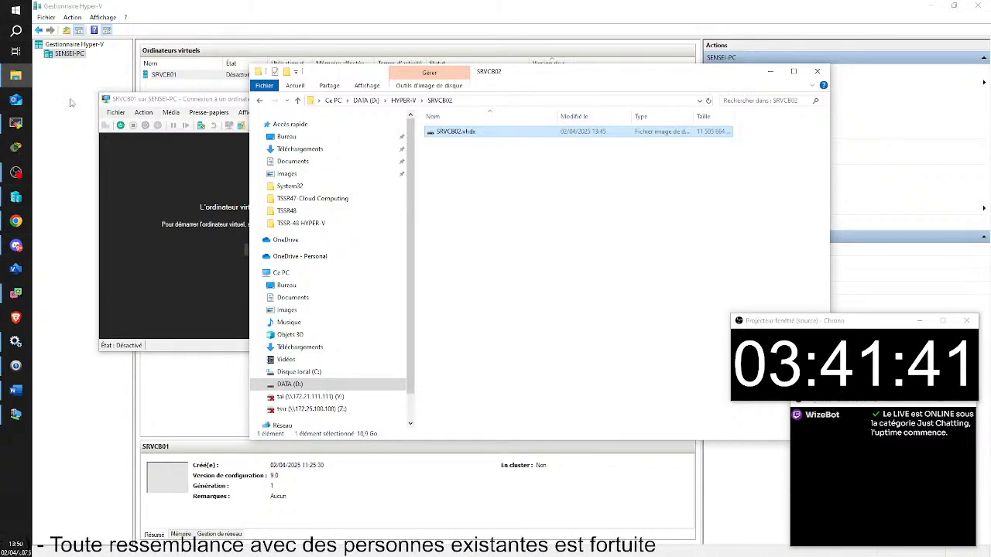
click(297, 55)
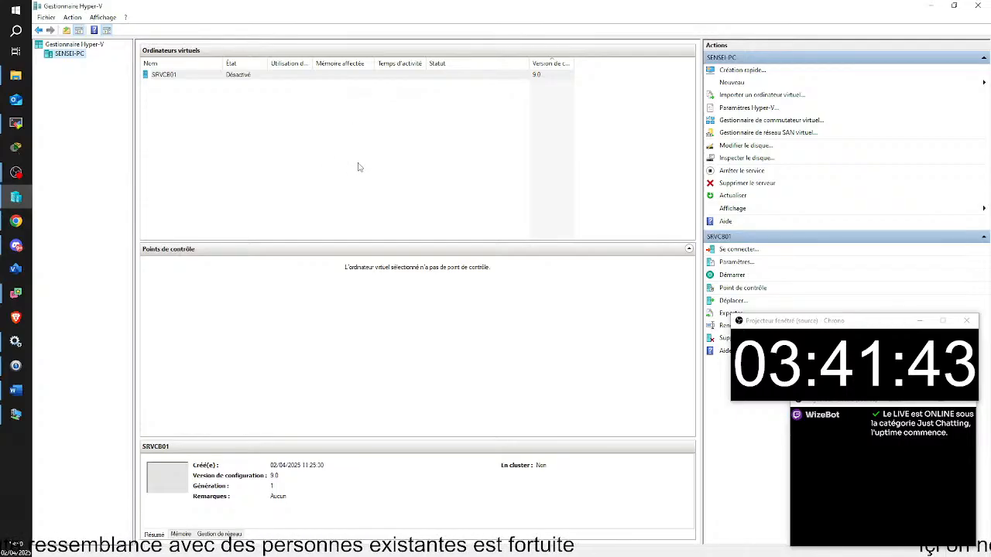
Start a new virtual machine named SRVCB02, stored in a custom location under D:\HYPER-V\.
click(728, 83)
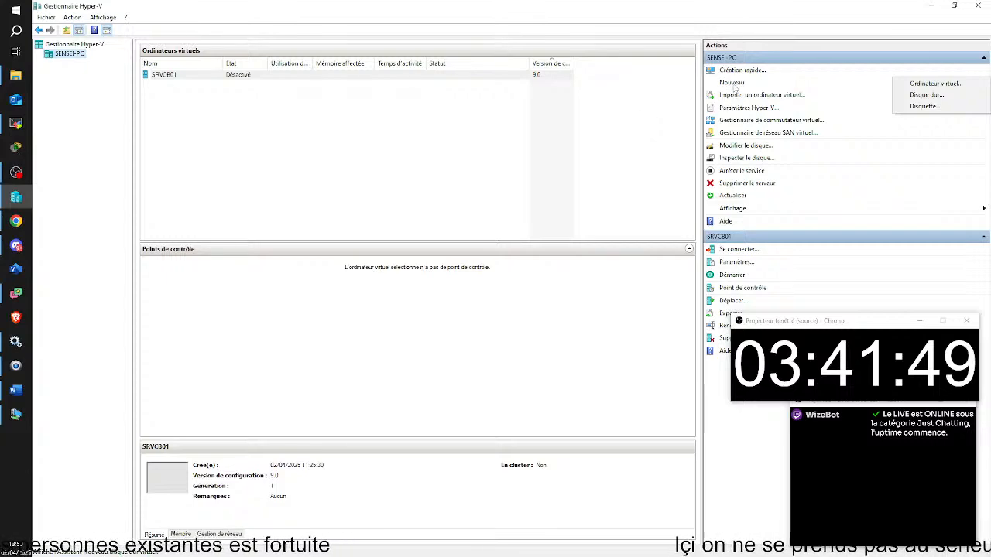
click(941, 83)
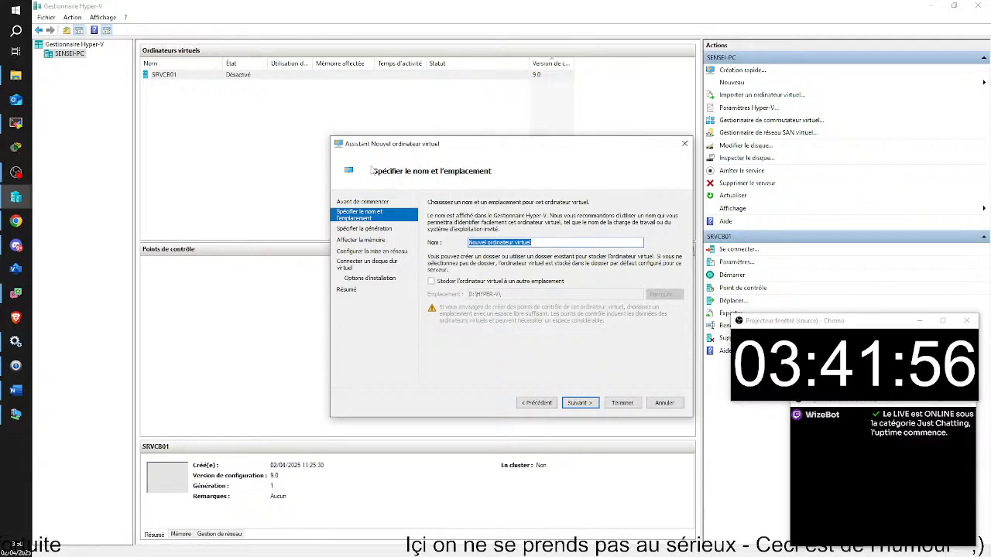
text(SRVCB02)
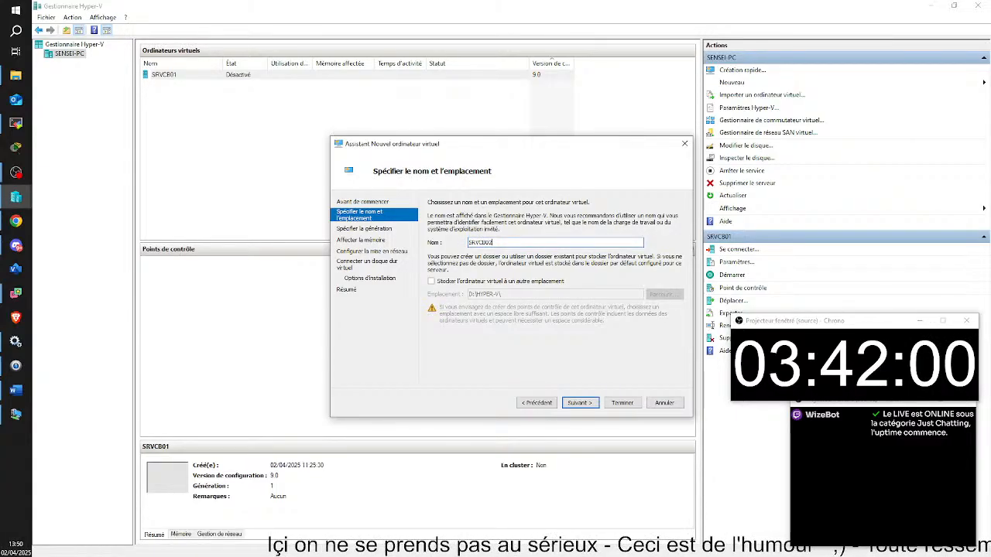
click(449, 282)
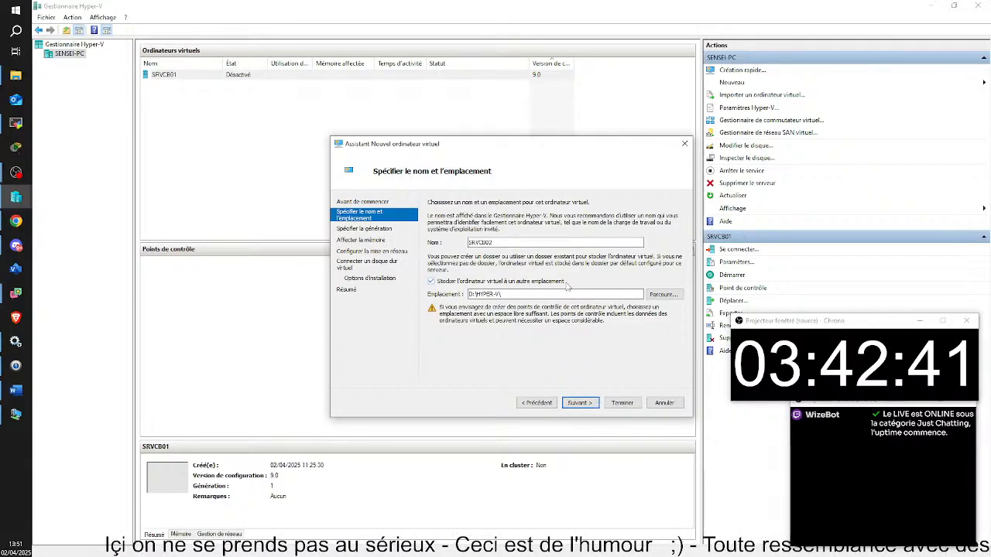
click(580, 403)
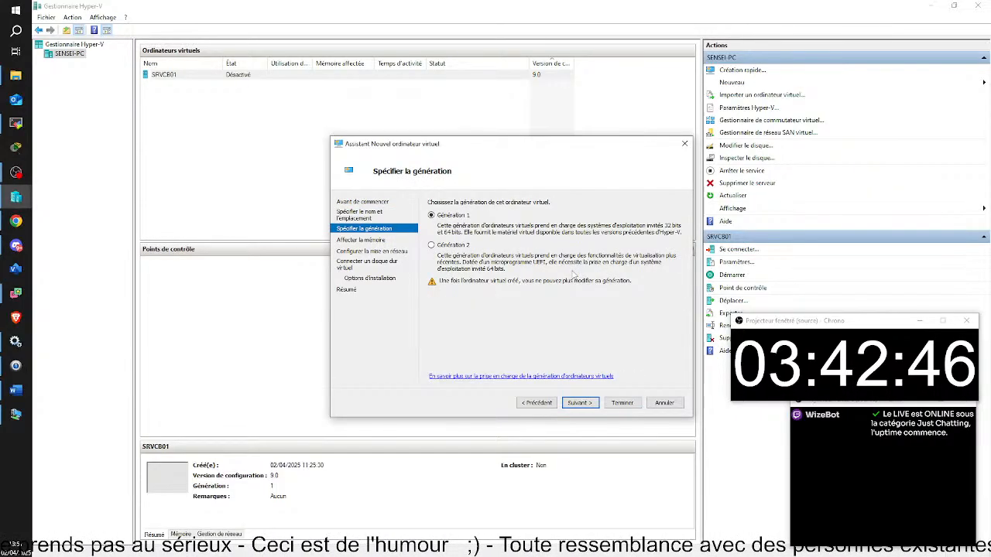
Keep Generation 1, set startup memory to 2048 MB, and leave networking unconnected.
click(590, 406)
text(2049)
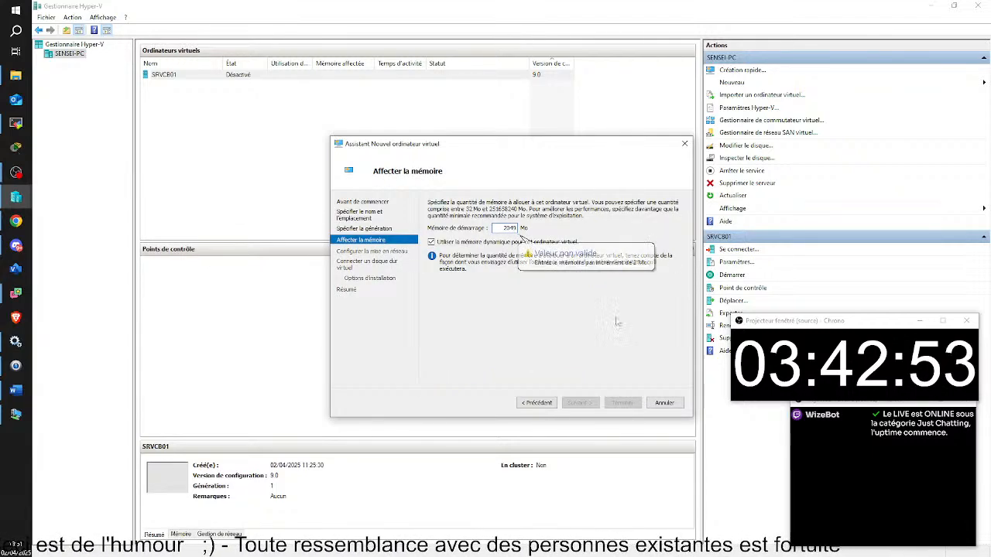
key(BackSpace)
text(8)
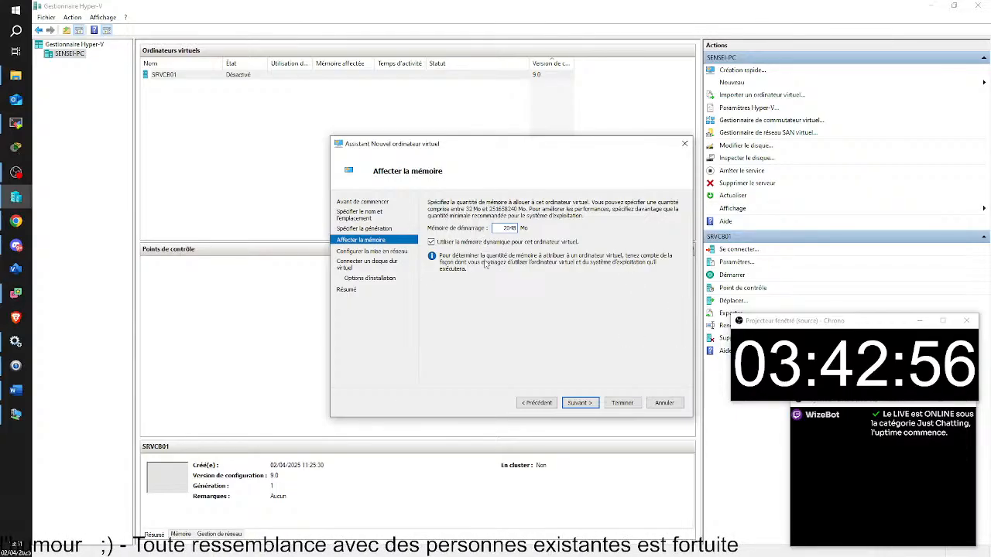
click(582, 404)
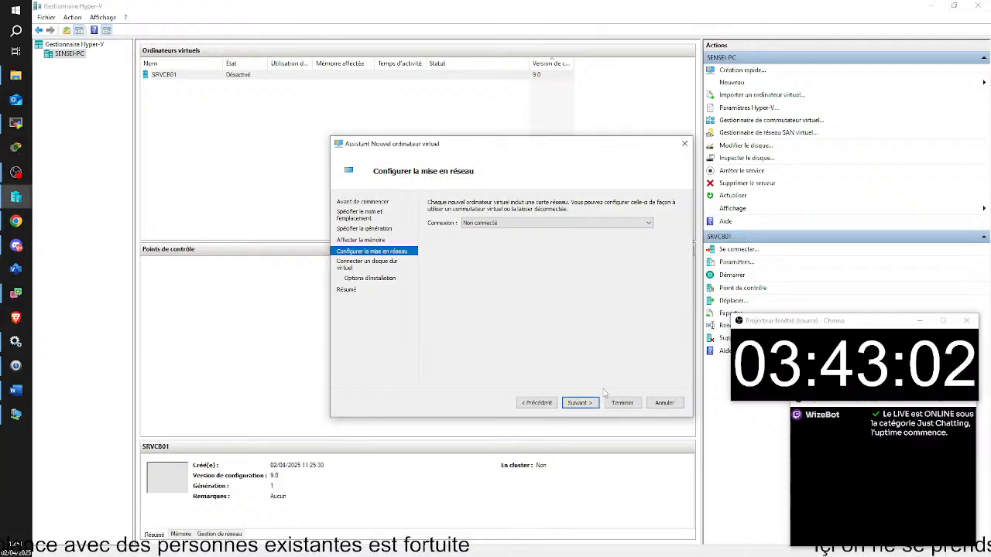
click(581, 402)
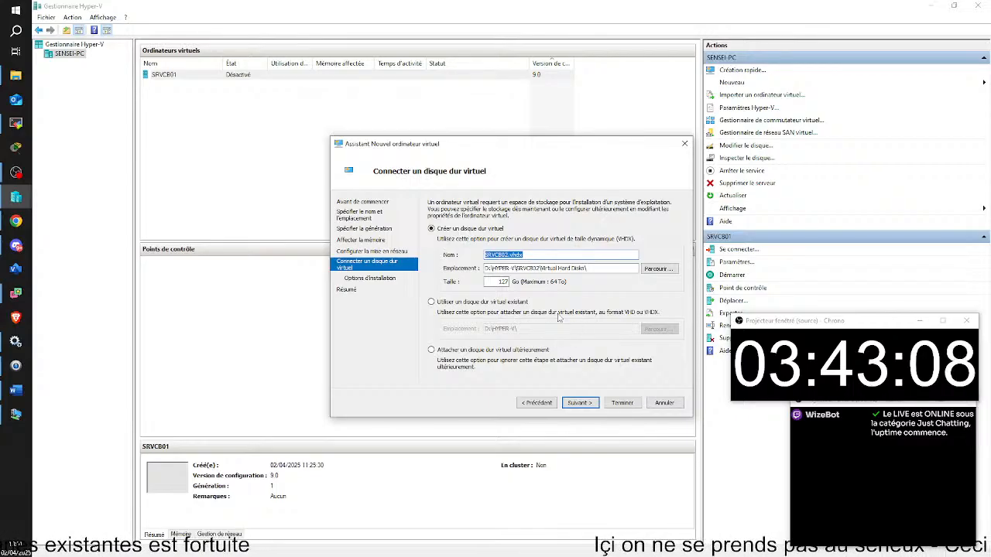
Choose 'Utiliser un disque dur virtuel existant' on the wizard's virtual disk page.
click(20, 468)
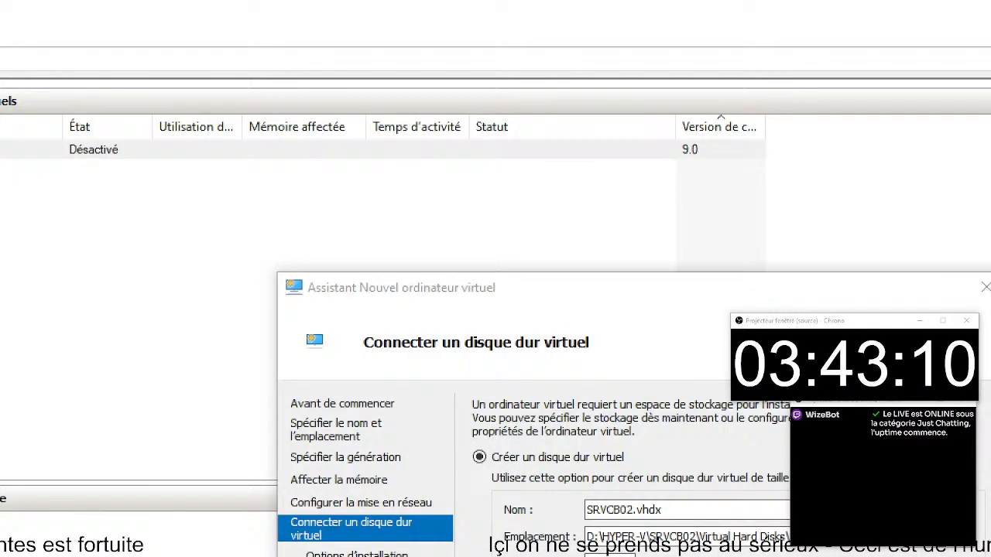
drag(458, 426, 680, 474)
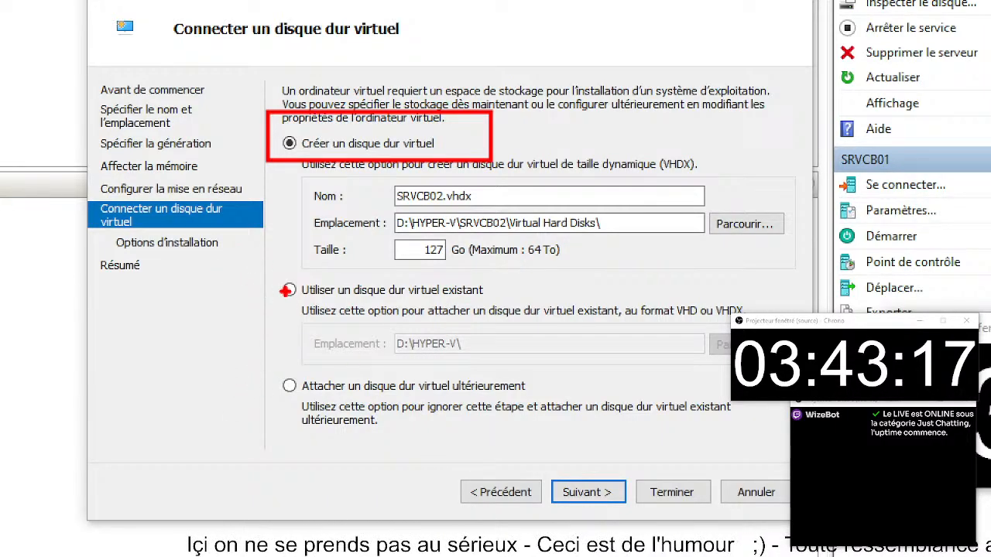
drag(277, 289, 194, 272)
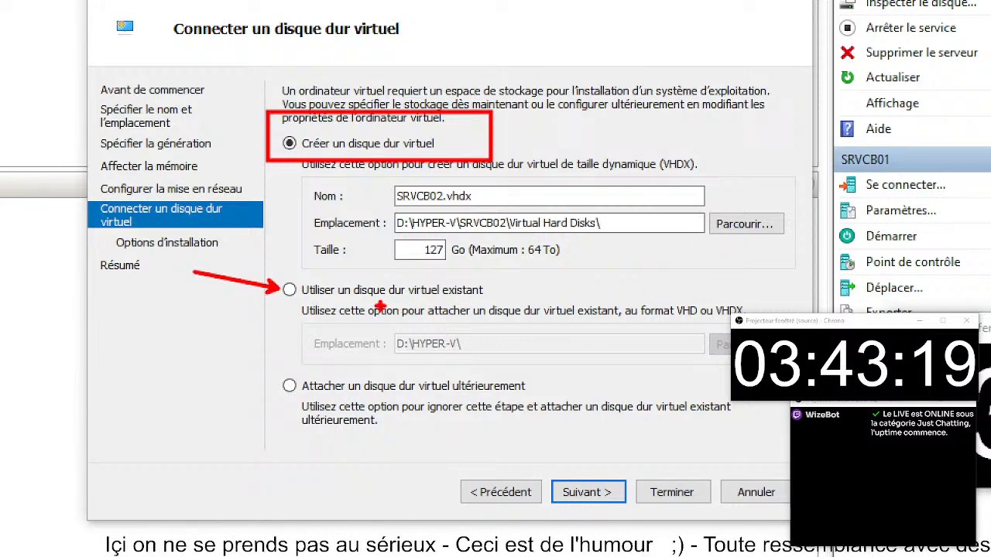
drag(379, 307, 527, 310)
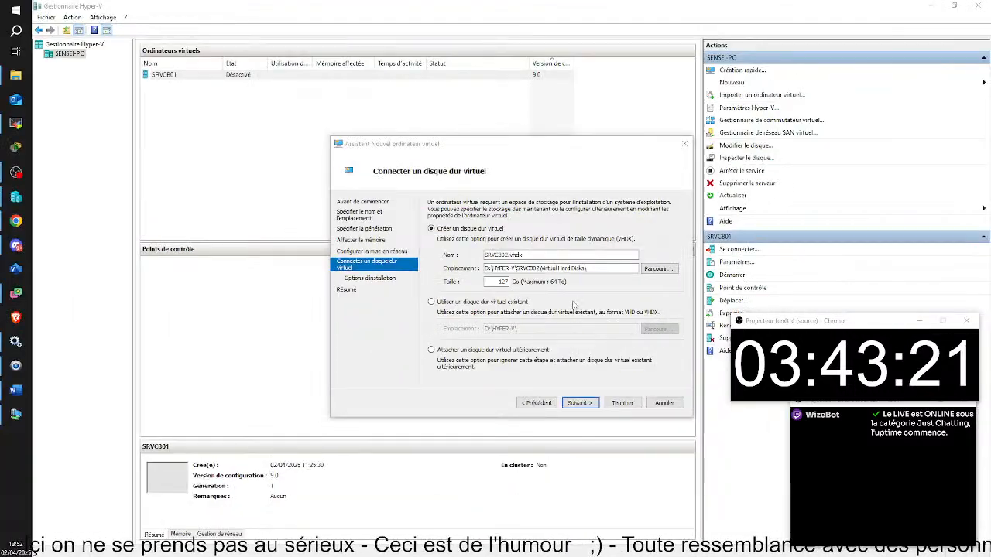
click(463, 291)
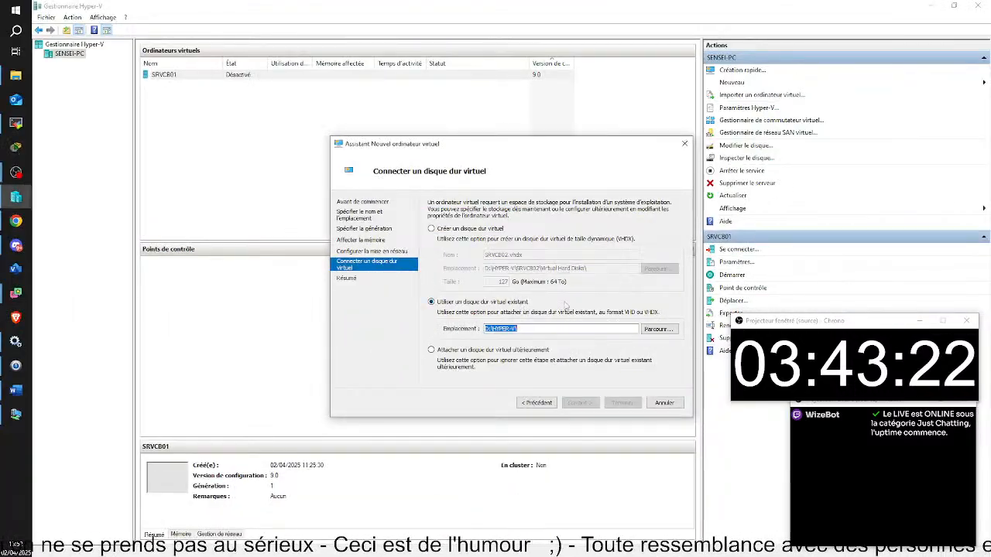
Attach the existing SRVCB02.vhdx from the SRVCB02 folder as the machine's disk.
click(667, 331)
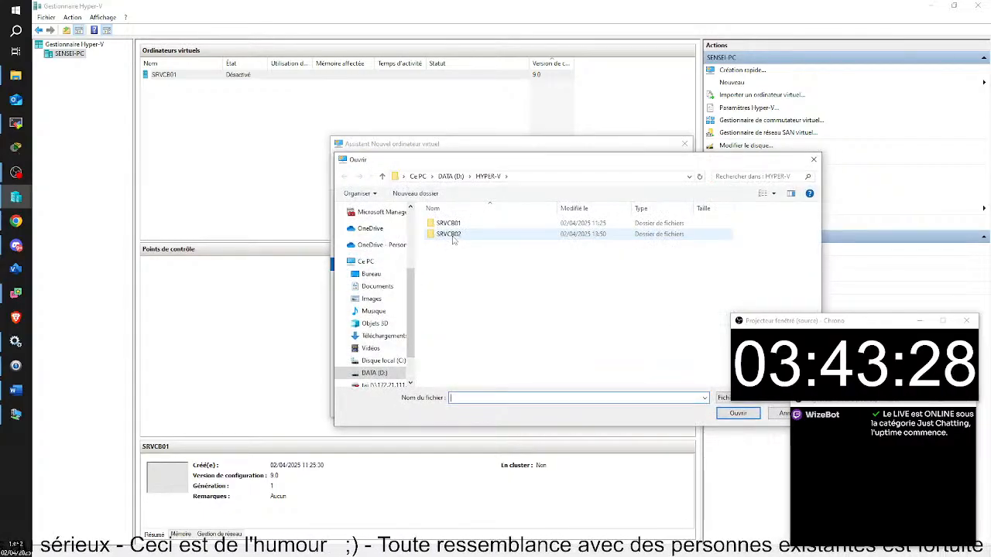
double_click(452, 236)
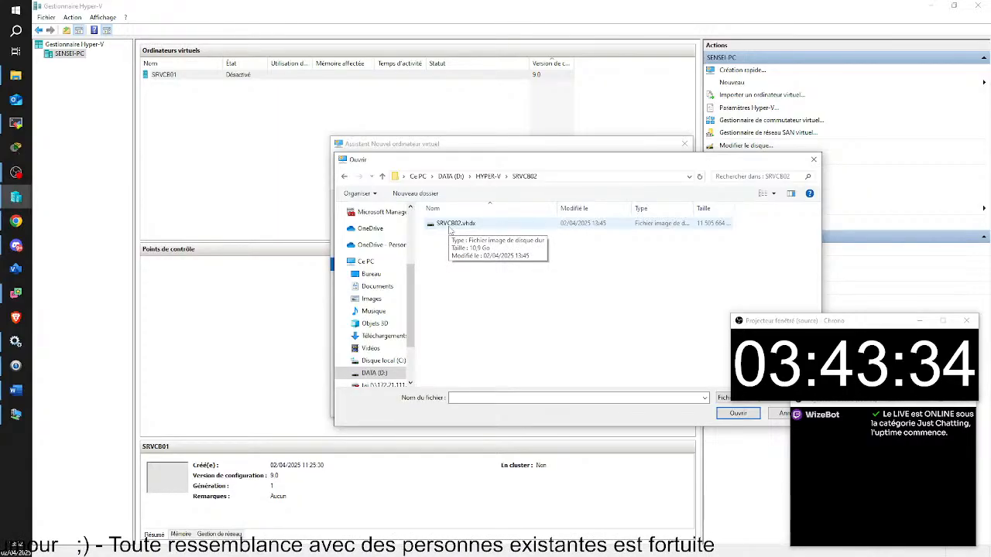
double_click(453, 225)
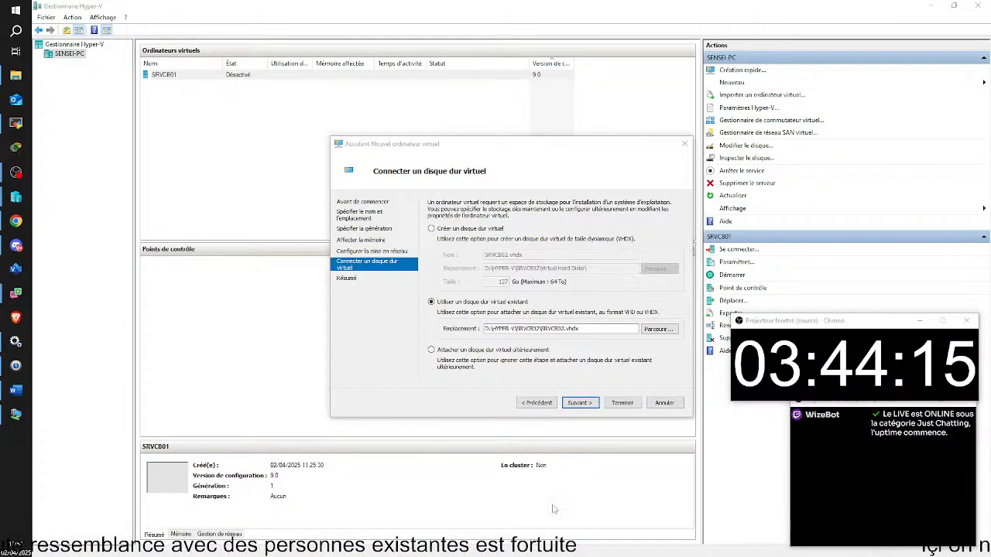
Complete the wizard from its summary page to create SRVCB02, then bring up its context menu.
click(501, 431)
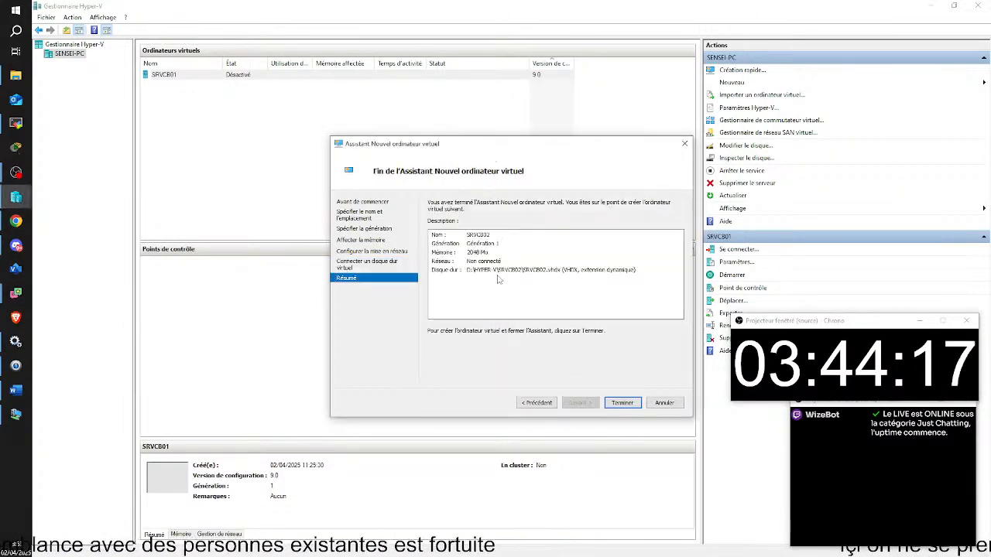
click(634, 406)
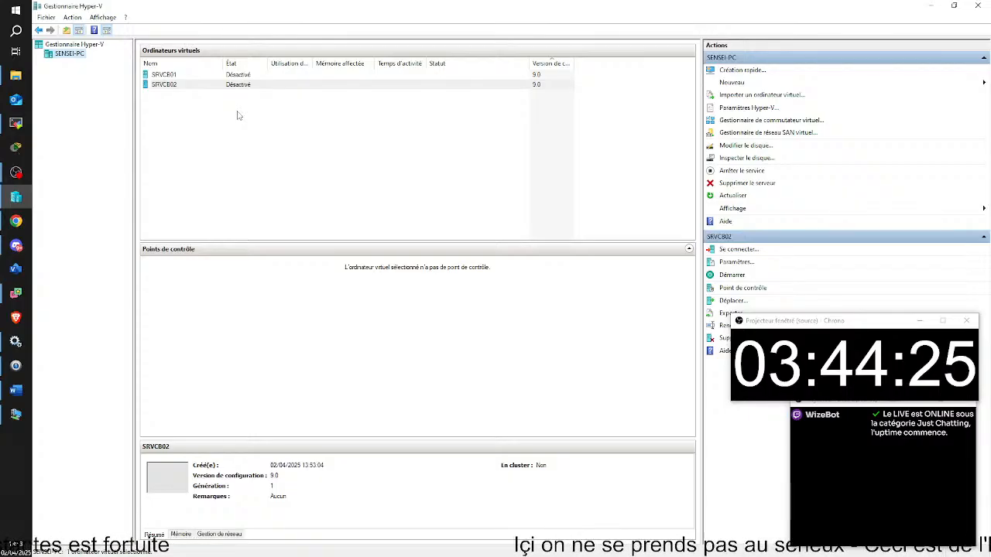
right_click(163, 85)
In SRVCB02's Paramètres, set Processeur to 4 and untick automatic checkpoints, then apply with OK.
click(198, 104)
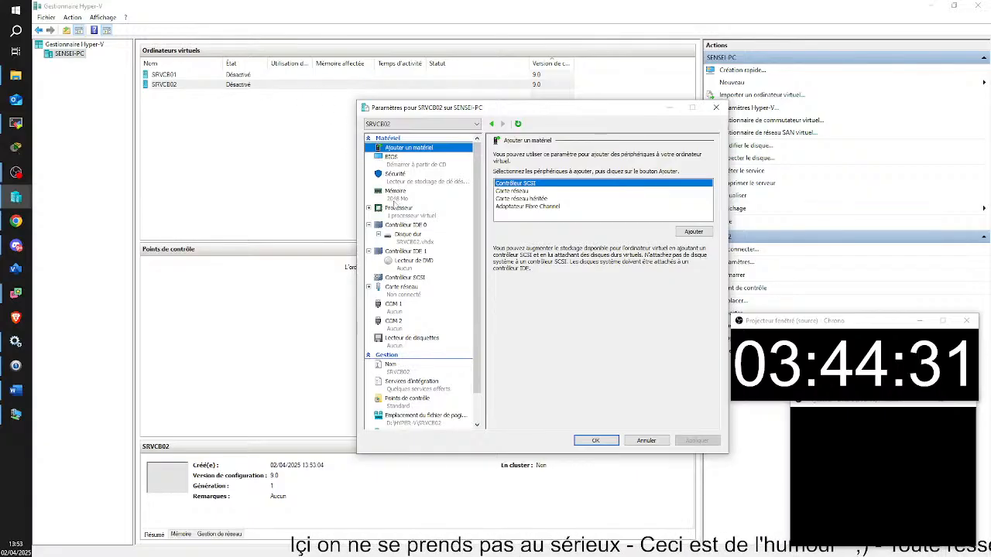
click(398, 209)
click(619, 177)
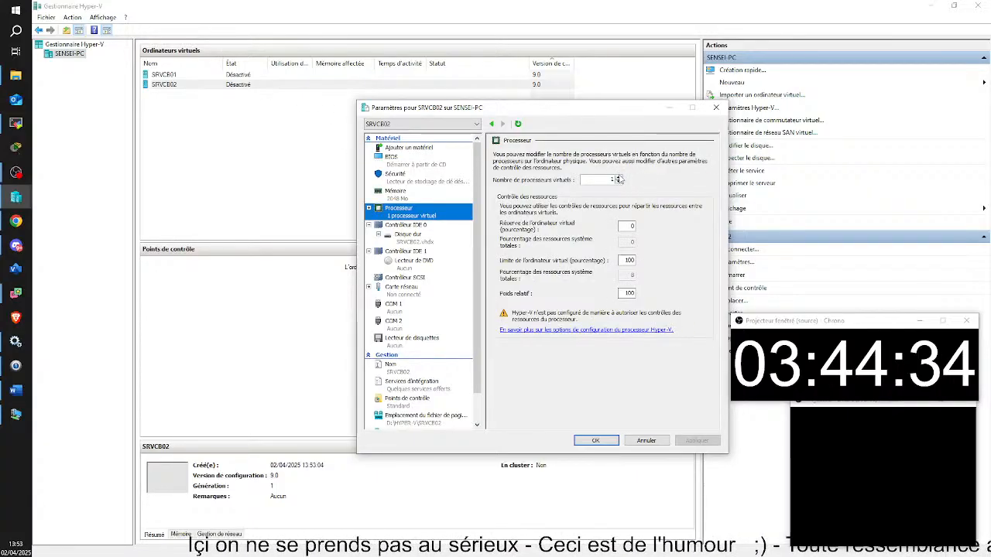
click(618, 177)
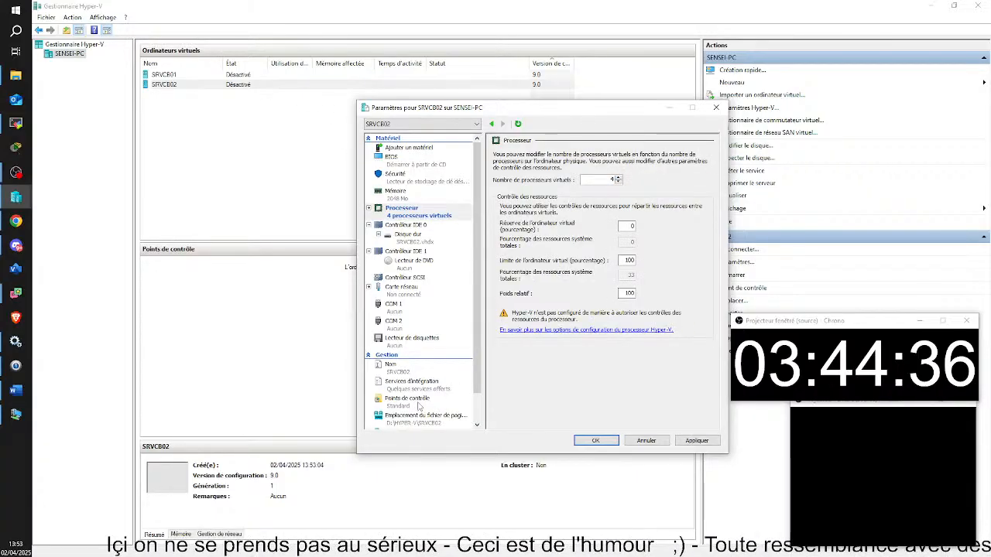
click(443, 404)
click(504, 314)
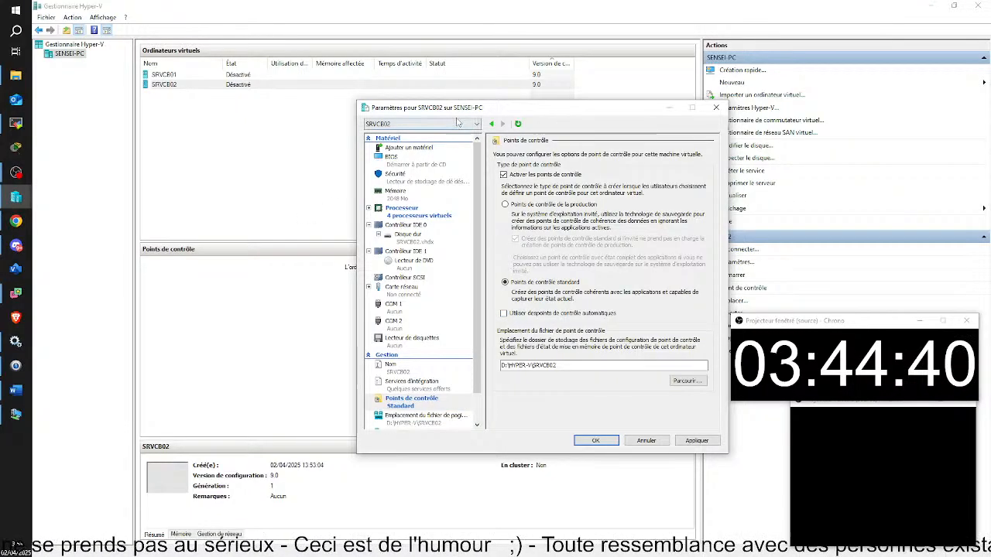
drag(457, 111, 402, 73)
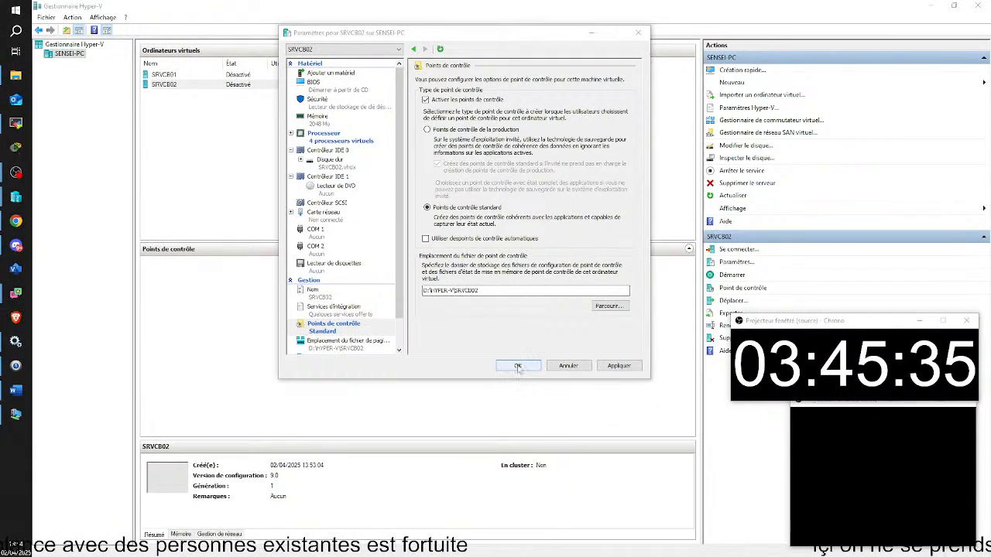
click(518, 366)
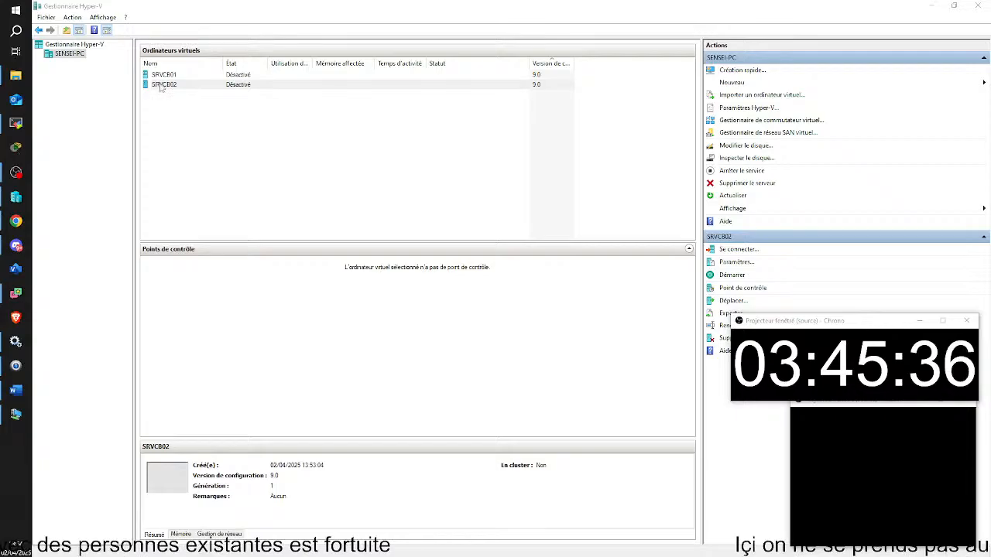
Connect to SRVCB02 and start it, dismissing the display size prompt.
double_click(161, 86)
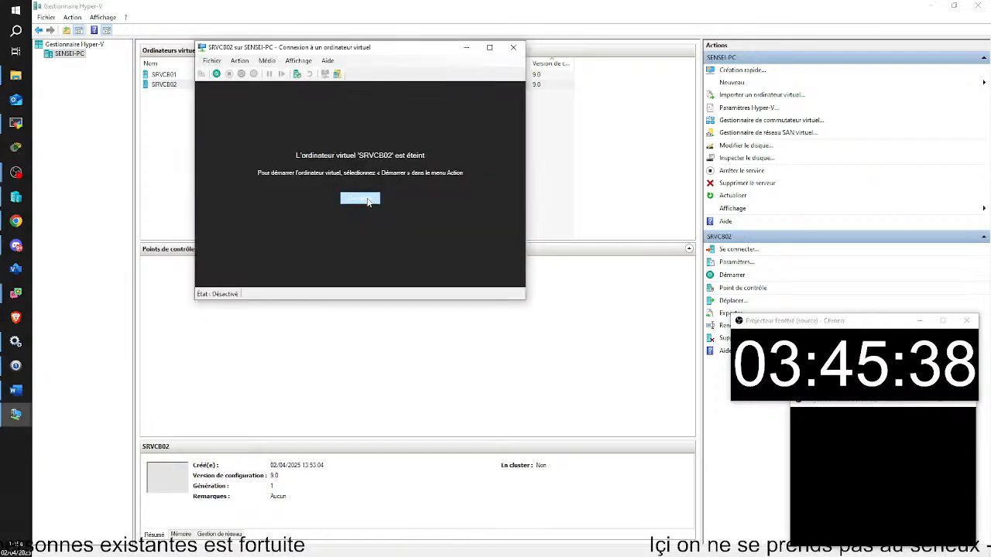
click(364, 201)
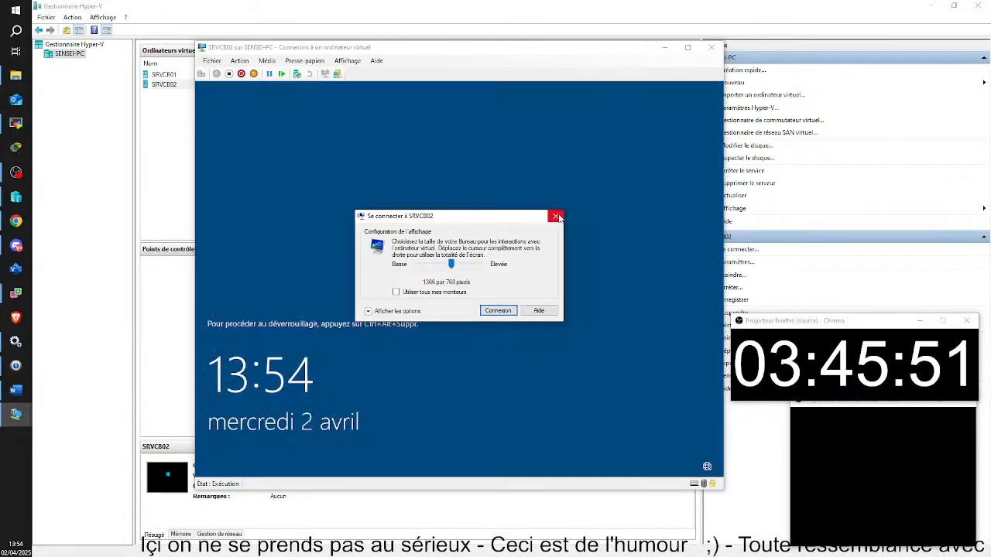
click(556, 217)
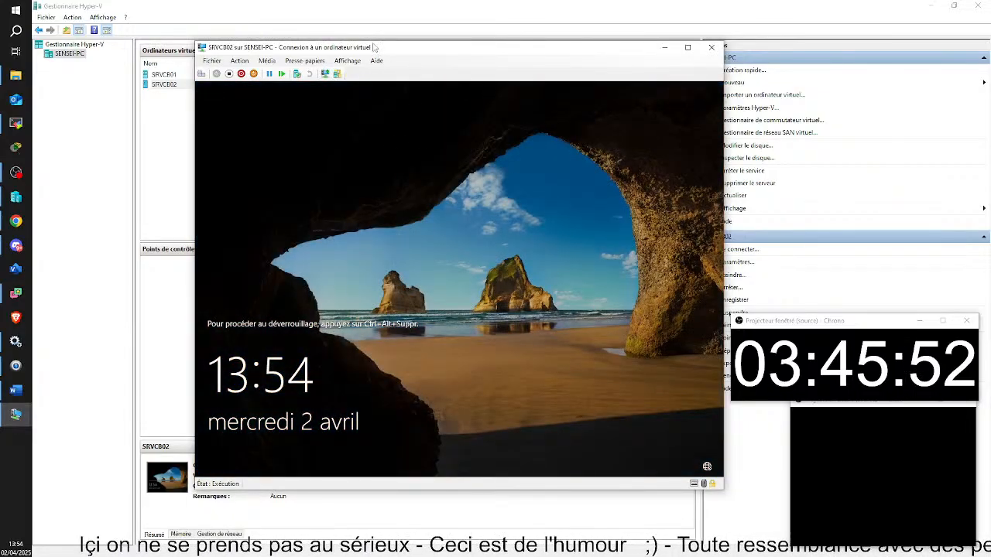
drag(393, 51, 484, 49)
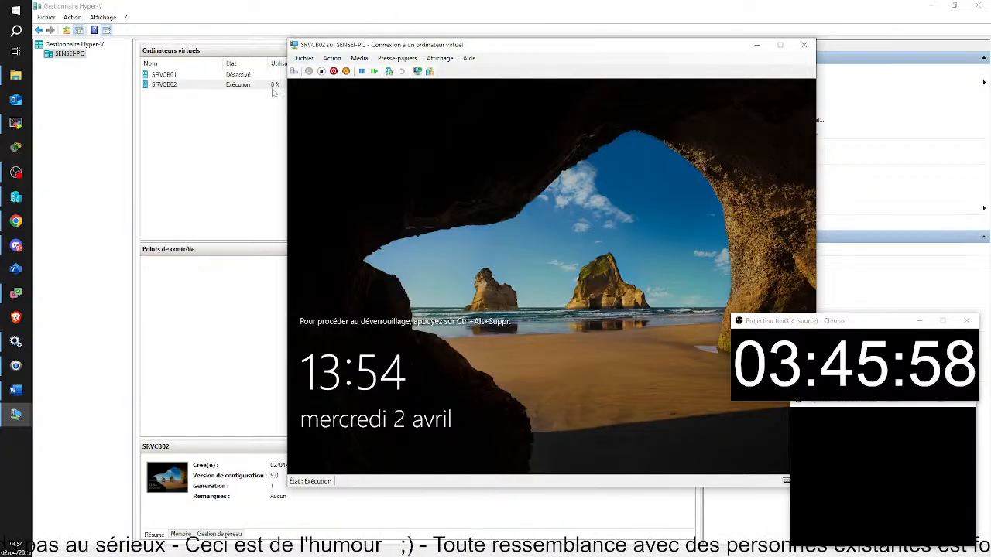
Sign in to SRVCB02 as Administrator with the account password.
click(295, 70)
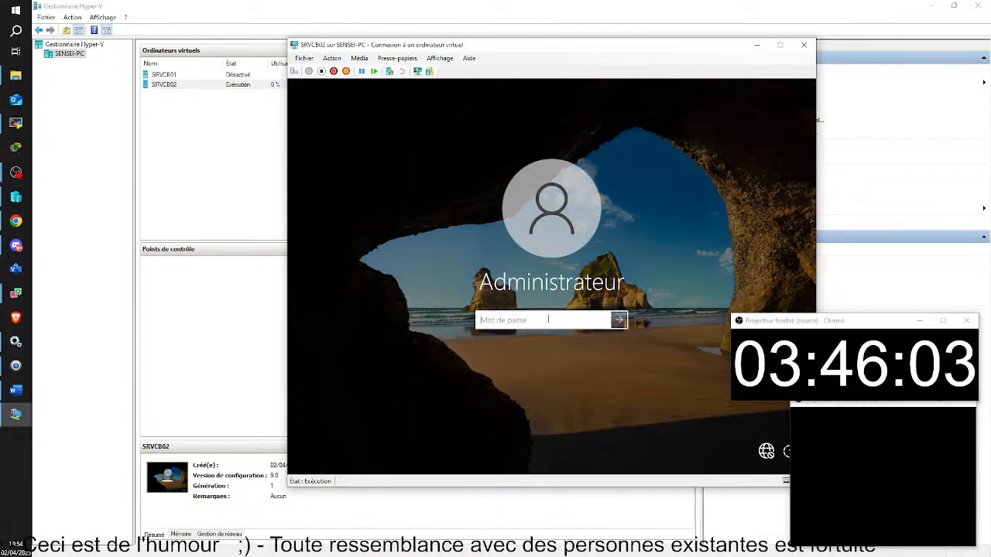
text(••)
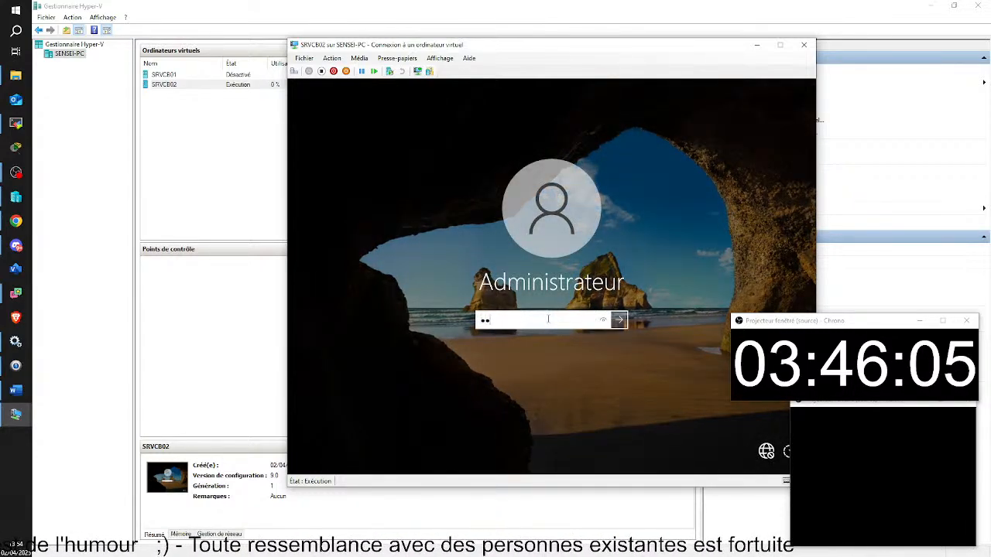
text(••••••)
key(Return)
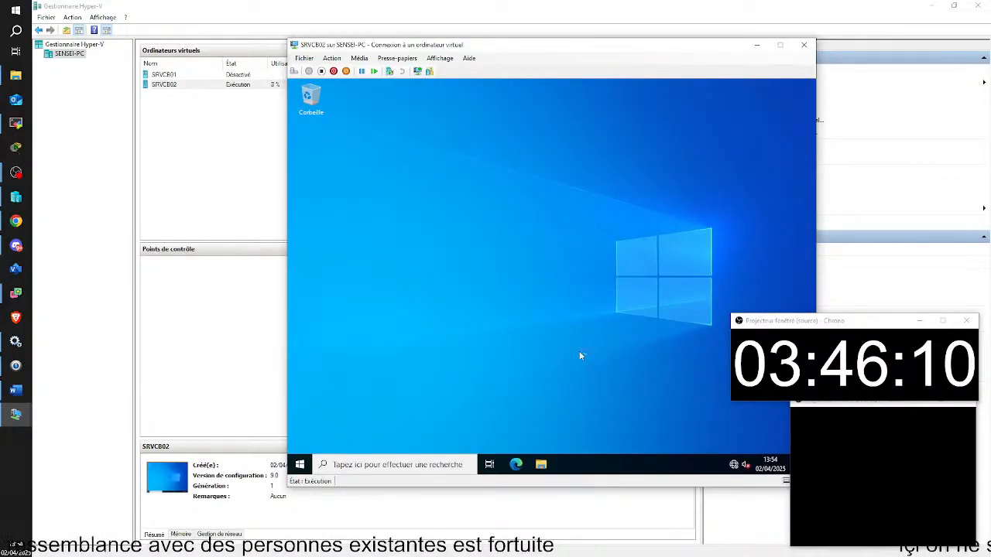
Browse the VM's C: drive in File Explorer, then close the window.
key(super+e)
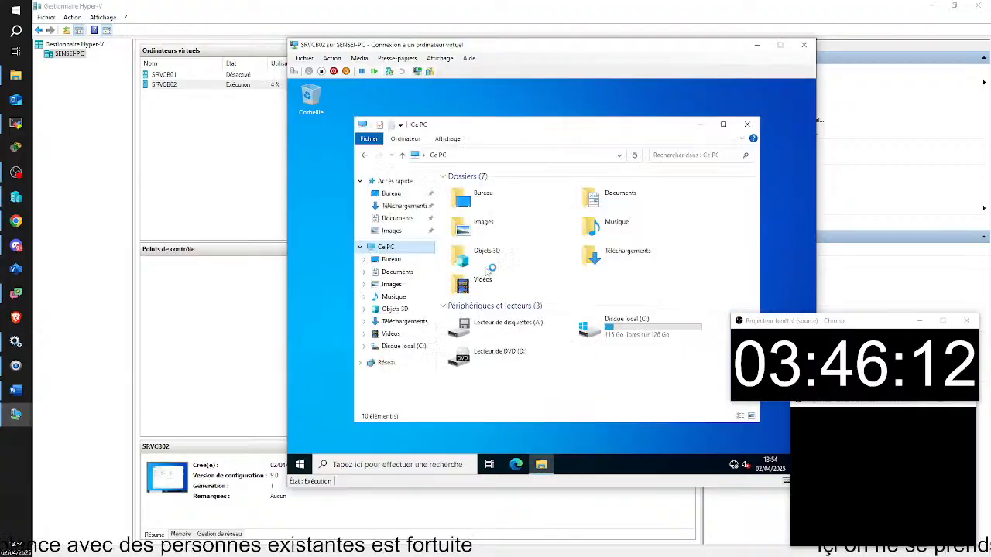
double_click(620, 325)
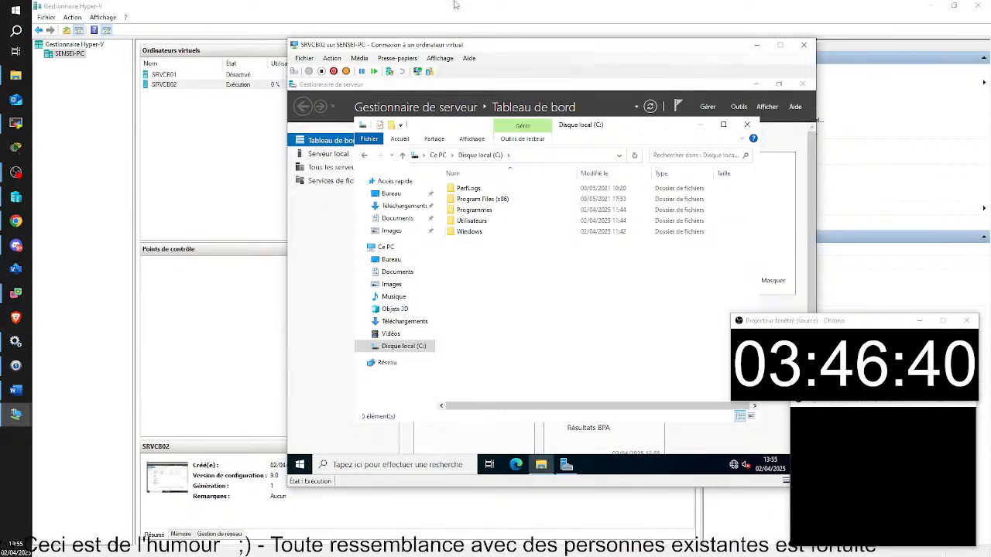
click(751, 124)
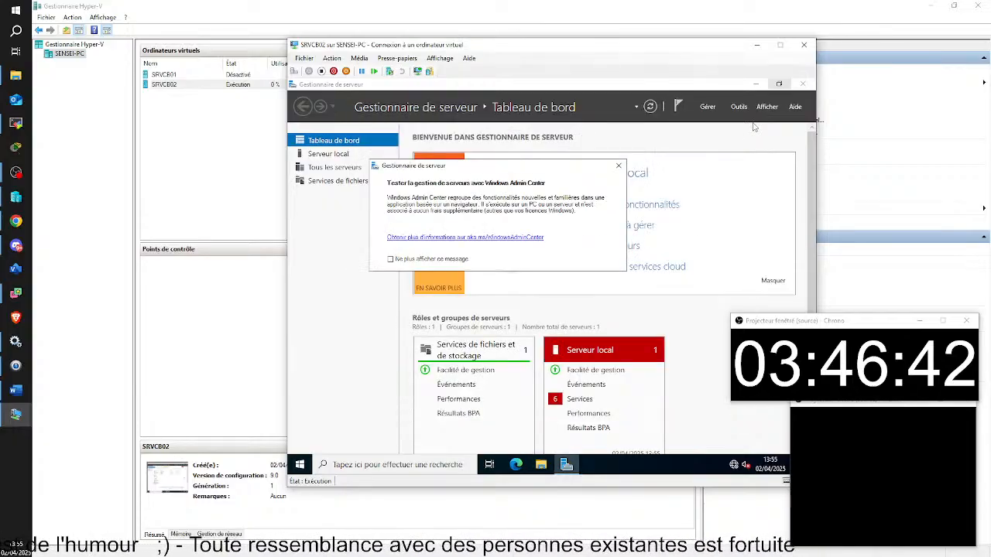
Tick 'Ne plus afficher ce message' and close the Windows Admin Center pop-up.
click(391, 260)
click(619, 166)
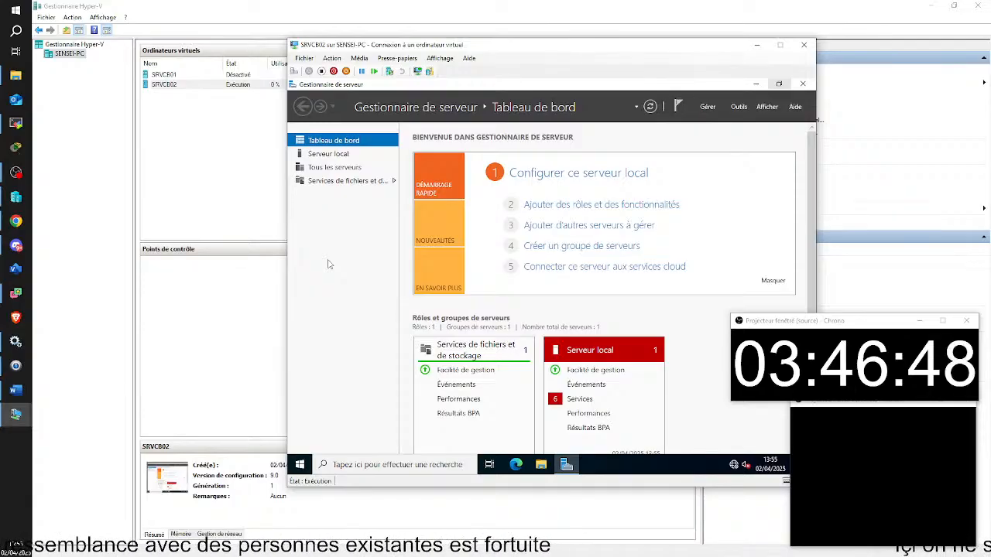
drag(446, 44, 396, 20)
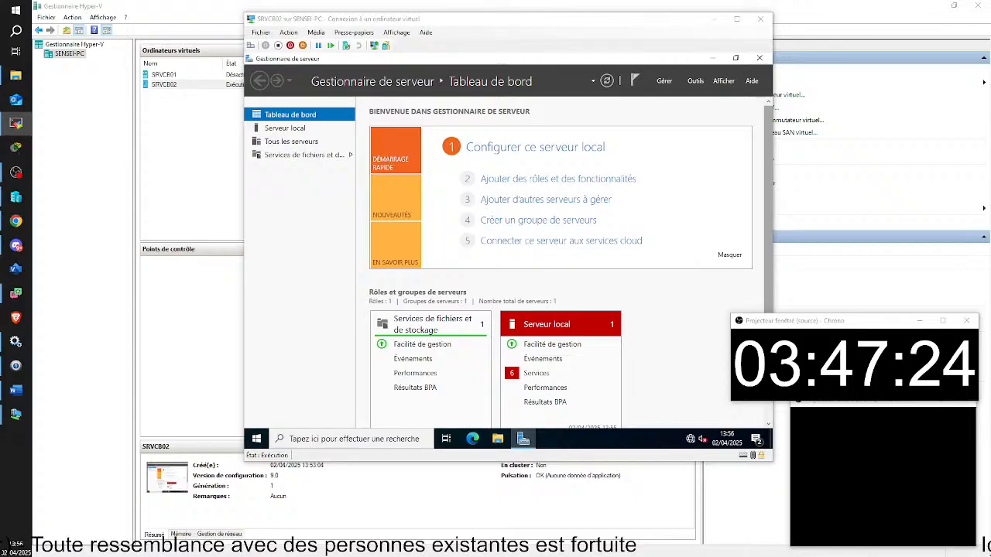
key(alt+Tab)
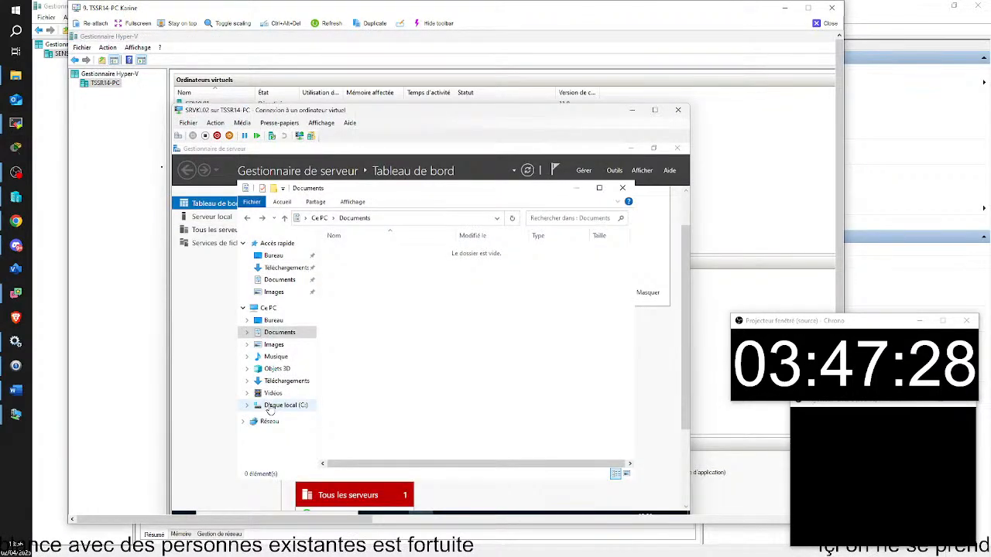
click(269, 407)
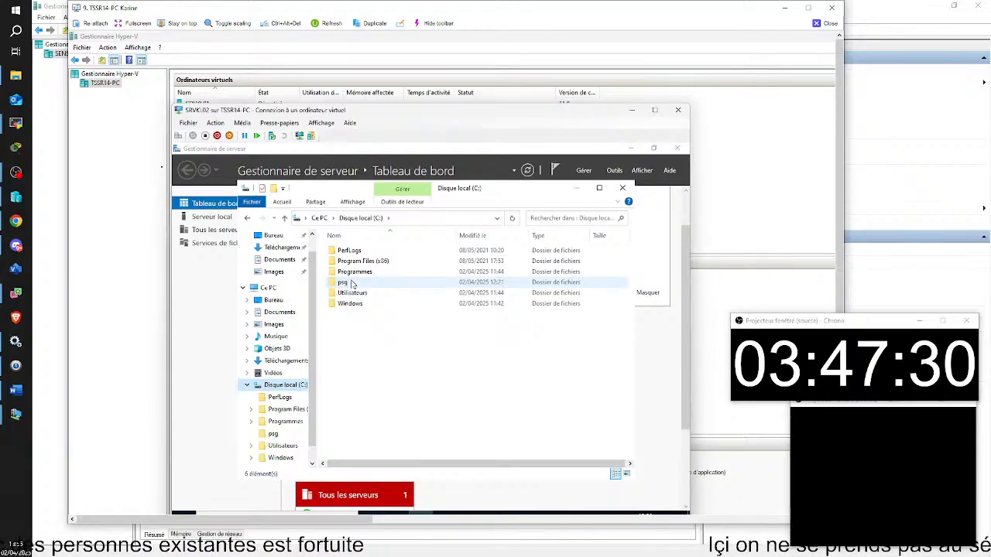
click(830, 23)
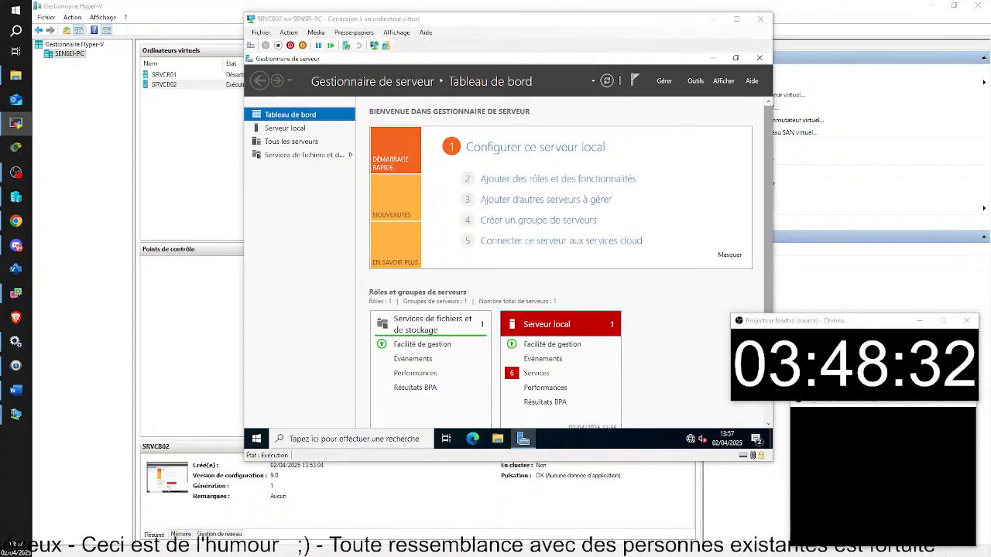
Bring TSSR13-PC's remote view on screen, focus the SRVKM02 window and open its Start menu.
drag(880, 175, 78, 127)
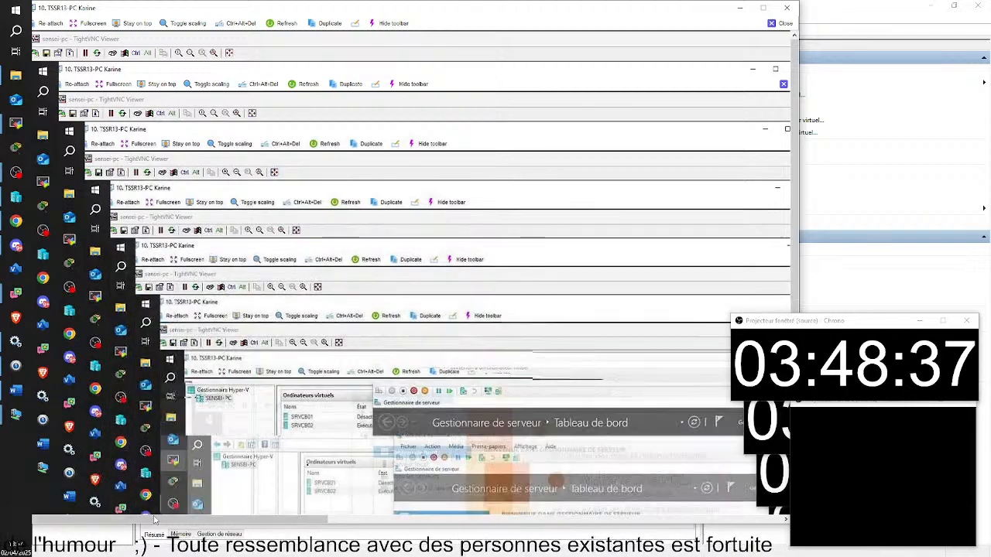
drag(163, 521, 565, 526)
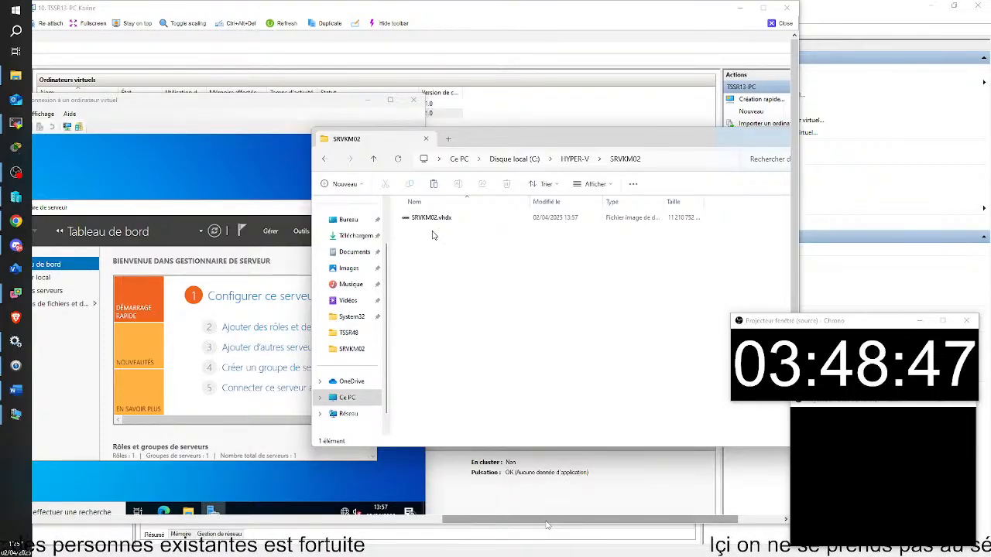
drag(547, 521, 504, 526)
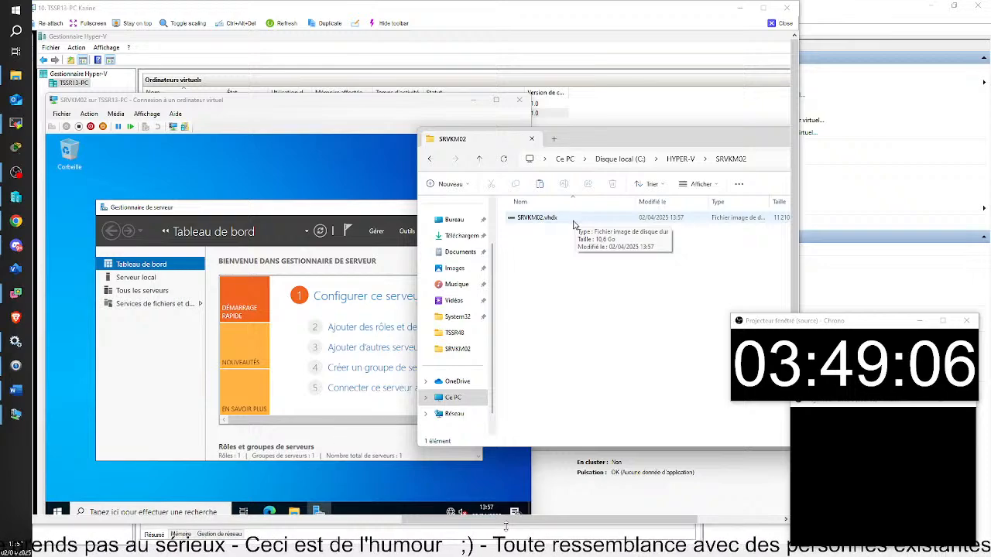
click(338, 178)
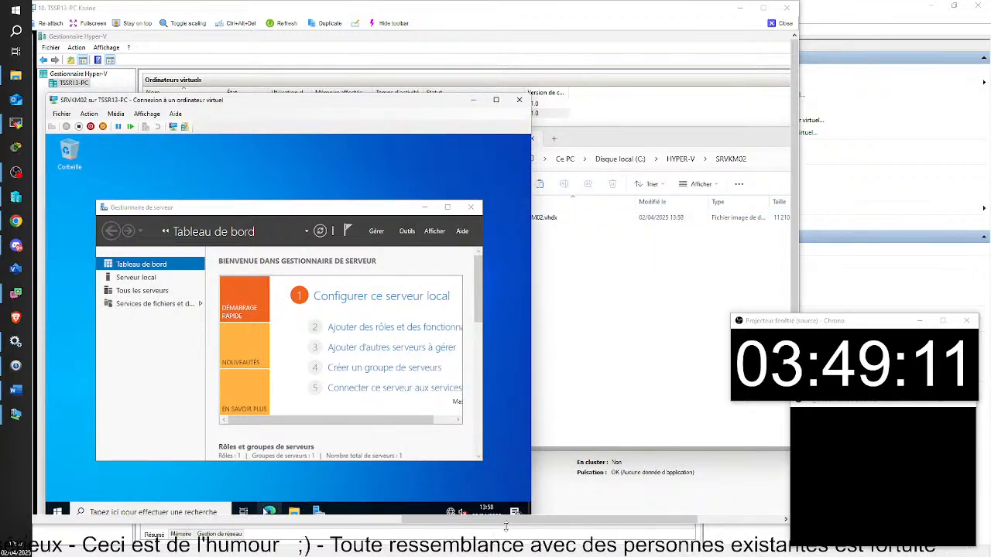
click(57, 511)
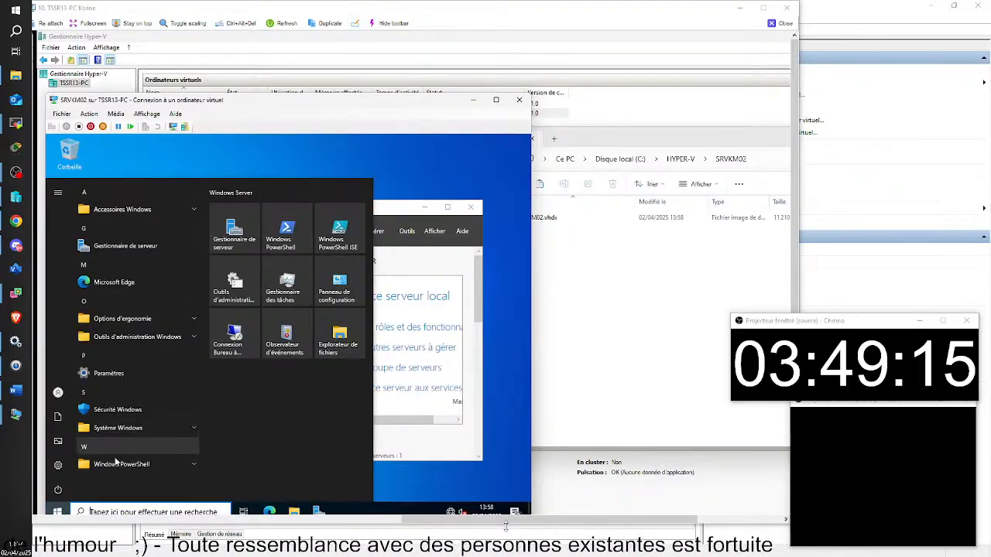
Open and close Windows Paramètres in SRVKM02, then launch File Explorer with Win+E.
click(58, 466)
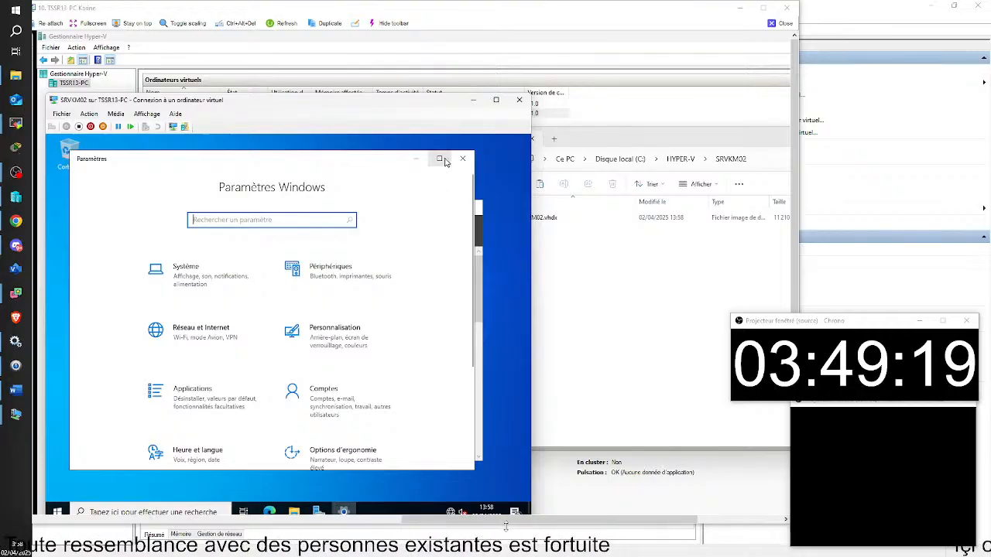
click(462, 158)
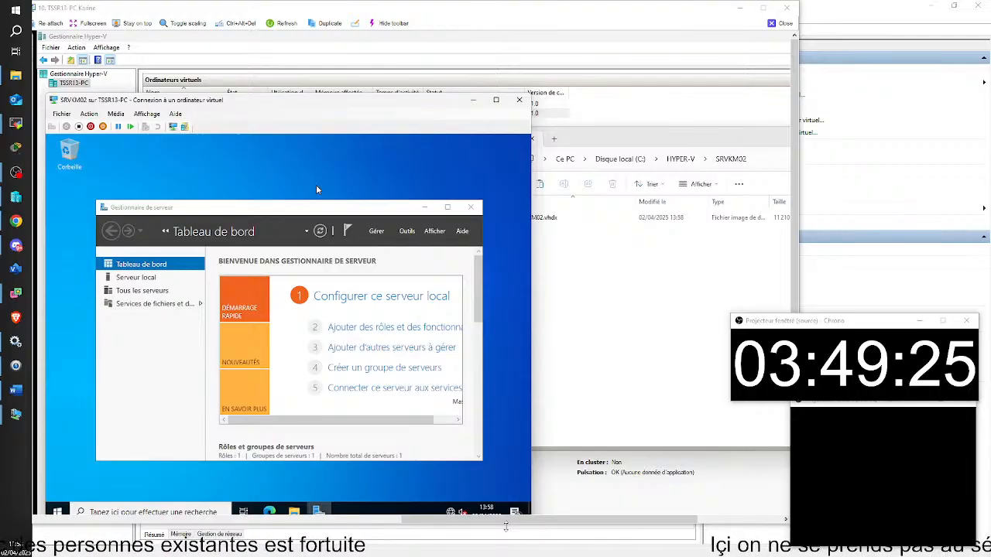
key(super+e)
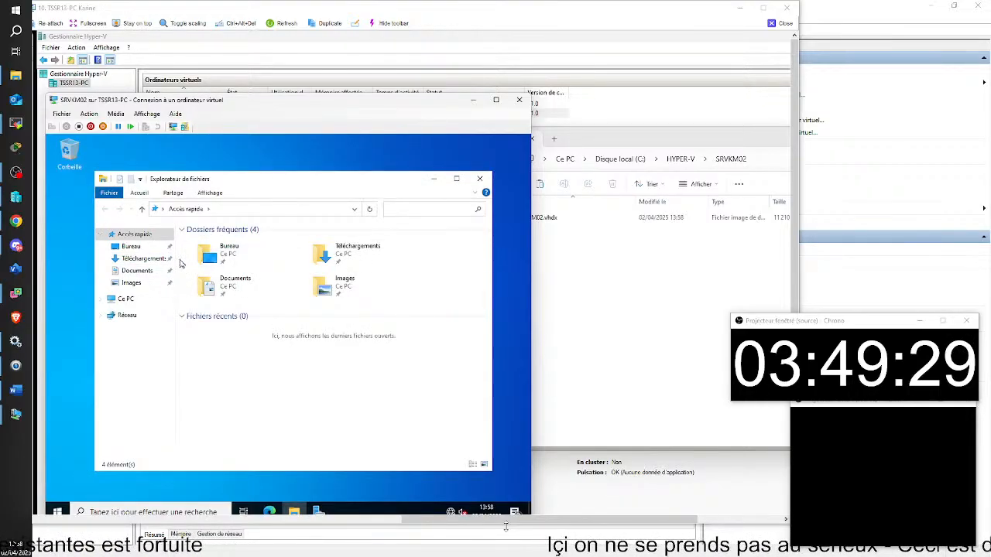
Open Disque local (C:) from Ce PC in SRVKM02's File Explorer.
click(133, 300)
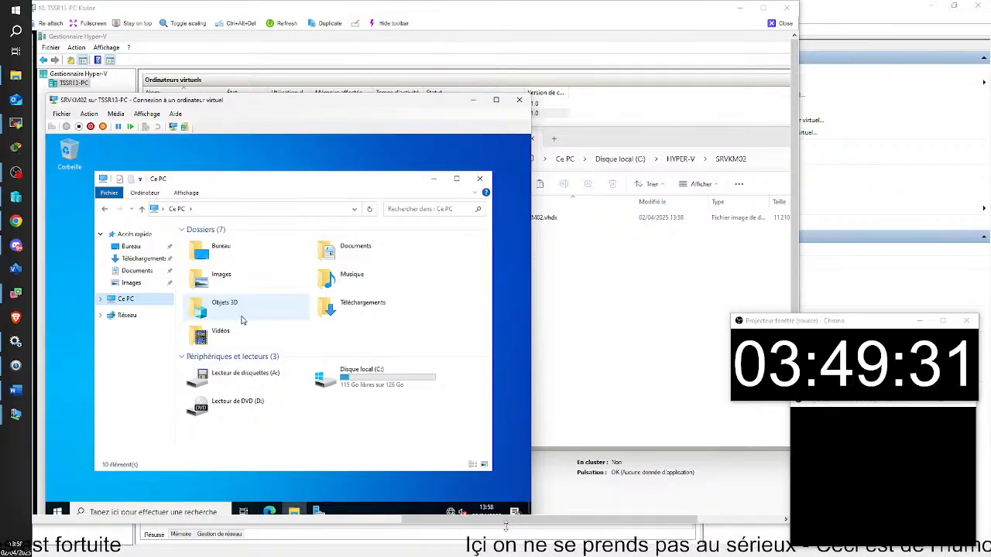
double_click(313, 374)
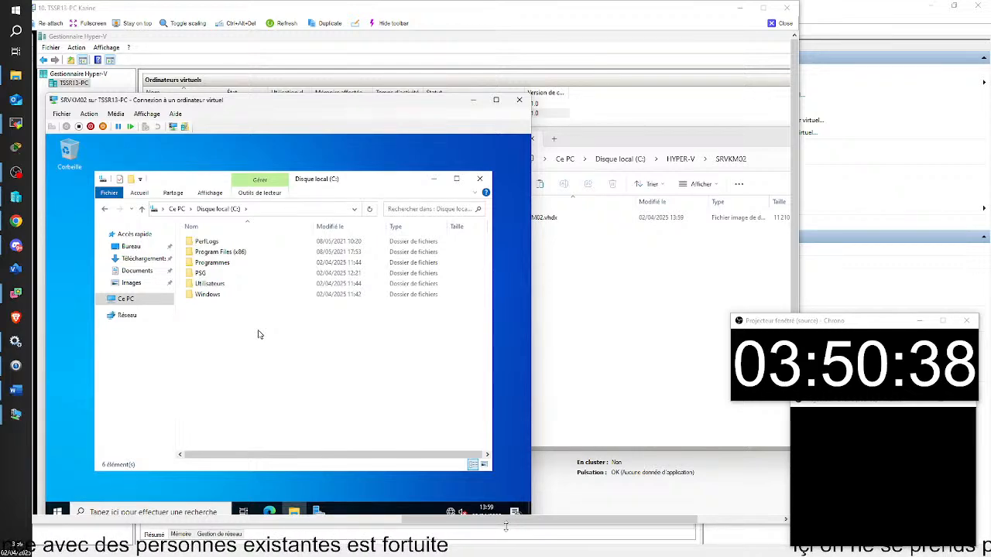
drag(284, 110, 308, 91)
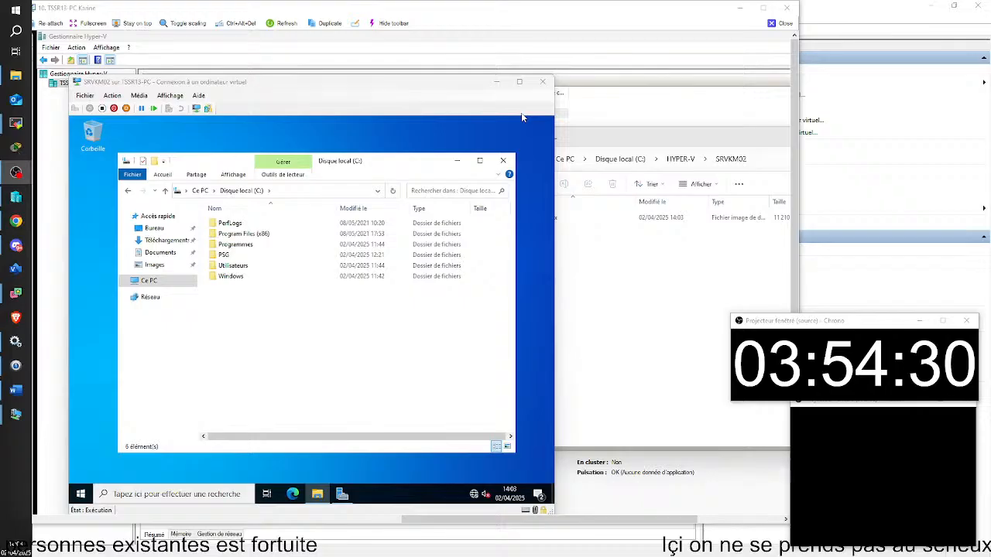
Minimize the remote TSSR13-PC session window to return to the local host.
click(740, 8)
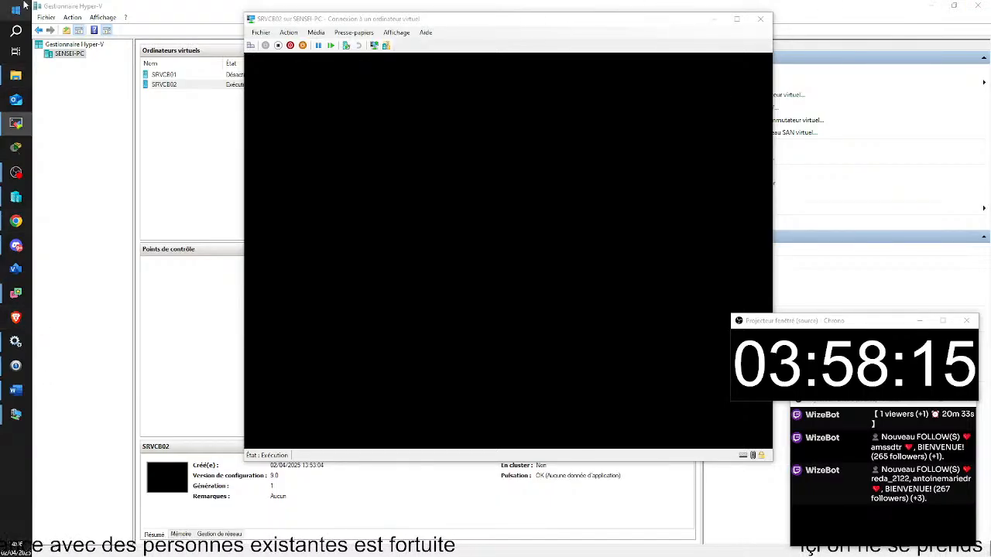
Select SRVCB01, connect to it and start the virtual machine.
click(188, 159)
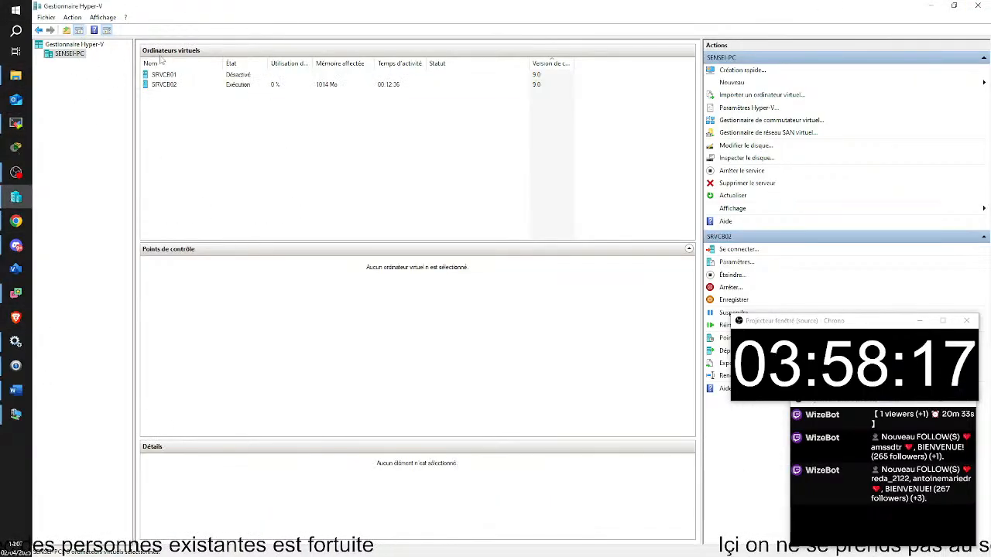
click(168, 75)
double_click(169, 76)
click(281, 250)
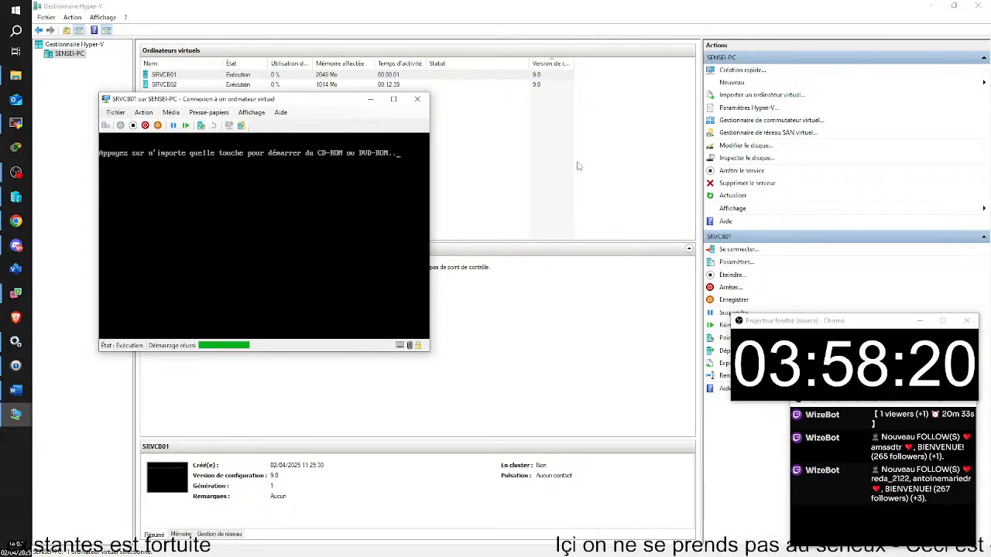
Enlarge the SRVCB01 connection window and look through its Média and clipboard menus.
click(172, 113)
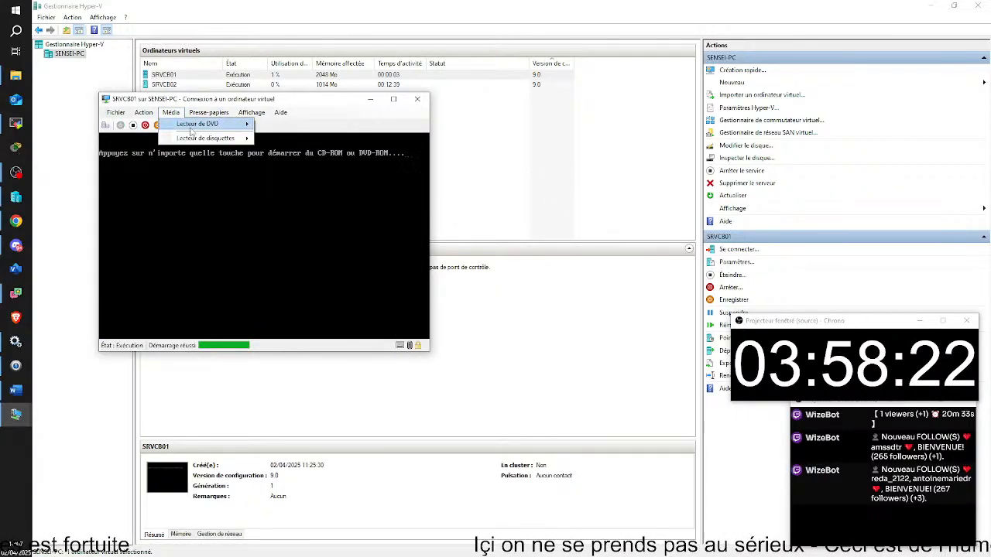
drag(244, 98, 295, 49)
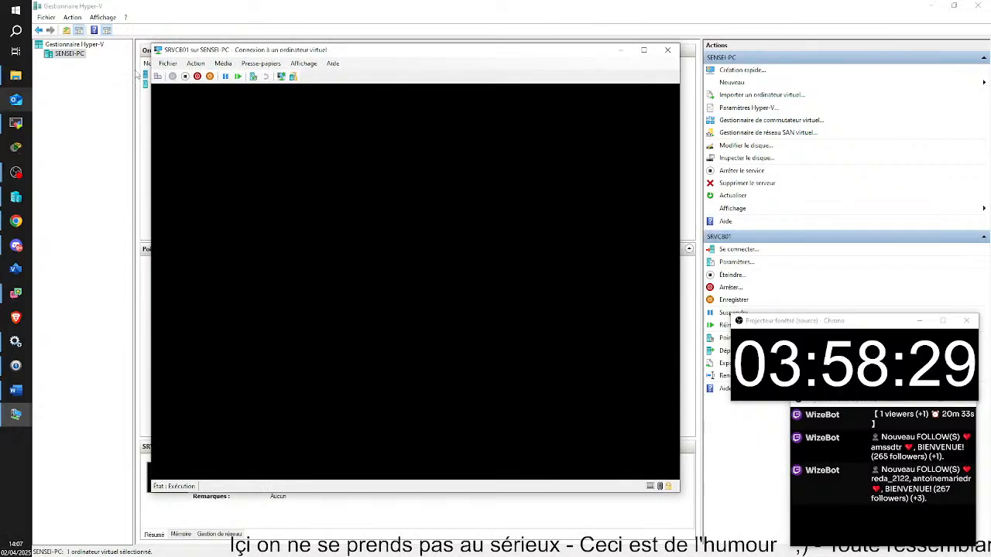
click(261, 64)
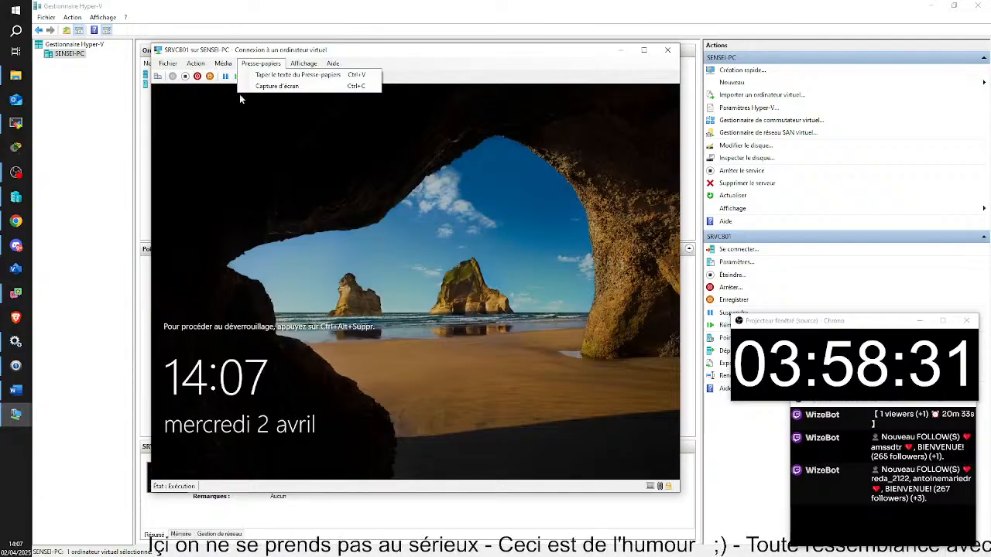
mouse_move(223, 64)
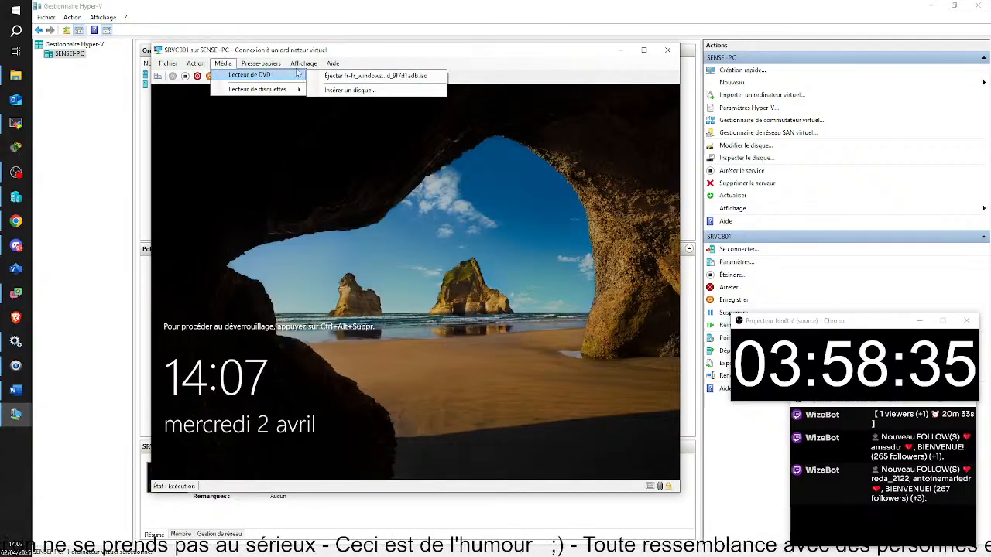
Choose Média > Lecteur de DVD > Éjecter in the SRVCB01 connection window.
click(8, 488)
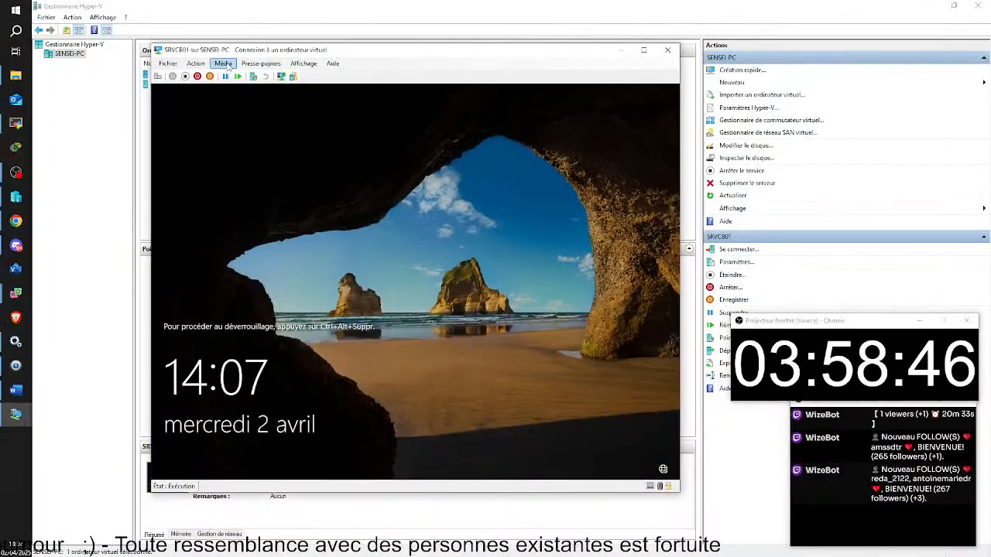
click(264, 122)
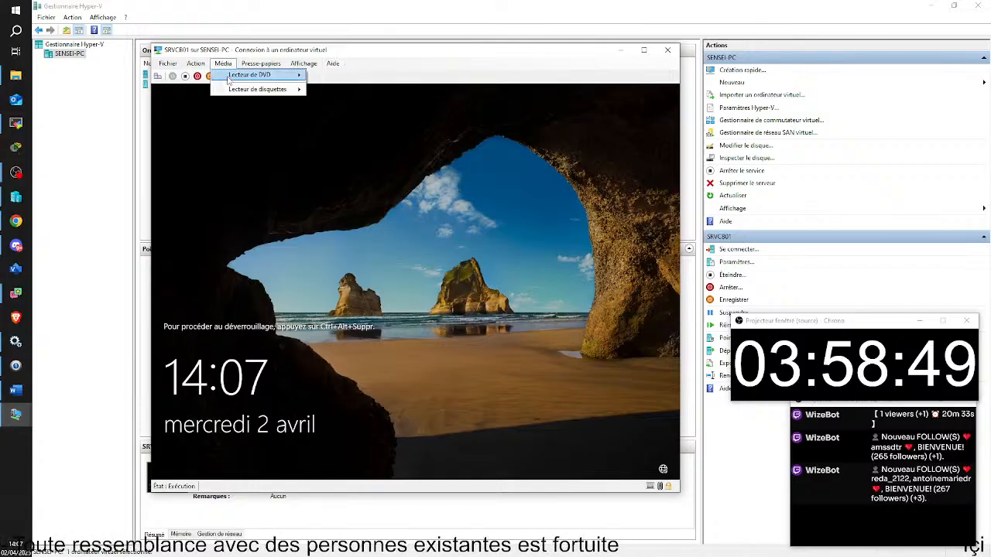
mouse_move(308, 76)
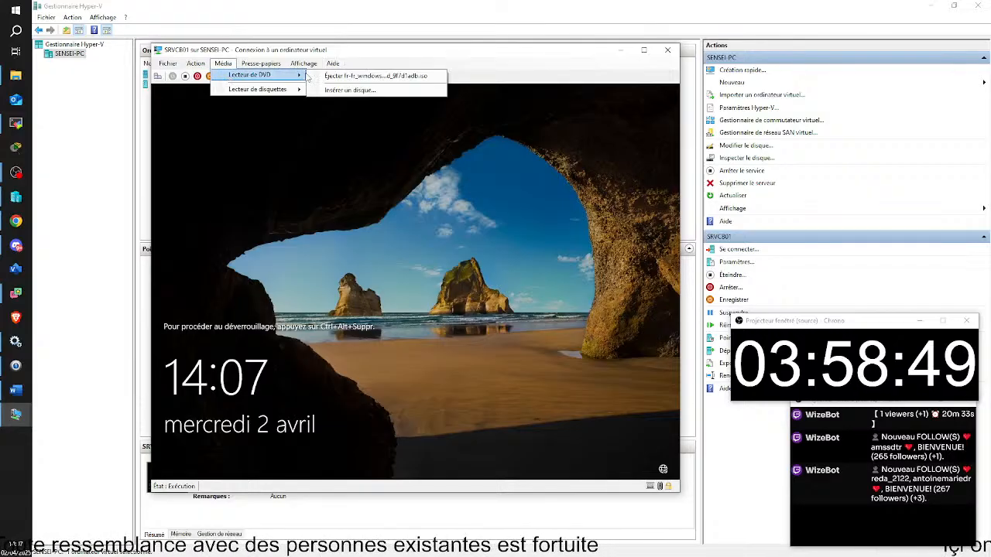
click(405, 77)
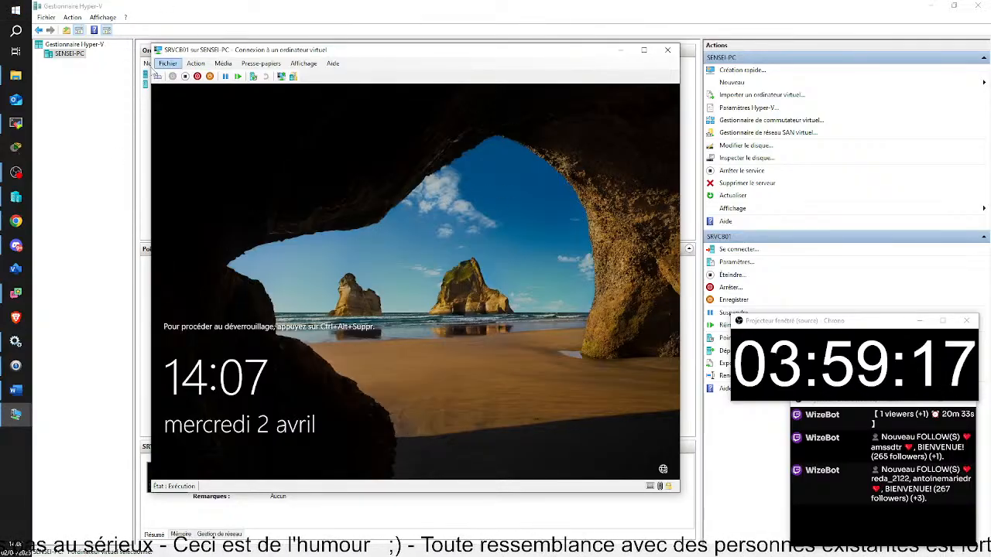
Sign in to SRVCB01 as Administrateur with the administrator password via Ctrl+Alt+Suppr.
click(158, 76)
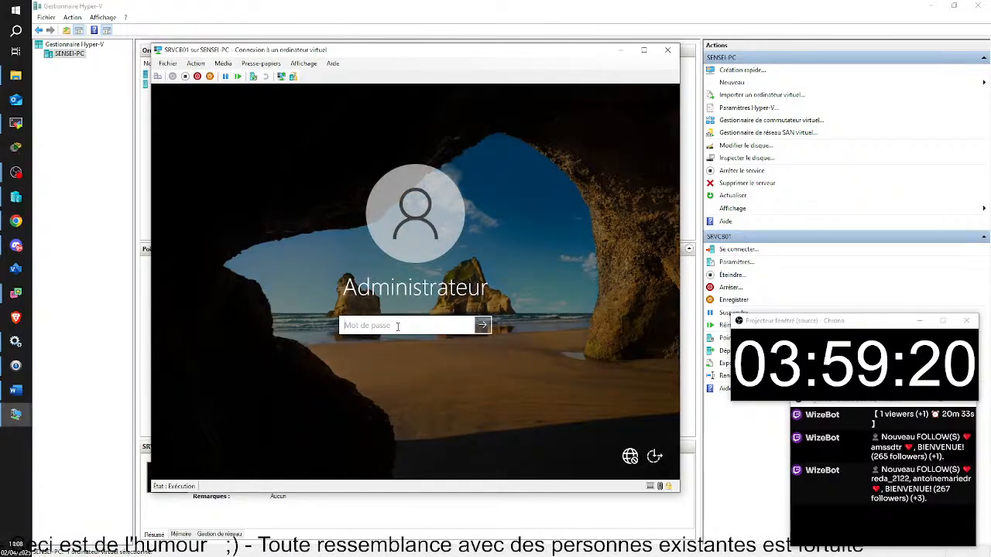
text(••••••••)
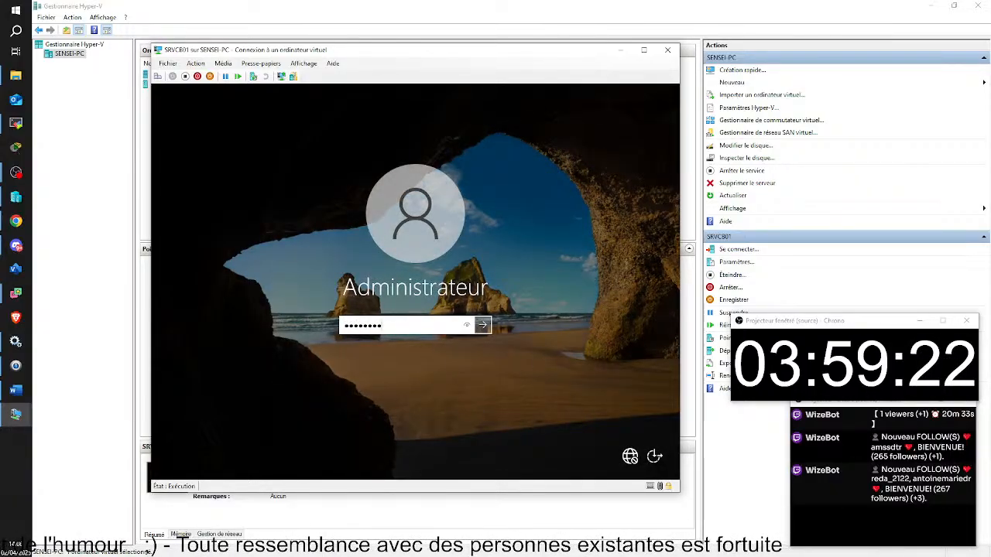
key(Return)
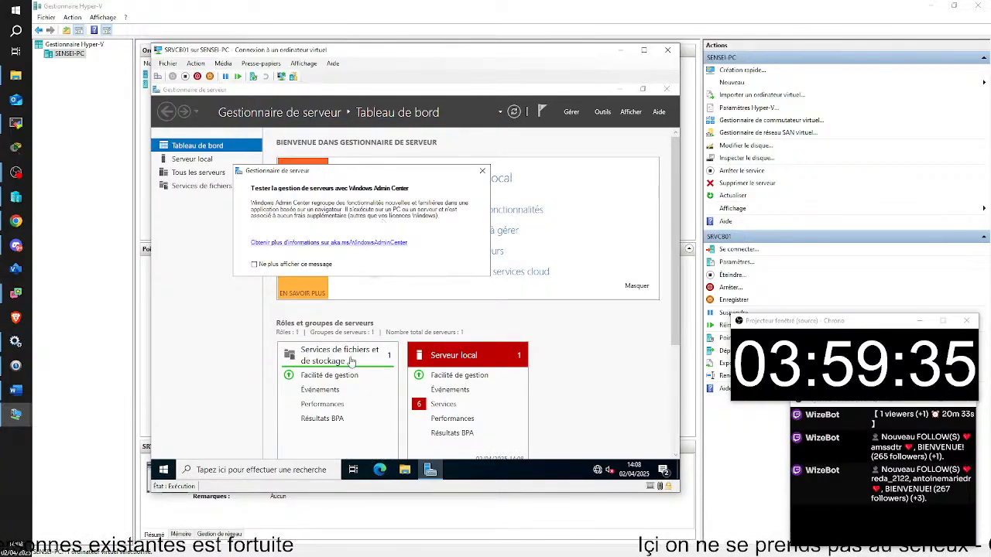
Dismiss the Windows Admin Center message, close Server Manager and open File Explorer.
click(255, 265)
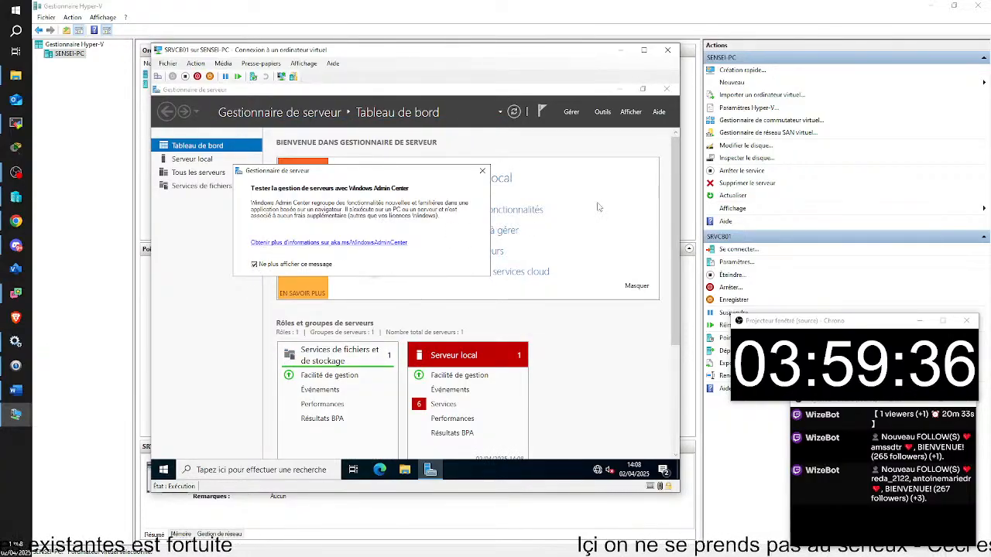
click(483, 171)
click(664, 91)
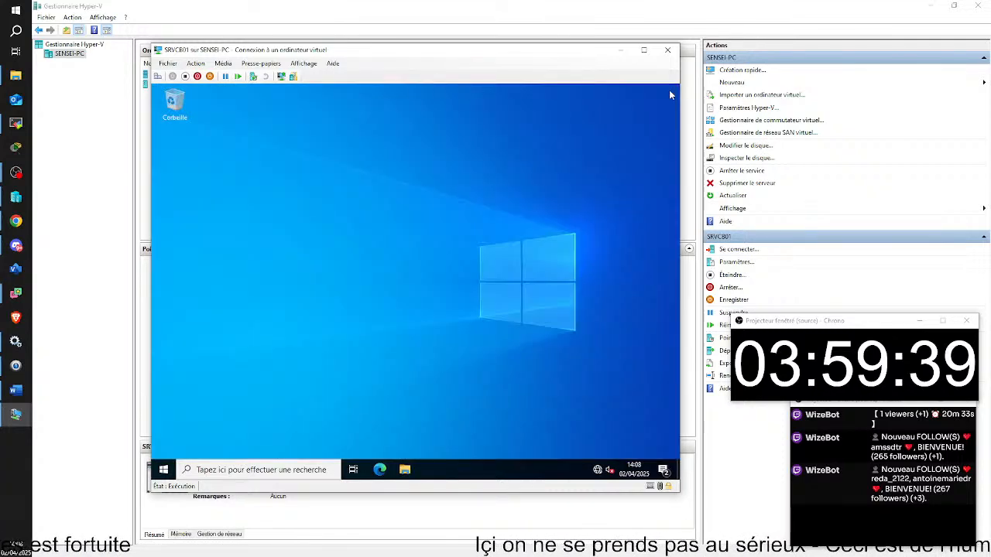
click(405, 470)
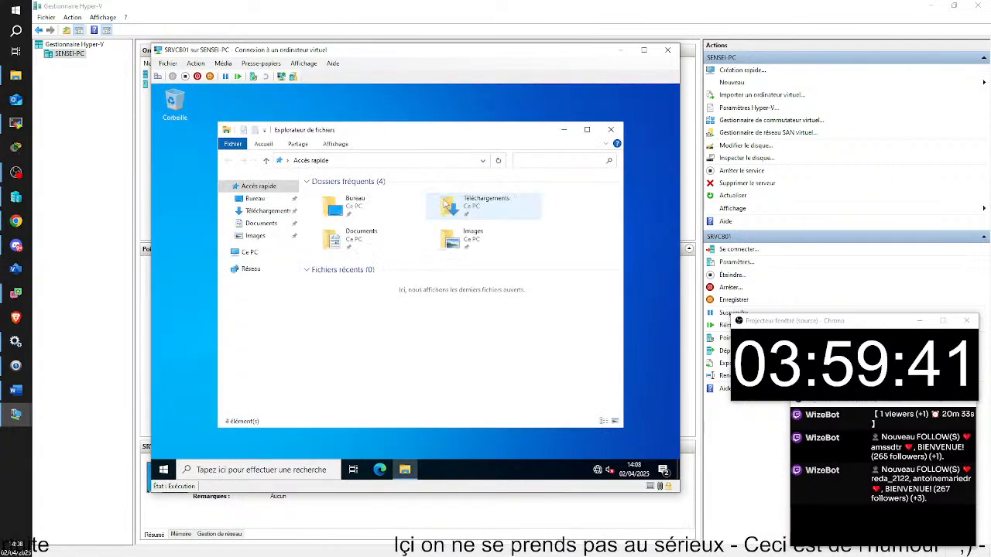
Browse from Ce PC into the Windows folder on local disk C:.
click(249, 253)
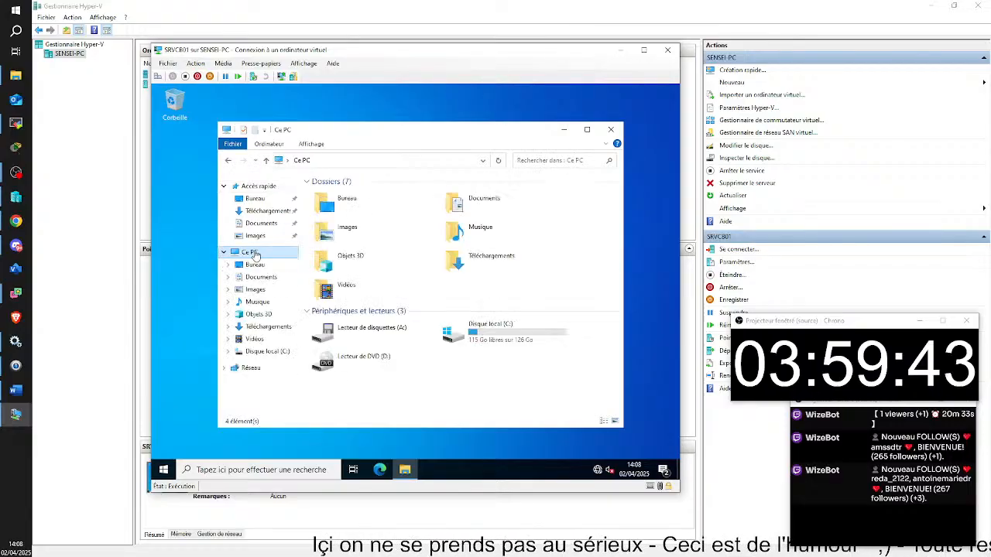
double_click(488, 334)
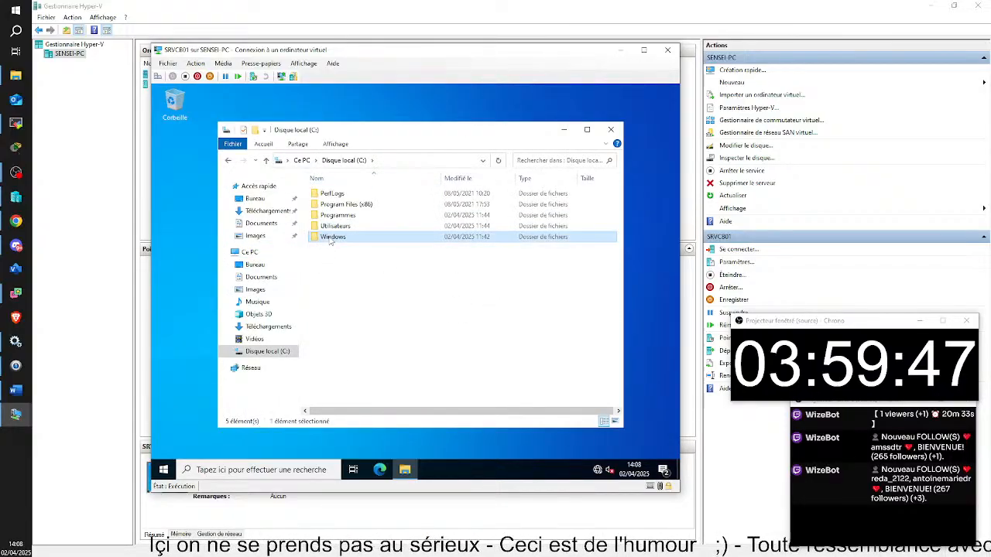
double_click(333, 236)
click(339, 225)
Open System32 and then Sysprep, showing the path C:\Windows\System32\Sysprep in the address bar.
text(sys)
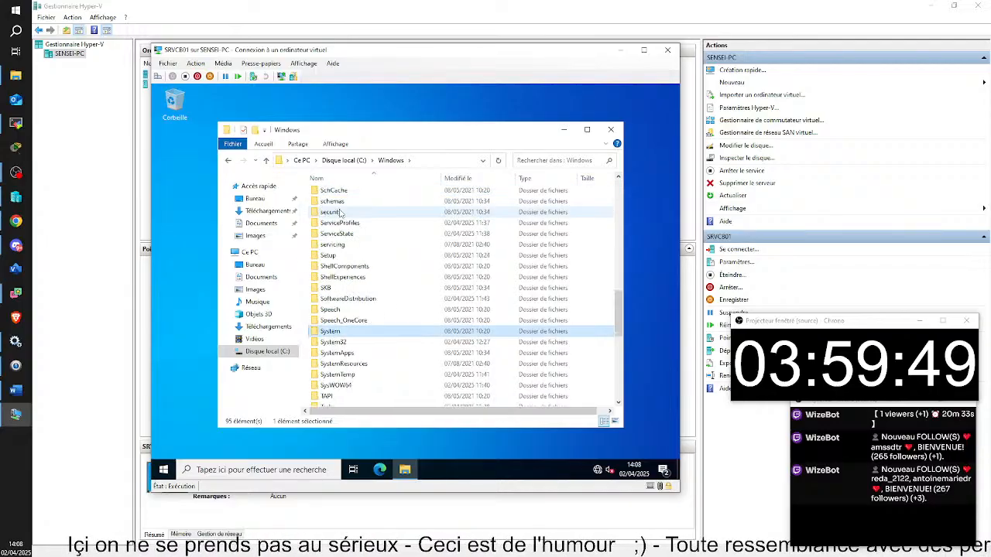
key(Down)
key(Return)
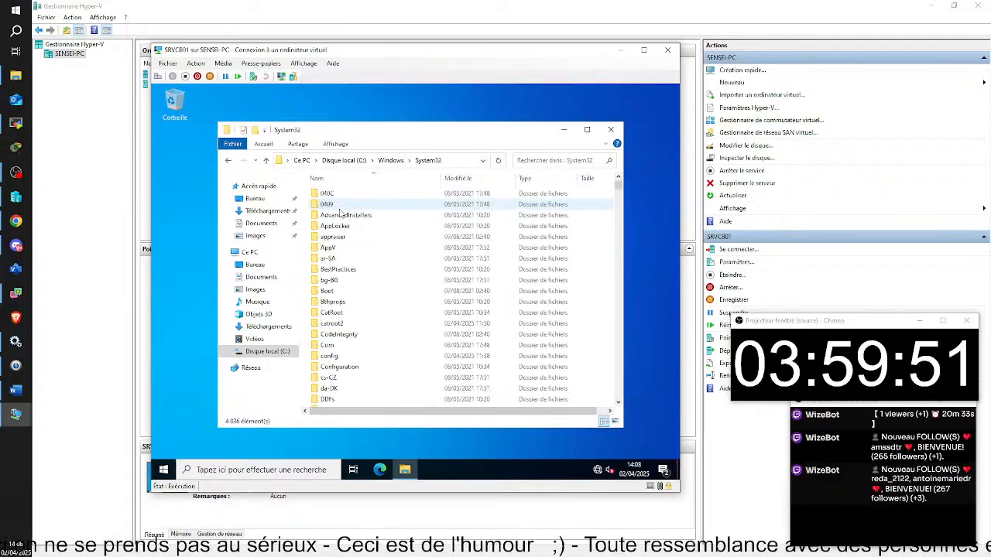
text(appsys)
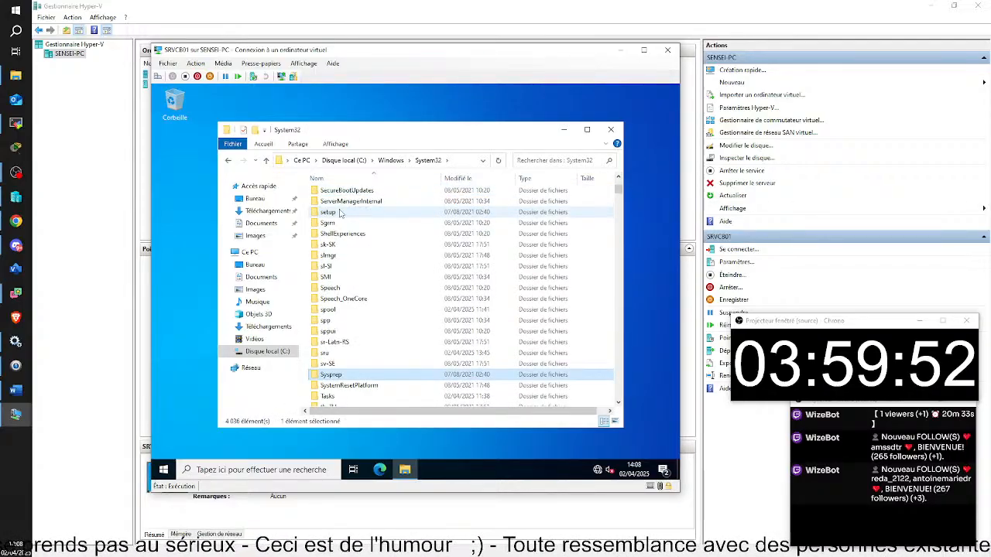
key(Return)
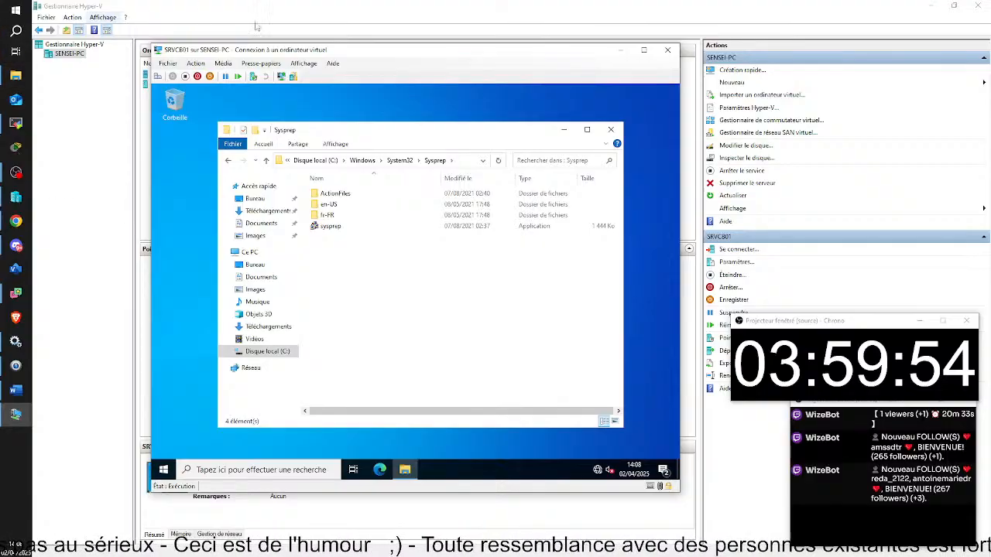
click(472, 159)
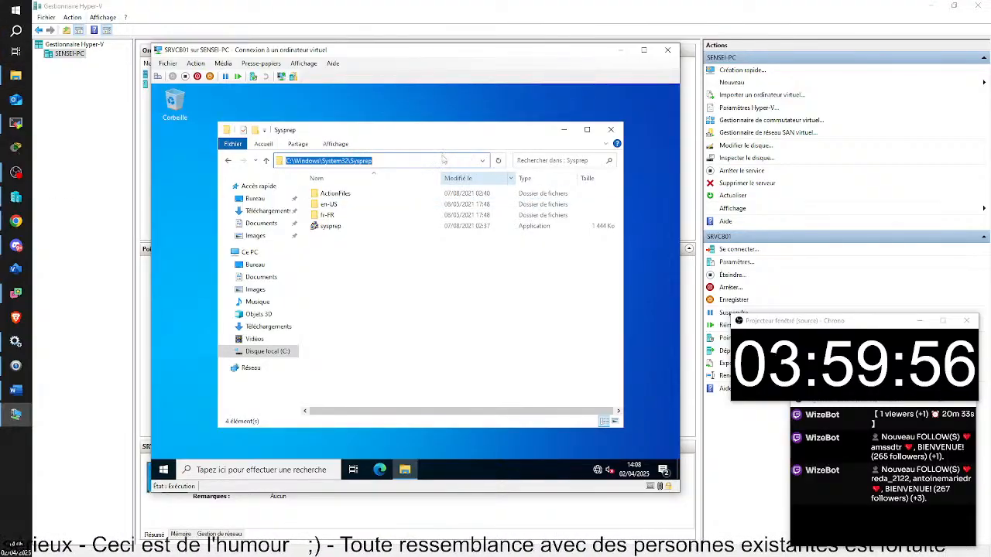
click(377, 161)
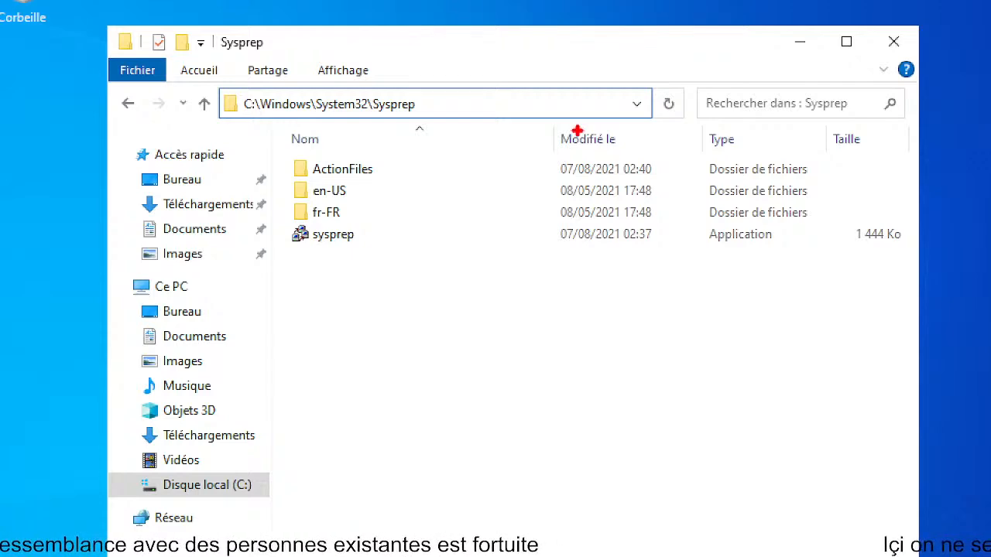
drag(246, 93, 210, 48)
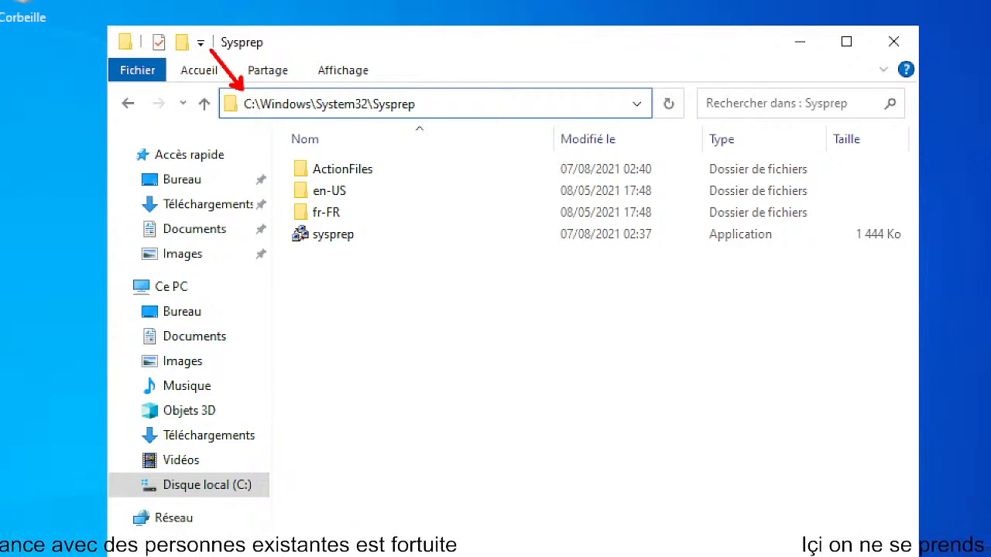
drag(278, 87, 265, 45)
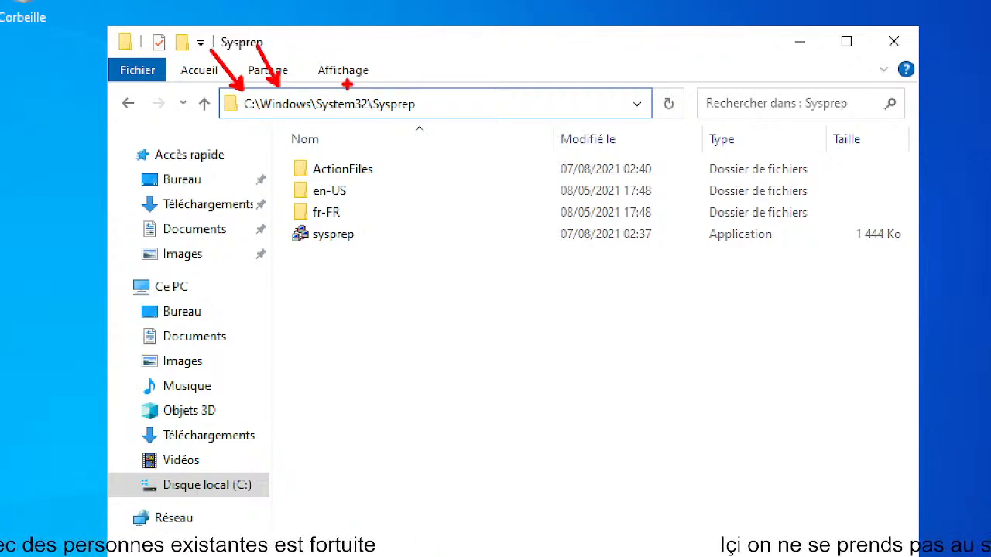
drag(345, 84, 330, 46)
drag(398, 95, 394, 31)
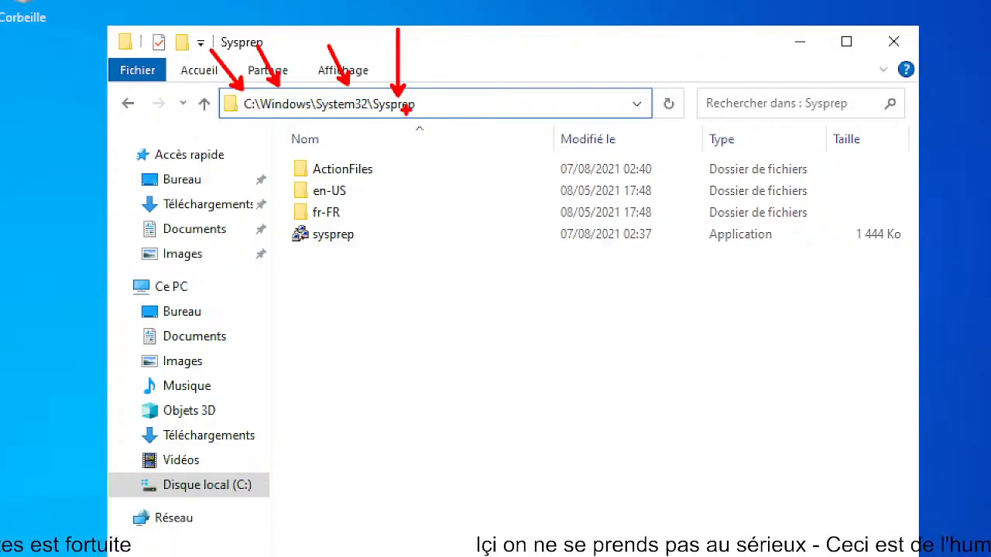
drag(283, 218, 380, 252)
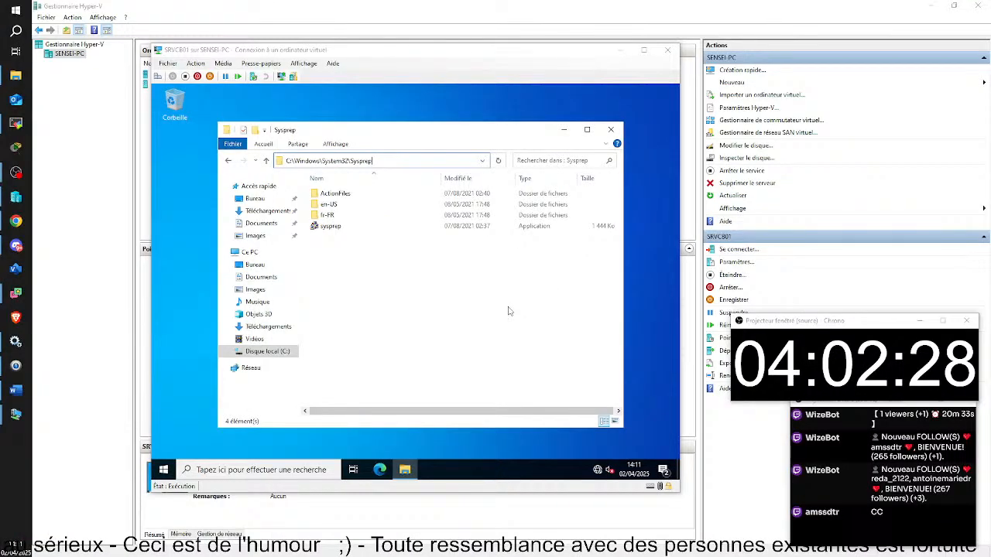
Run sysprep.exe to open the System Preparation Tool 3.14 dialog.
click(330, 226)
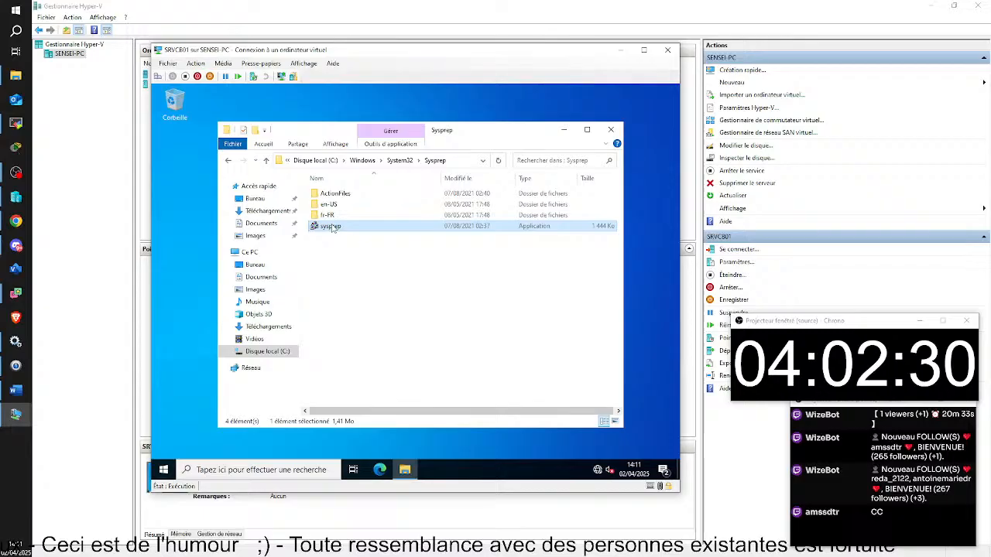
double_click(331, 226)
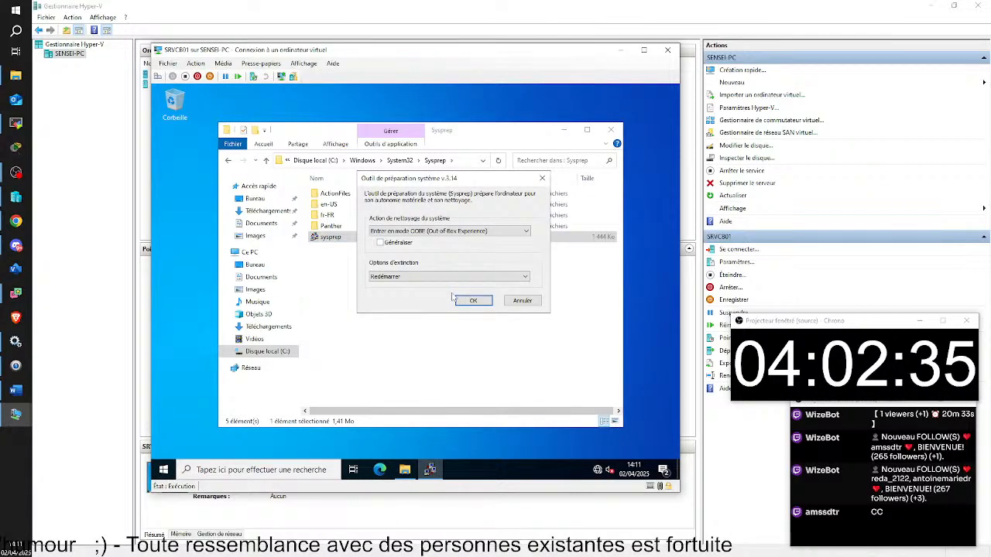
click(12, 479)
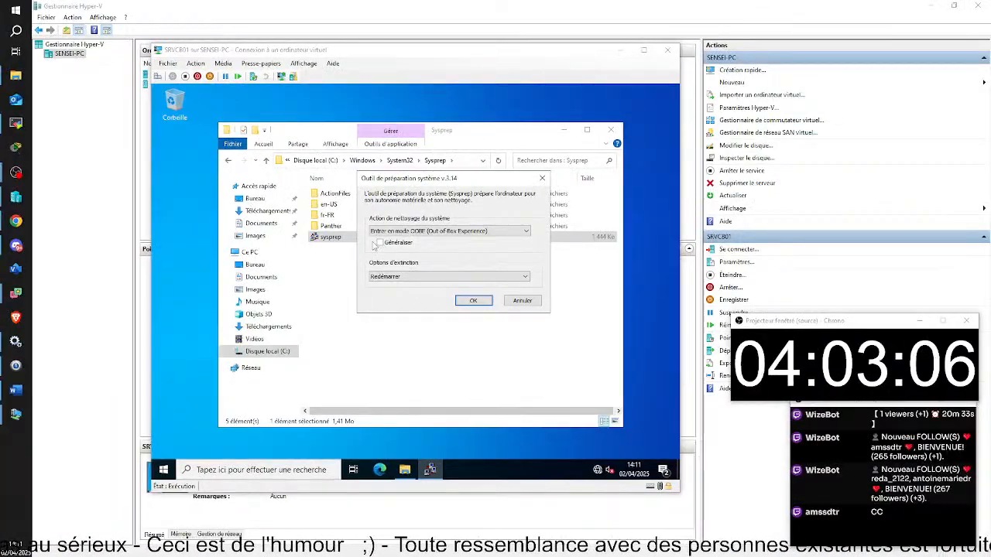
Tick Généraliser and set the shutdown option to Arrêter le système.
click(378, 243)
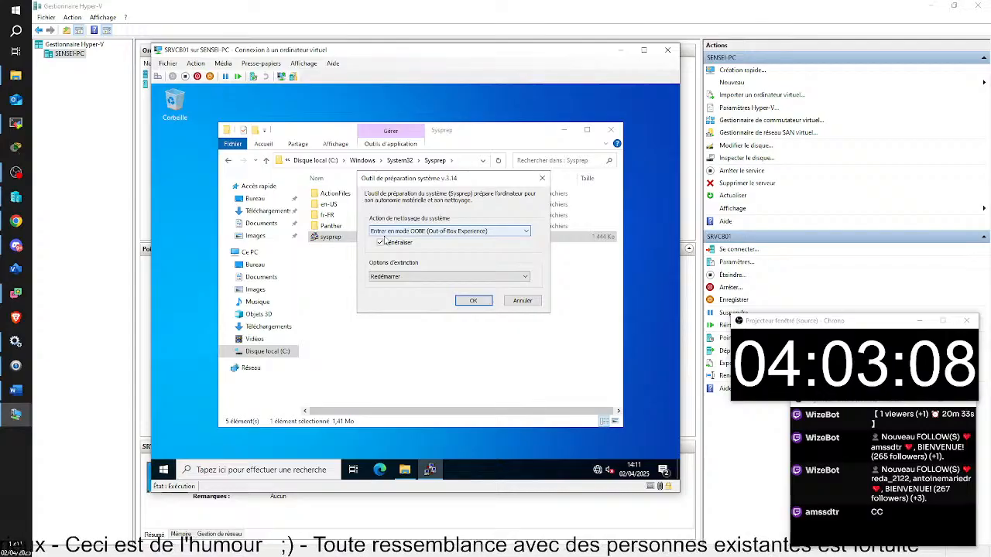
click(526, 277)
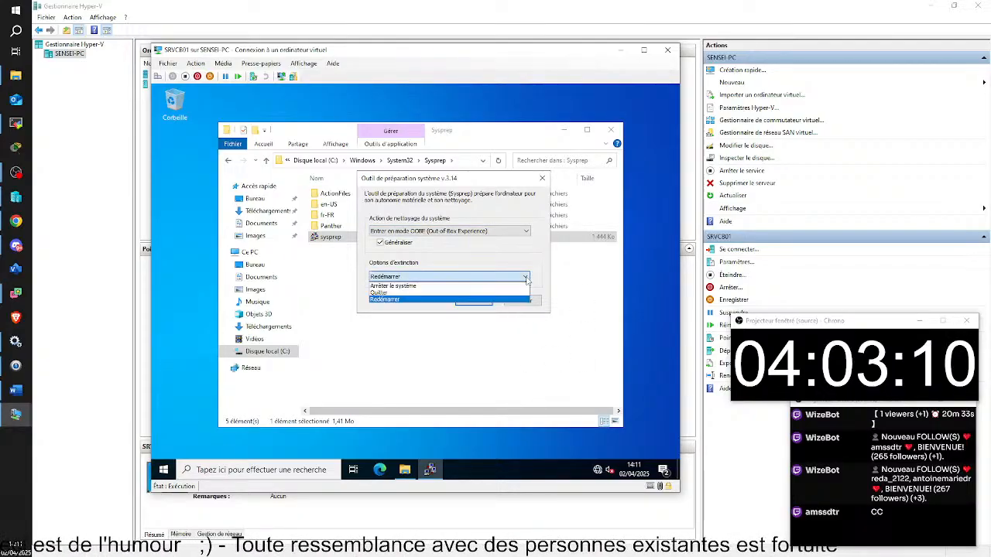
click(386, 287)
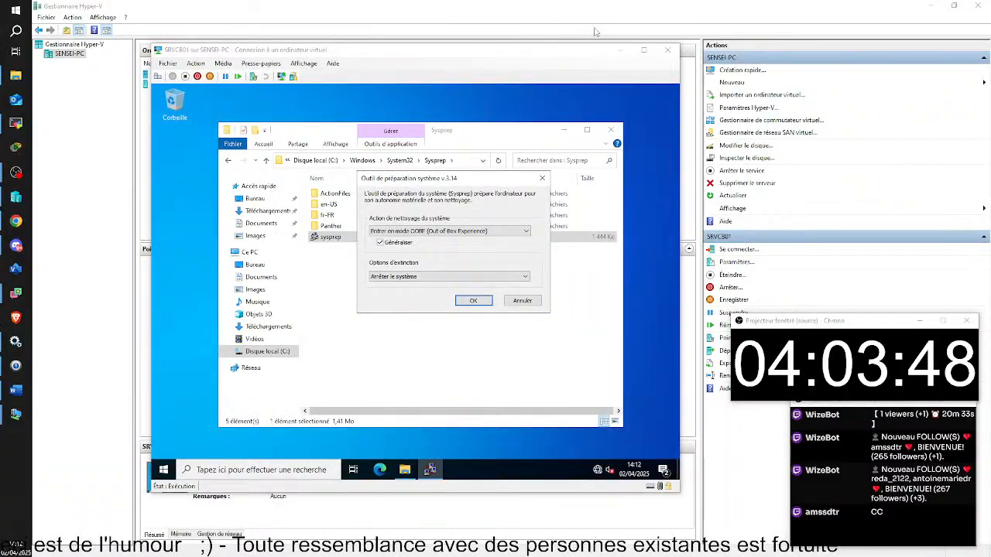
Move the System Preparation Tool dialog so the Sysprep folder path stays visible.
click(424, 186)
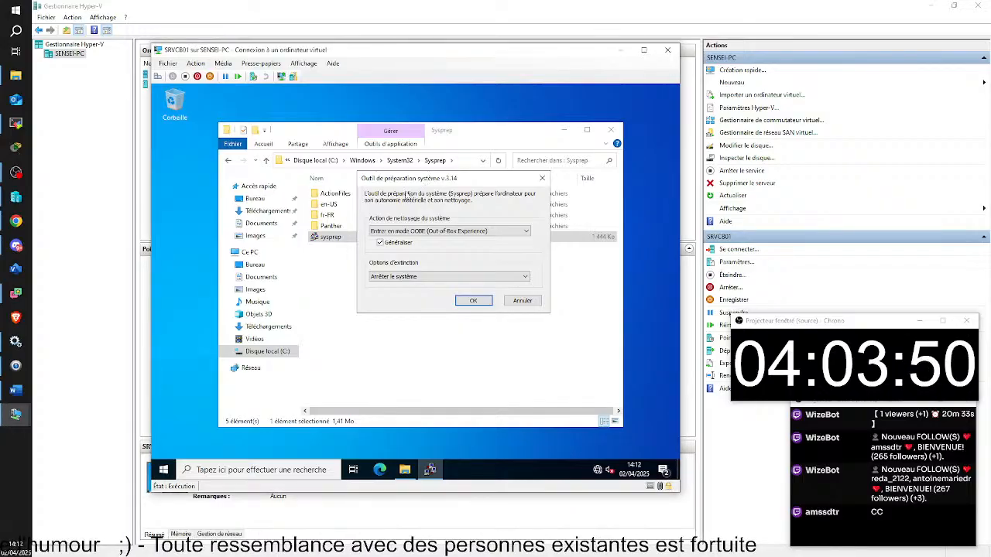
drag(182, 180, 354, 168)
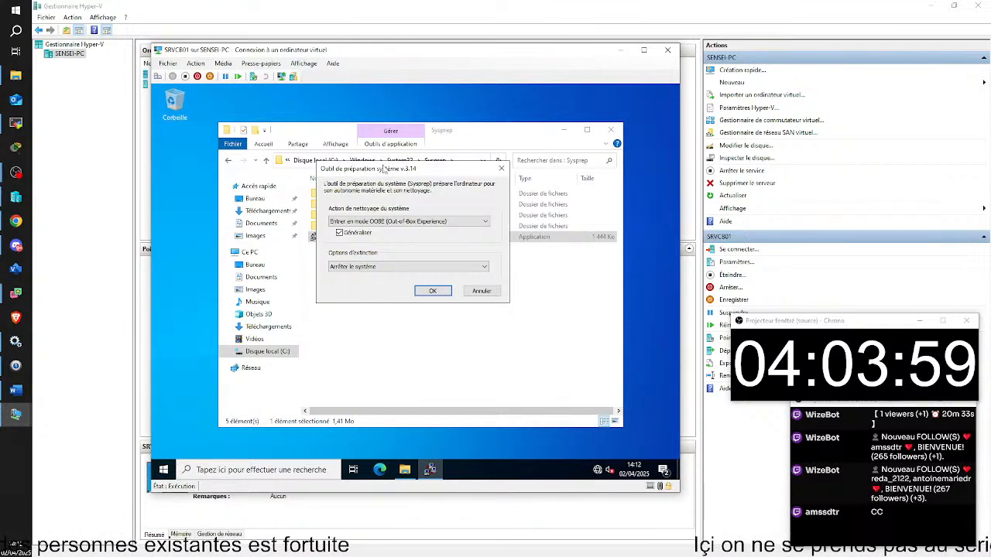
mouse_move(386, 168)
mouse_down()
mouse_move(322, 144)
mouse_move(426, 159)
mouse_move(192, 164)
mouse_move(383, 152)
mouse_move(233, 147)
mouse_move(386, 153)
mouse_up()
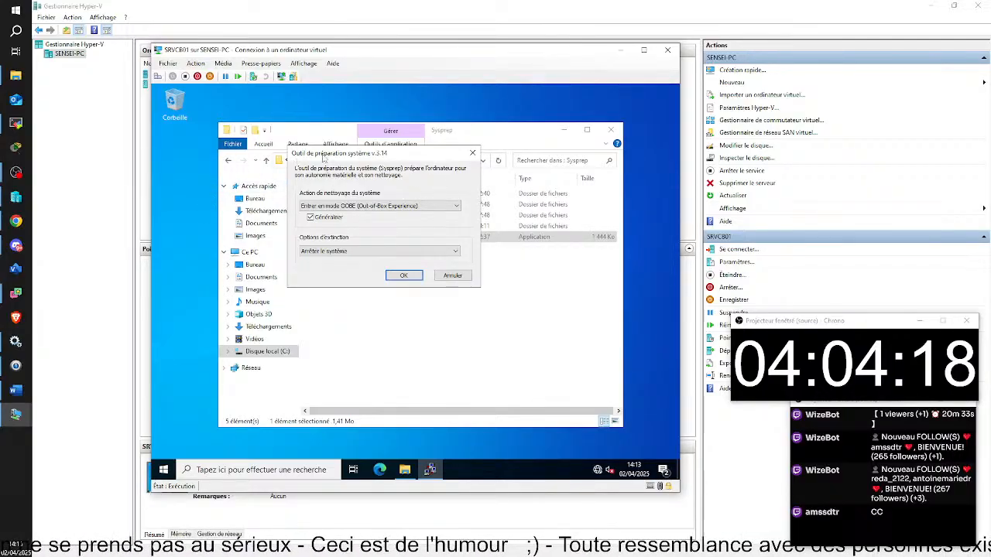
drag(349, 159, 456, 180)
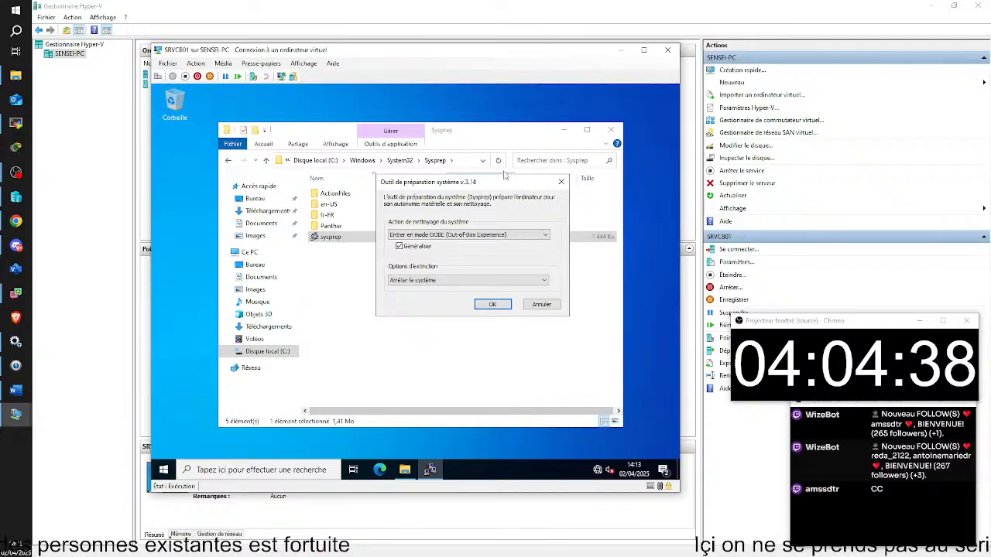
drag(470, 188, 395, 171)
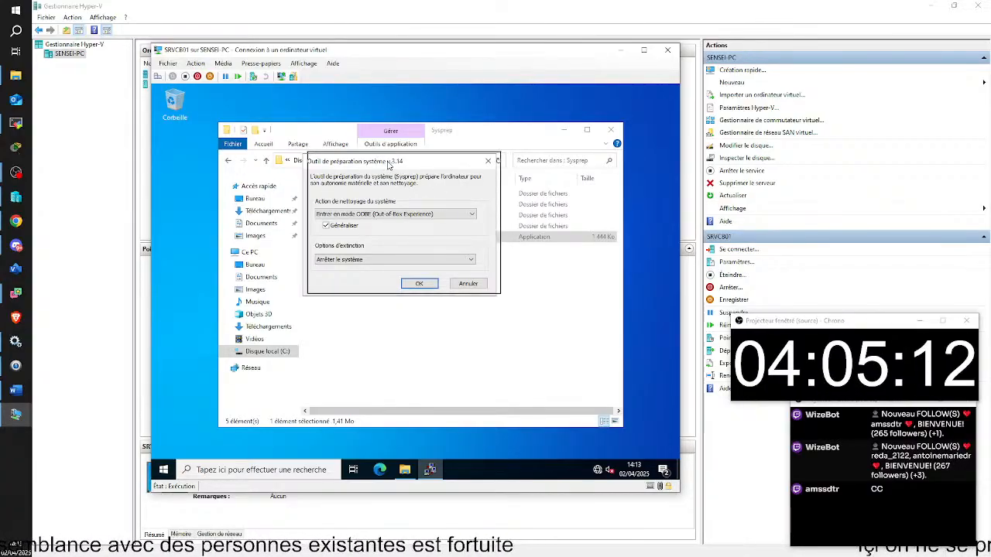
drag(381, 160, 363, 172)
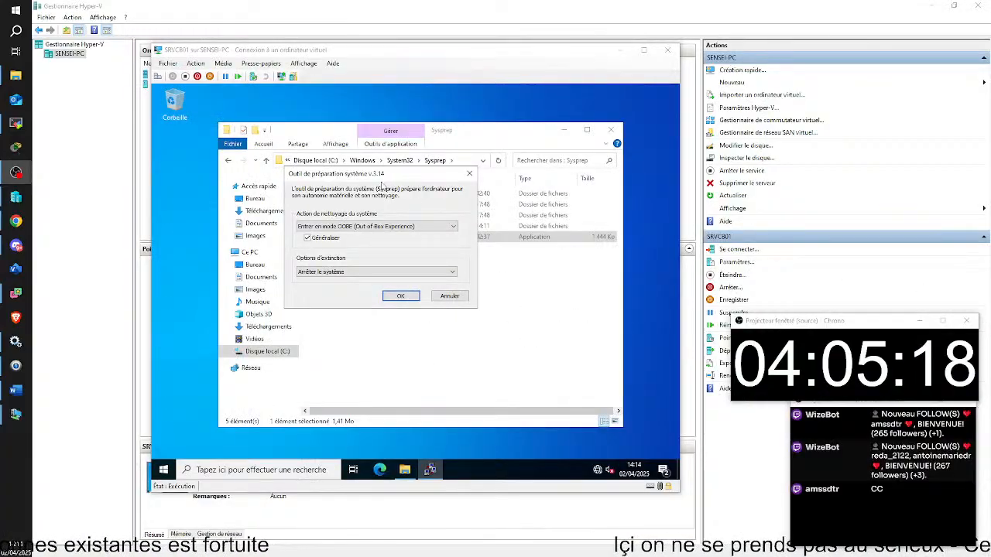
Confirm Généraliser is still ticked and start Sysprep with OK.
click(366, 174)
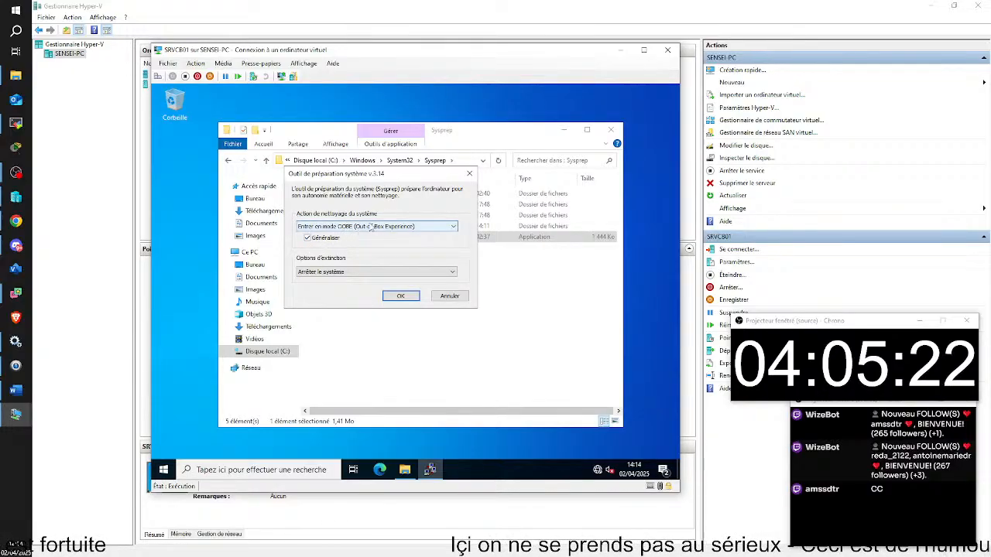
click(308, 238)
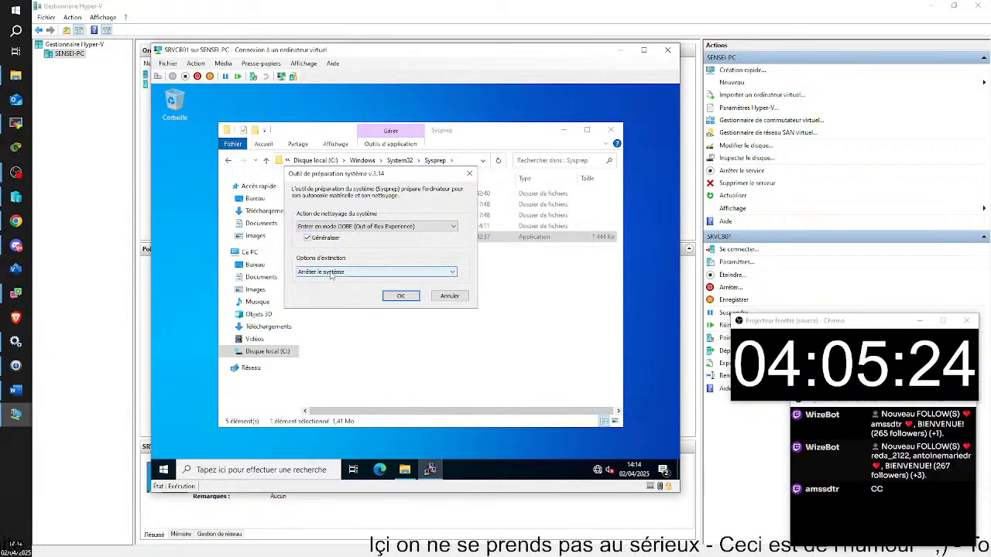
mouse_move(396, 175)
mouse_down()
mouse_move(236, 171)
mouse_move(396, 158)
mouse_move(231, 158)
mouse_move(394, 177)
mouse_up()
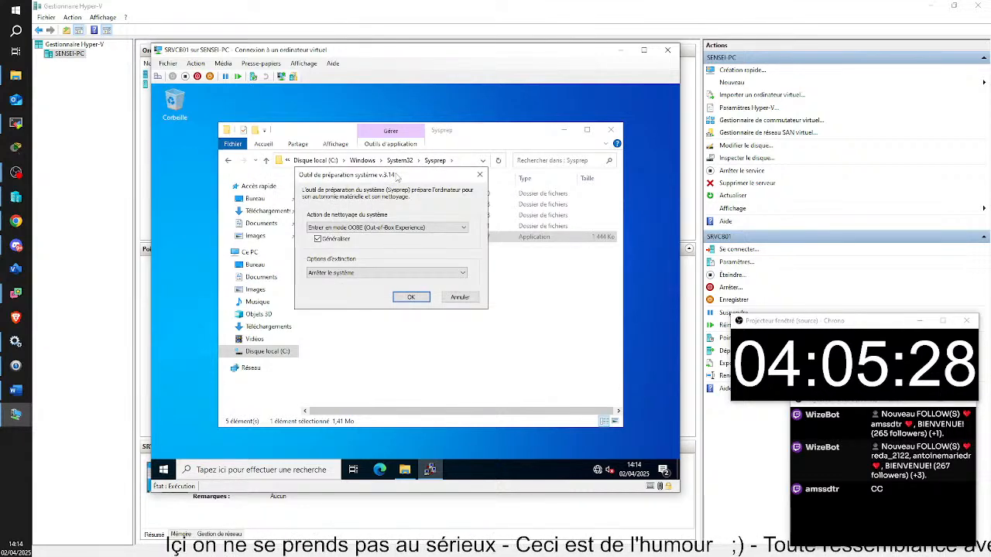
click(412, 300)
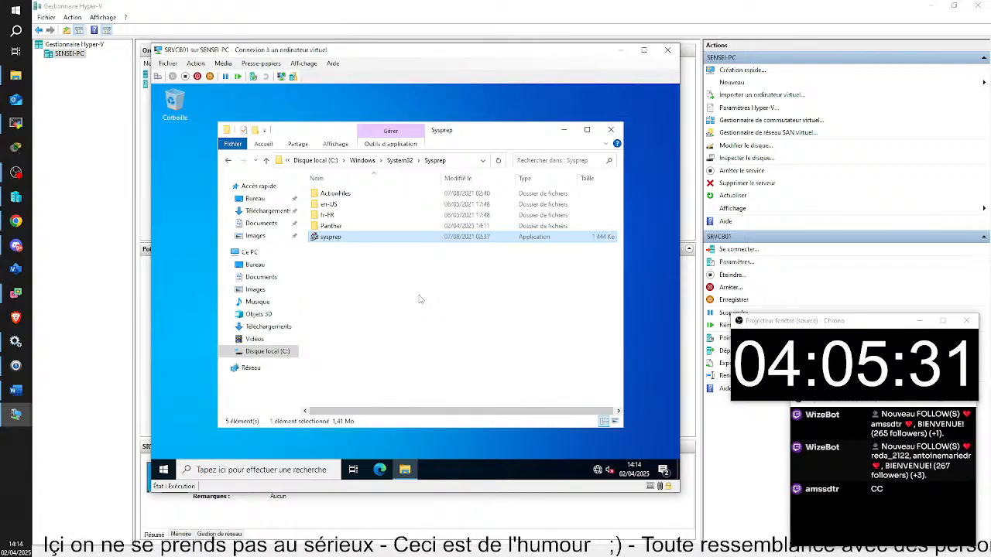
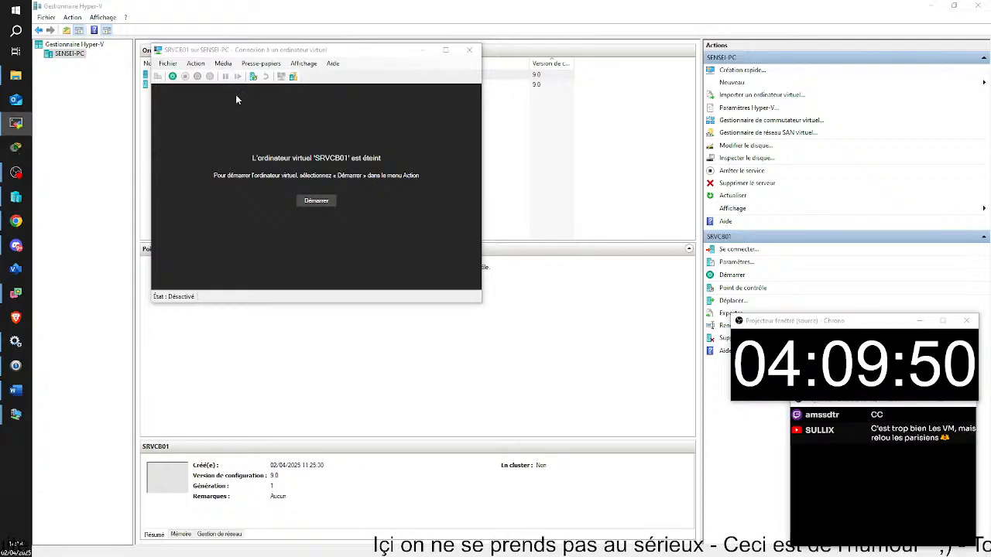
Drag the SRVCB01 Virtual Machine Connection window aside to uncover the VM list, then close it.
drag(245, 53, 273, 75)
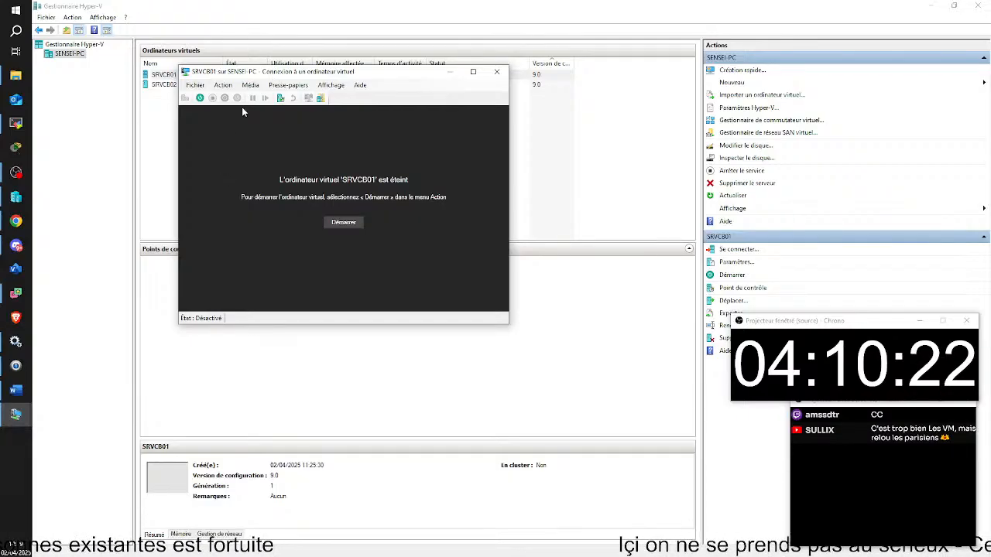
drag(263, 77, 283, 87)
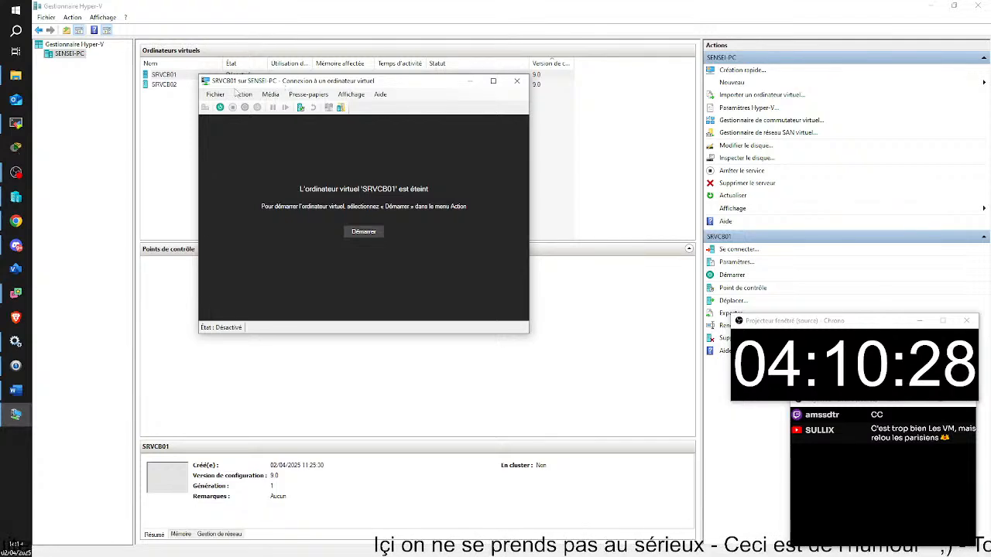
drag(295, 86, 280, 103)
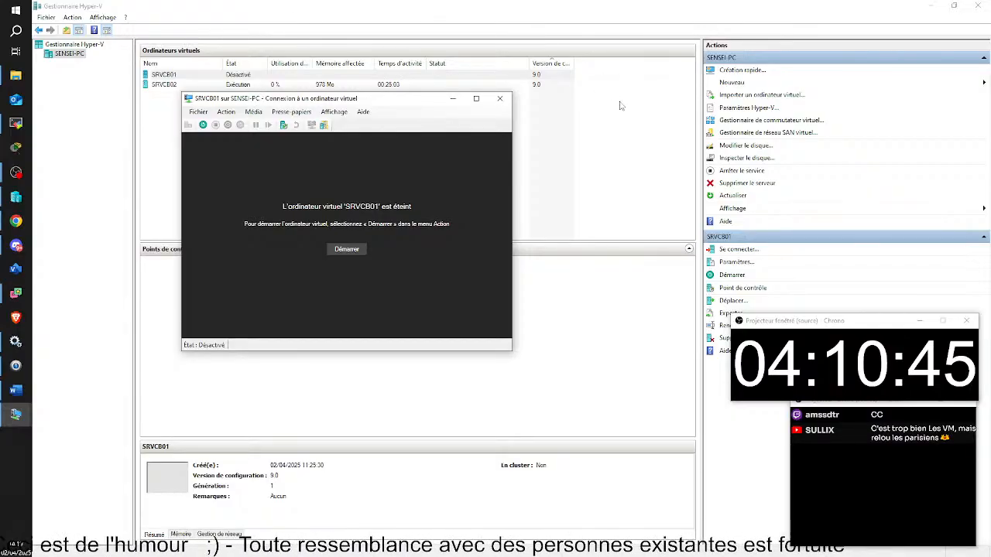
click(500, 100)
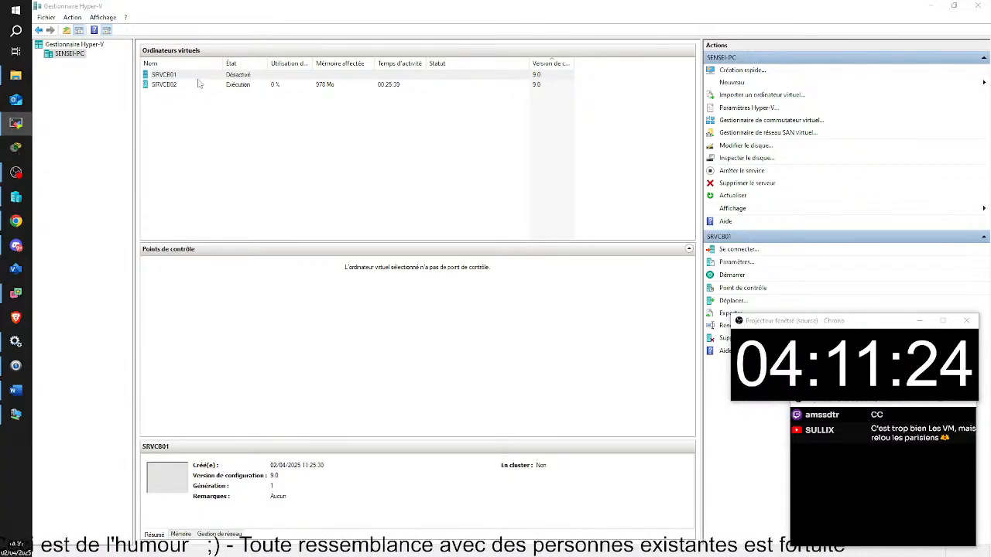
Bring the File Explorer window showing D:\HYPER-V\SRVCB02 to the front.
click(16, 75)
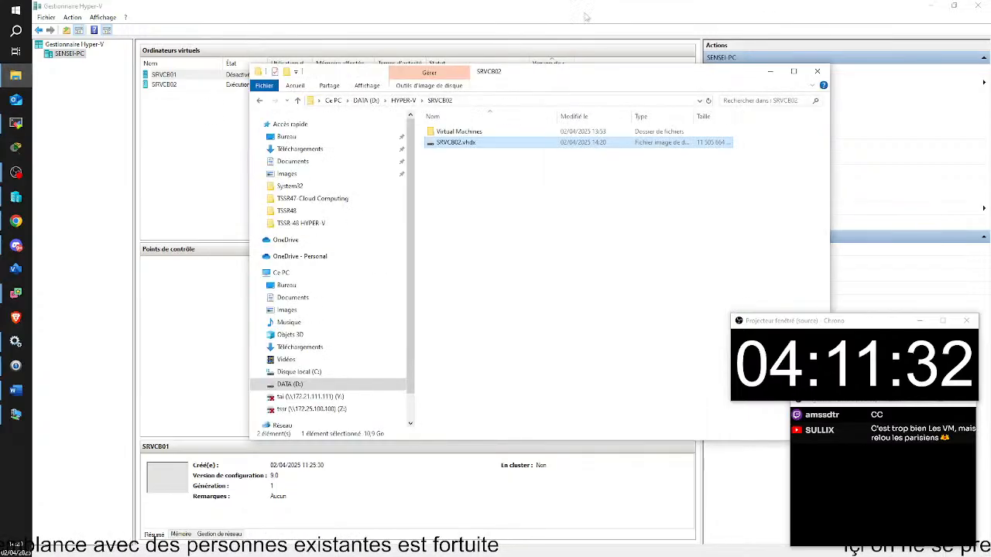
Copy SRVCB01.vhdx from D:\HYPER-V\SRVCB01\Virtual Hard Disks, then go back up to HYPER-V.
click(291, 384)
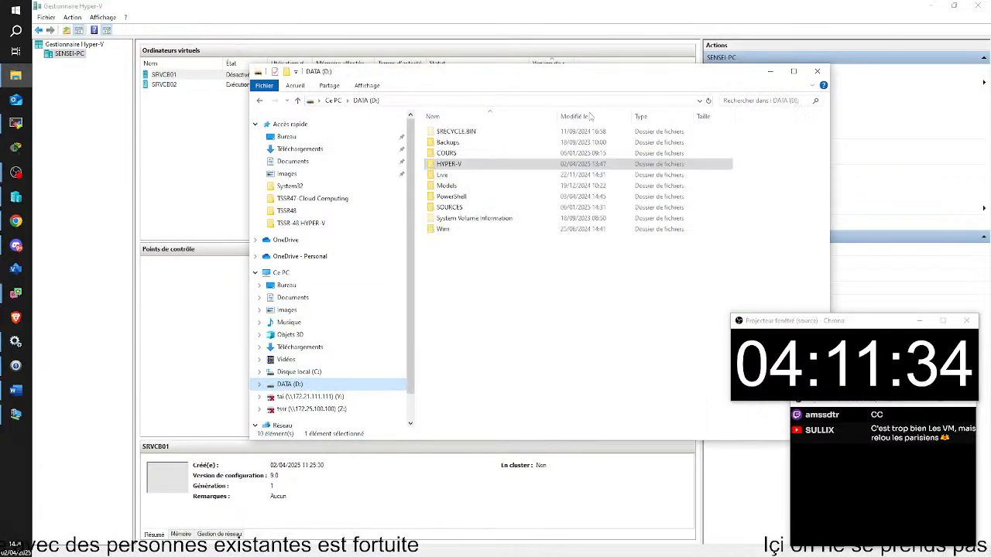
double_click(449, 164)
double_click(449, 132)
click(473, 134)
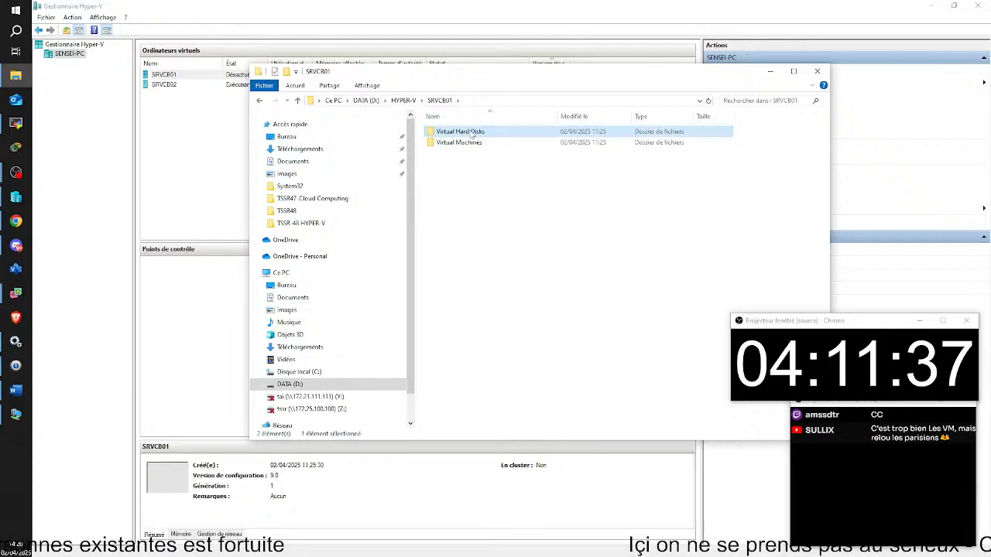
double_click(472, 134)
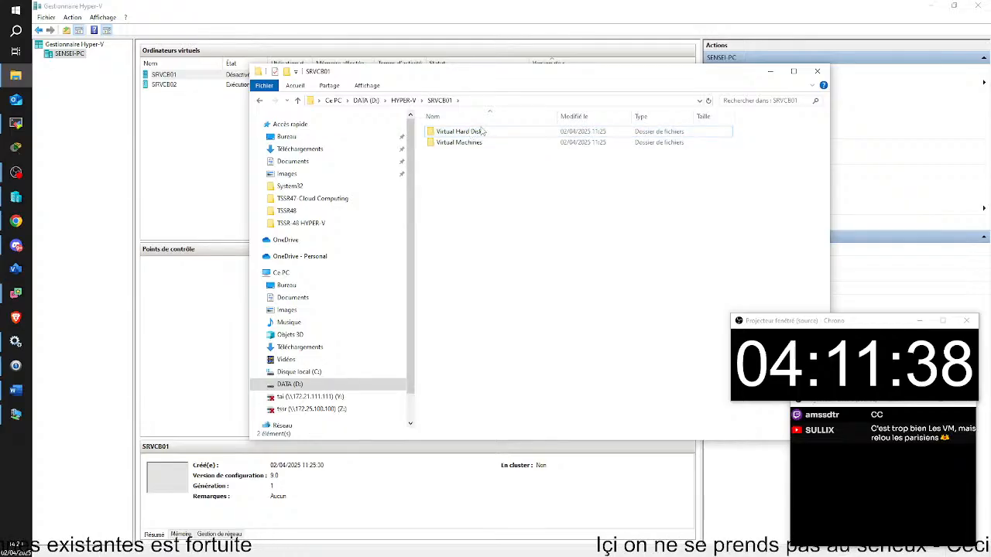
right_click(457, 130)
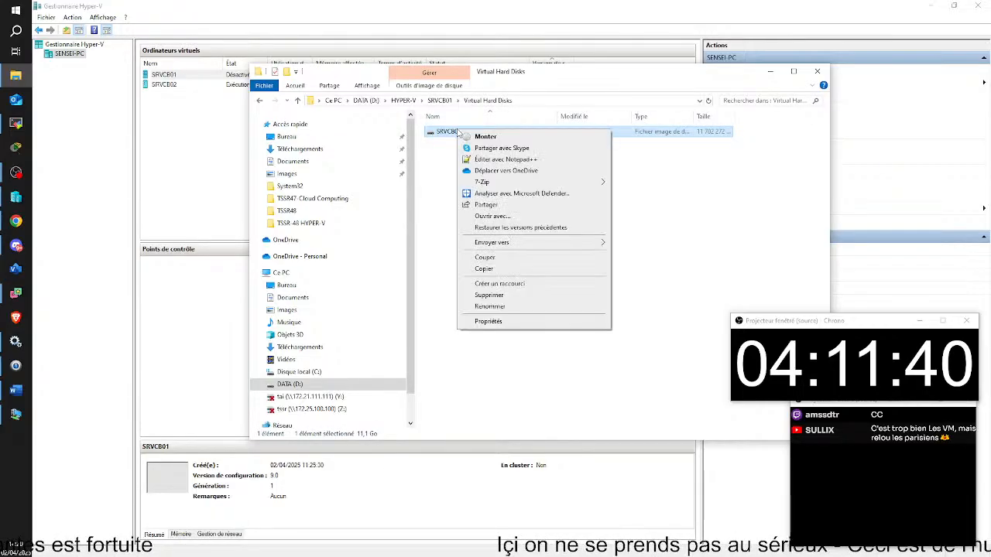
click(516, 271)
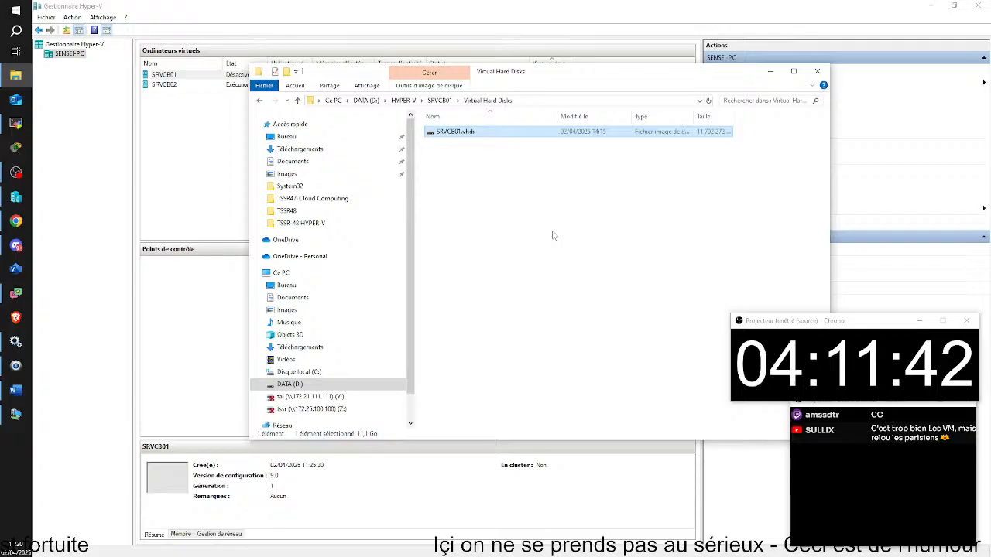
key(alt+Left)
key(alt+Left)
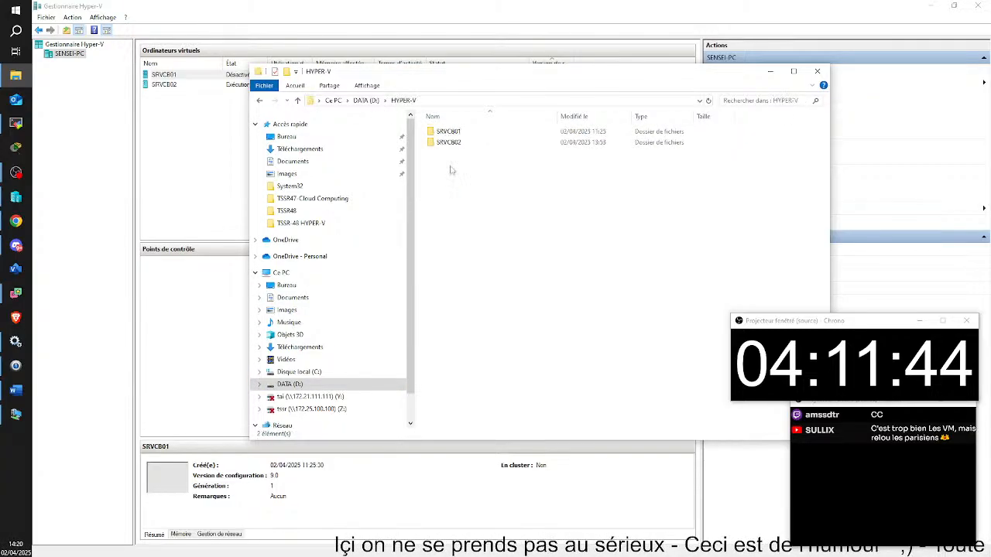
Create a new folder named SRVCB03 in D:\HYPER-V.
click(286, 72)
text(S)
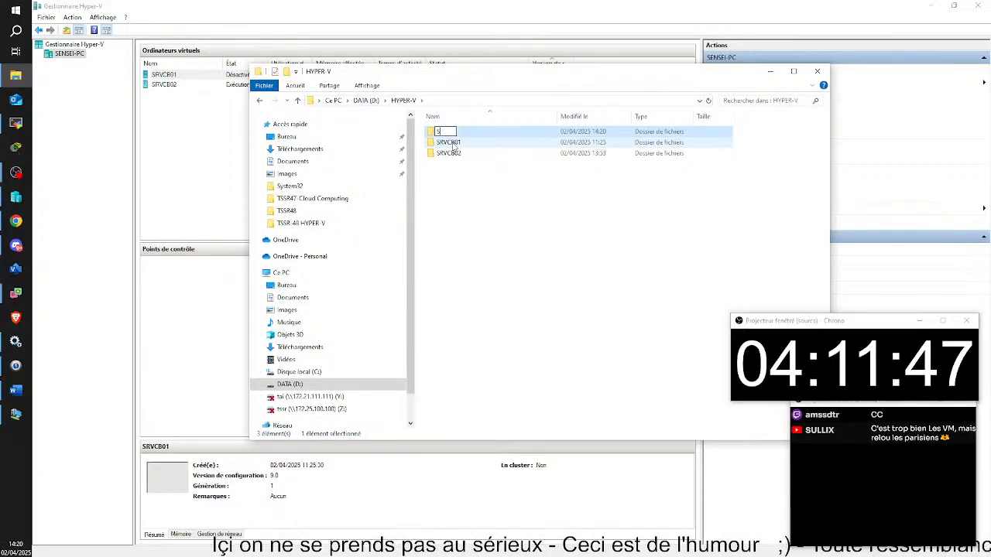
text(RVCB03)
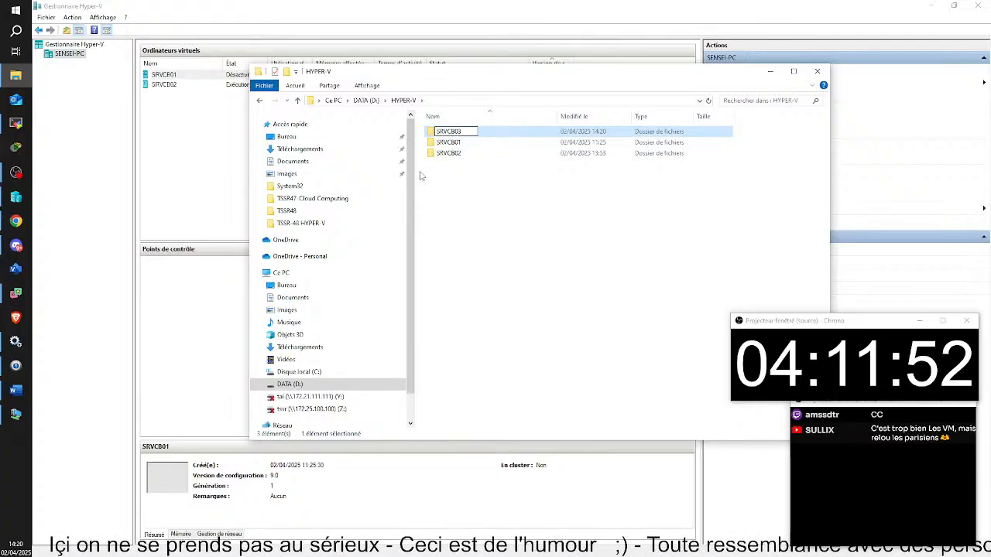
key(Return)
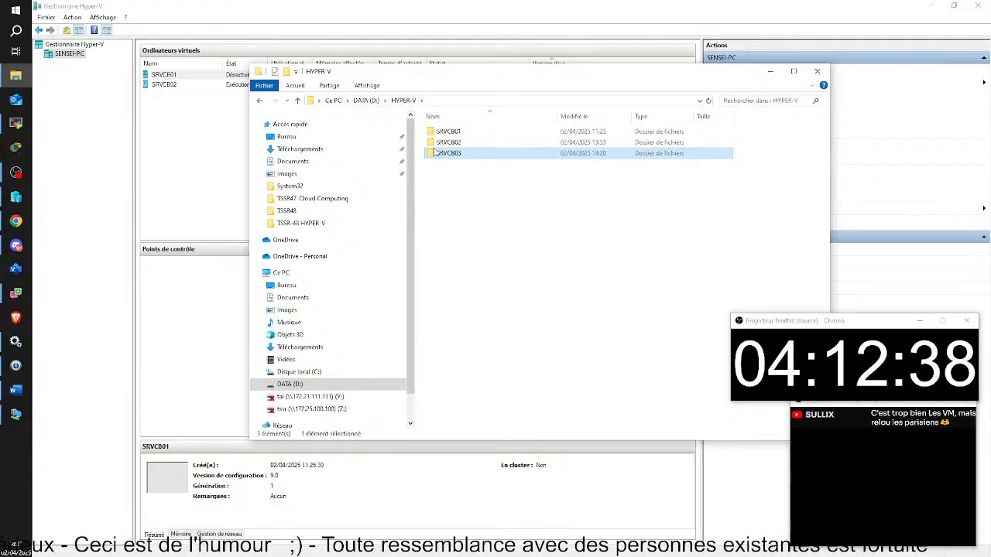
Open SRVCB03 and paste the copied SRVCB01.vhdx disk (about 11.1 GB) into it.
double_click(446, 153)
right_click(445, 152)
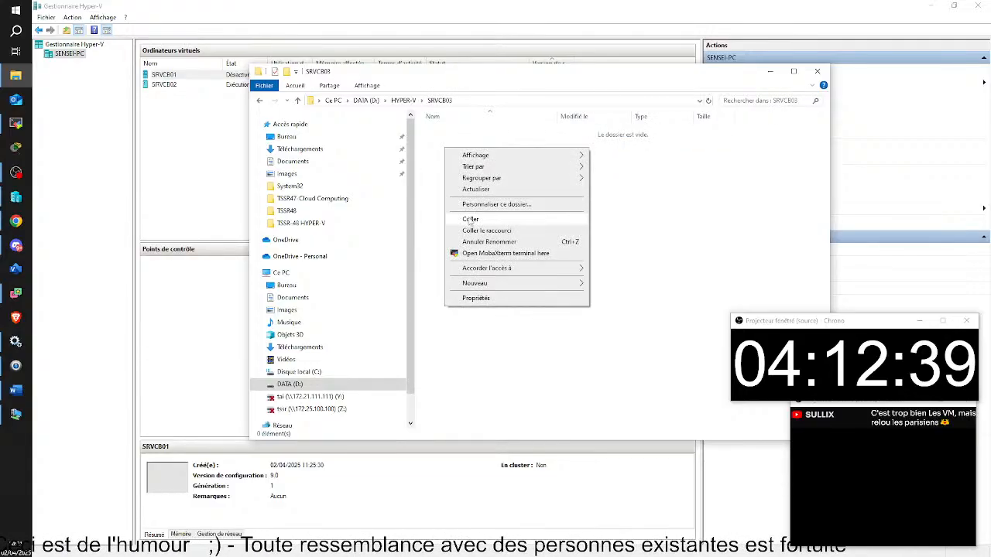
click(467, 215)
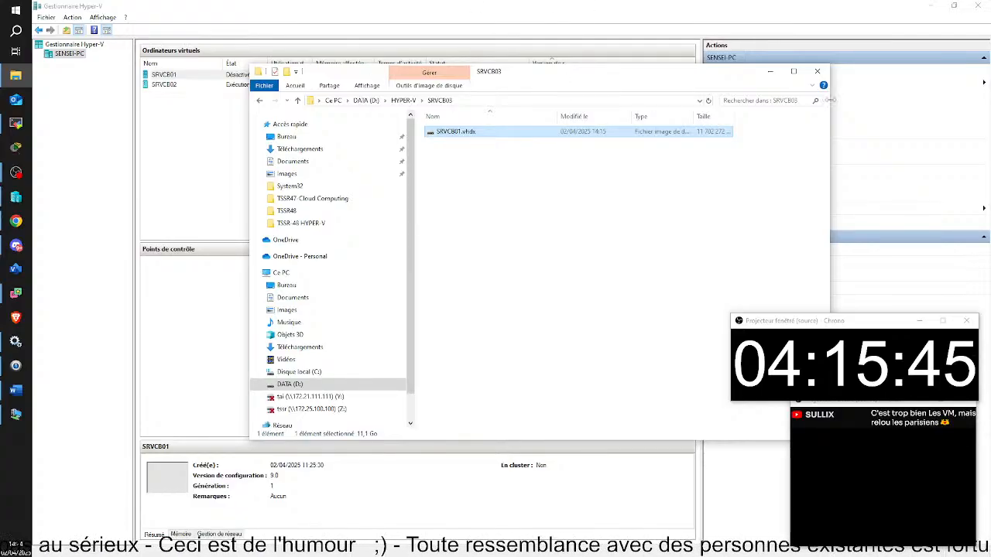
Deselect the copied disk in SRVCB03 and switch to the remote session window.
click(549, 252)
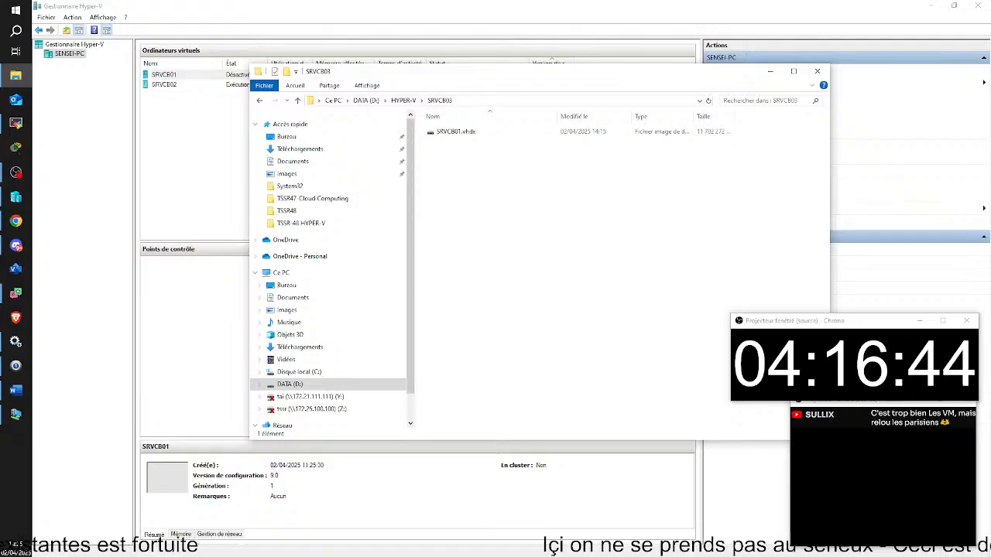
key(alt+Tab)
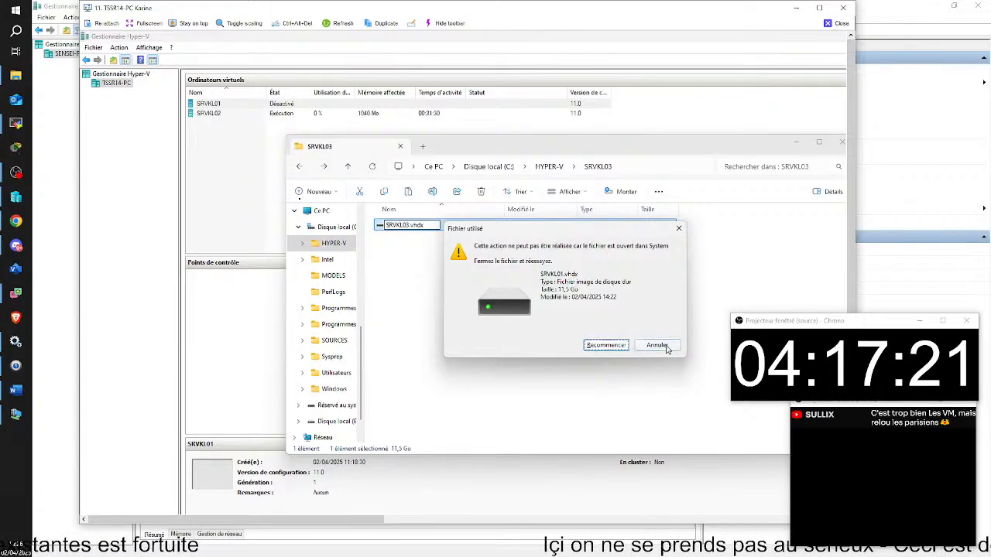
Cancel the blocked rename, mount SRVKL01.vhdx as a drive, and return to SRVKL03.
click(679, 229)
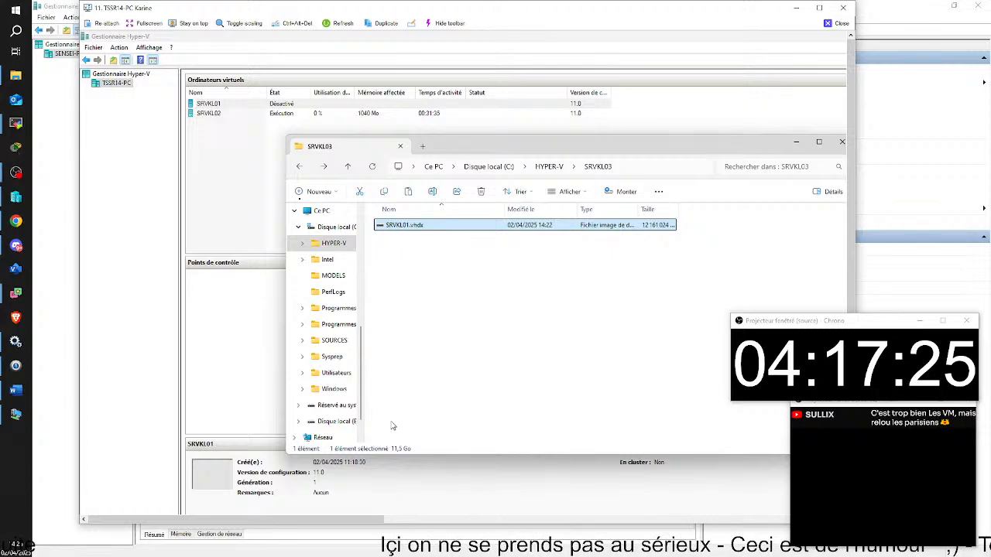
right_click(436, 227)
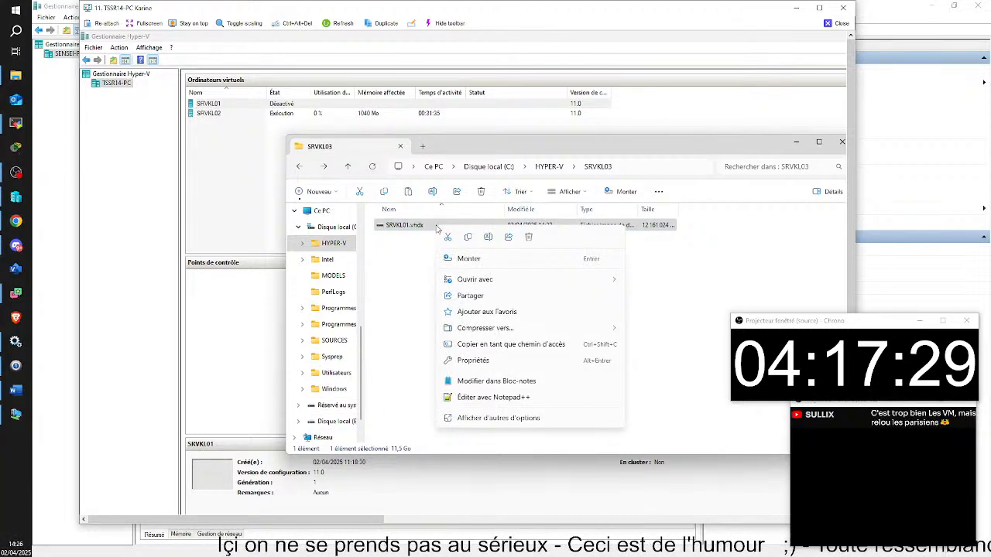
click(396, 279)
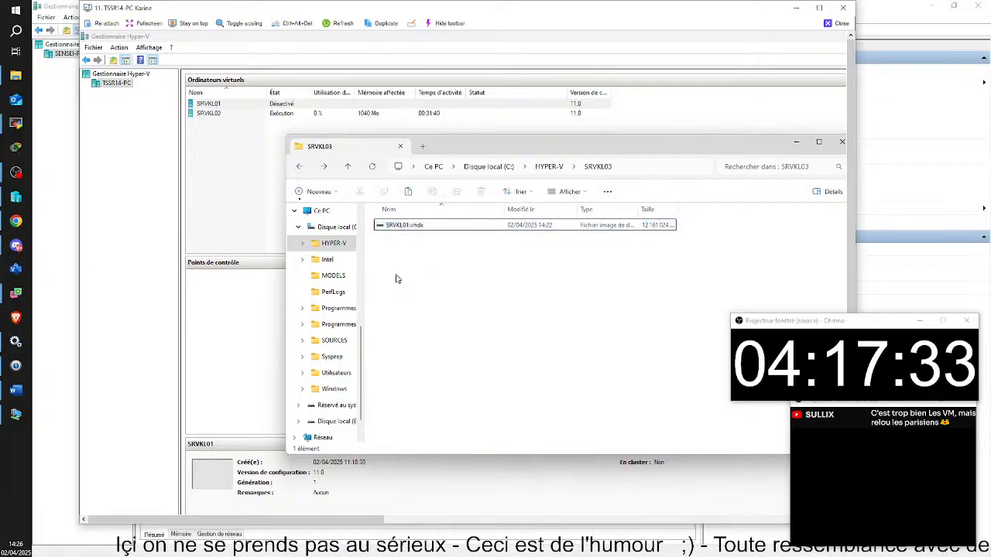
double_click(445, 225)
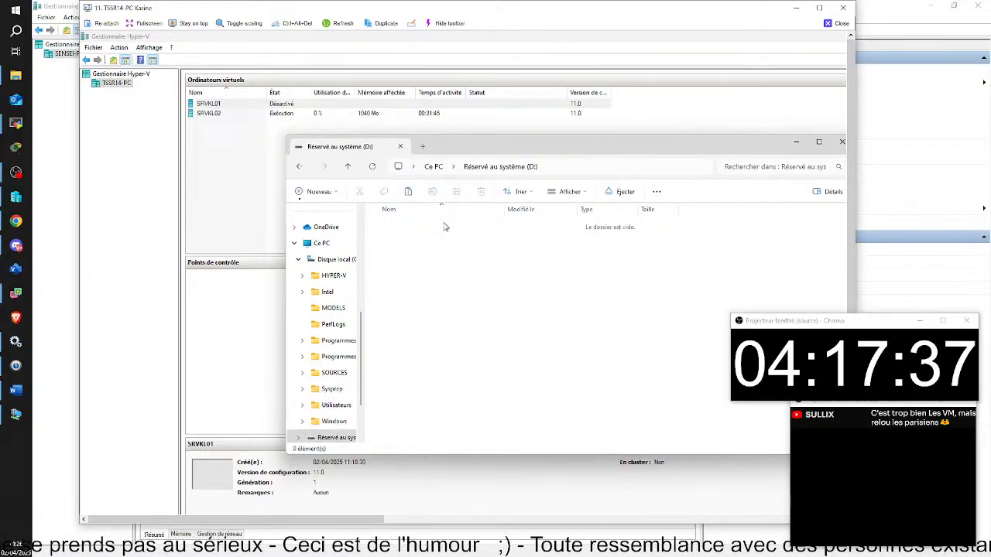
click(300, 167)
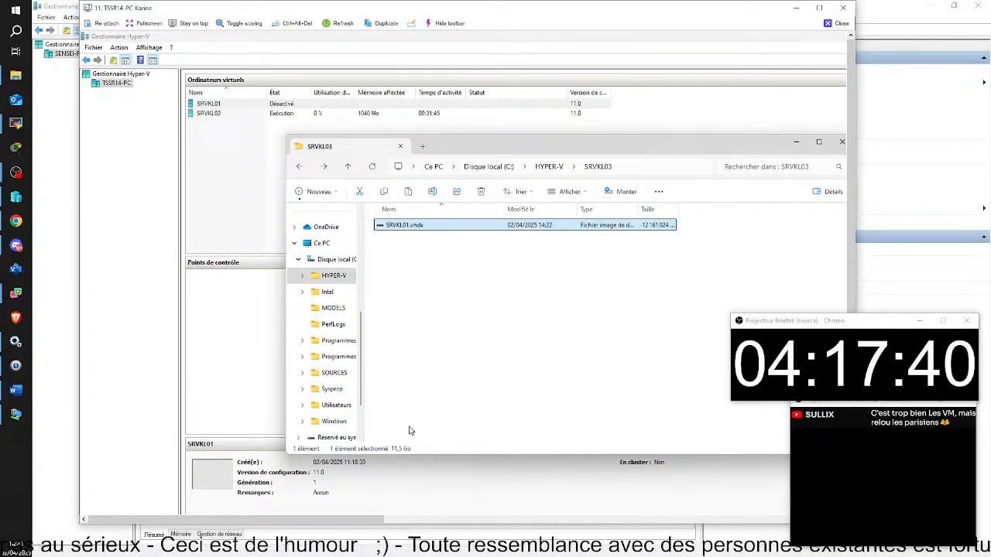
Eject the mounted Disque local (F:) drive.
scroll(343, 356, down, 2)
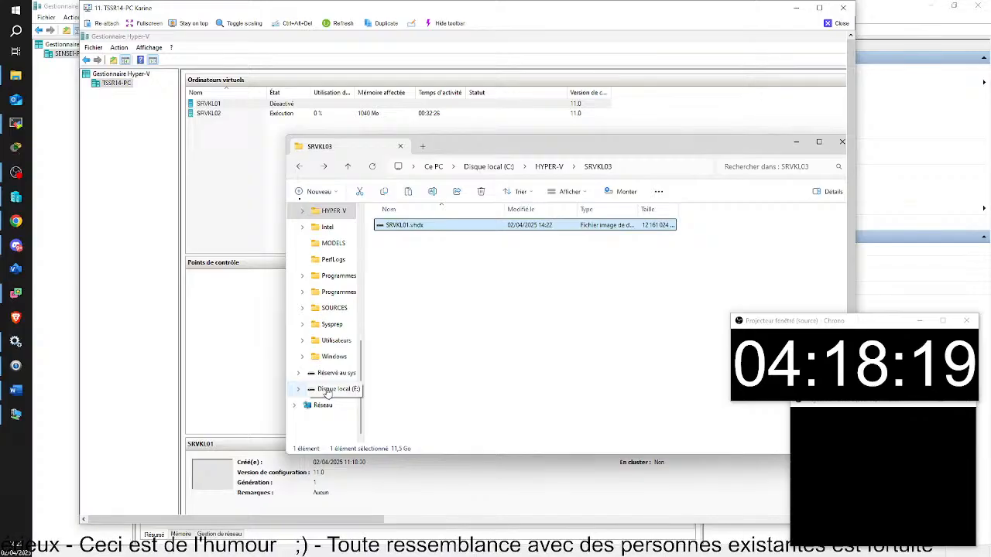
right_click(326, 393)
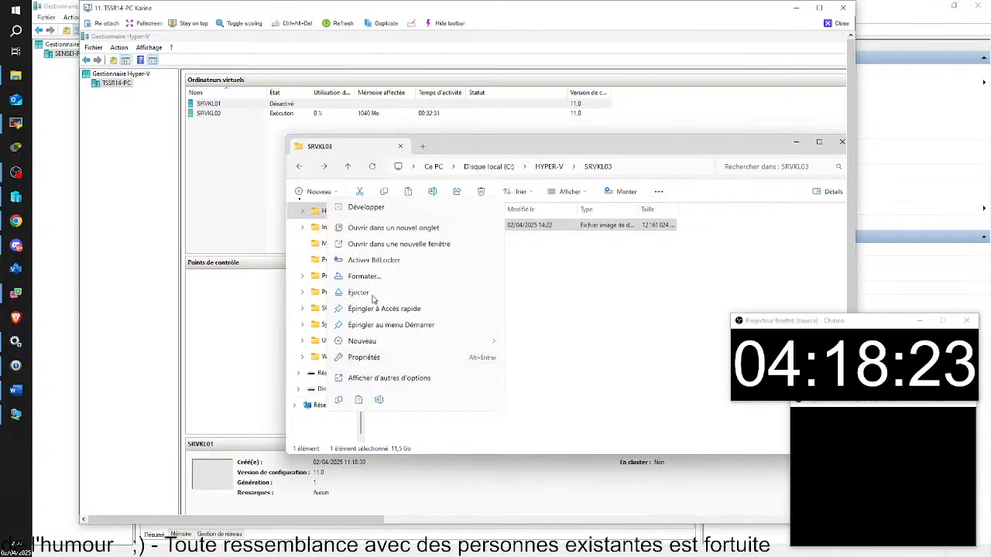
click(373, 294)
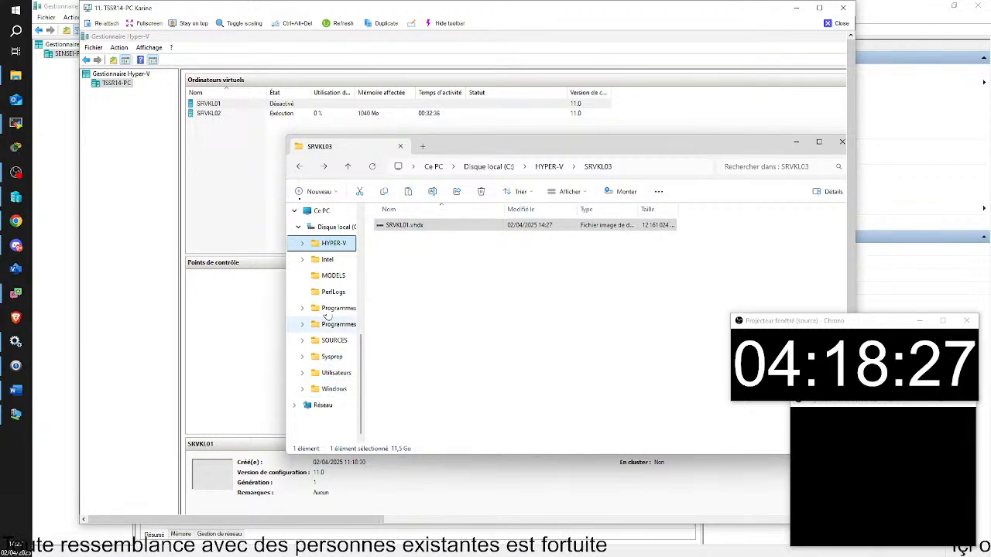
Select SRVKL01.vhdx and show its full set of file options.
click(420, 225)
right_click(420, 226)
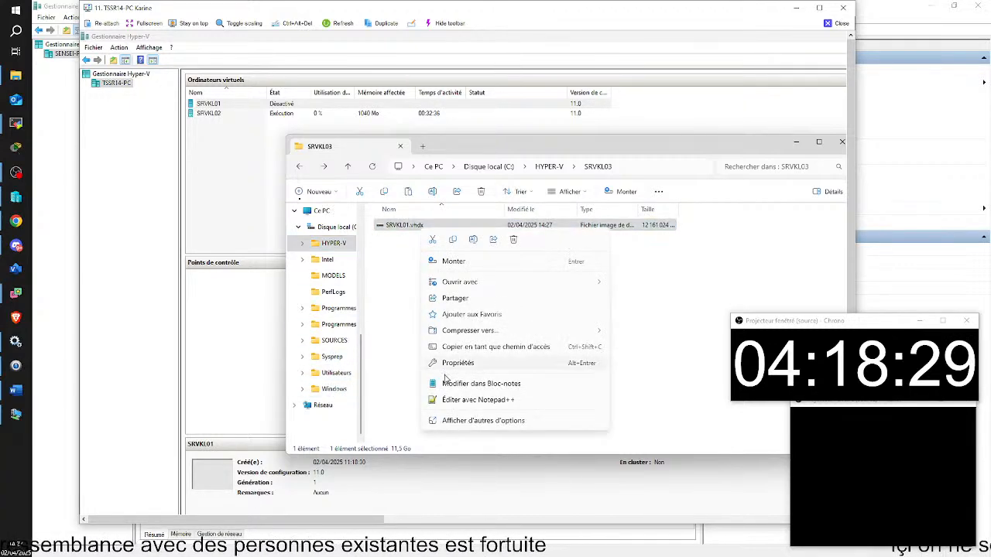
click(456, 424)
Rename the disk file SRVKL01.vhdx to SRVKL03.vhdx.
click(455, 411)
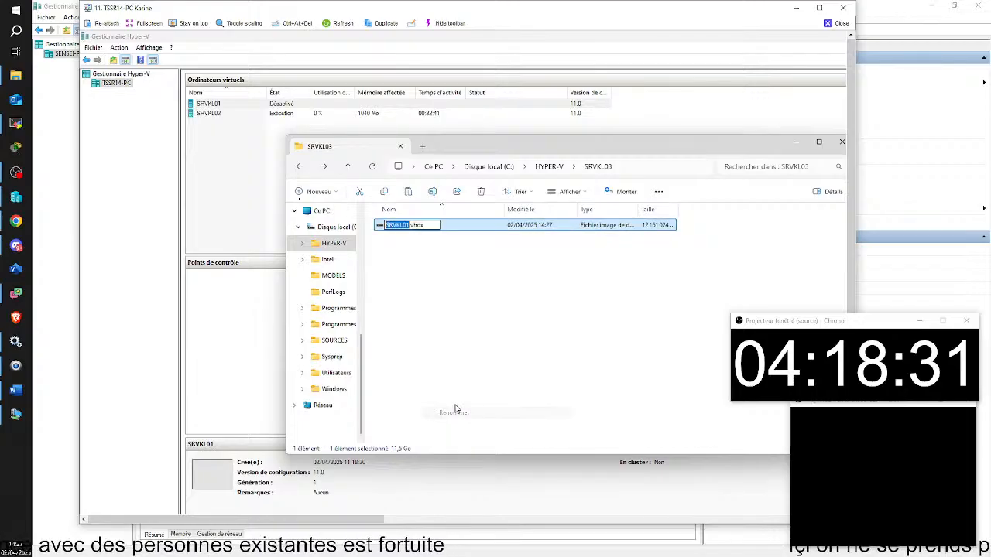
click(412, 224)
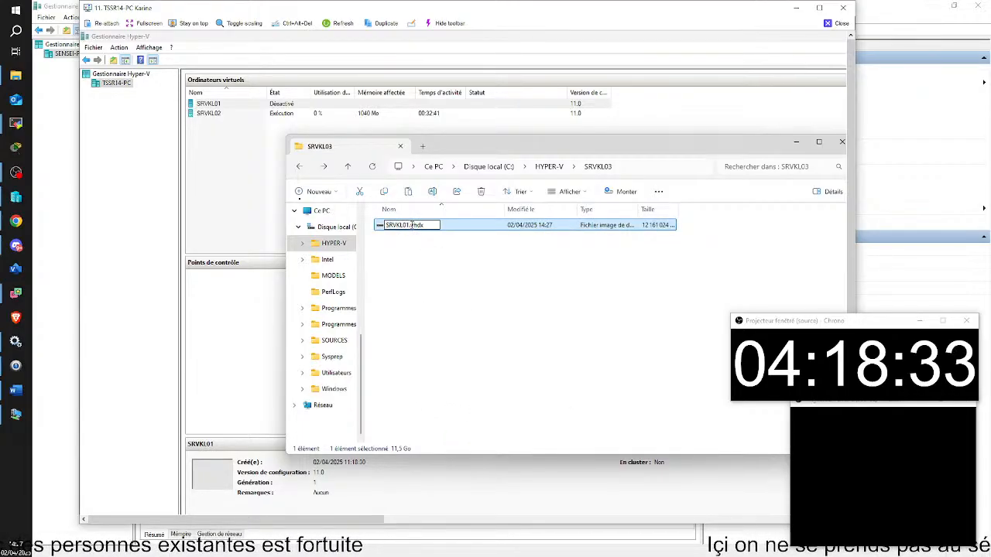
text(3)
key(BackSpace)
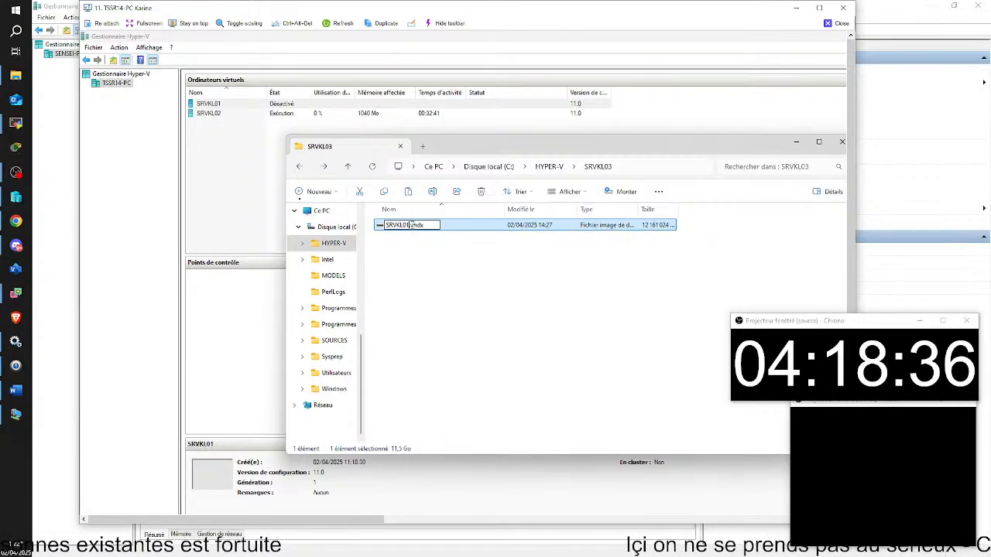
key(BackSpace)
text(3)
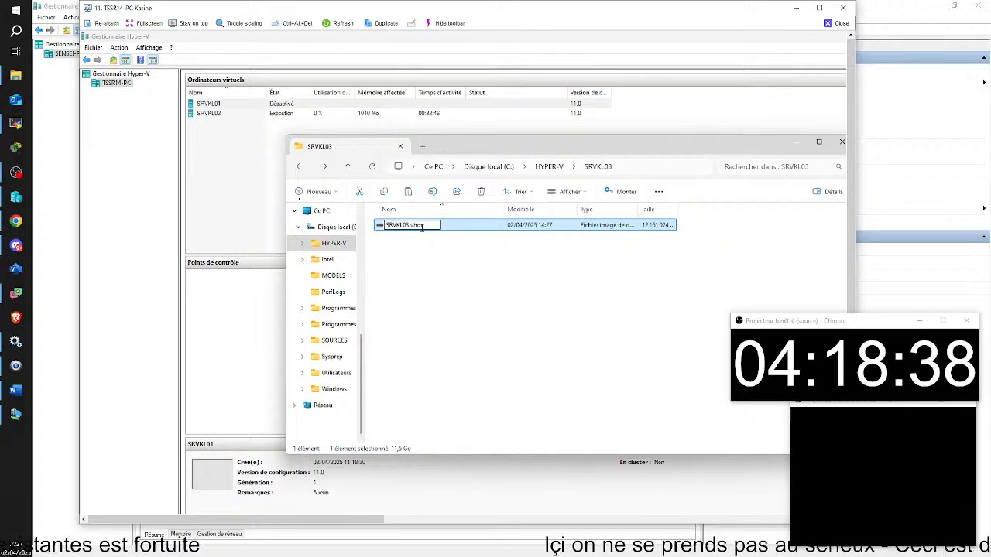
key(Return)
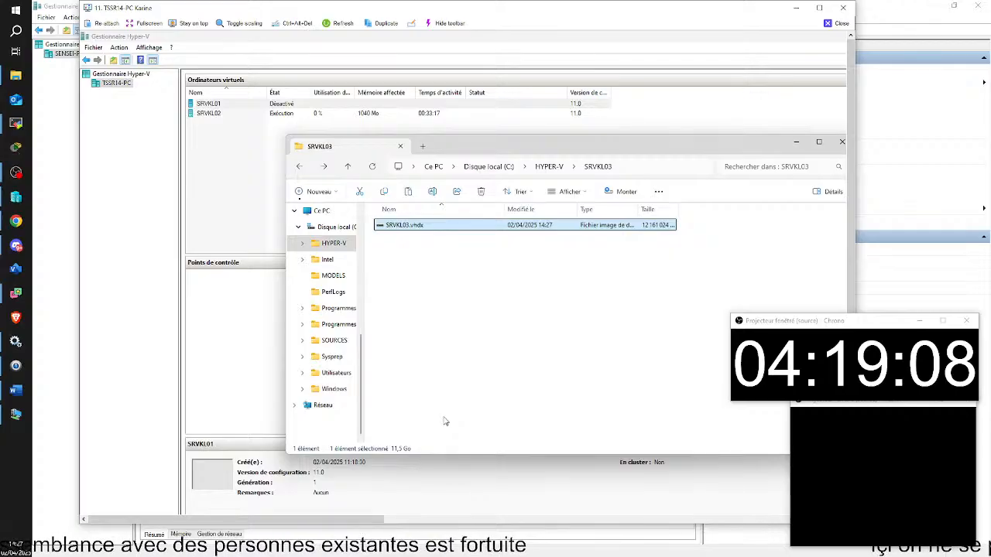
Deselect the renamed disk and switch to the remote PC's virtual machine list.
click(454, 306)
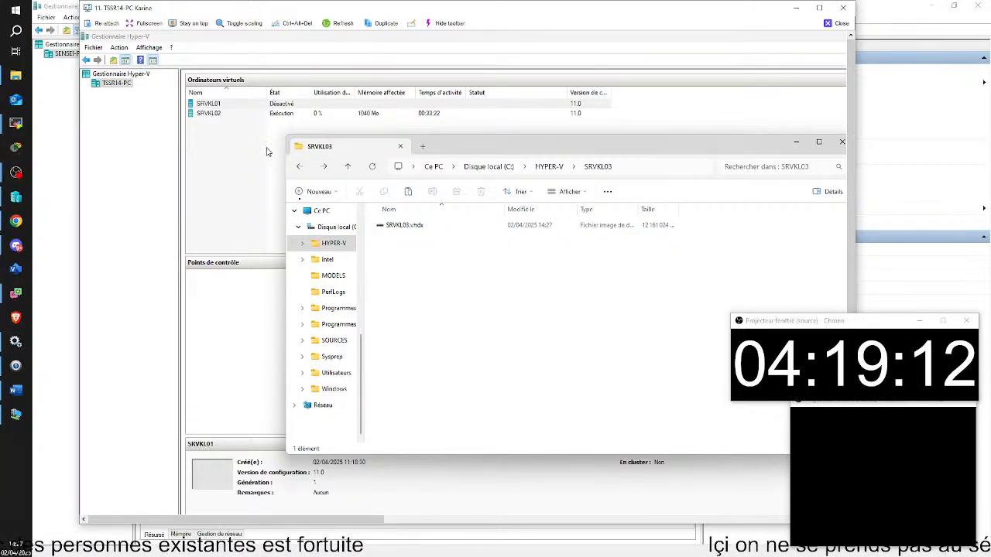
click(241, 132)
right_click(240, 132)
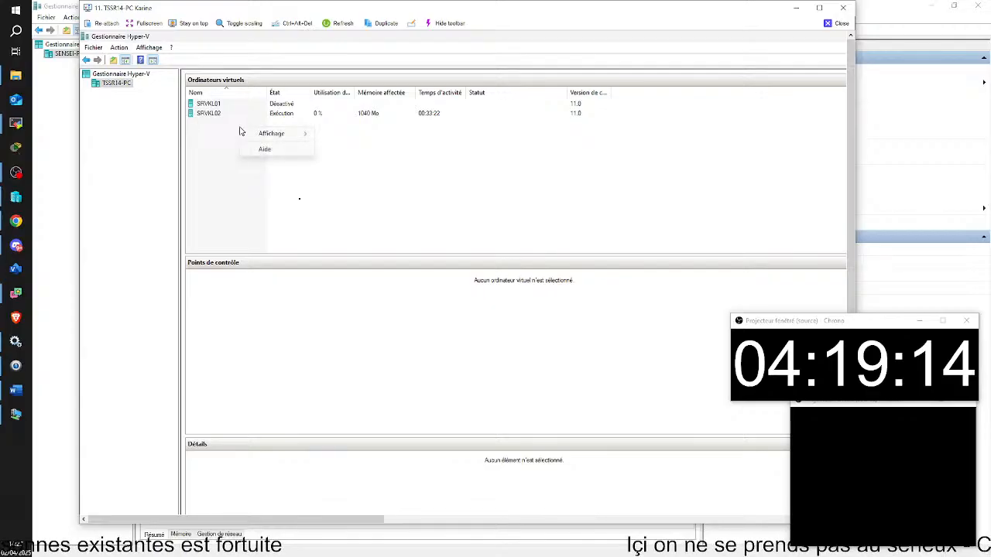
click(213, 133)
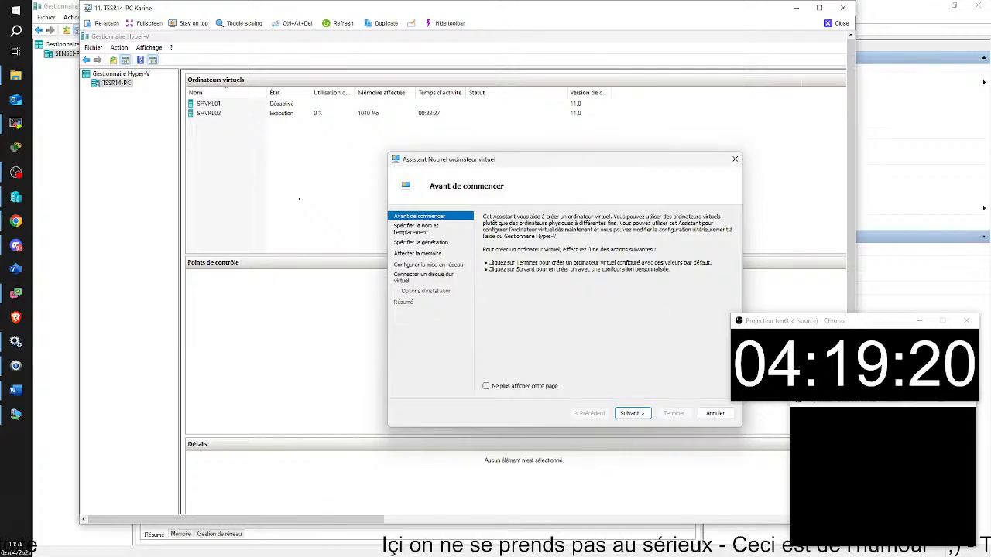
Advance the New Virtual Machine wizard to naming, start typing 'sr', then close the remote view.
click(635, 416)
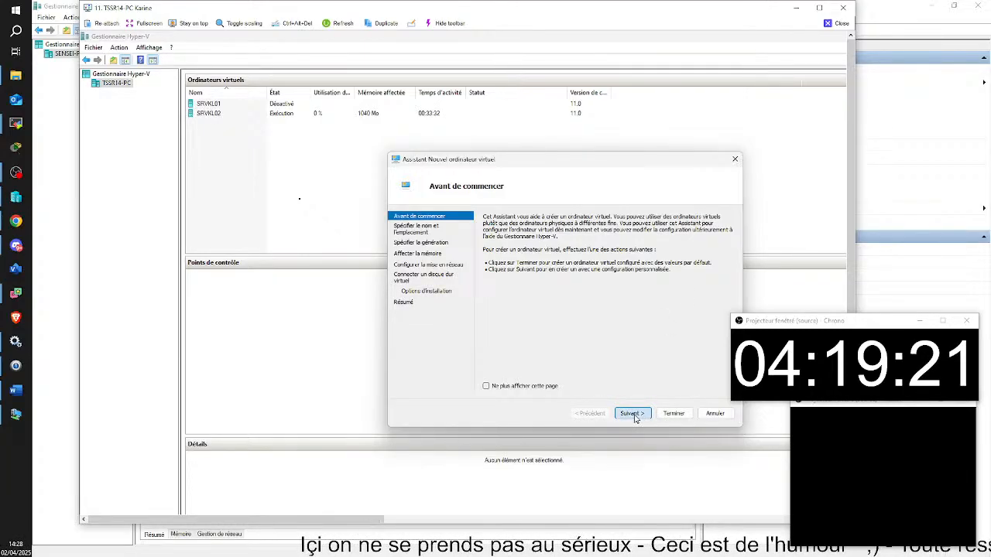
key(BackSpace)
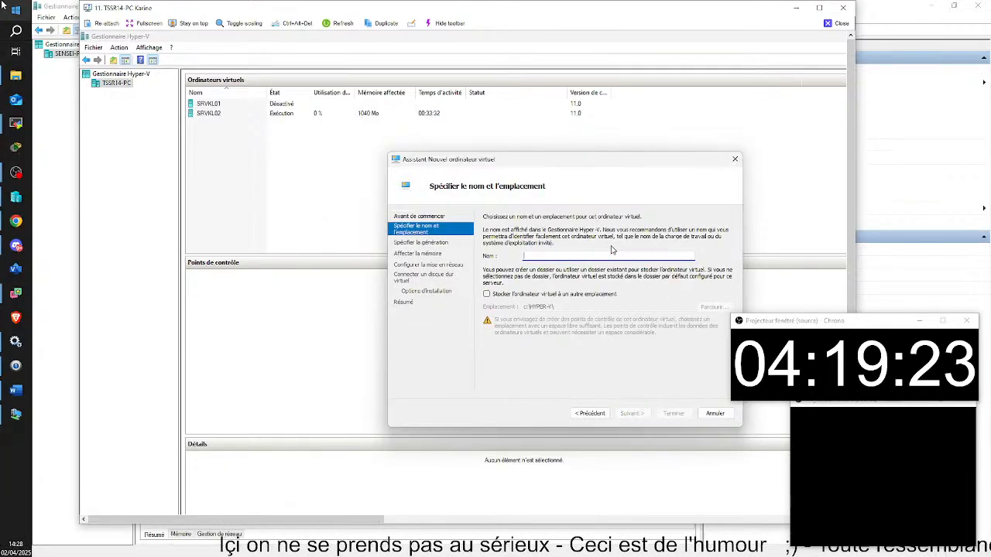
text(srv)
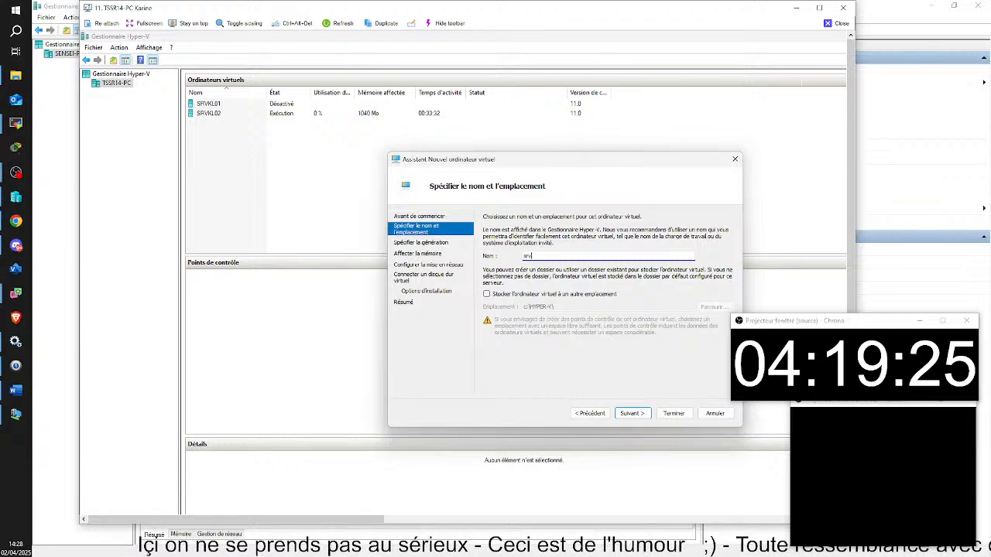
click(843, 8)
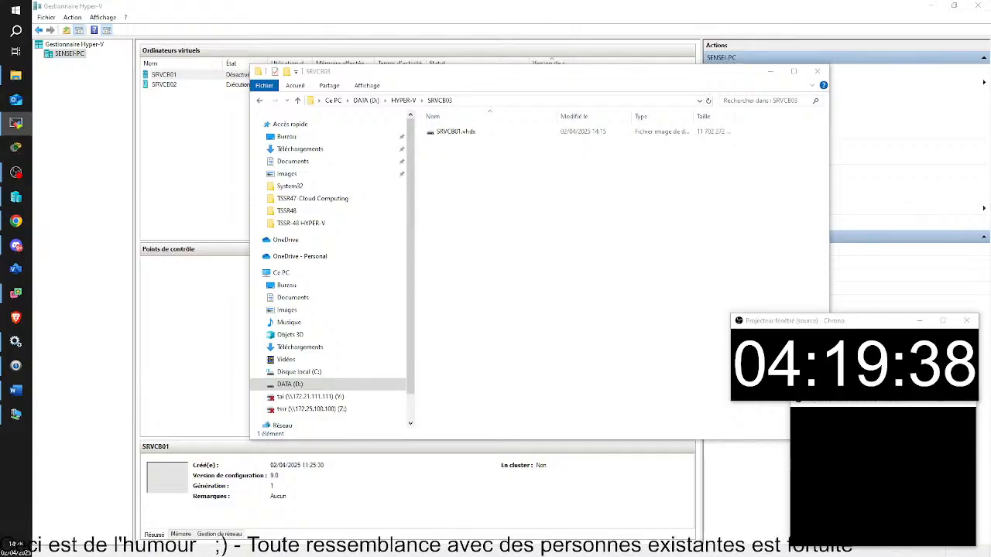
Drag the TSSR05-PC remote view over File Explorer, showing C:\HYPER-V with SRVDB01–SRVDB03.
drag(990, 217, 403, 12)
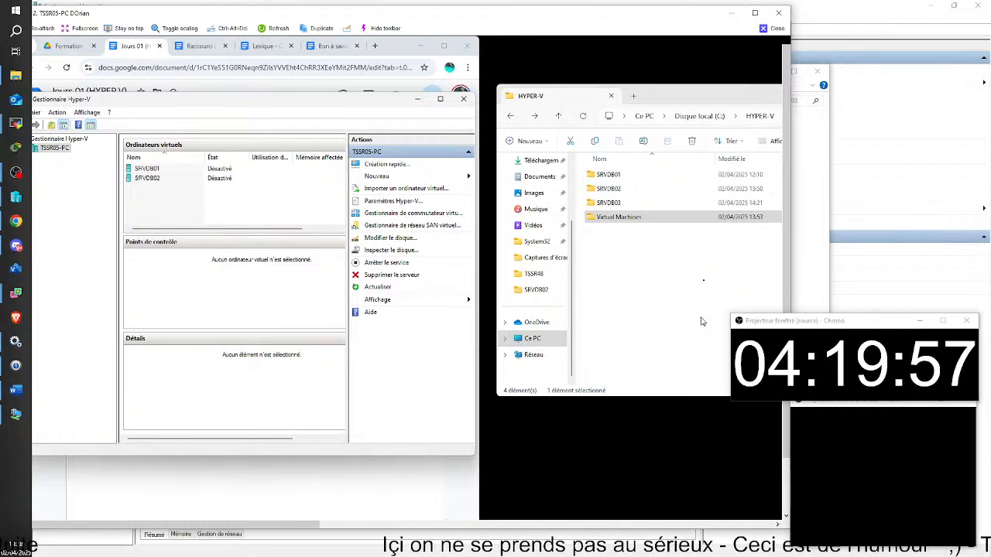
Inspect SRVDB02's settings, including its C:\HYPER-V smart paging location, then cancel unchanged.
right_click(157, 181)
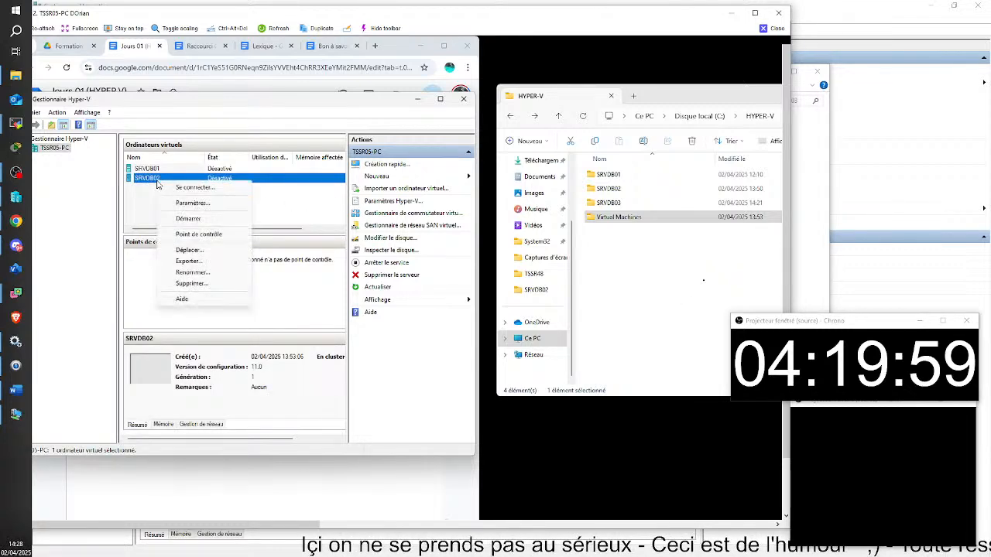
click(193, 203)
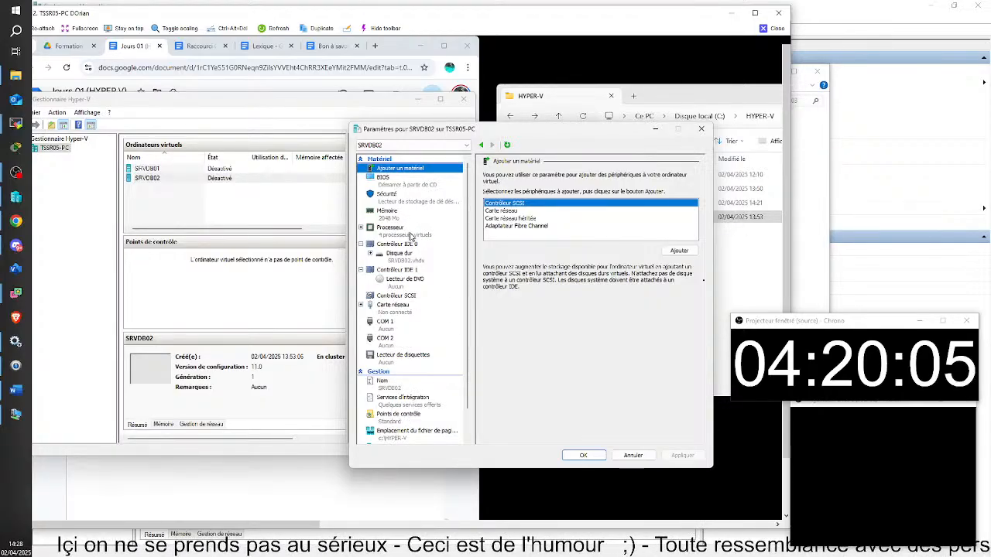
scroll(412, 236, down, 1)
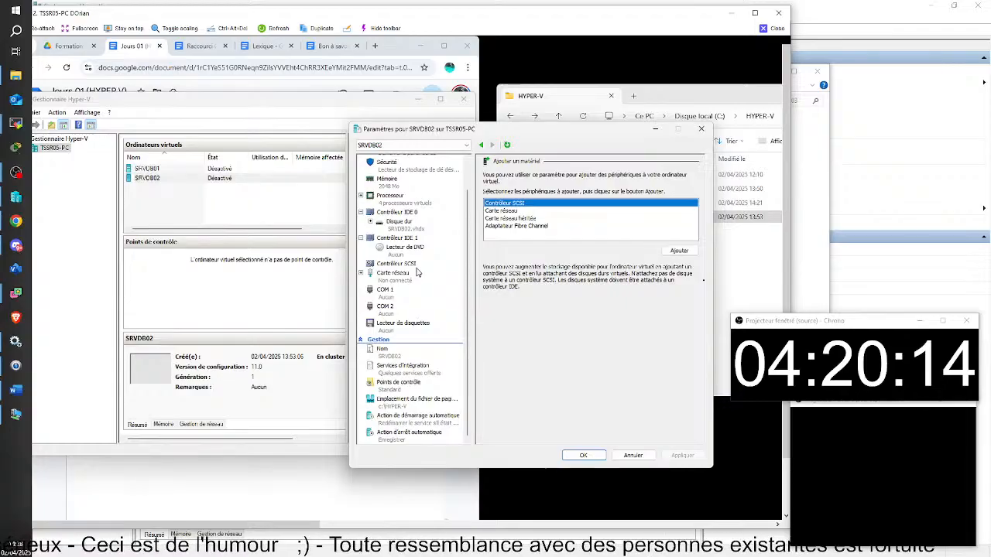
click(436, 400)
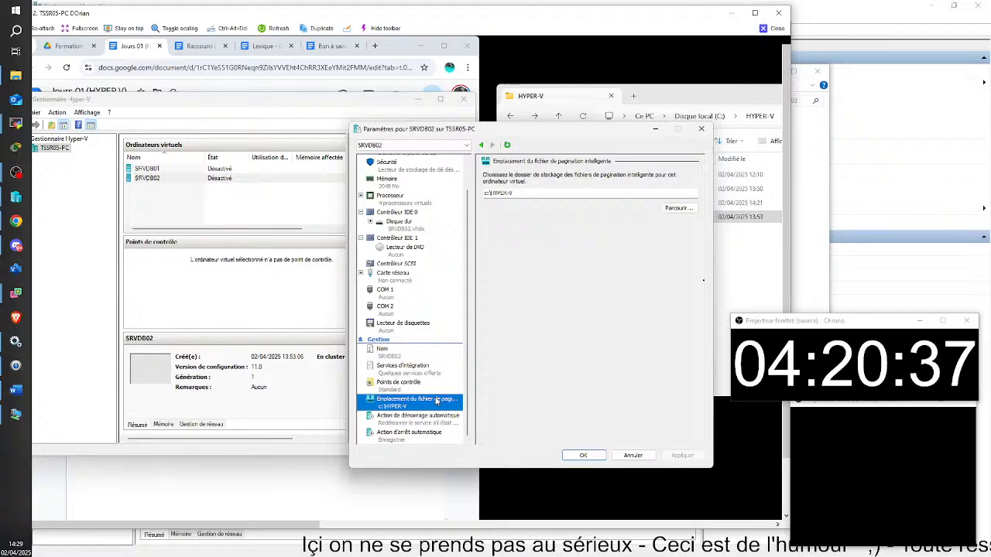
click(636, 457)
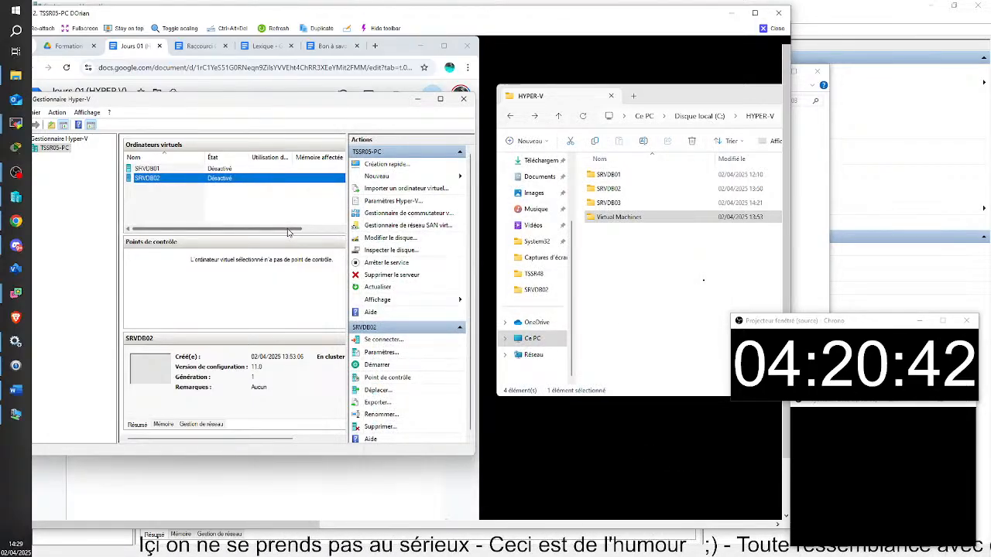
Start a new virtual machine named SRVDB03, stored in another location.
click(376, 176)
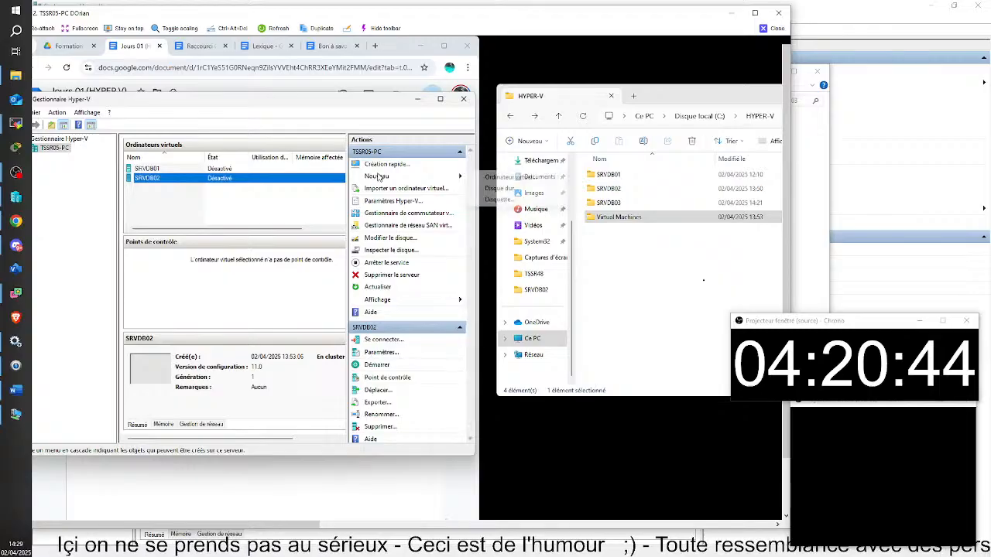
click(510, 177)
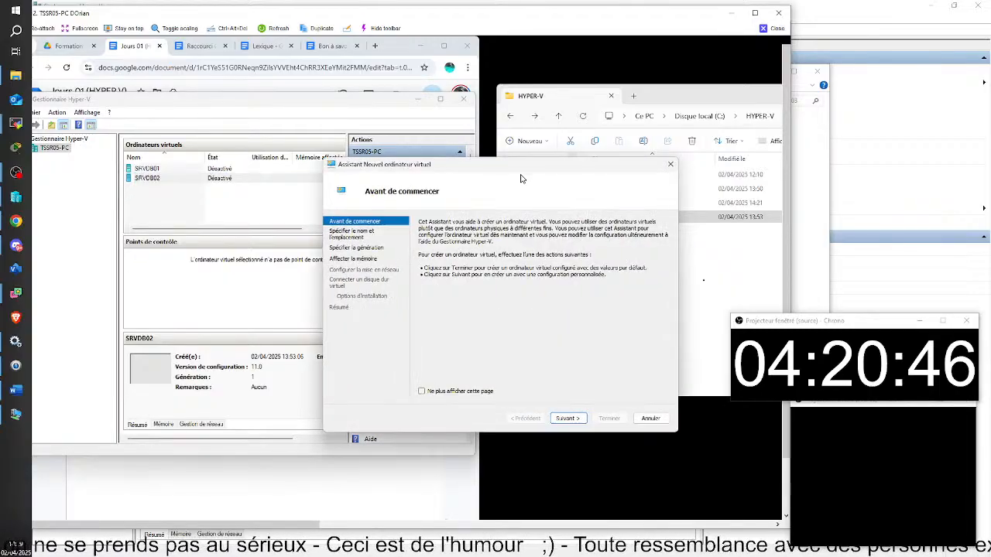
click(573, 422)
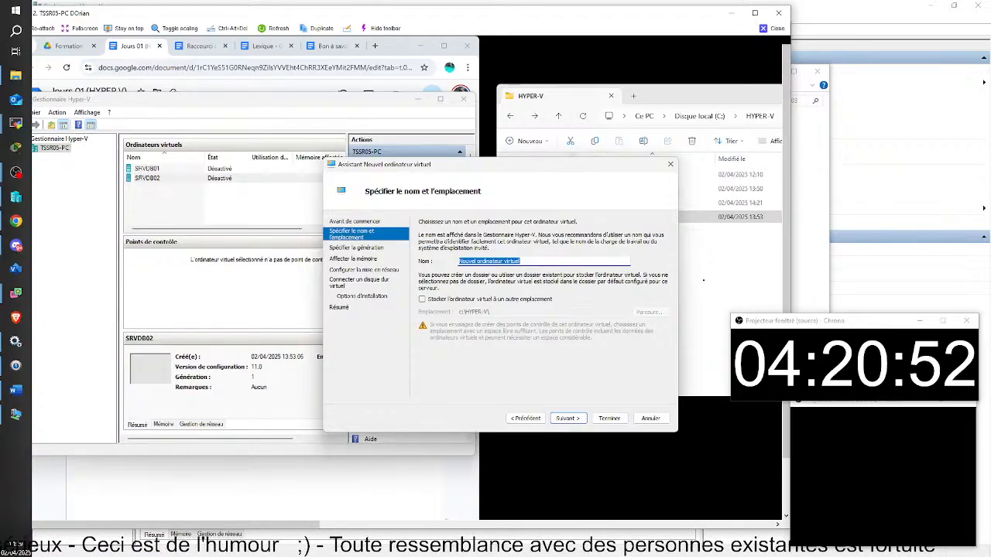
text(SRV)
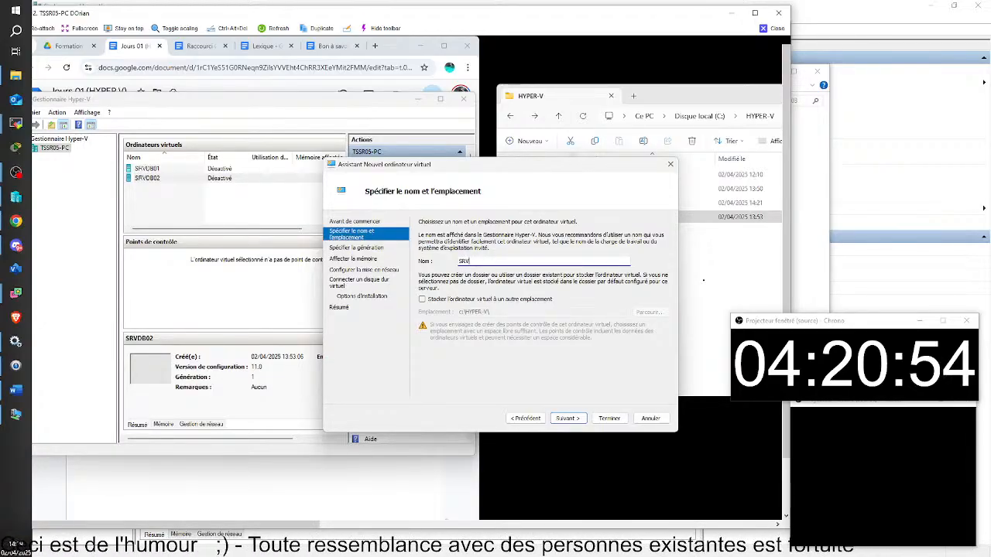
text(DB03)
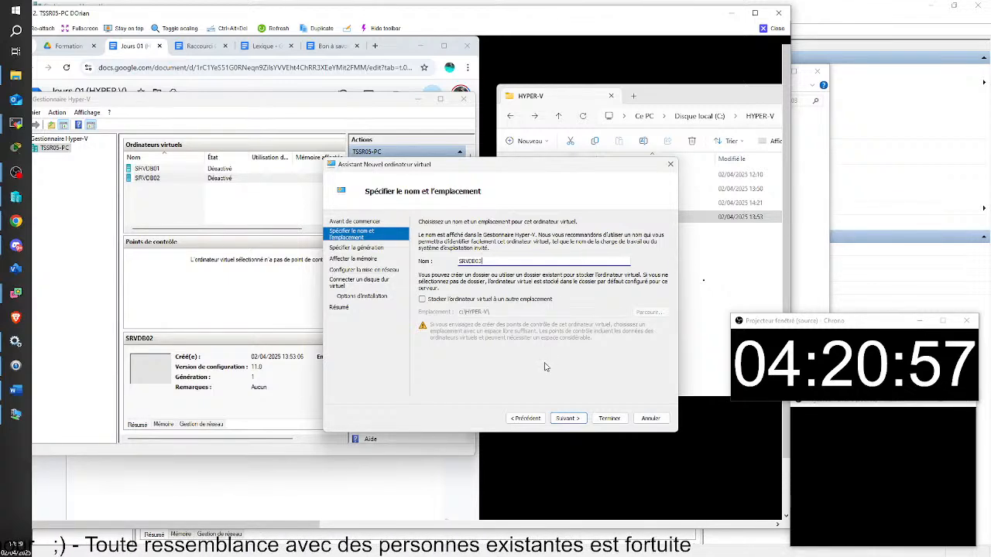
click(422, 300)
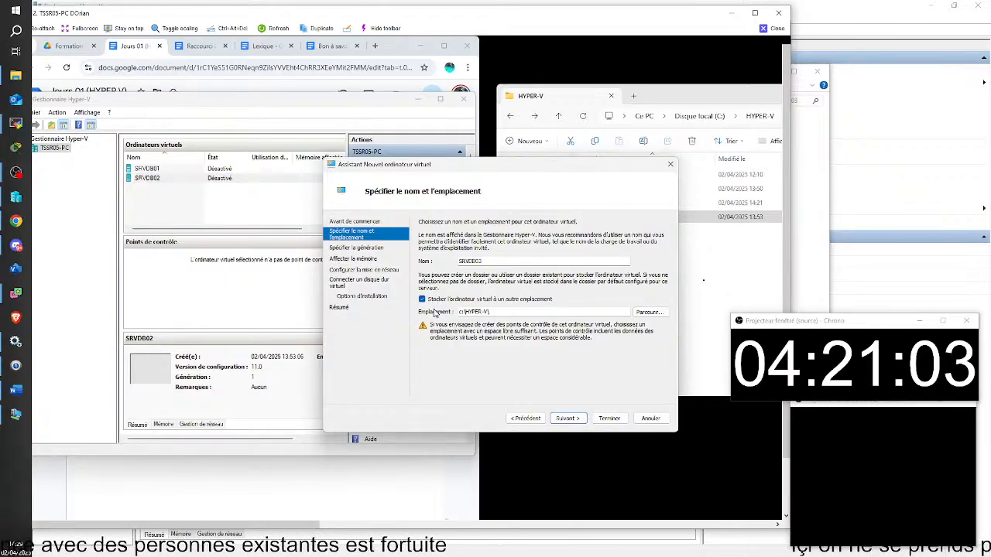
click(566, 418)
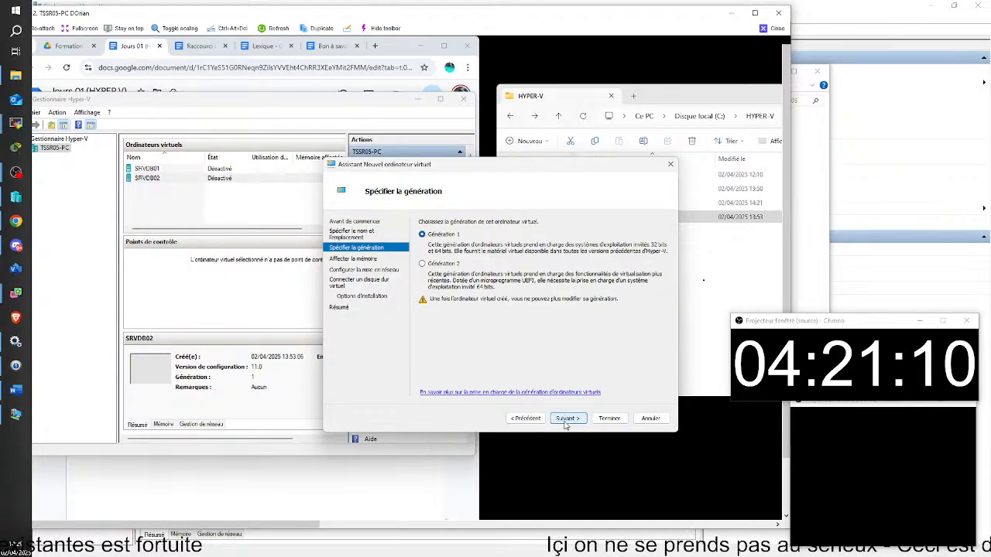
Keep Generation 1, give it 2048 MB startup memory, and leave networking unconnected.
click(566, 419)
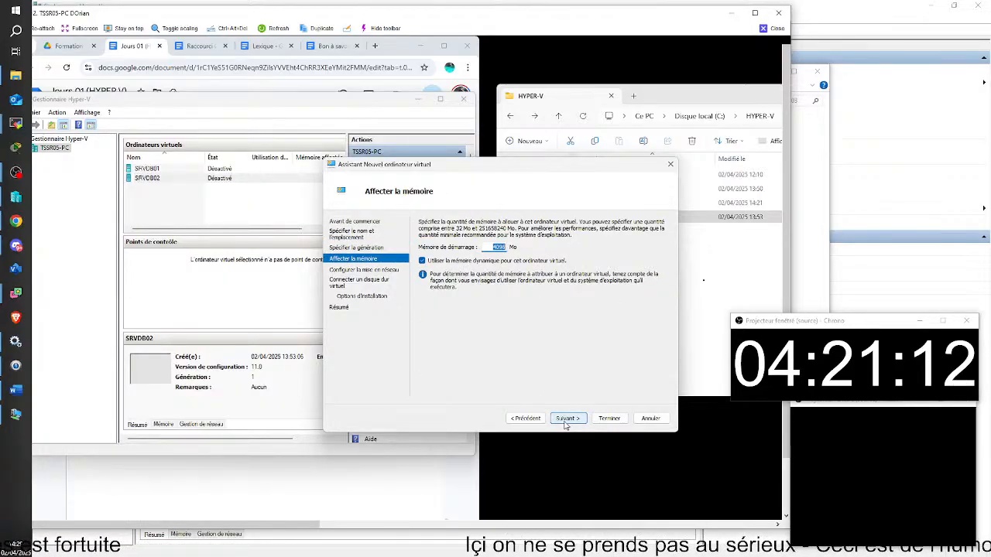
text(2048)
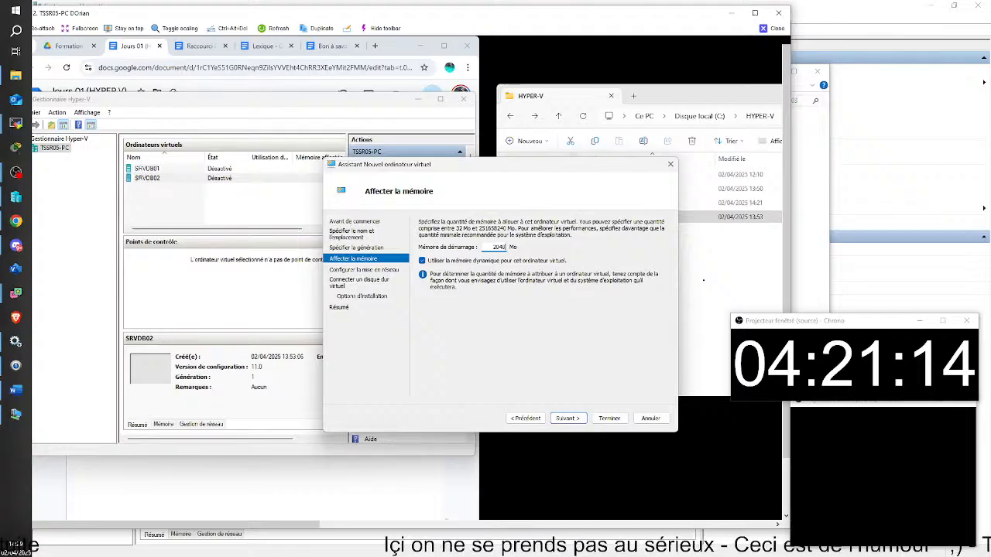
click(574, 422)
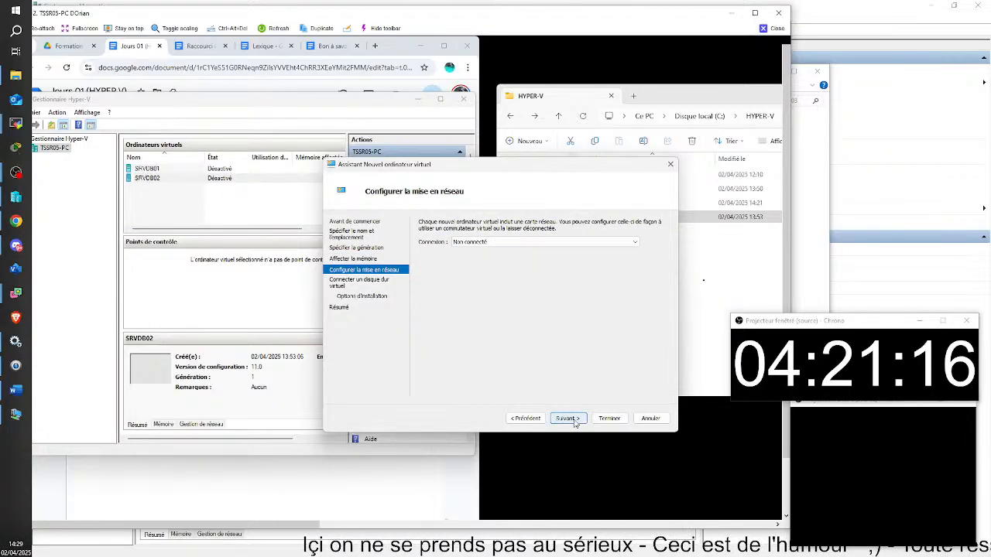
click(574, 422)
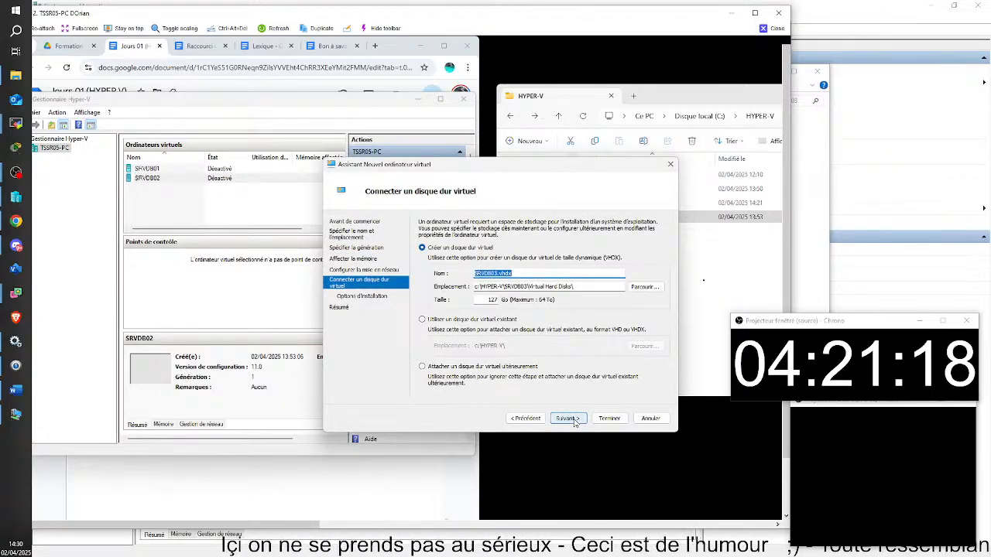
Attach the existing HYPER-V\SRVDB03\SRVDB03.vhdx disk and finish creating the SRVDB03 VM.
click(648, 288)
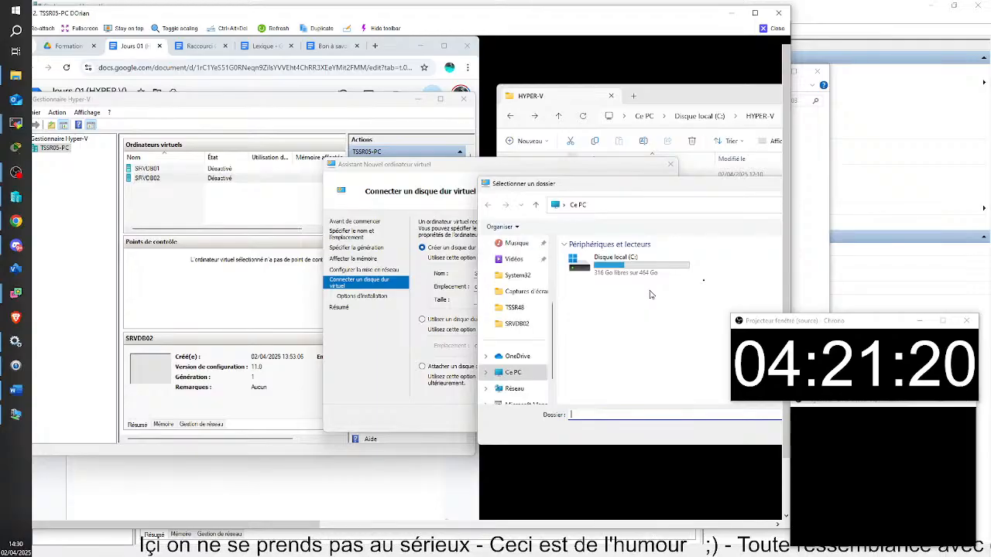
click(780, 183)
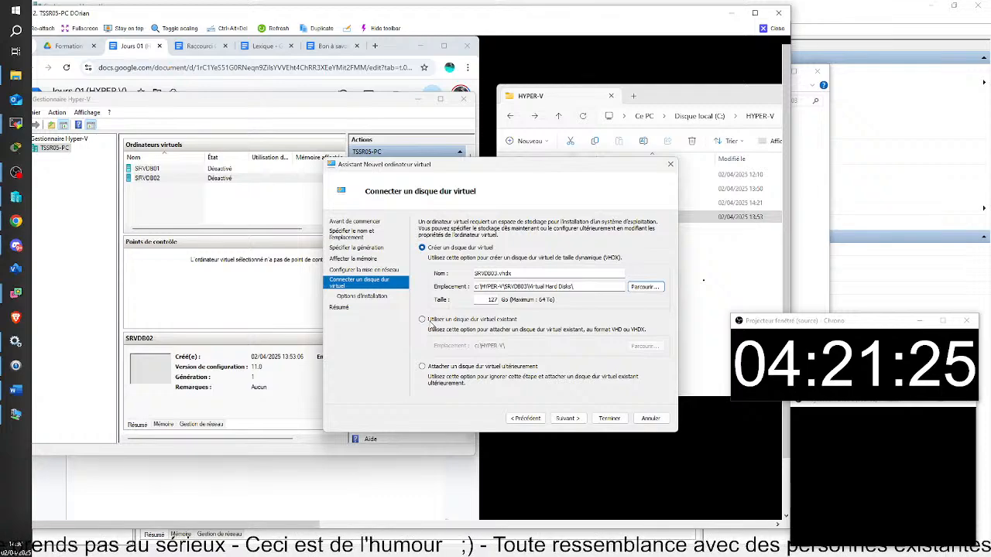
click(431, 320)
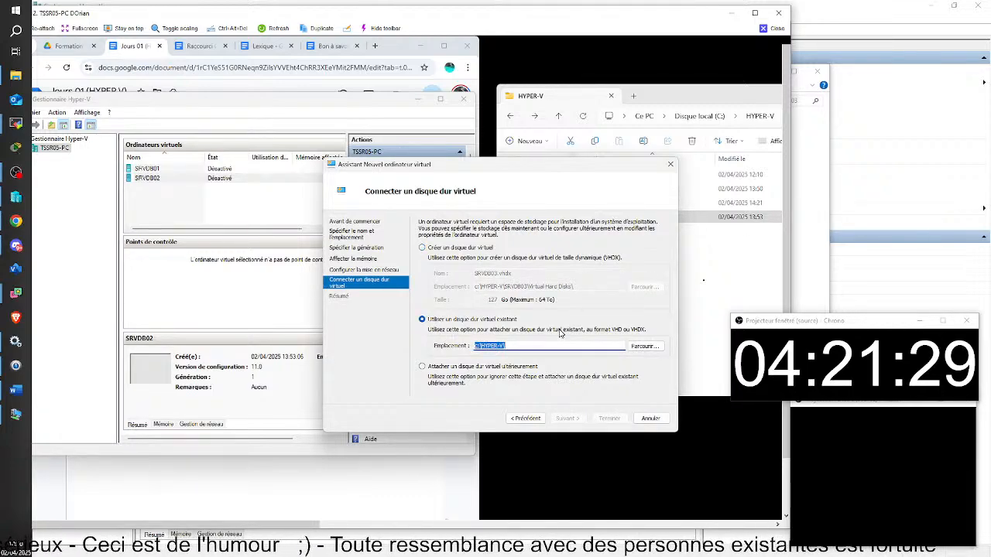
click(640, 348)
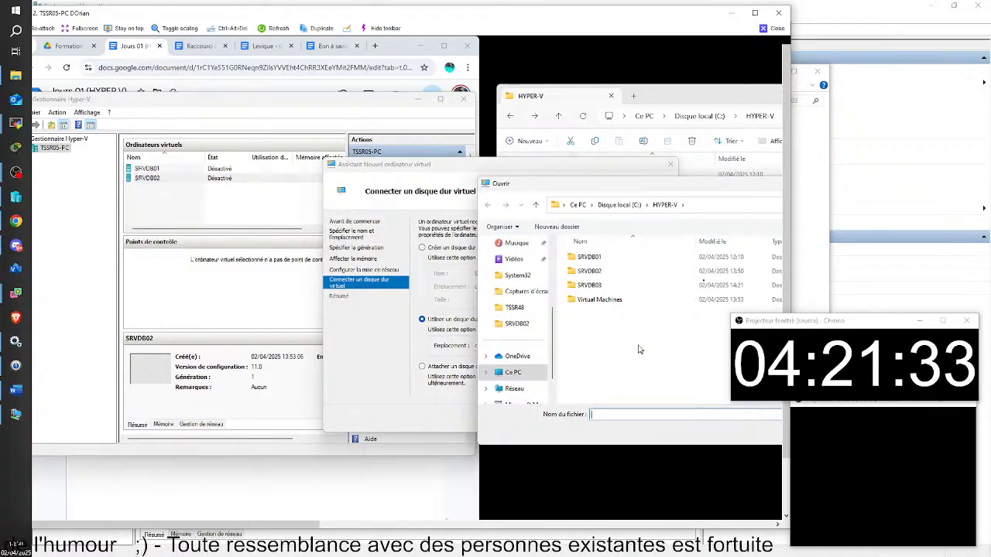
double_click(585, 287)
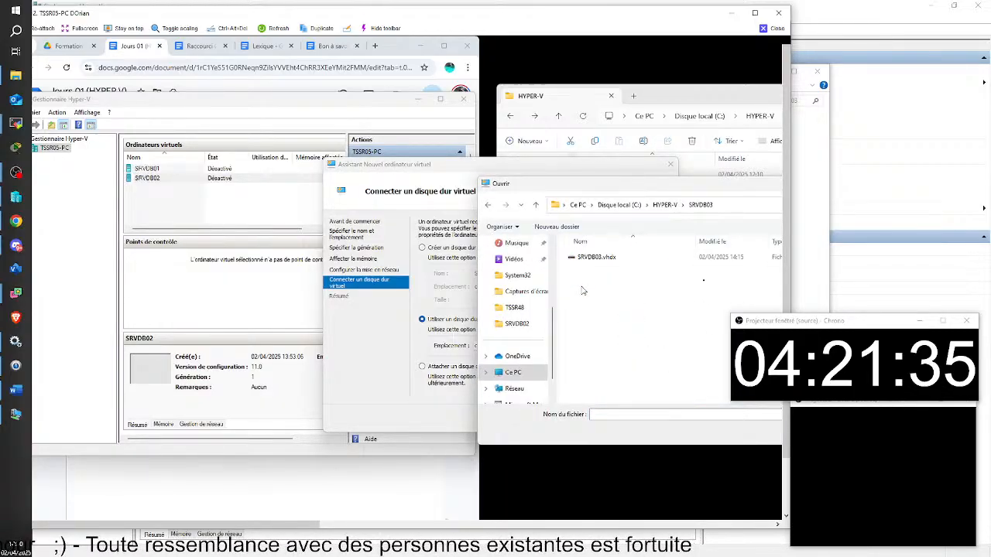
click(586, 260)
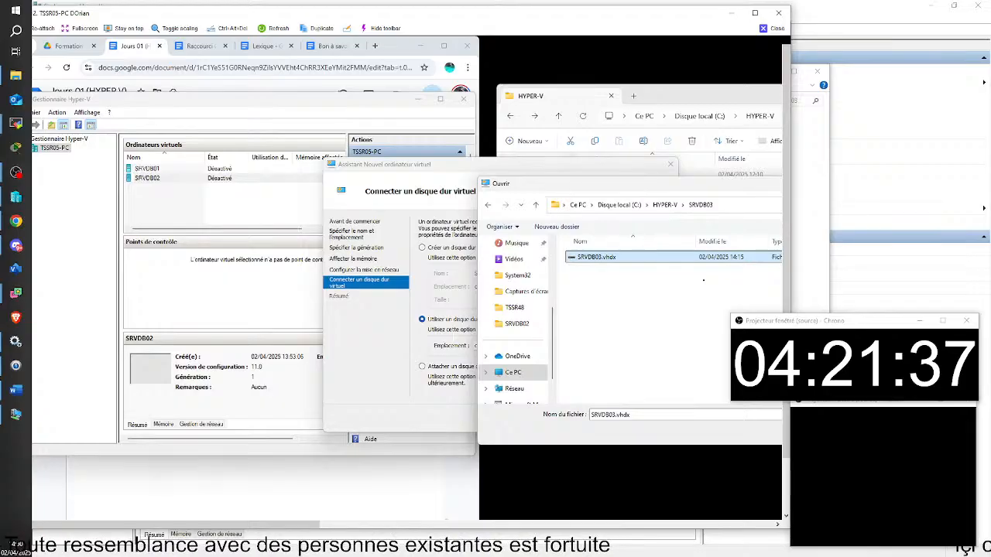
key(Return)
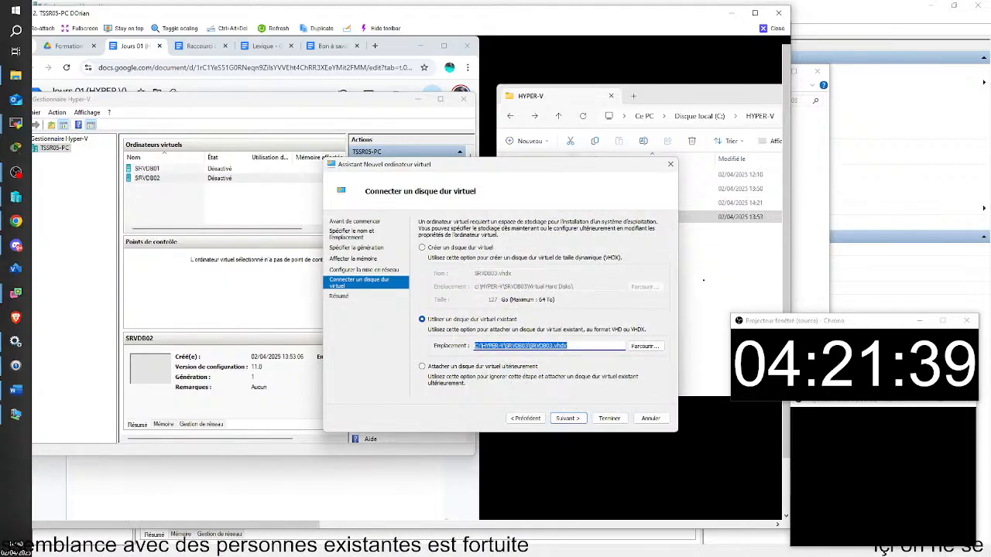
click(568, 419)
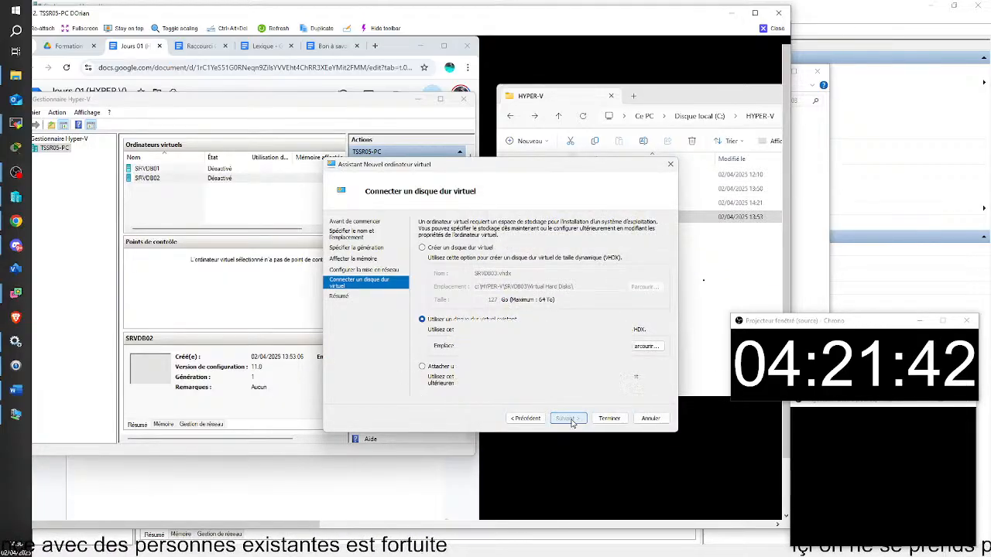
click(604, 419)
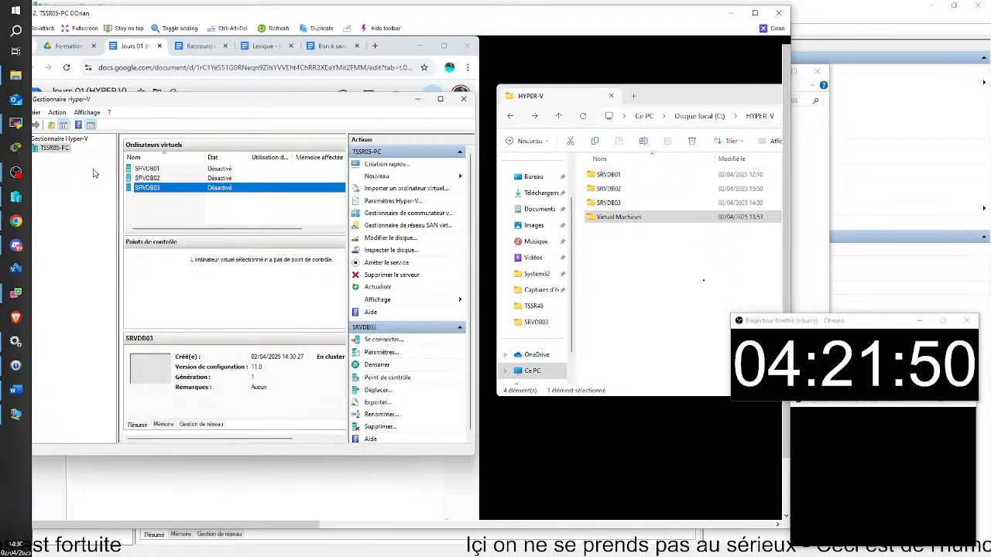
Set SRVDB03's virtual processor count to 4.
right_click(162, 194)
click(192, 212)
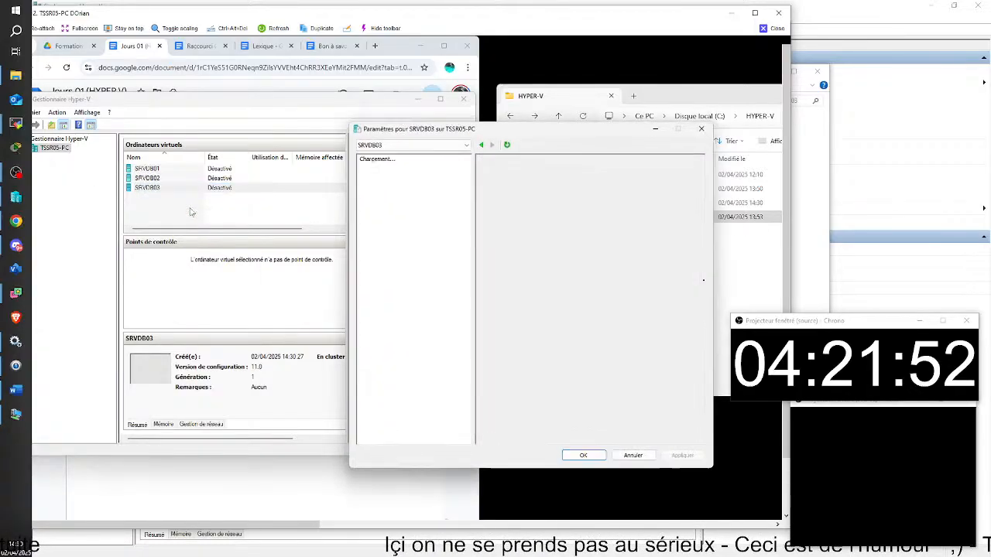
click(390, 227)
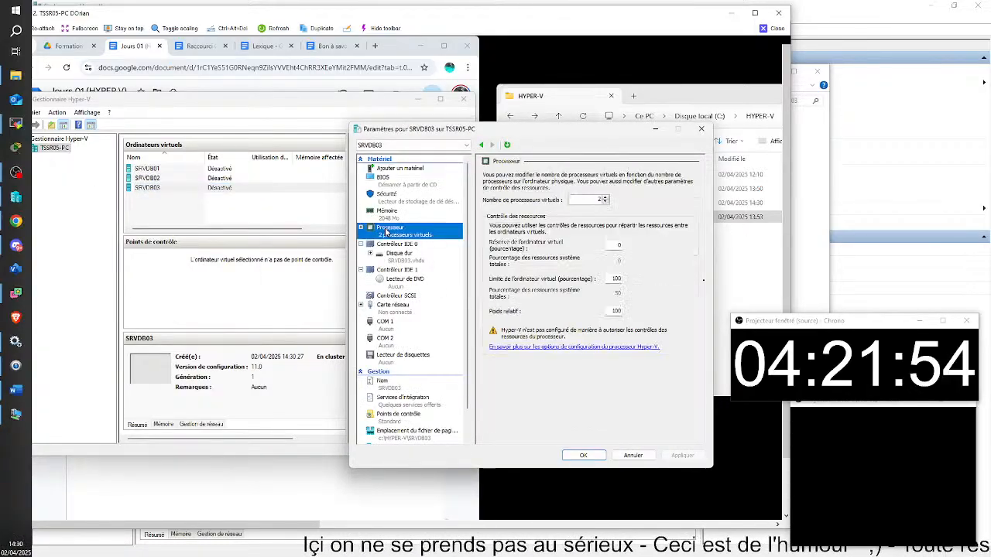
click(607, 197)
click(607, 197)
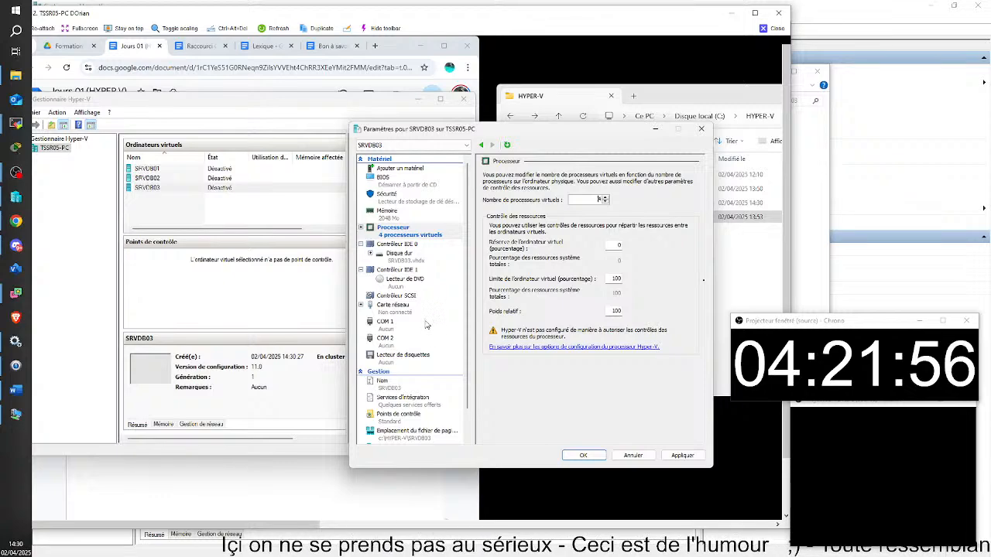
Turn off automatic checkpoints, save the settings, and open SRVDB03's console connection.
scroll(412, 341, down, 1)
click(401, 391)
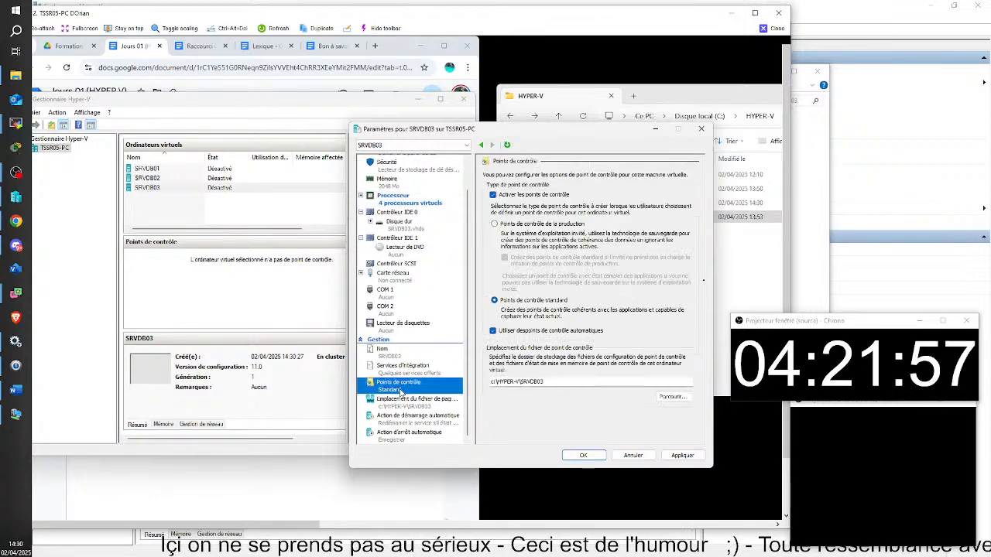
click(492, 332)
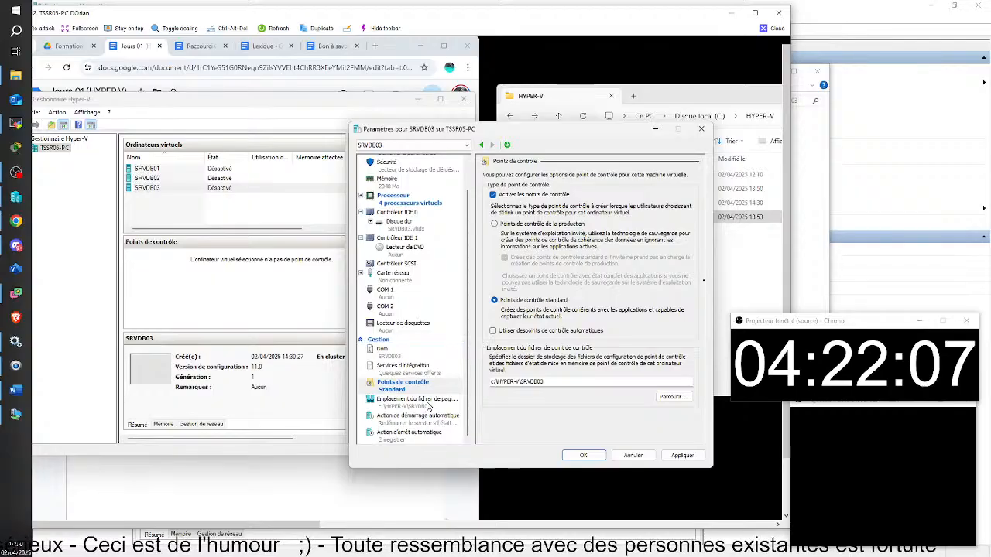
click(592, 382)
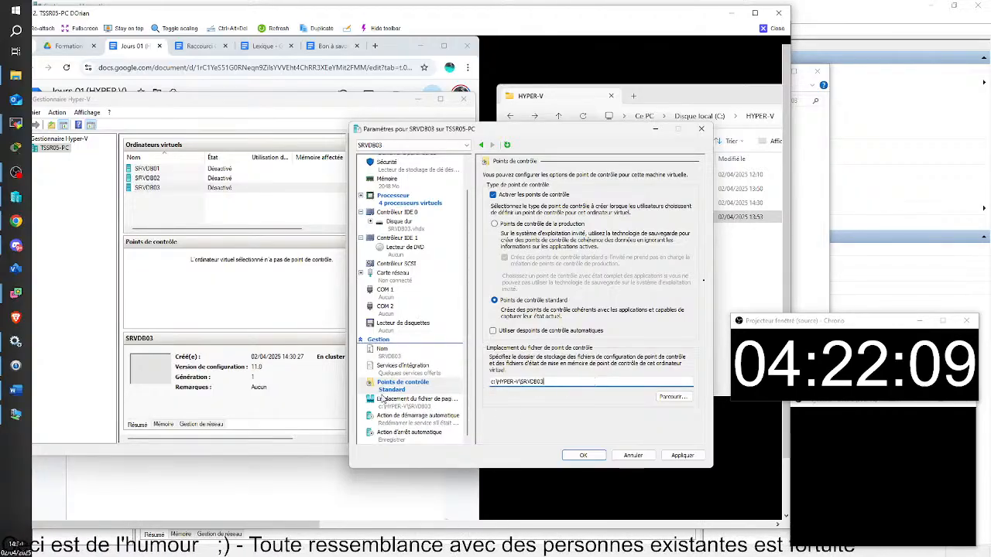
click(382, 398)
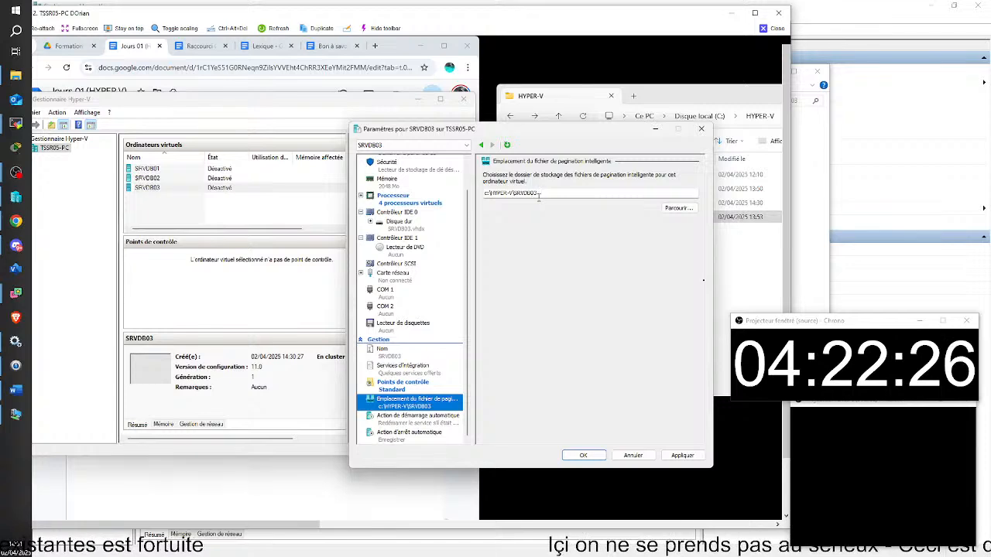
click(584, 455)
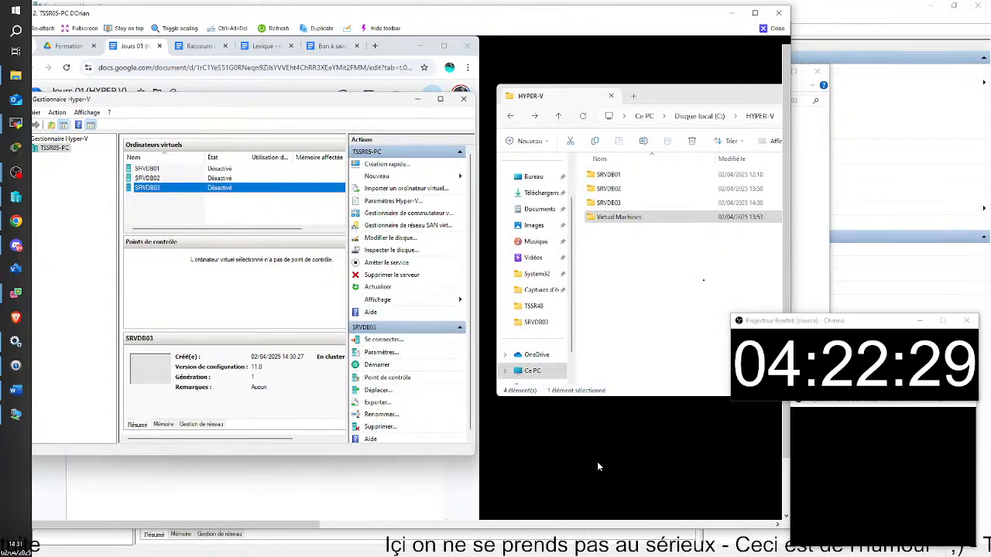
double_click(158, 188)
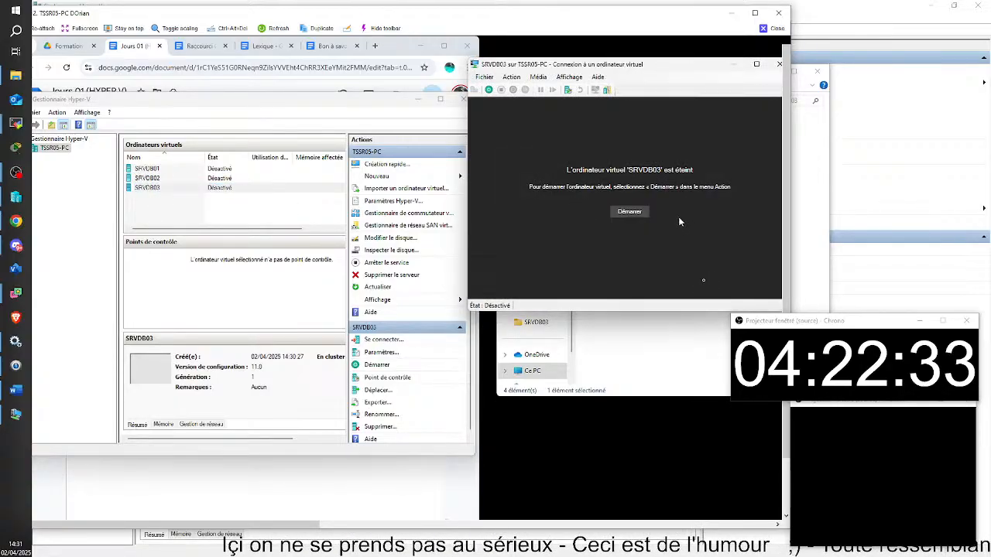
Power on SRVDB03 and let it boot to the 'Bonjour !' page with France and French settings.
click(639, 214)
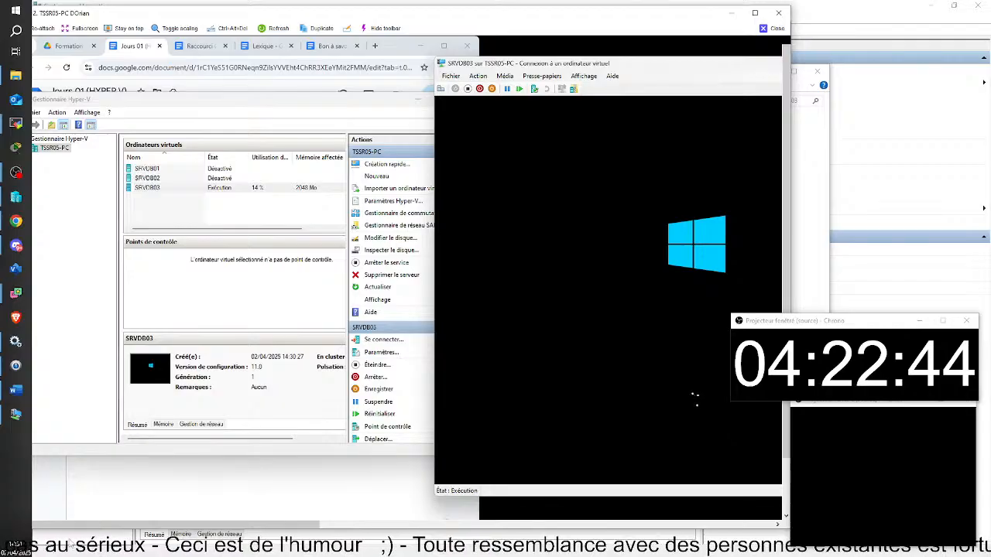
drag(159, 525, 268, 531)
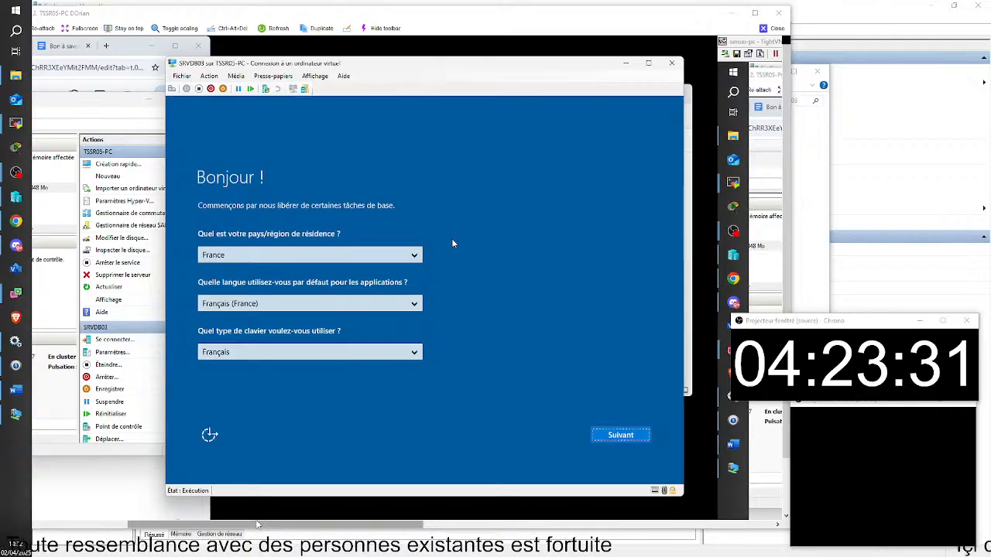
Accept the France/French regional settings, skip the product key, and accept the licence terms.
click(626, 437)
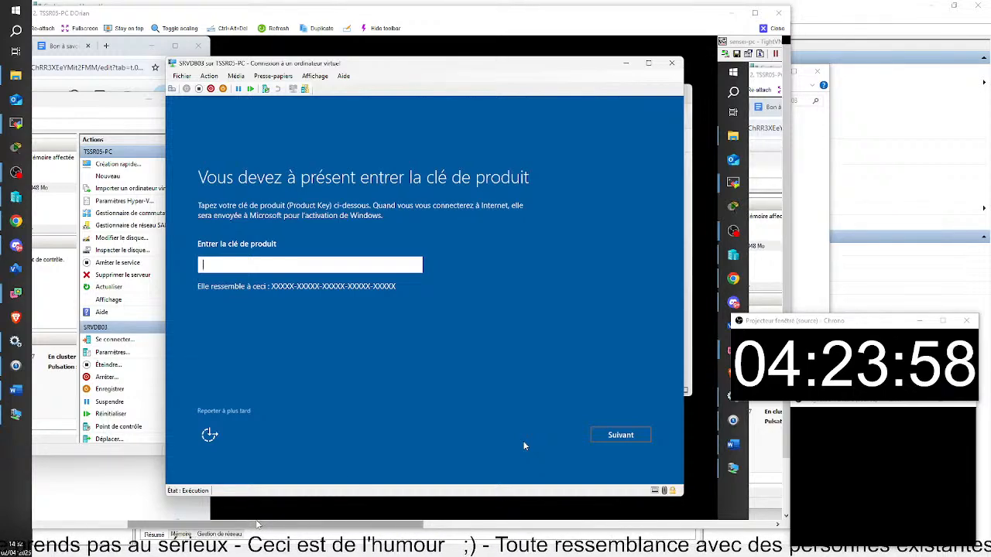
click(223, 409)
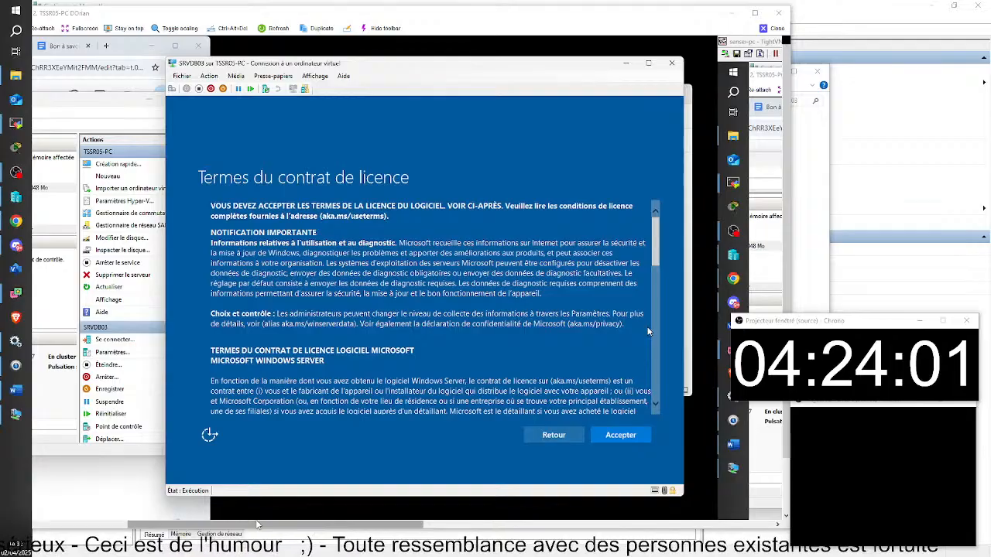
click(620, 435)
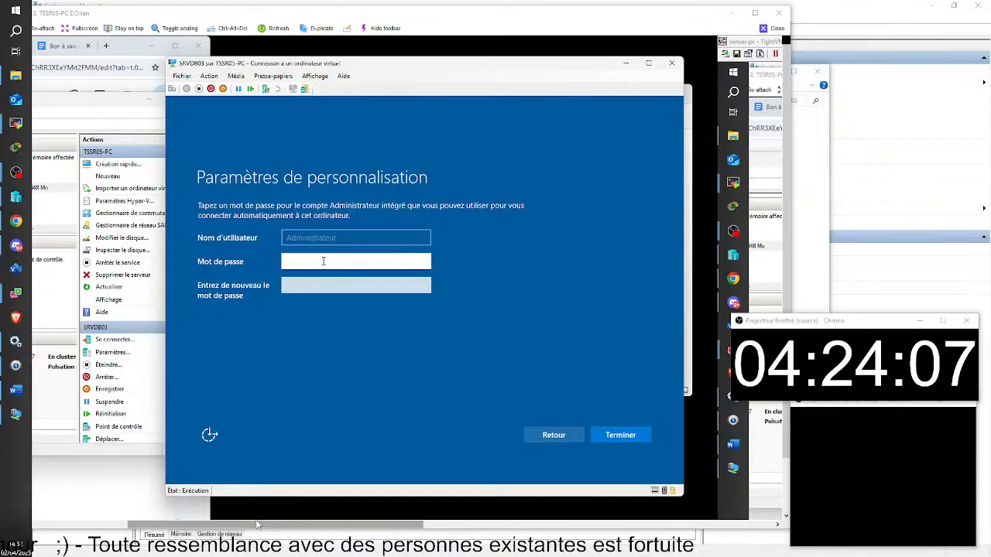
Enter the Administrator password and confirm it in the second field.
key(Caps_Lock)
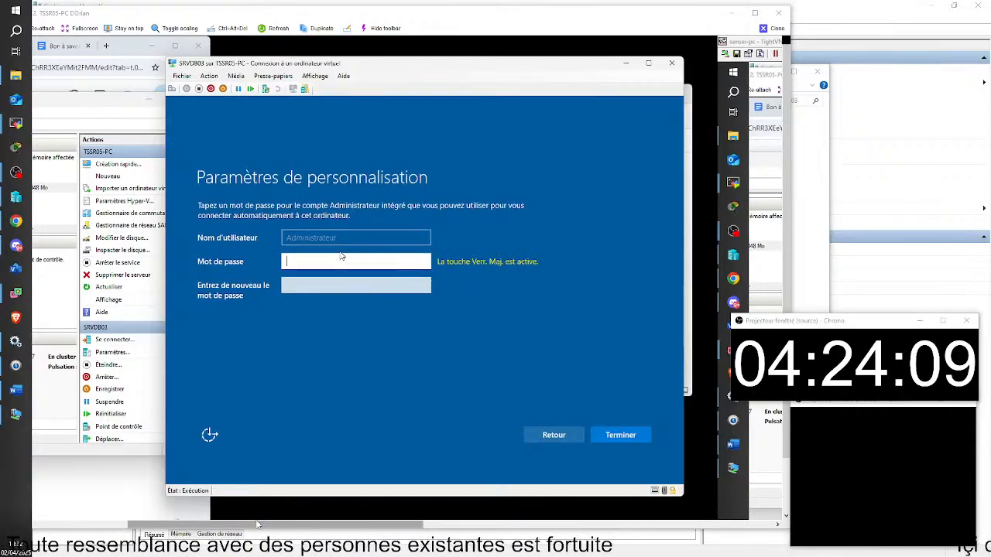
text(•)
key(Caps_Lock)
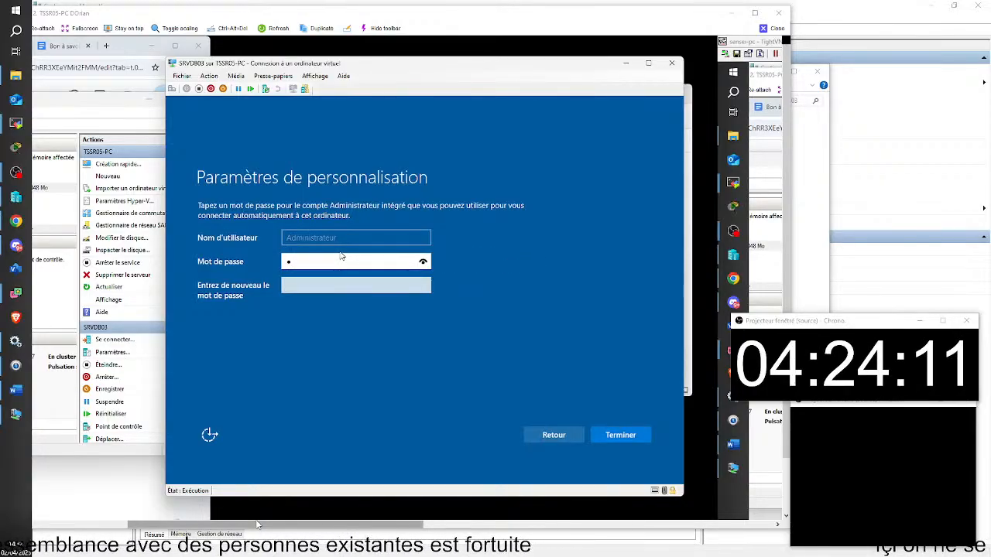
text(•••)
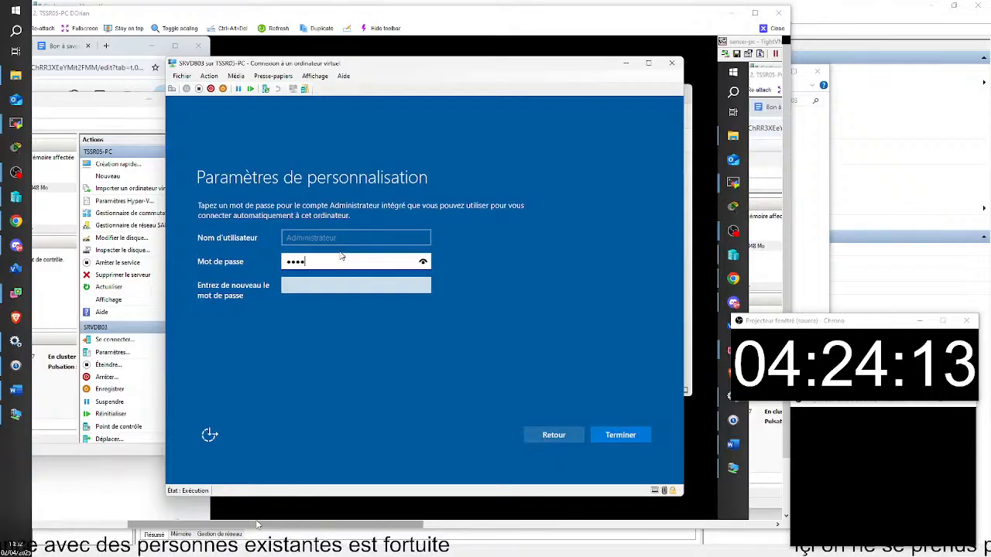
text(••••)
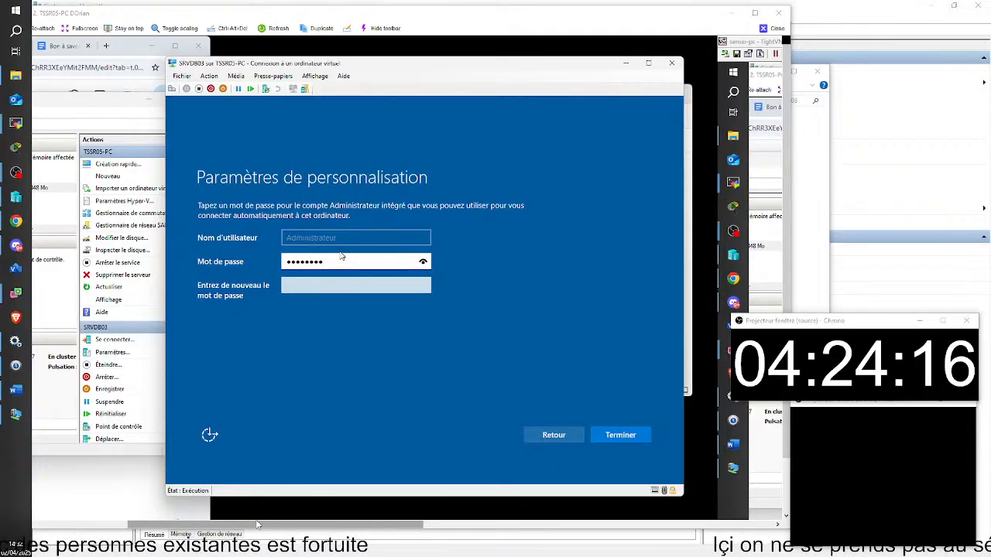
key(Tab)
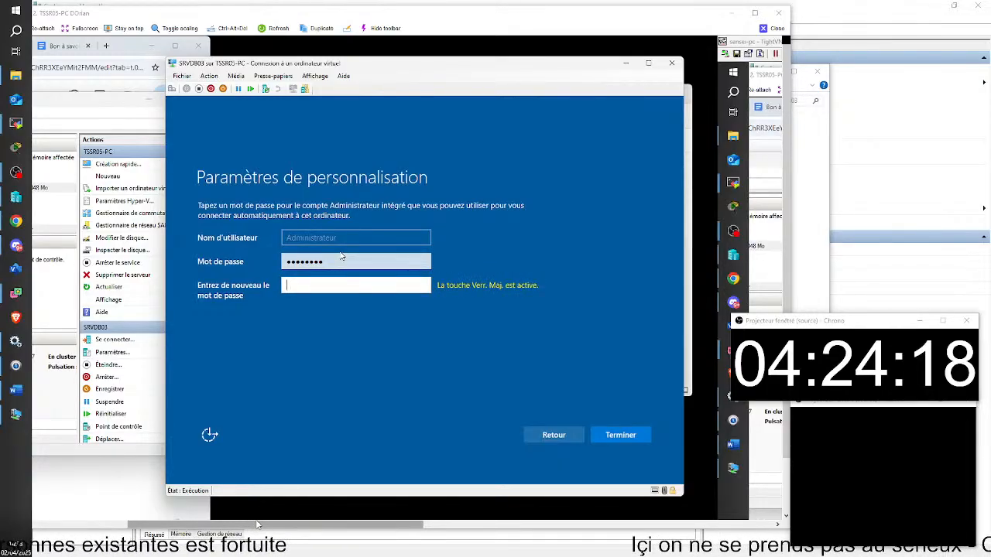
text(•••••••)
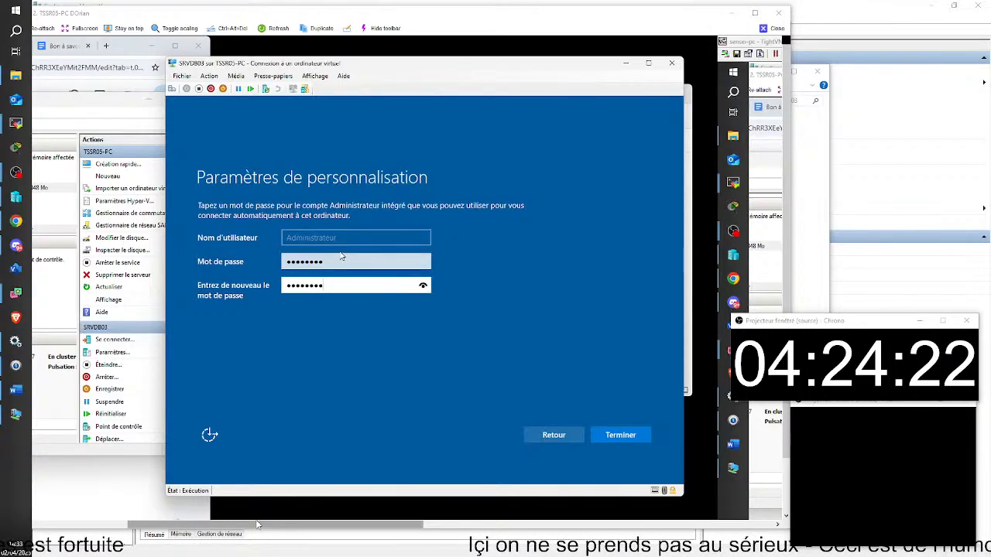
Complete SRVDB03's first-run setup, dismiss the display-size prompt, and bring up the sign-in screen.
click(635, 436)
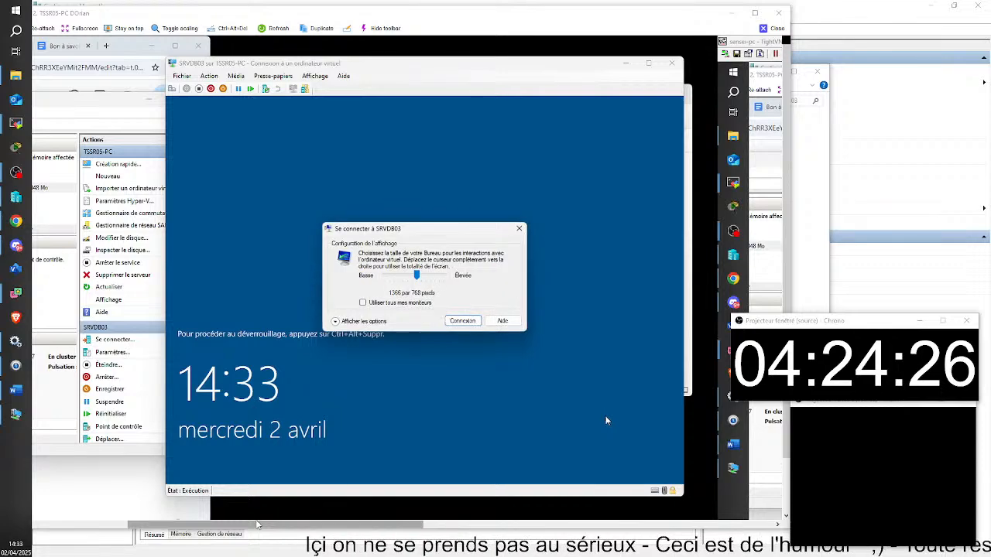
click(520, 231)
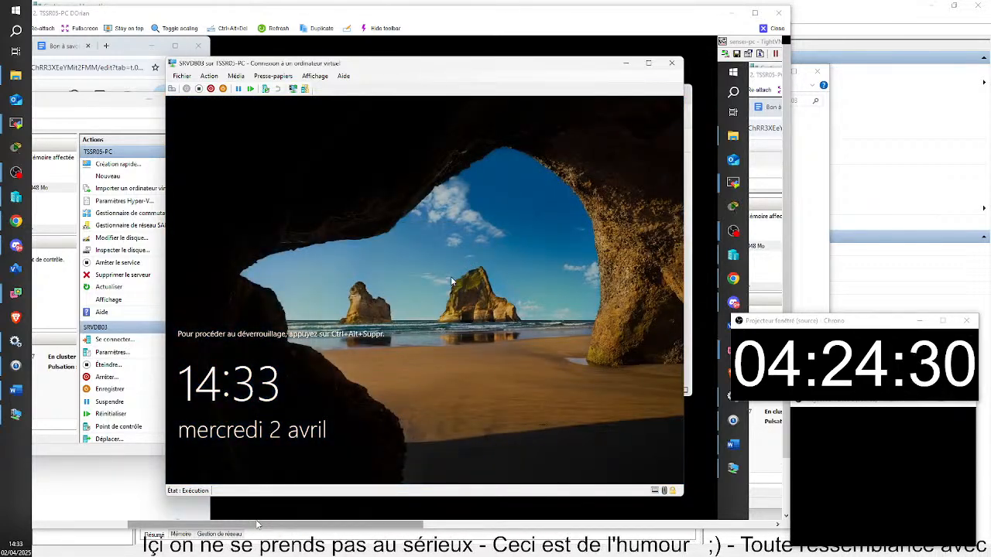
key(ctrl+alt+End)
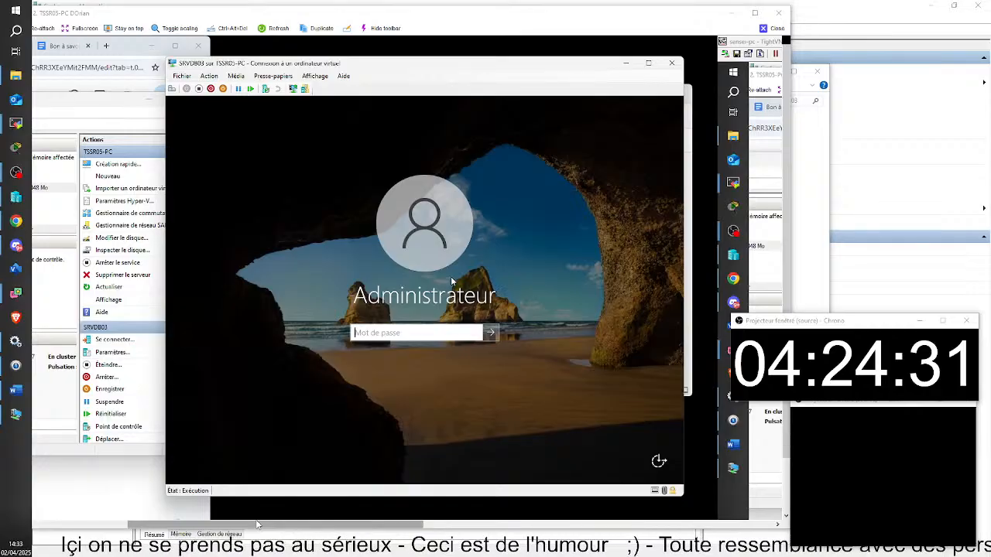
Sign in as Administrator with the account password.
key(Caps_Lock)
text(•)
key(Caps_Lock)
text(•••)
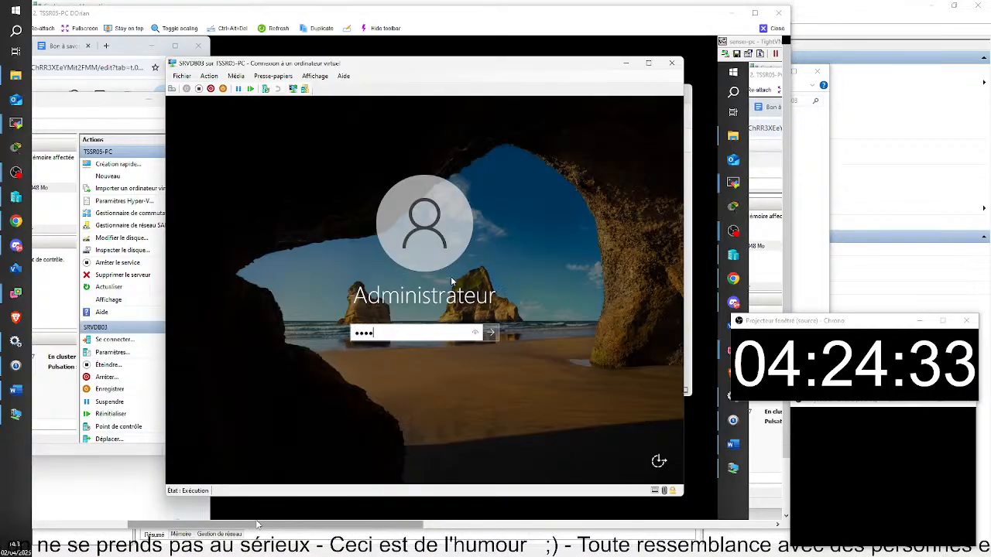
text(••)
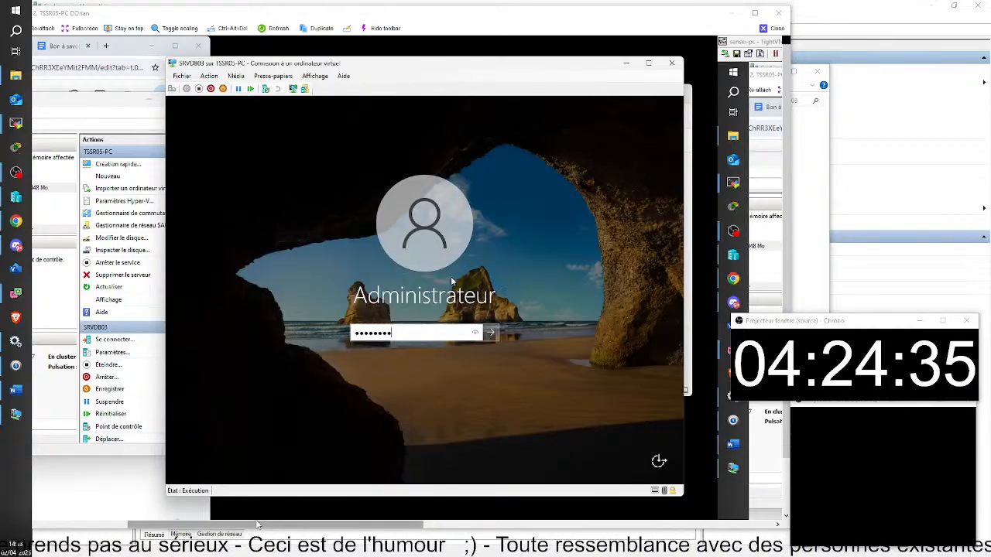
key(Return)
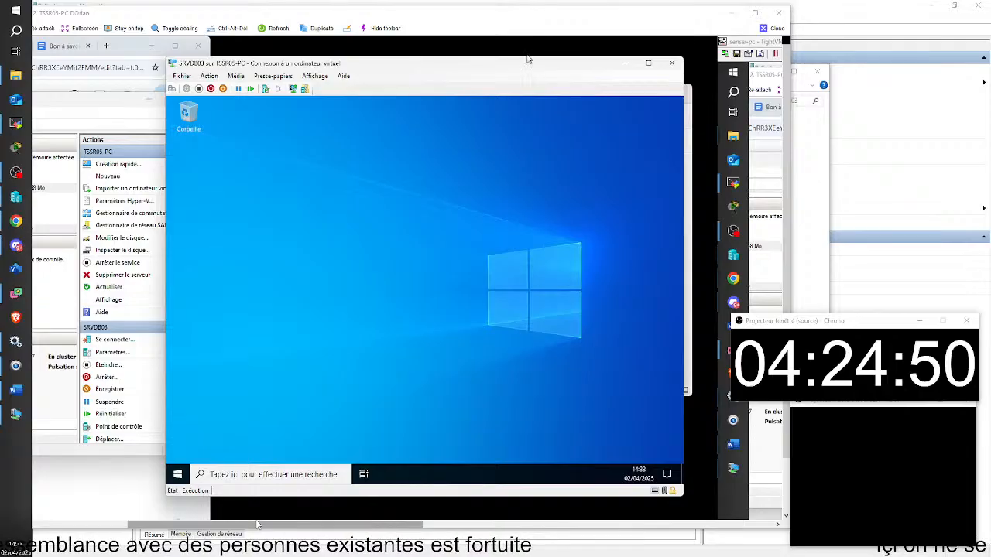
Shift the SRVDB03 connection window and Hyper-V Manager to the right to uncover File Explorer.
drag(519, 63, 639, 69)
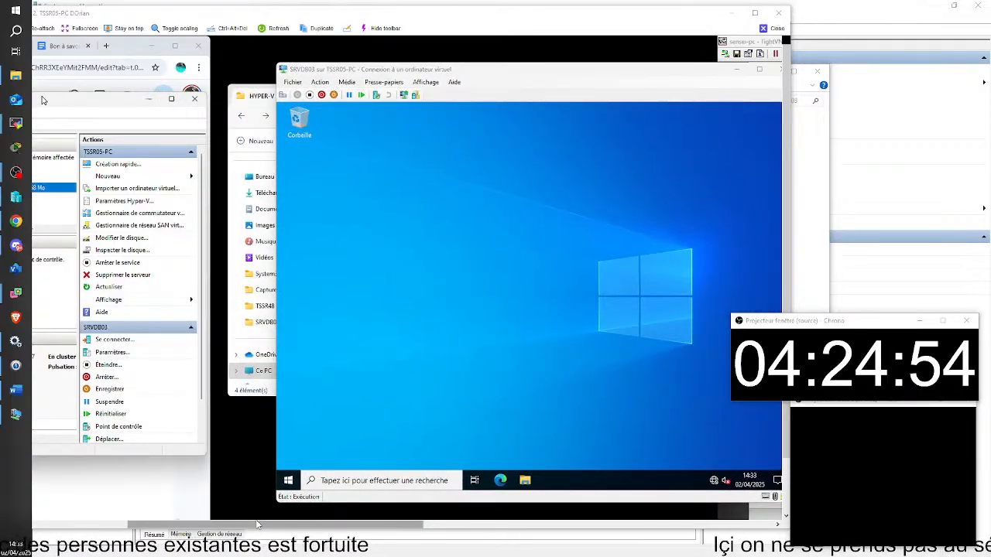
drag(42, 99, 88, 102)
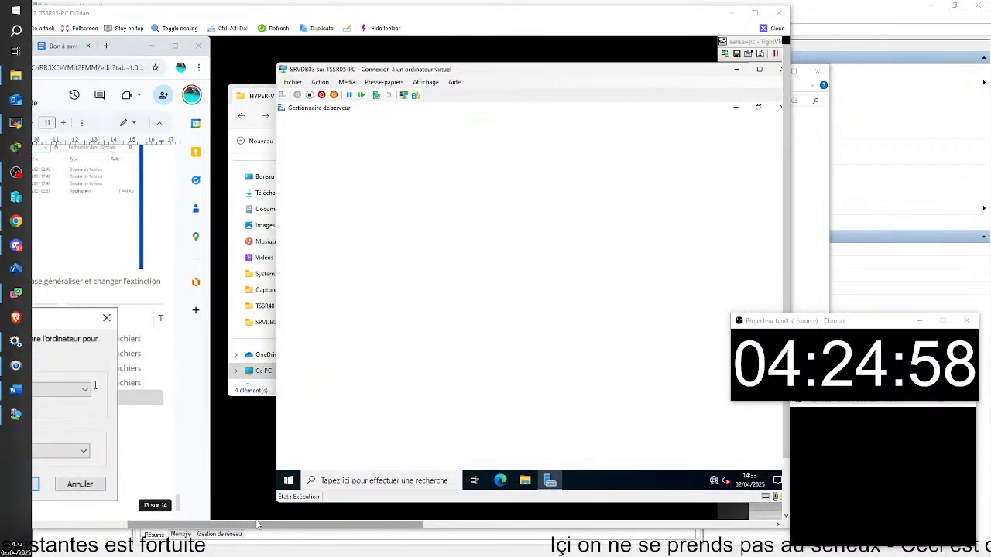
scroll(95, 384, up, 2)
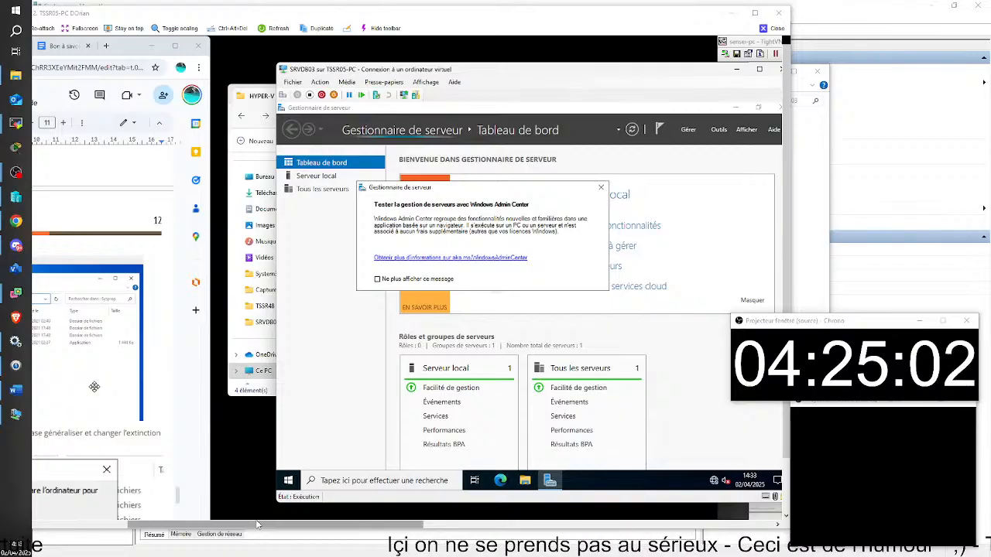
scroll(96, 384, down, 3)
Scroll through the Google Docs guide down to its end.
scroll(94, 386, up, 5)
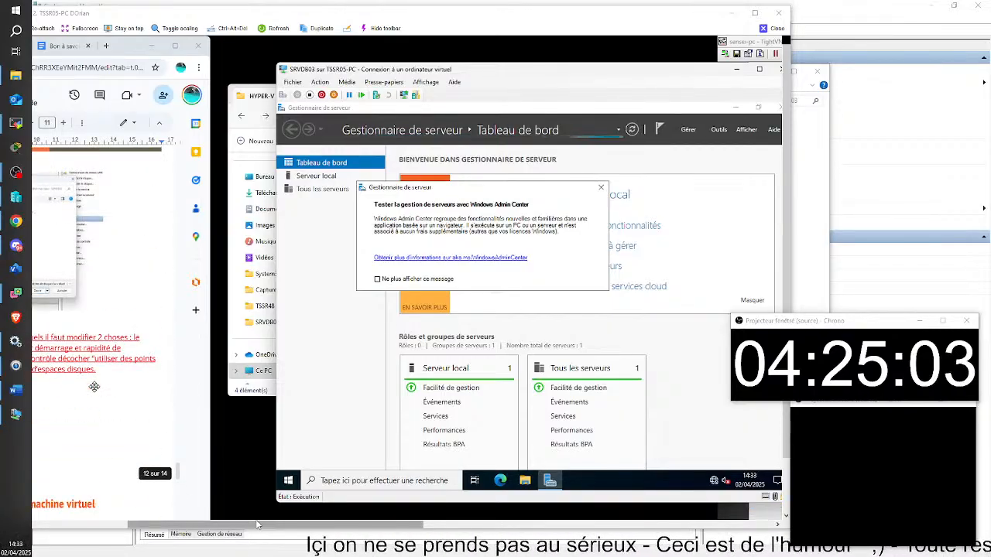
scroll(95, 386, down, 5)
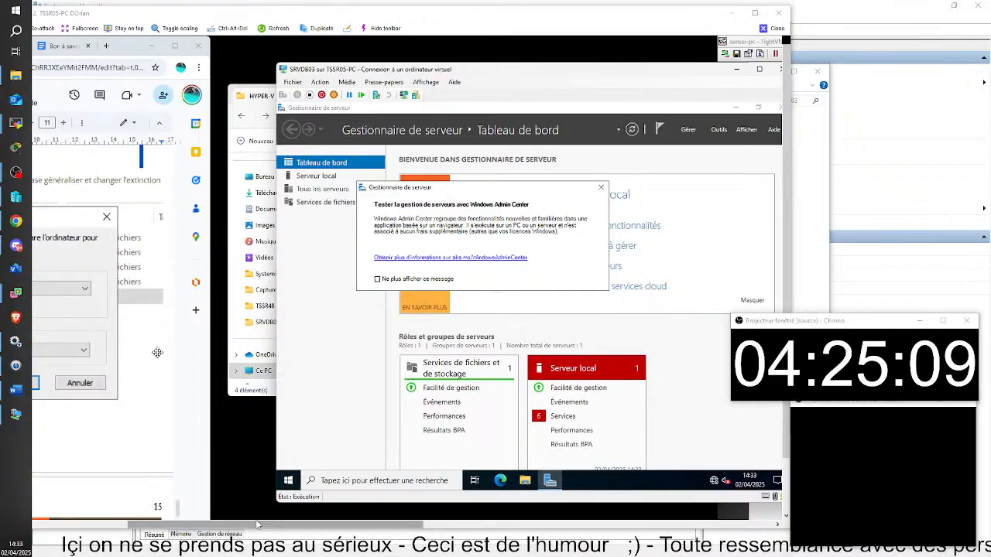
scroll(157, 353, down, 3)
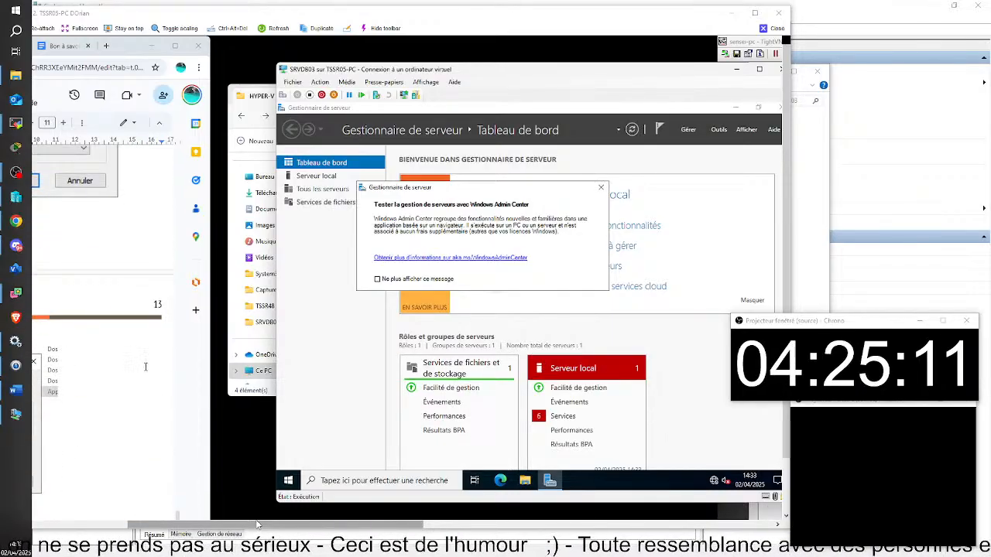
scroll(145, 367, down, 2)
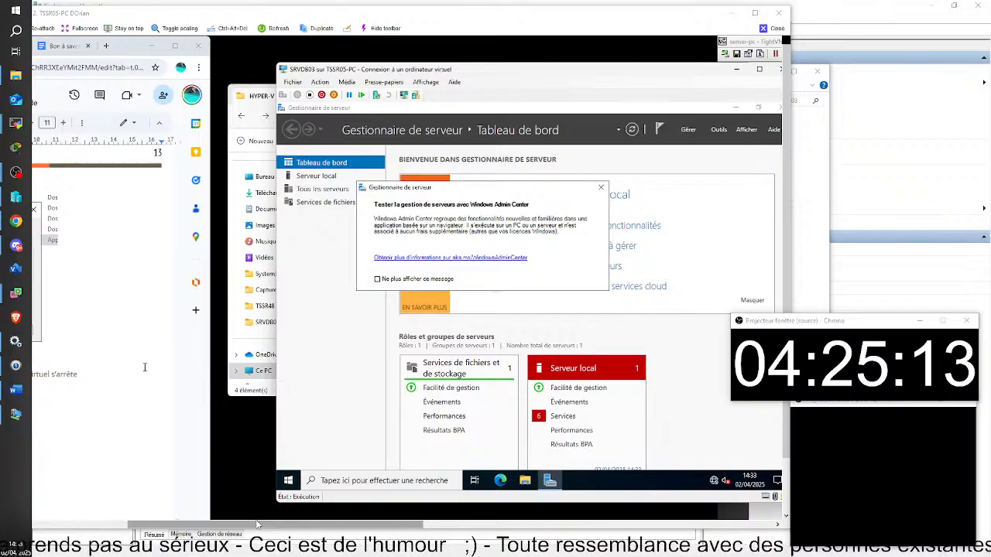
scroll(144, 367, down, 5)
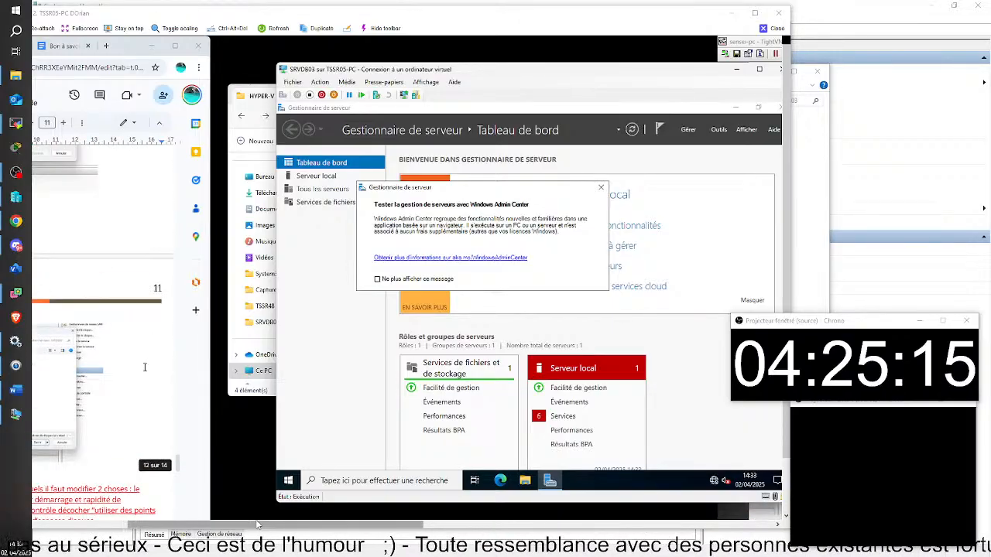
scroll(144, 367, up, 5)
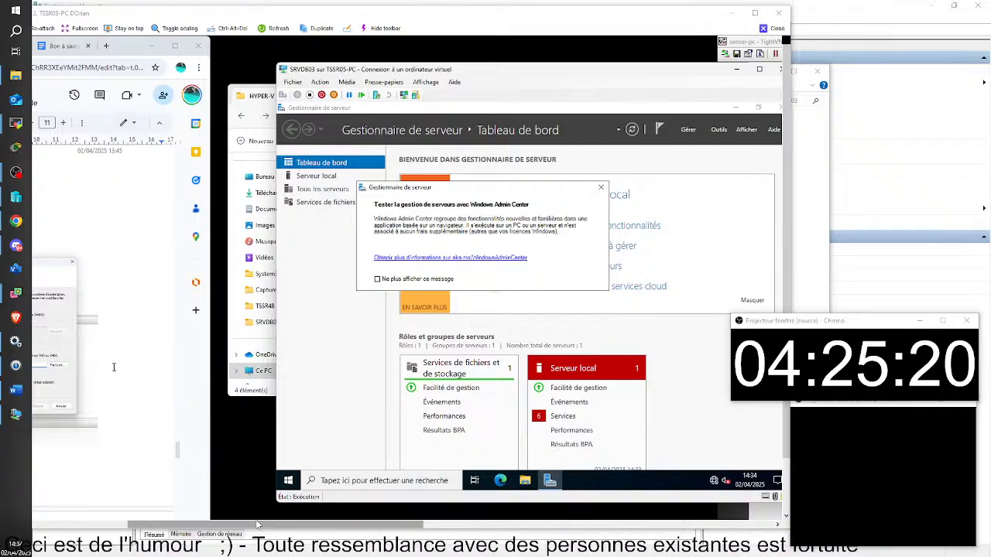
scroll(123, 366, up, 1)
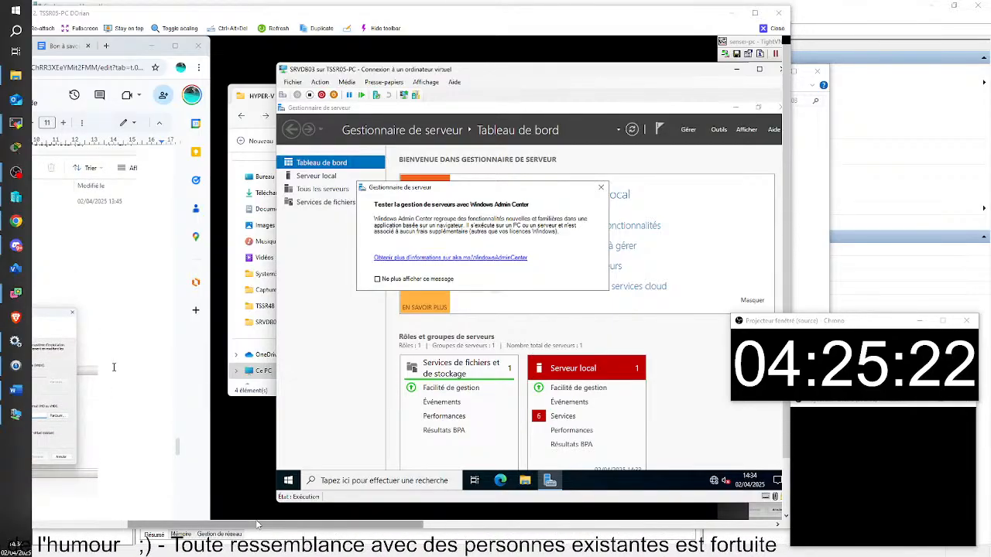
scroll(113, 367, up, 5)
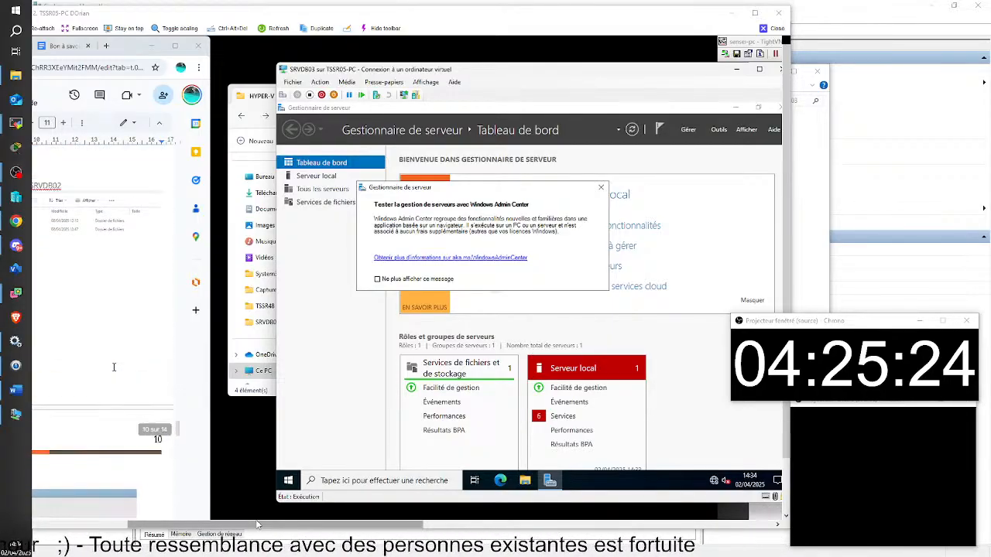
scroll(114, 365, down, 5)
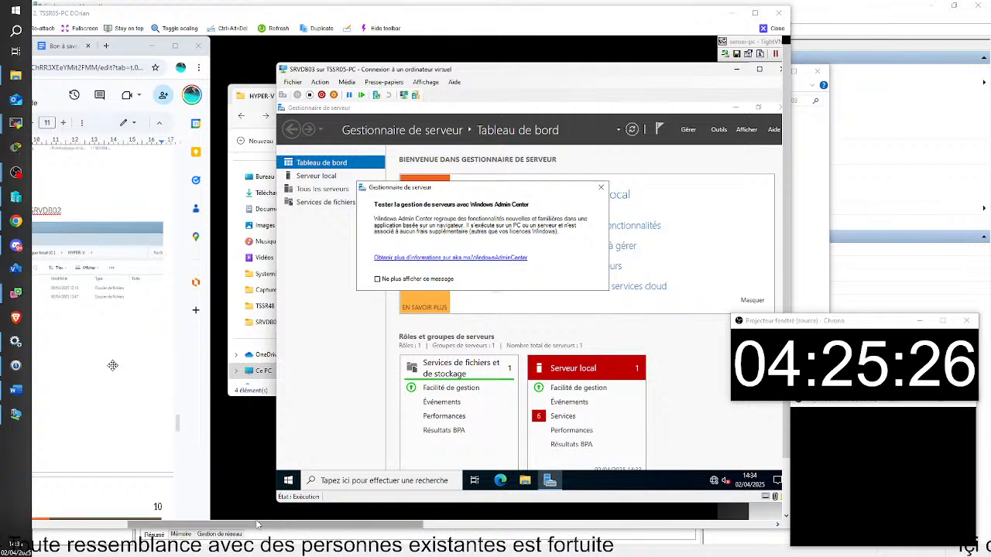
scroll(114, 363, down, 5)
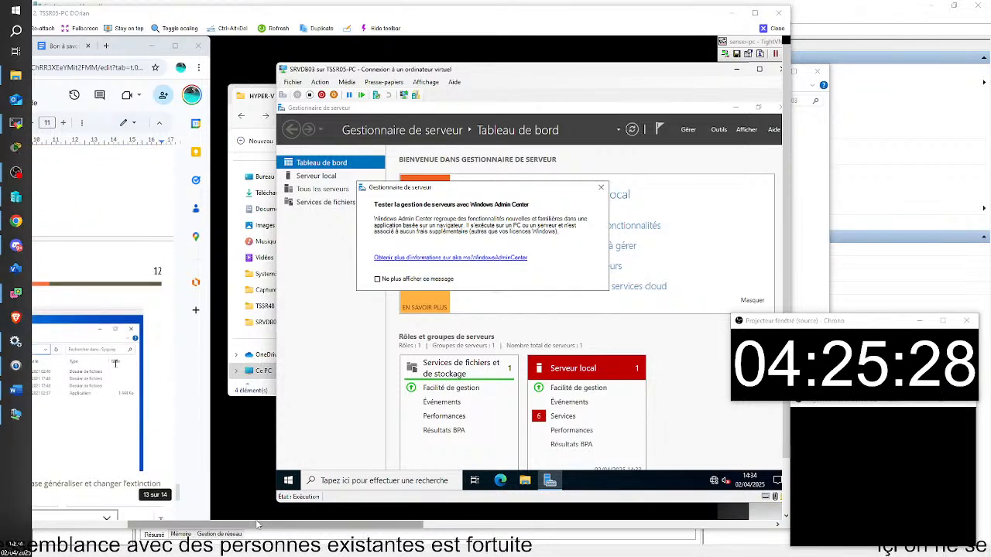
scroll(115, 366, down, 2)
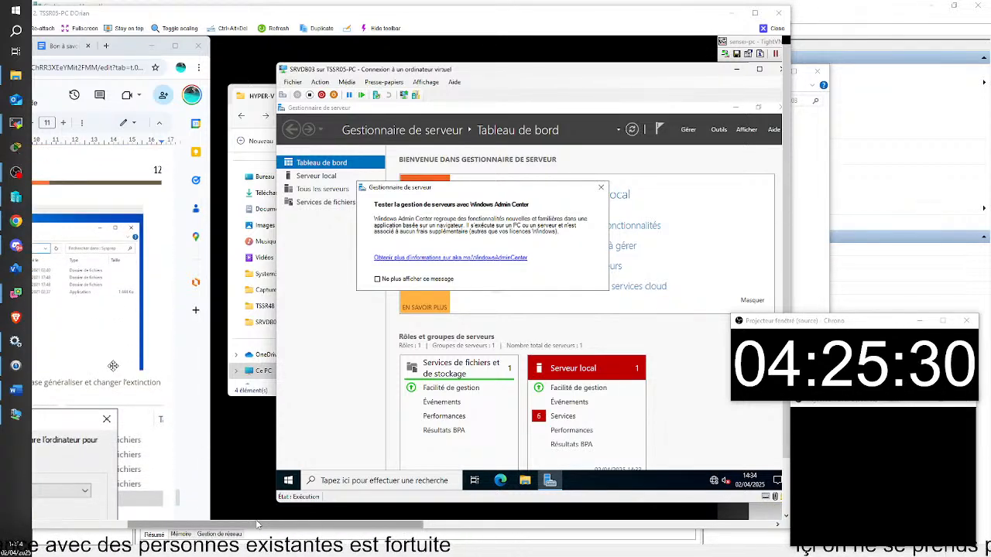
scroll(113, 366, down, 2)
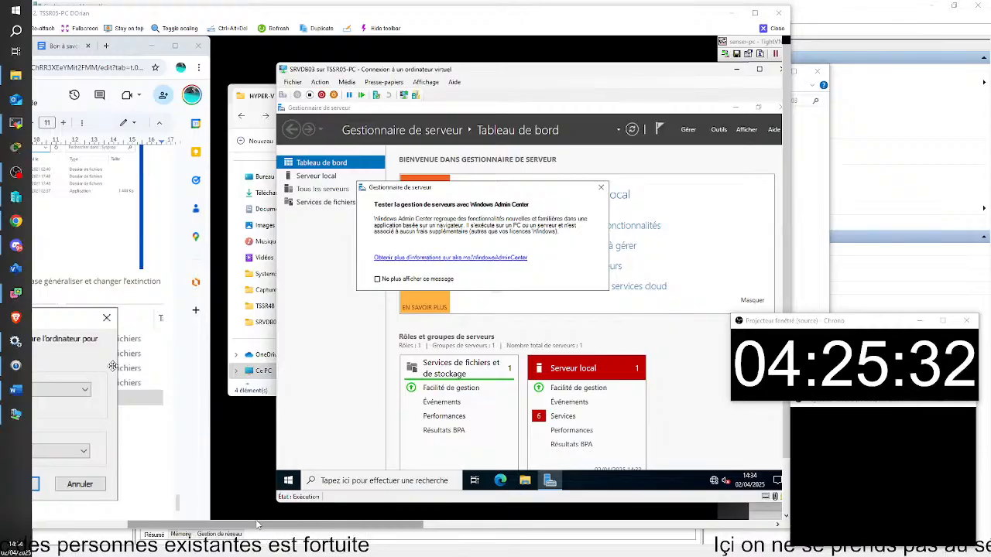
scroll(112, 365, down, 3)
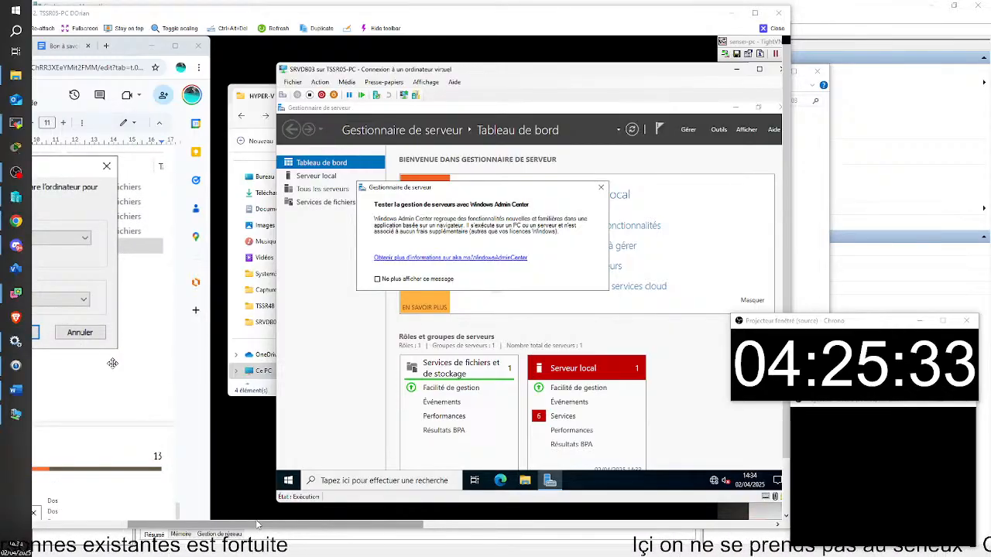
scroll(112, 364, down, 3)
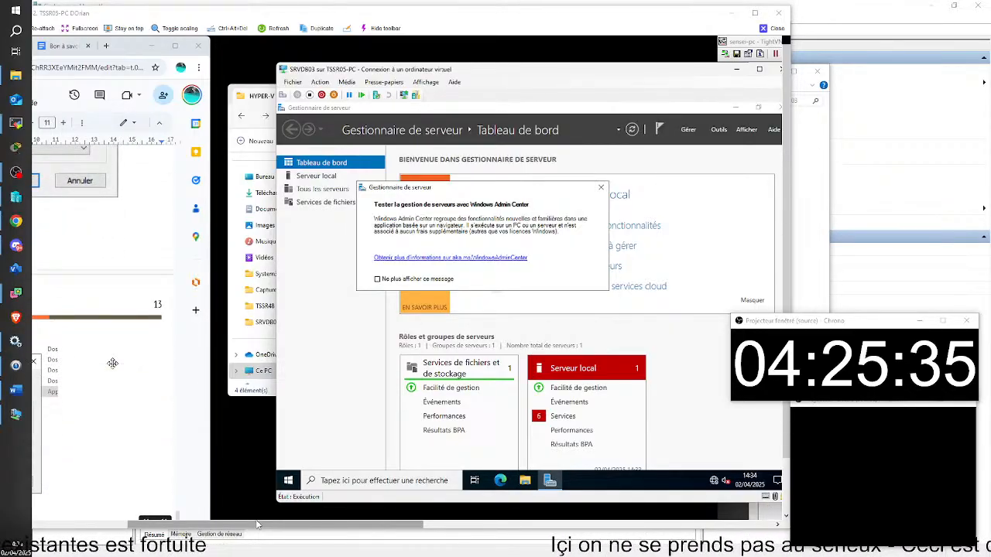
scroll(112, 363, down, 4)
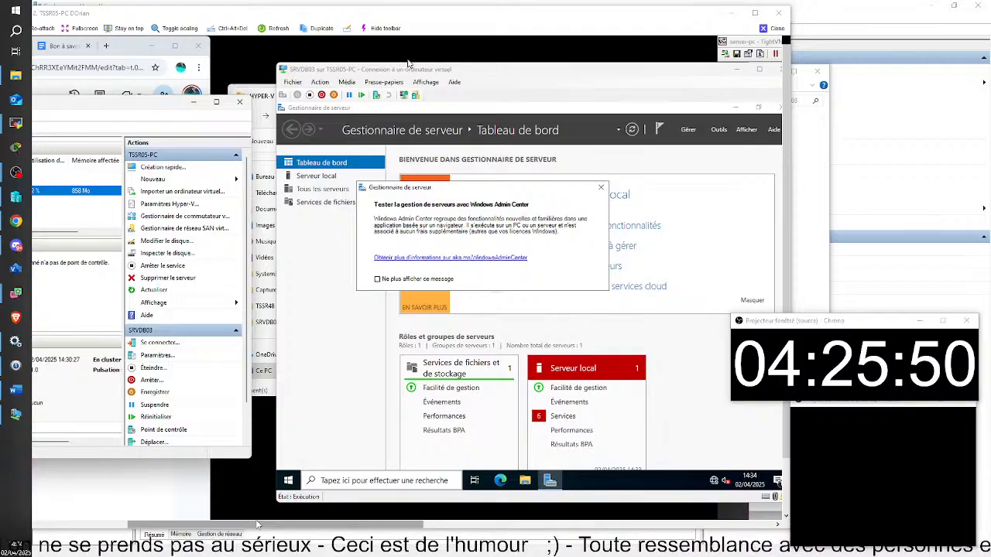
Move the VM window aside, minimize Hyper-V Manager, and place the caret after the shutdown line.
drag(515, 71, 411, 83)
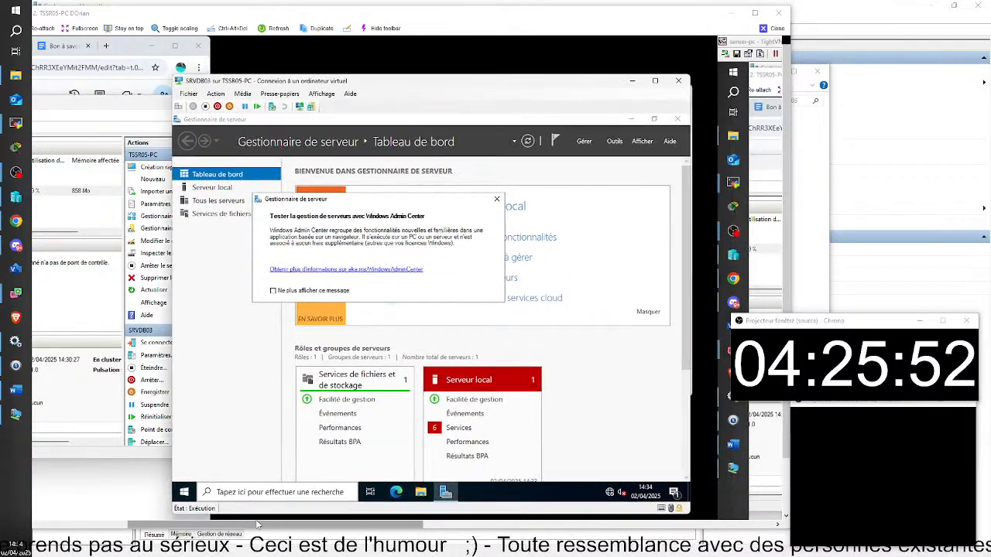
drag(55, 104, 2, 100)
drag(110, 93, 139, 158)
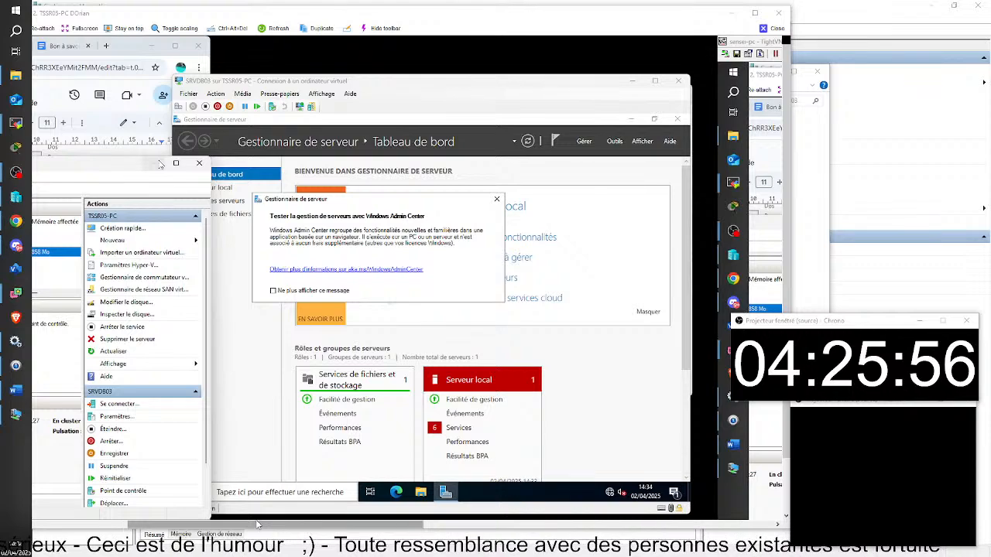
click(155, 163)
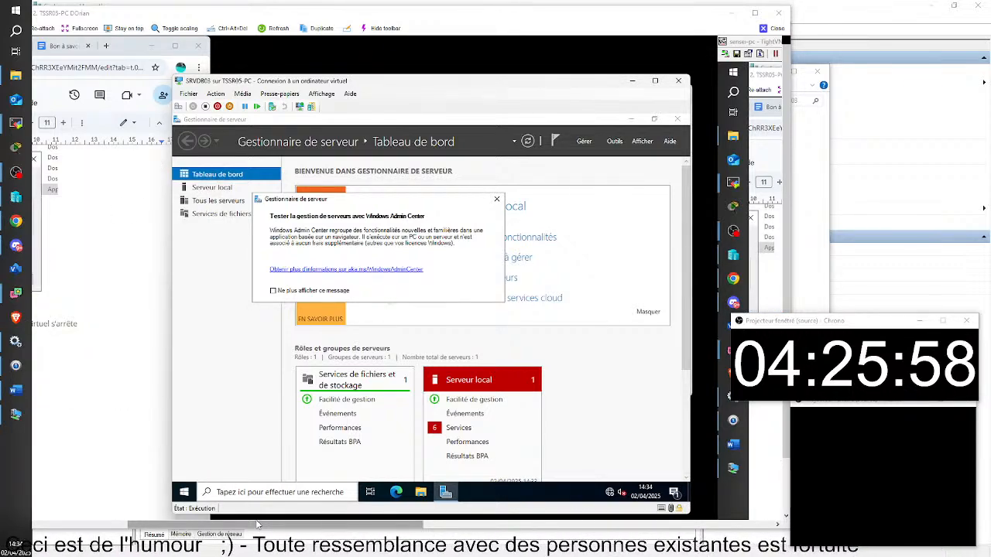
click(86, 326)
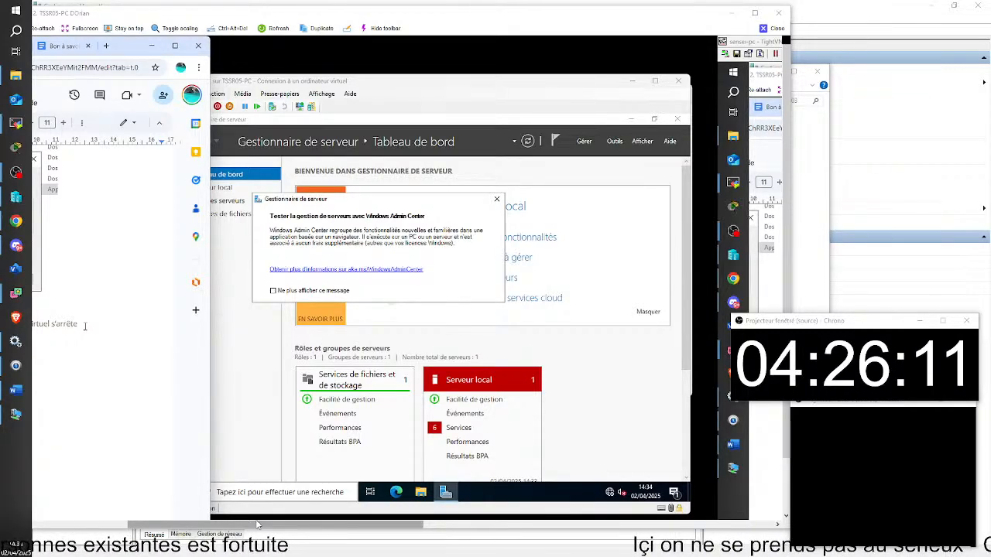
scroll(85, 326, down, 2)
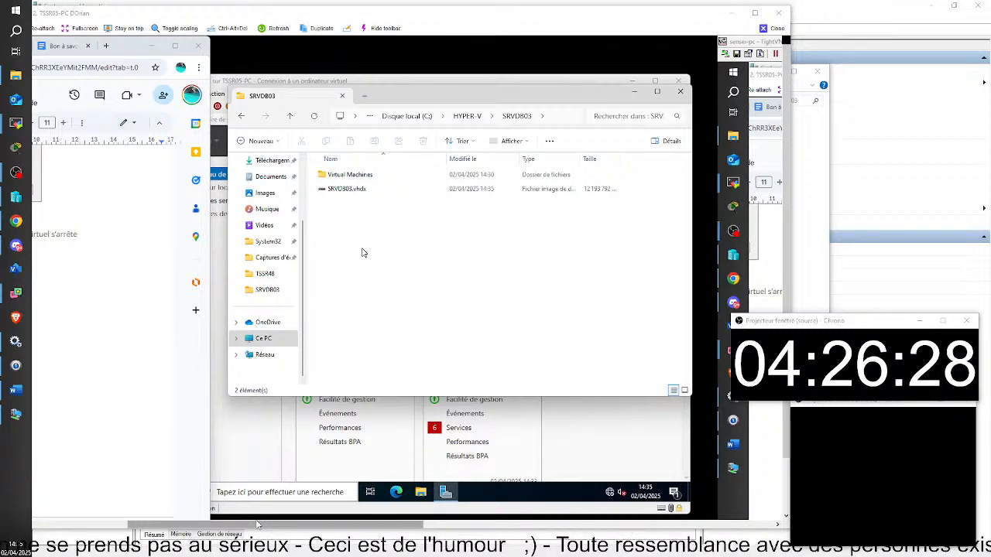
Screenshot the SRVDB03 Explorer window showing Virtual Machines and SRVDB03.vhdx, then close Snipping Tool.
key(super+shift+s)
drag(223, 79, 670, 346)
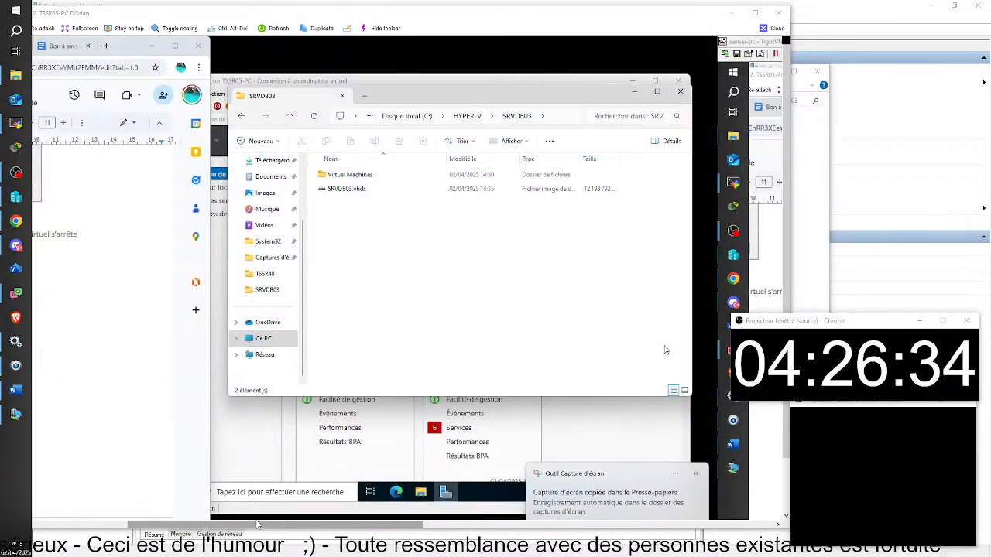
click(642, 503)
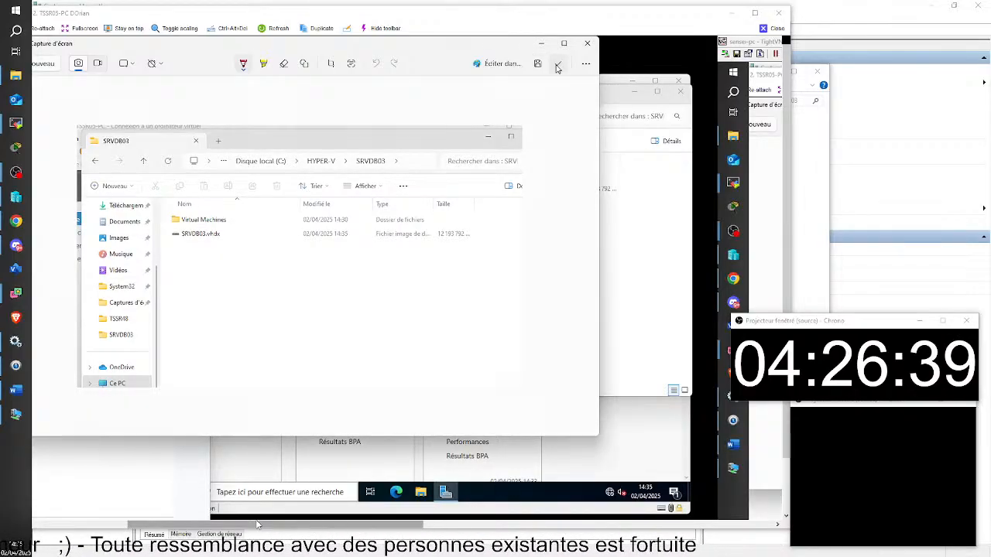
click(587, 42)
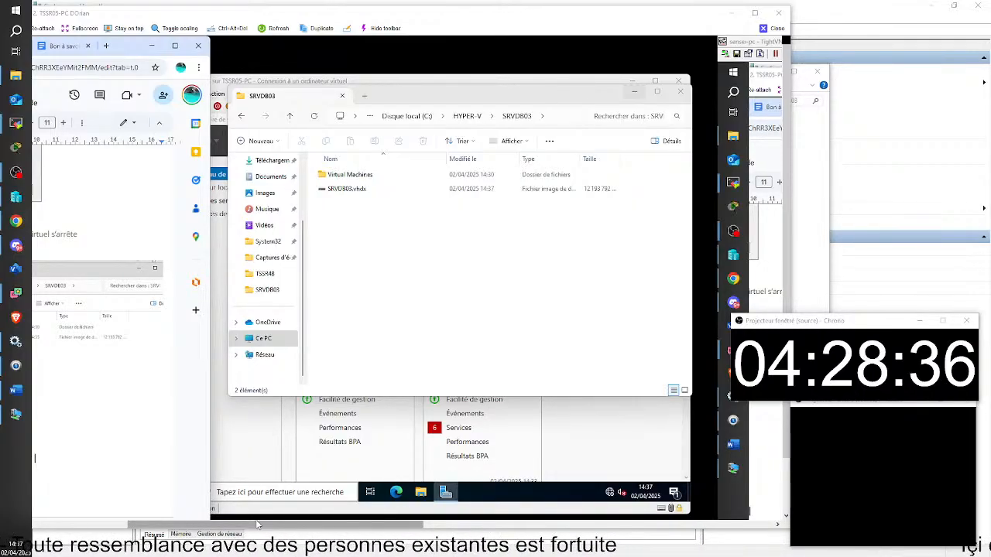
Finish the note with 'voudra une nouvelle copie' and open a new File Explorer window.
text(voudra une )
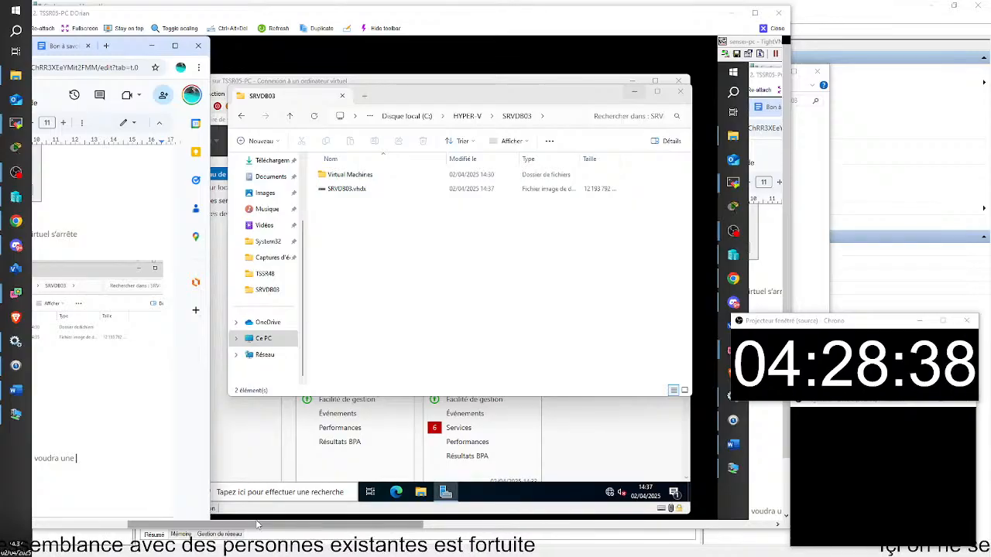
text(nov)
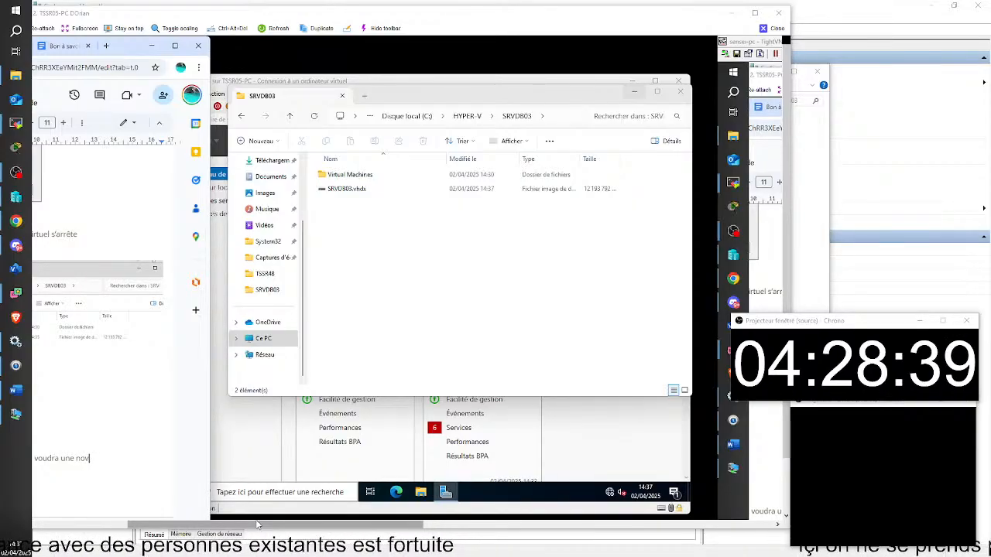
key(BackSpace)
text(uvelle copie.)
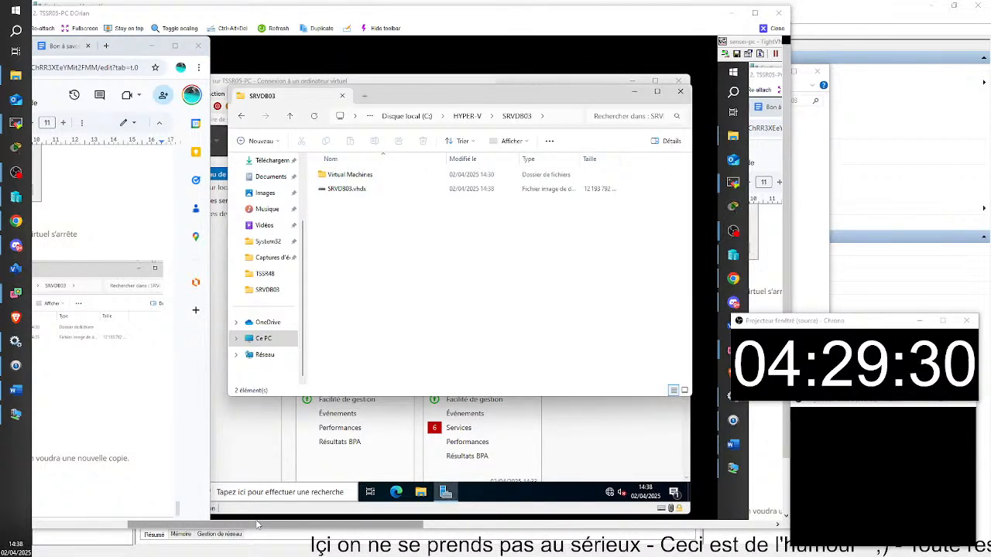
key(super+e)
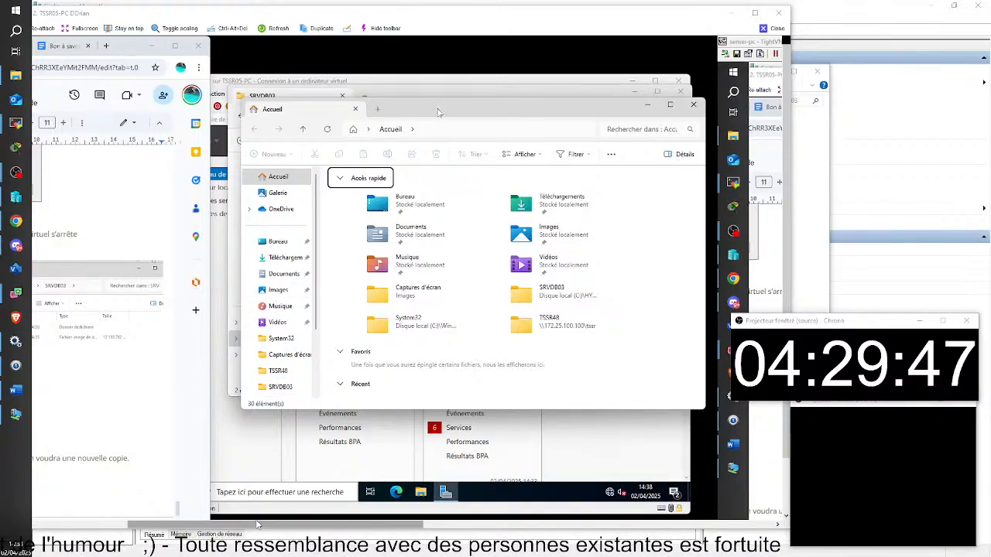
Move the new Explorer window to the left side of the screen.
drag(438, 113, 4, 107)
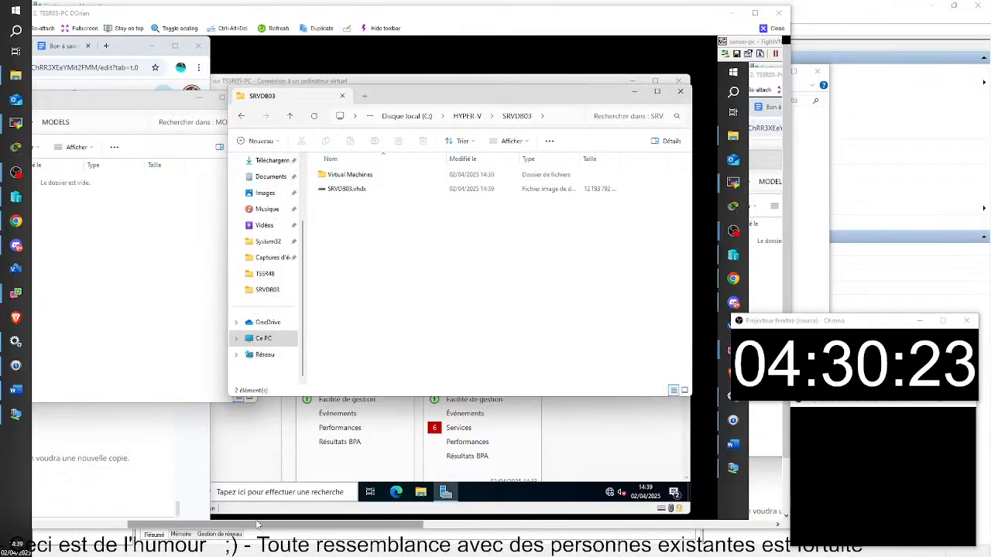
Browse from HYPER-V into SRVDB01's Virtual Hard Disks folder and select its disk file.
click(391, 278)
click(243, 118)
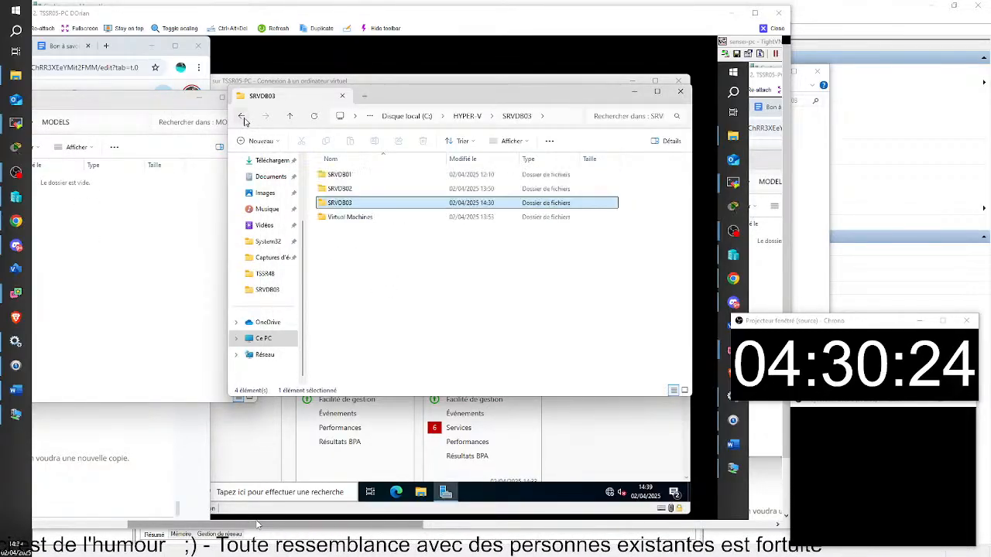
double_click(345, 177)
double_click(348, 188)
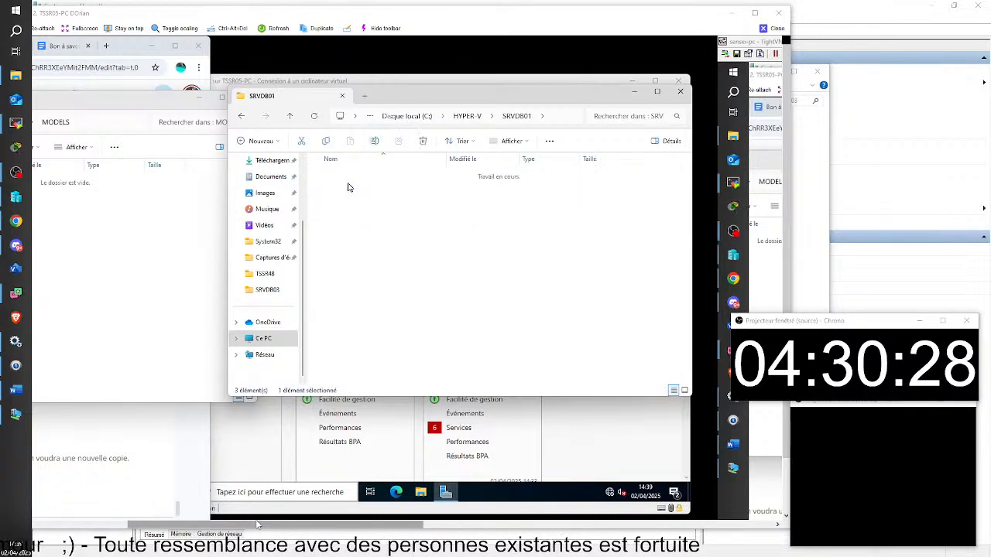
click(341, 177)
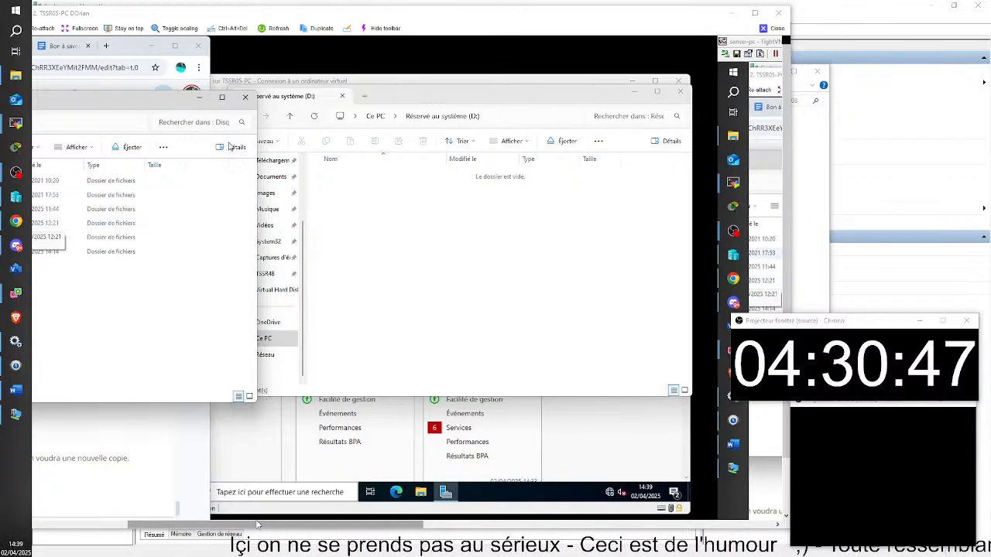
Close the second Explorer window, return to the SRVDB01 folder and minimize Explorer.
click(242, 100)
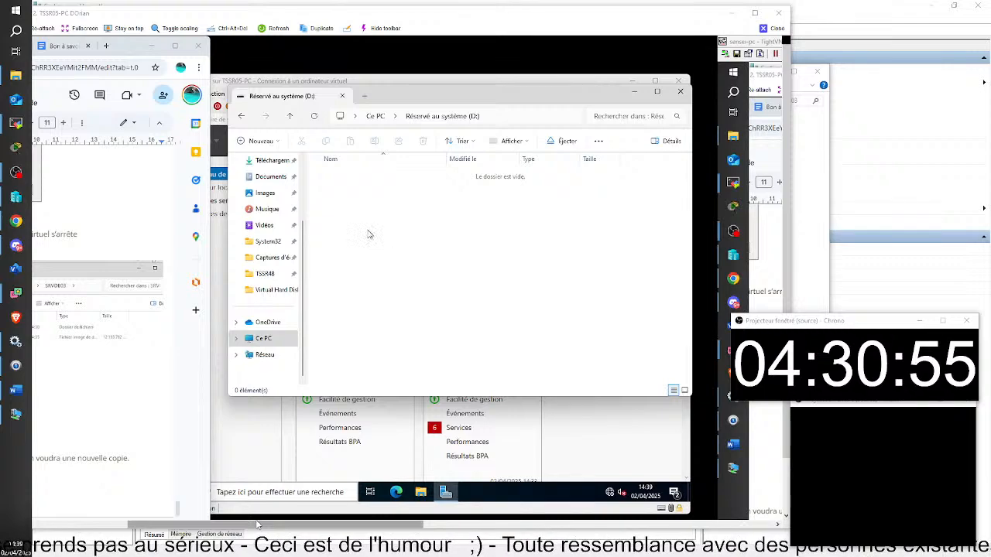
click(241, 117)
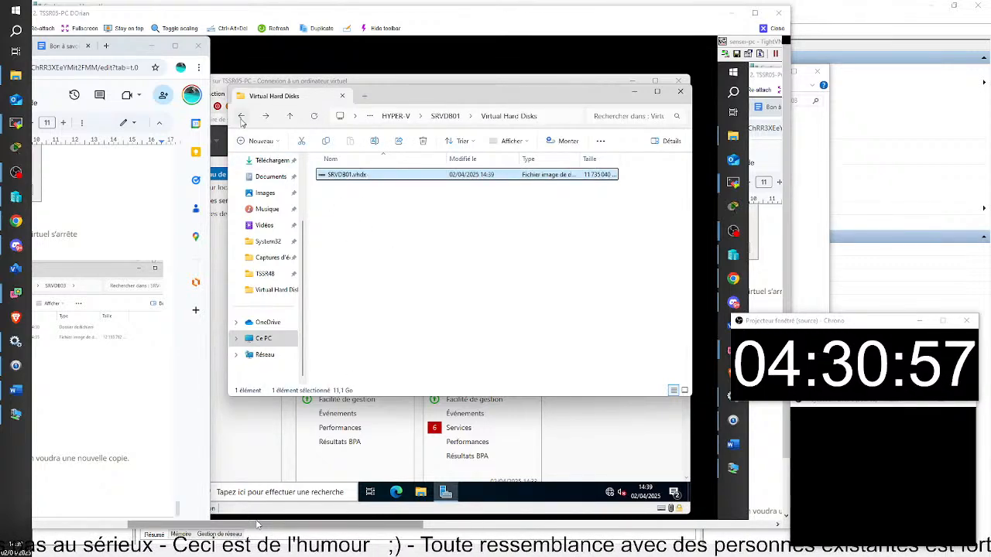
click(242, 120)
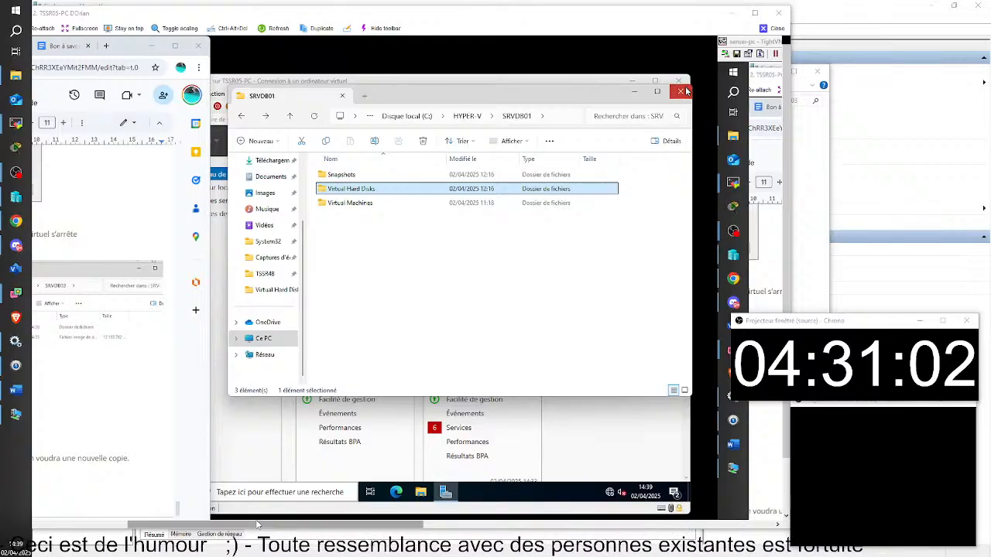
click(633, 93)
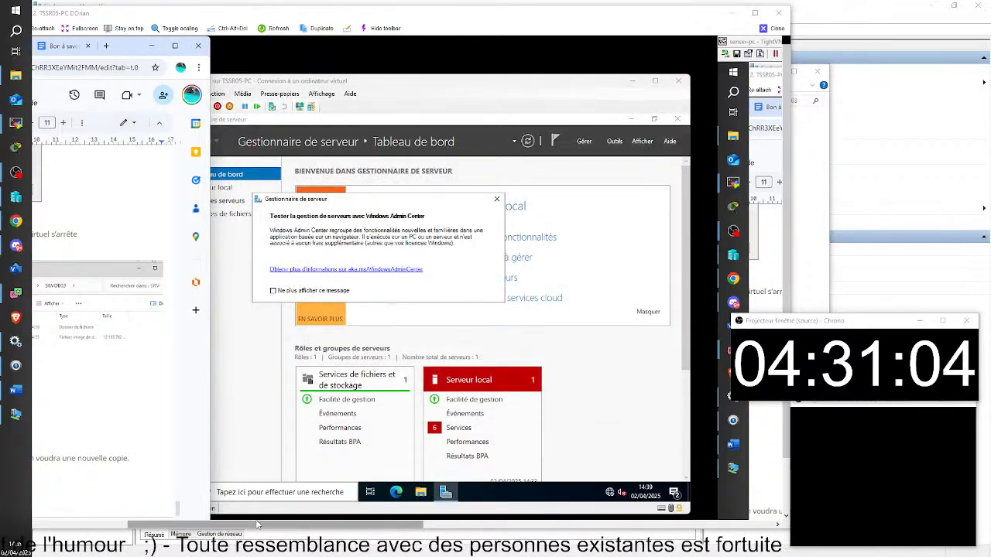
Open a new File Explorer window with Win+E.
key(super+e)
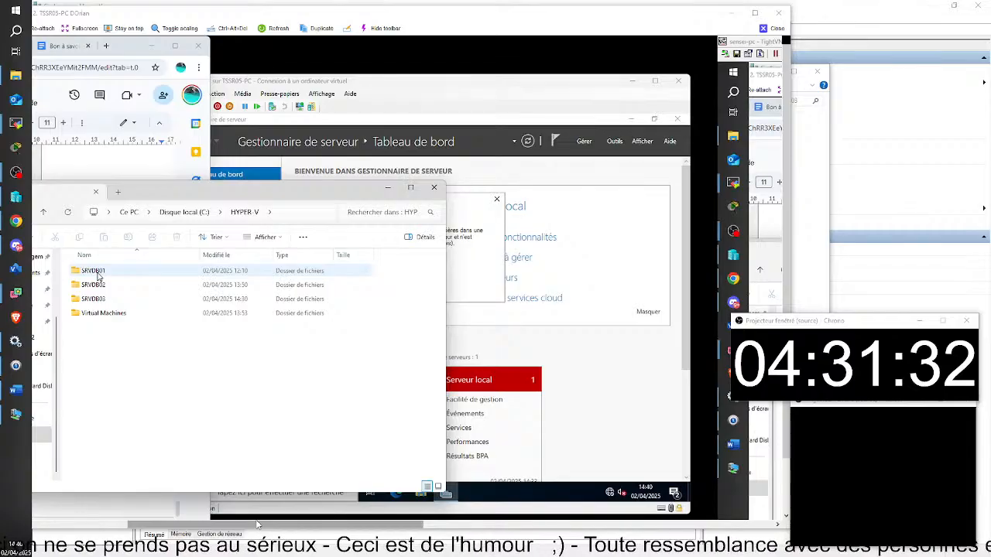
Paste the SRVDB01 folder from C:\HYPER-V into the empty C:\MODELS folder.
click(98, 276)
double_click(99, 275)
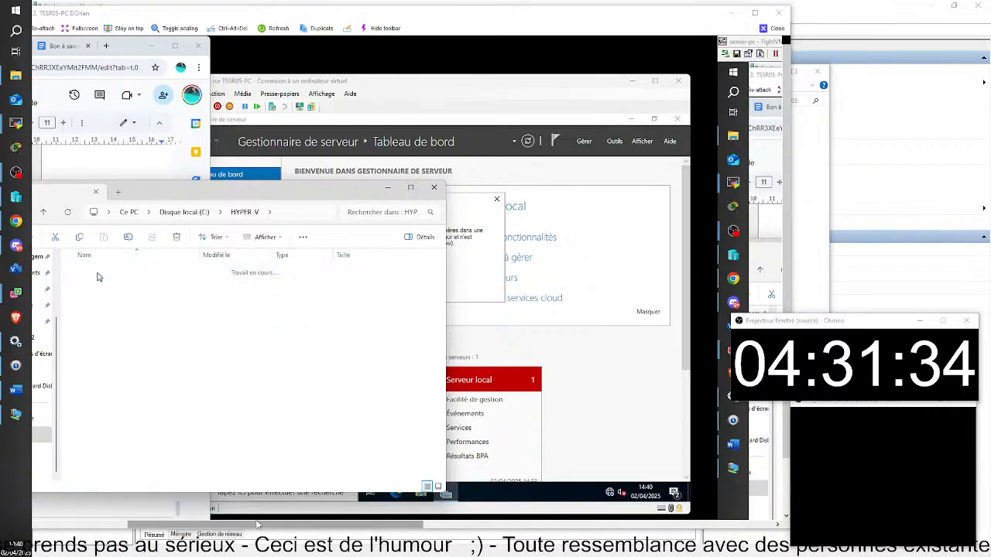
key(alt+Left)
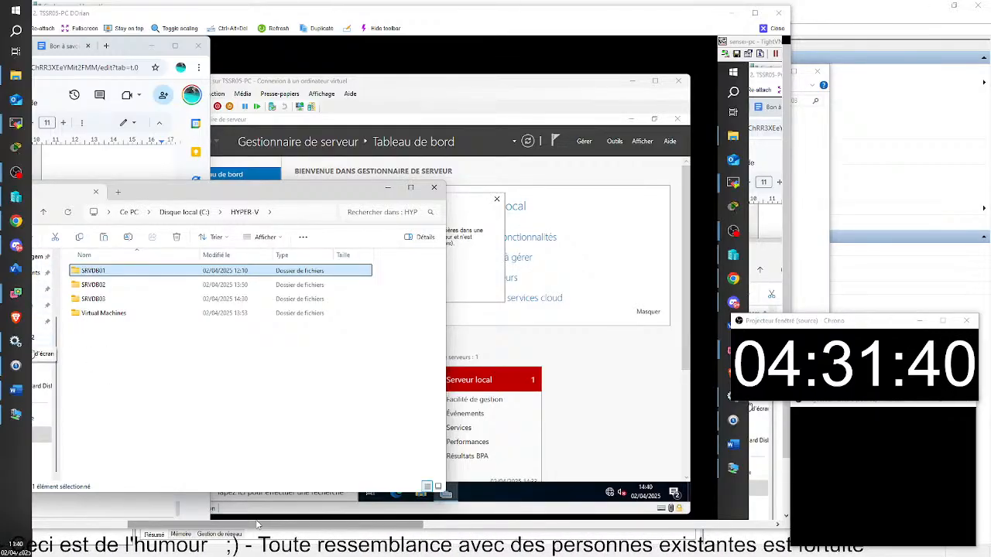
click(43, 435)
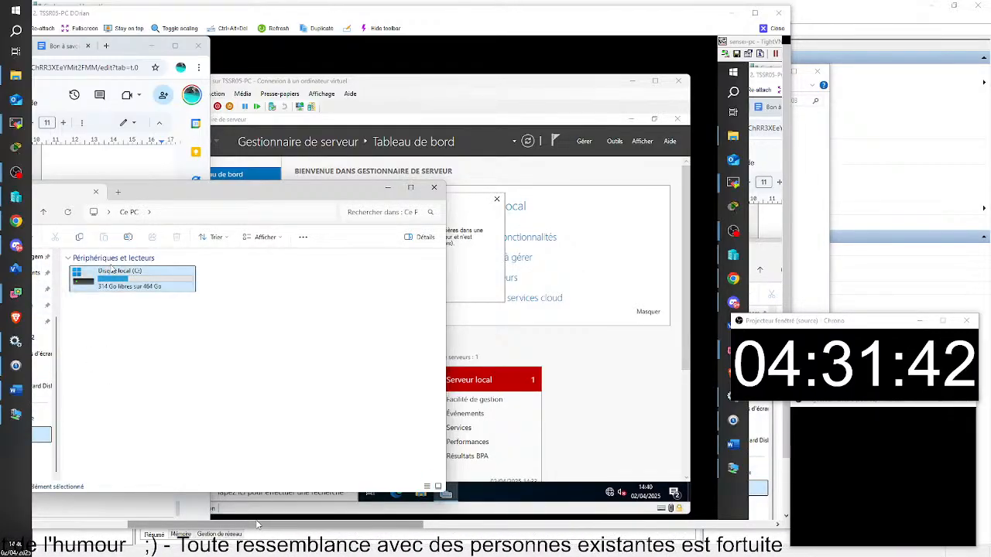
double_click(108, 279)
double_click(92, 299)
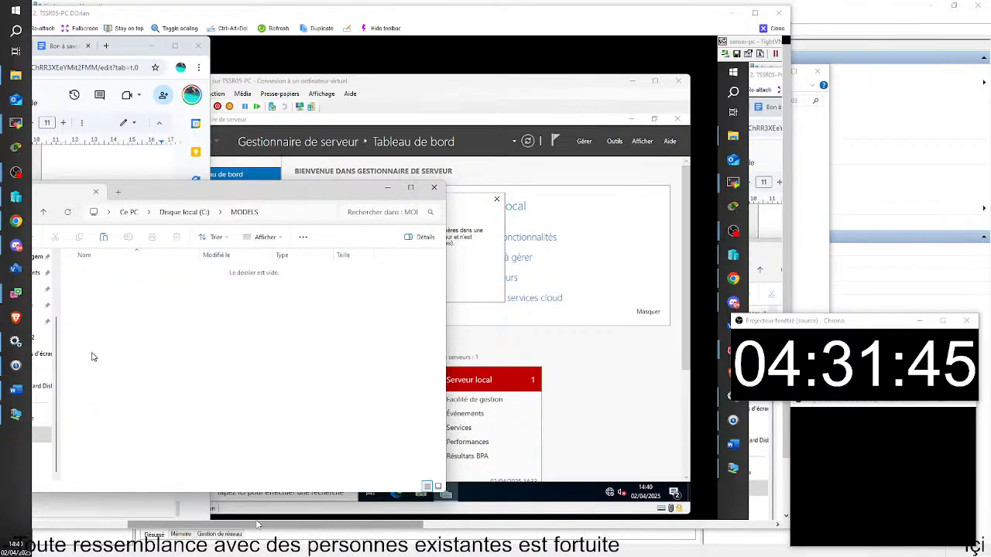
key(ctrl+v)
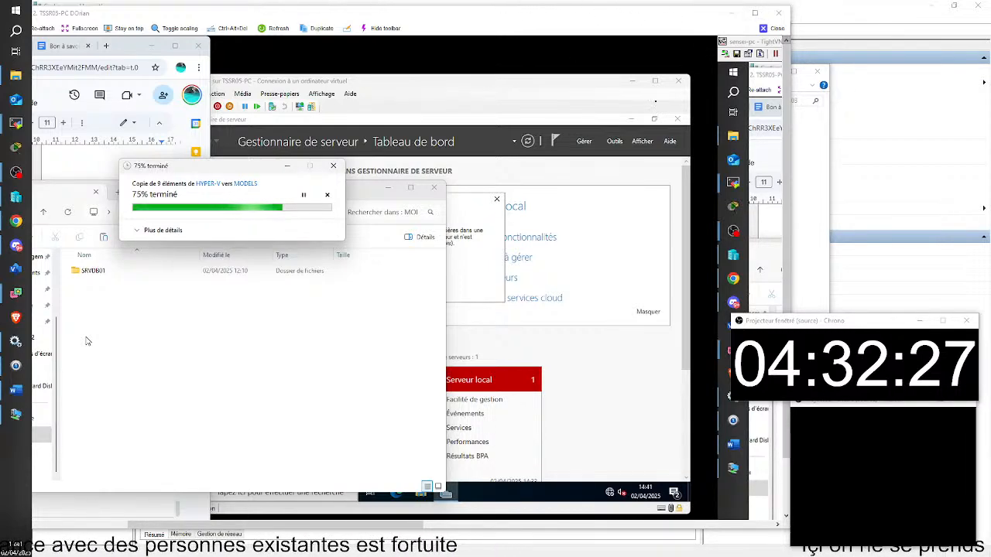
Close the first PC's remote session and move the second session window to the top left.
click(776, 28)
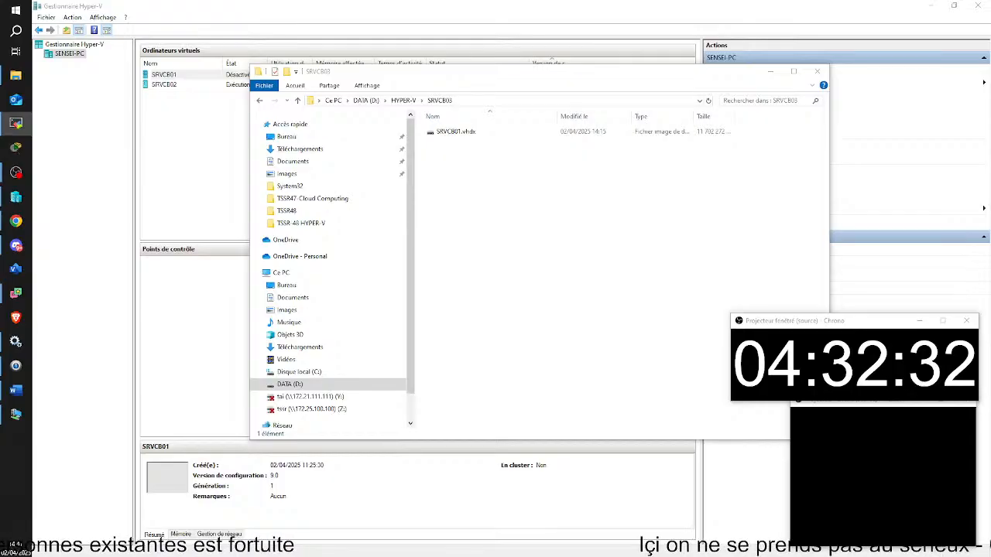
drag(990, 281, 436, 18)
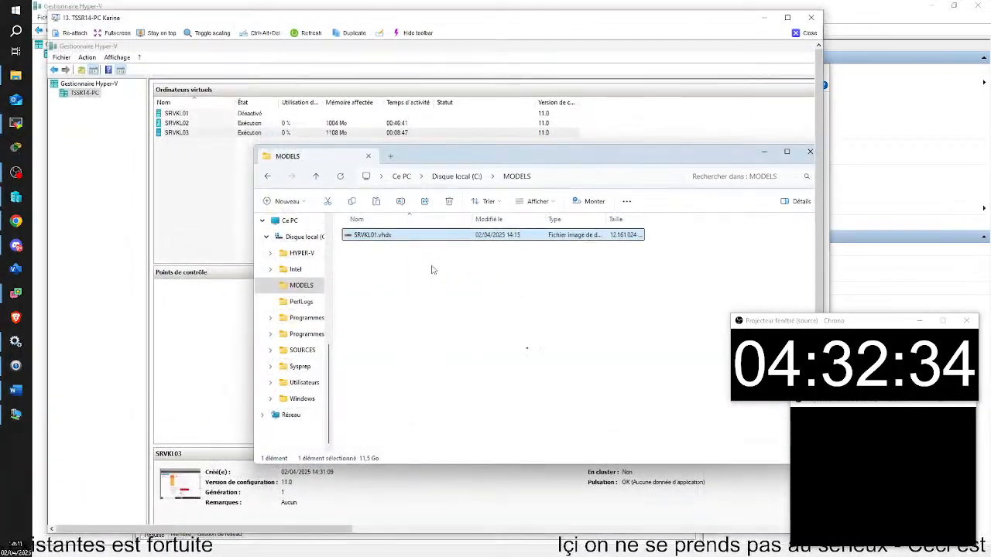
Select SRVKL01.vhdx in MODELS and clear its base name for renaming.
right_click(372, 236)
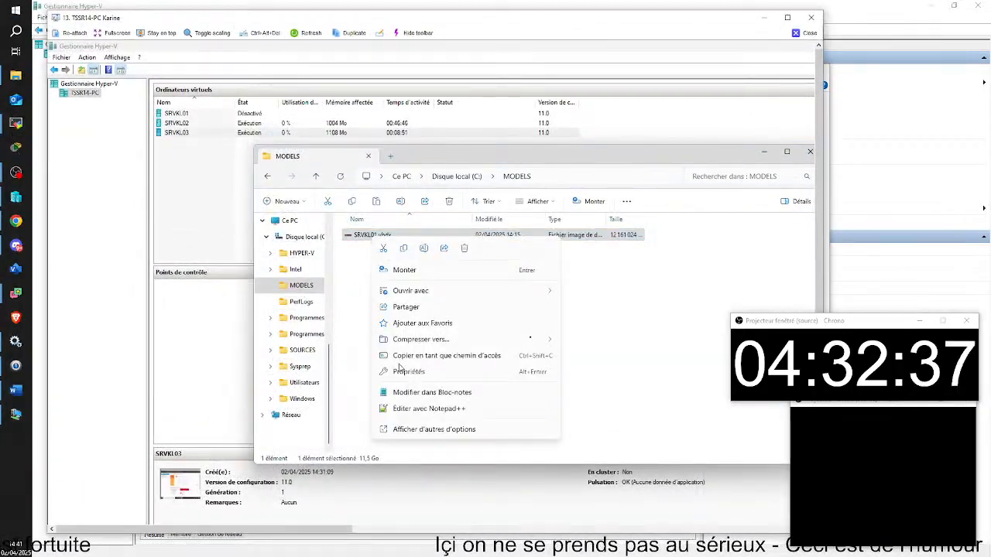
click(365, 254)
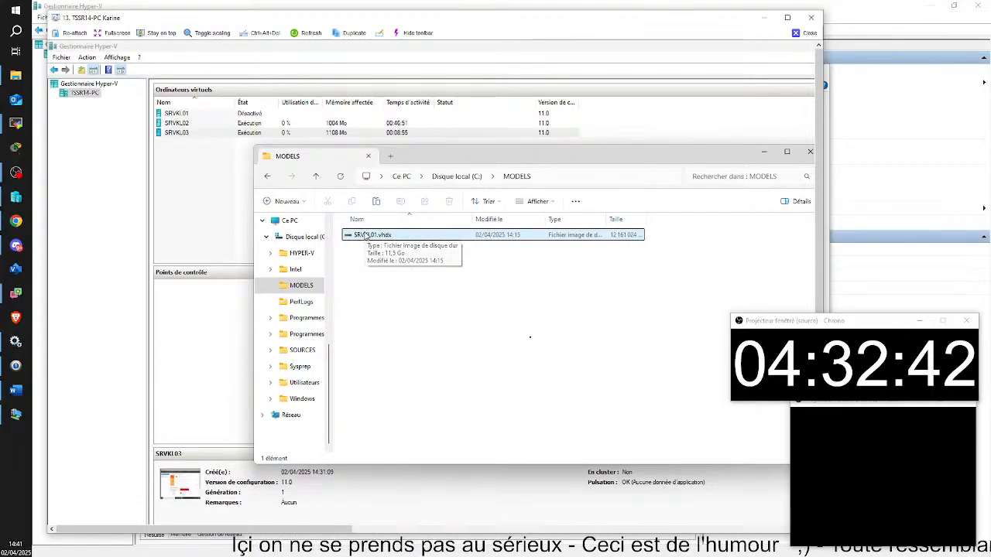
click(365, 236)
click(366, 237)
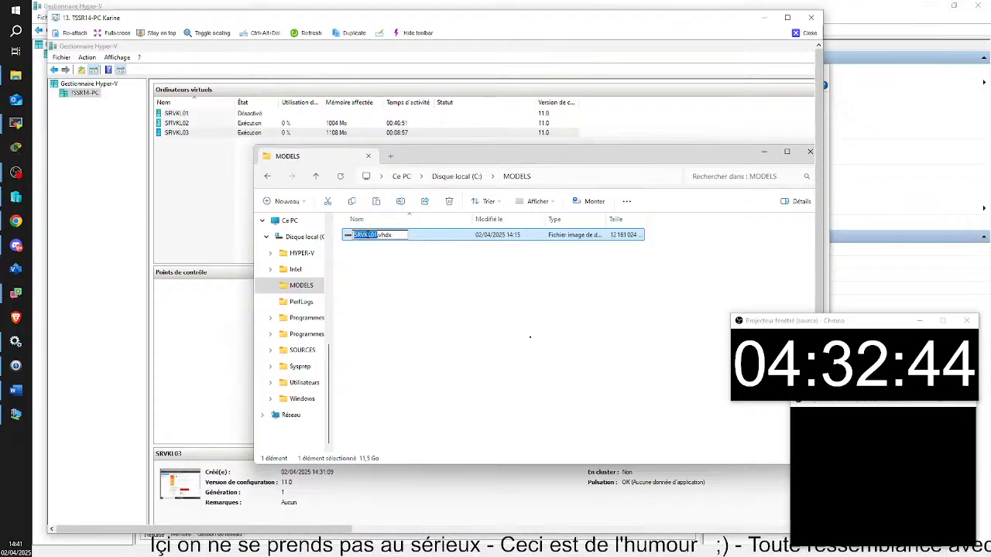
key(BackSpace)
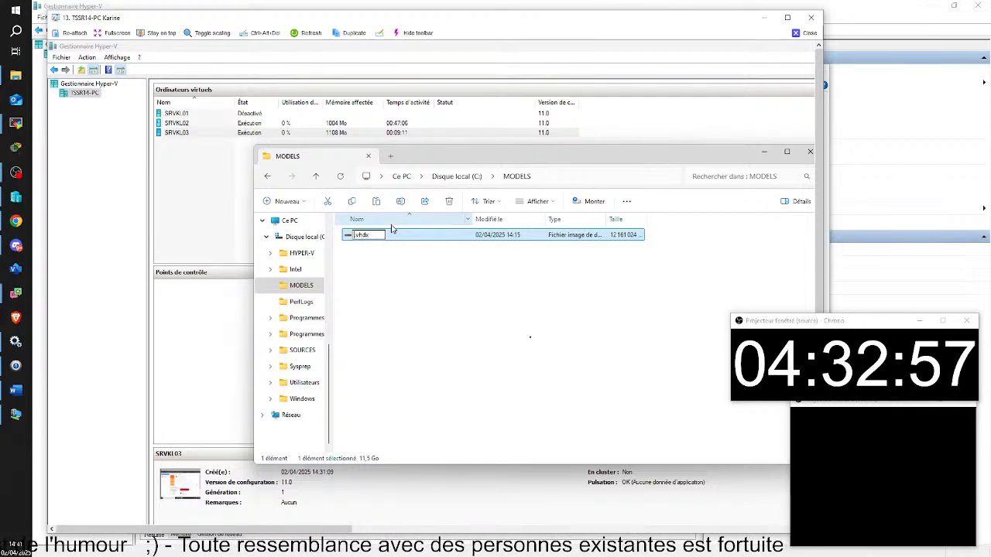
Enter and confirm the new name modelserveur-2022.vhdx.
text(model)
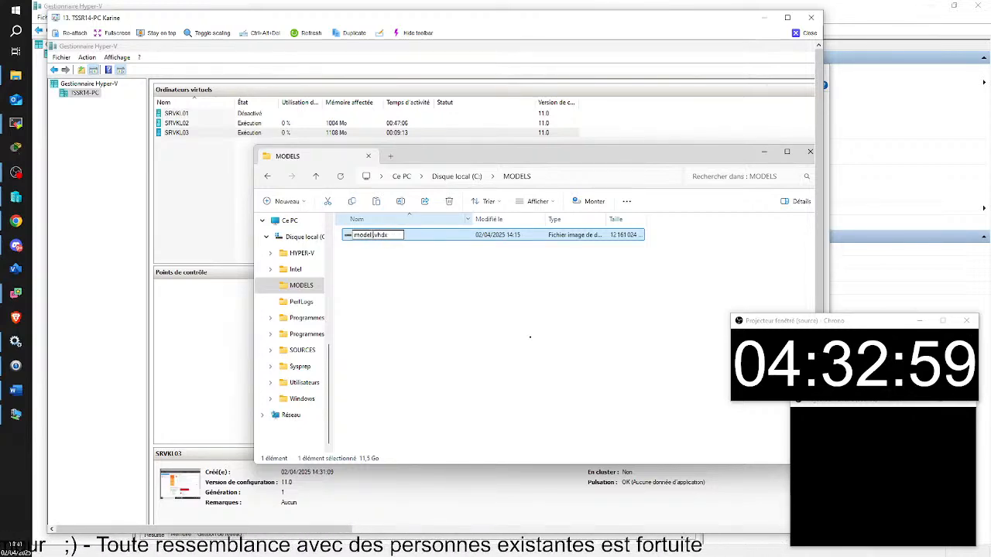
text( serveur)
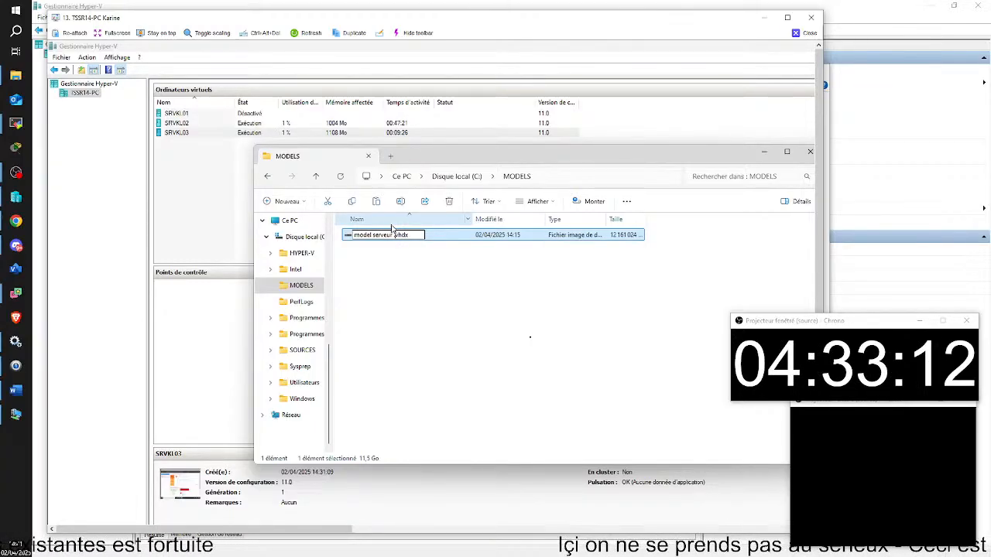
text(2022)
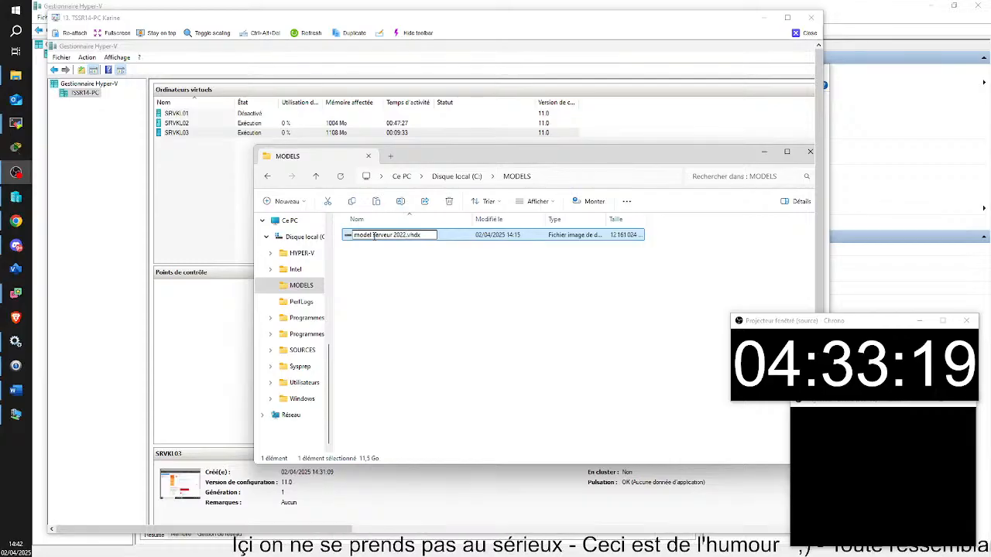
key(BackSpace)
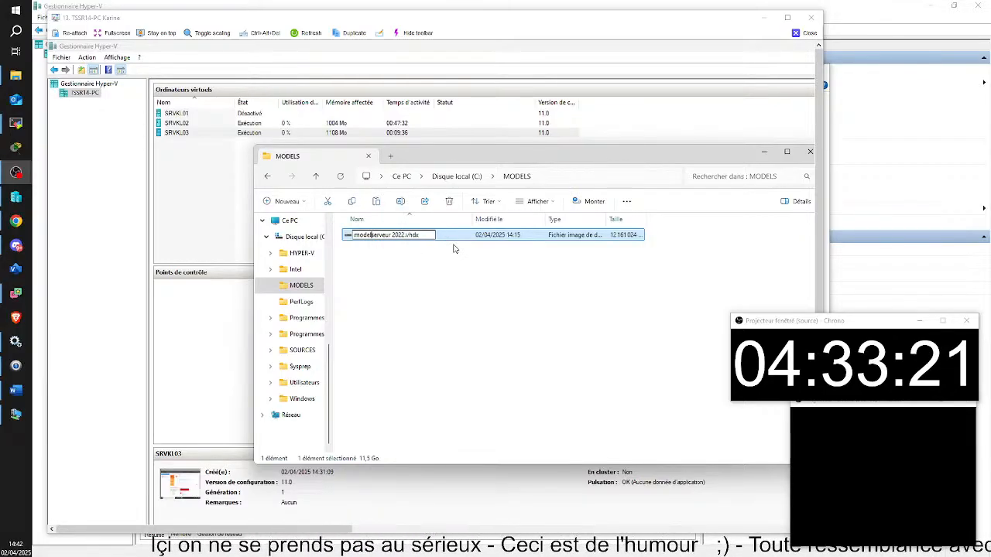
text(-)
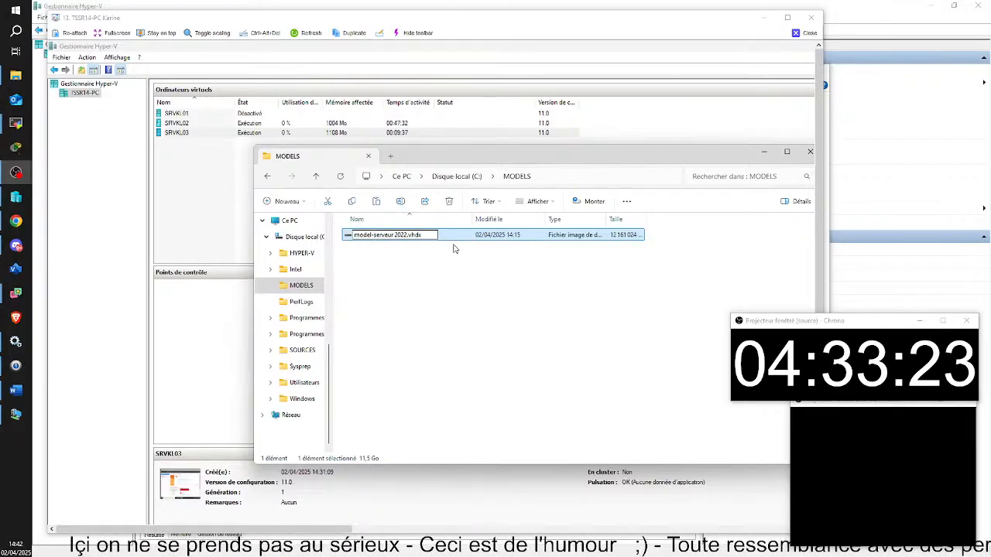
key(BackSpace)
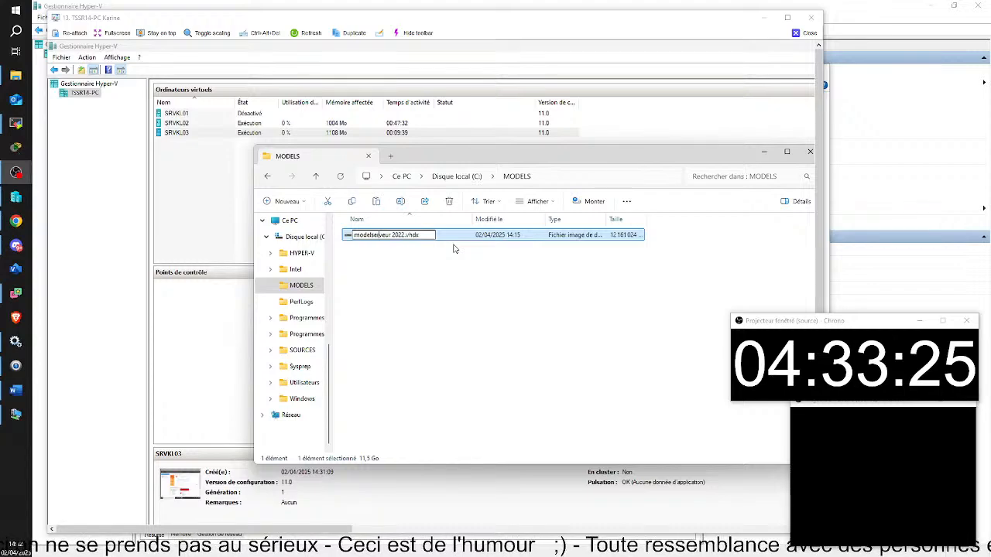
key(Right)
key(Right)
key(Right)
key(Right)
key(Right)
key(Right)
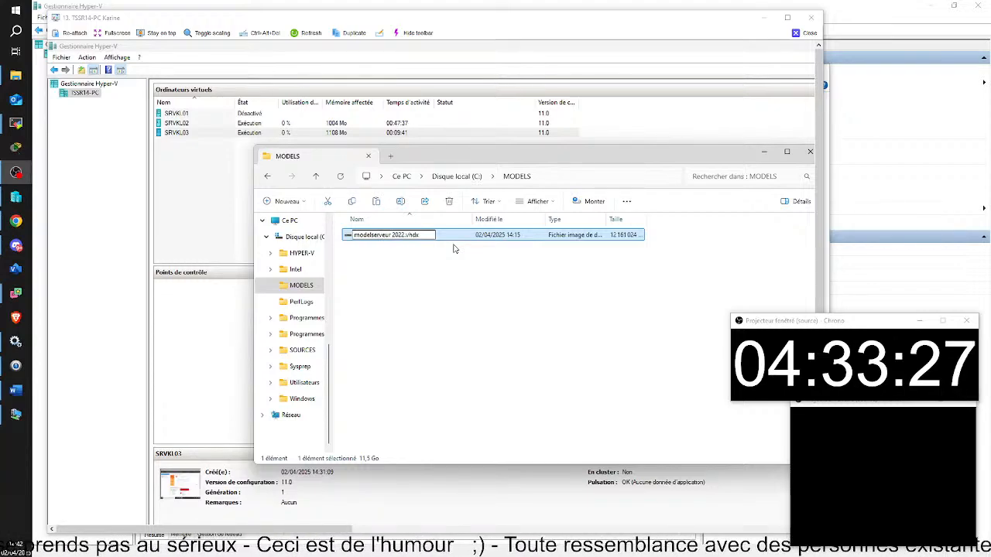
key(Right)
key(Delete)
text(-)
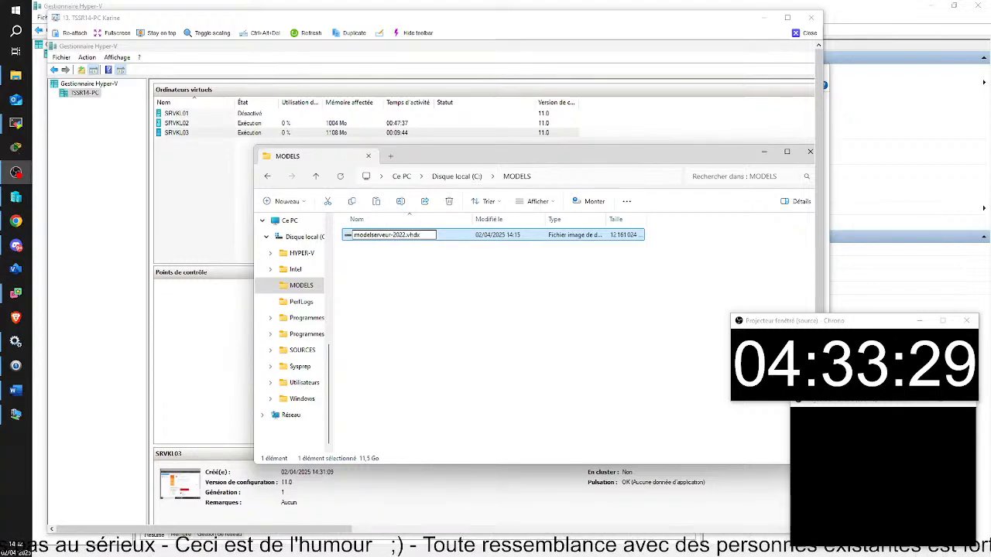
click(499, 341)
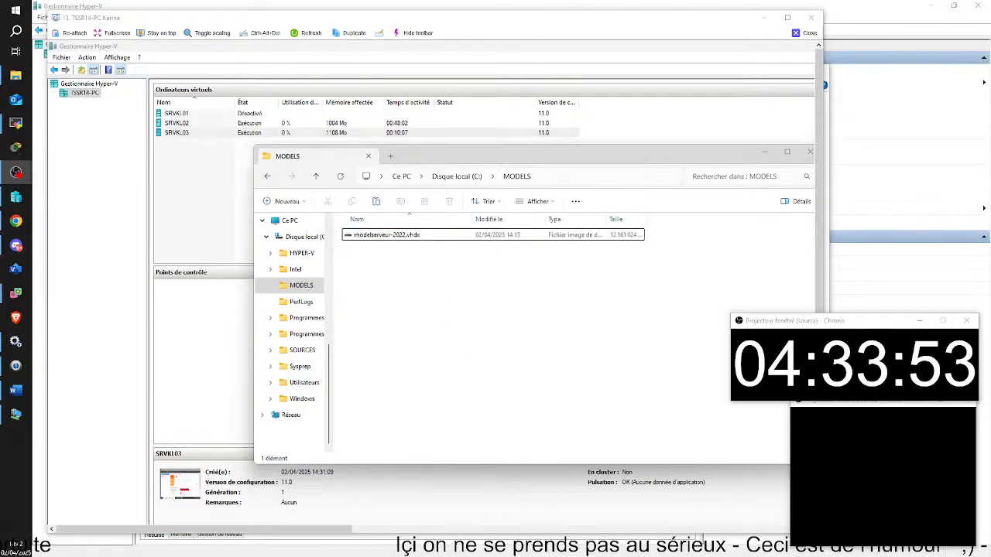
click(763, 152)
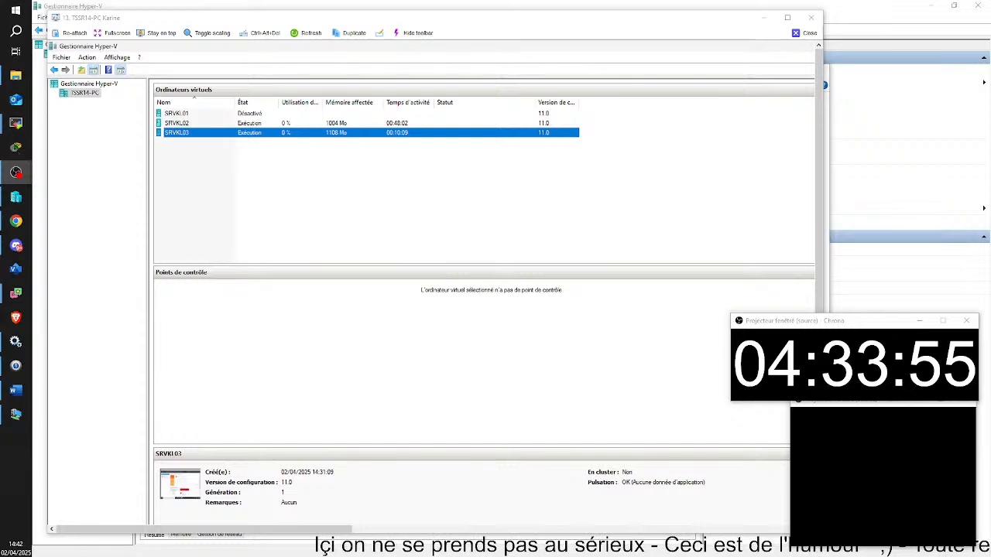
Return to C:\MODELS and copy the modelserveur-2022.vhdx template.
key(alt+Tab)
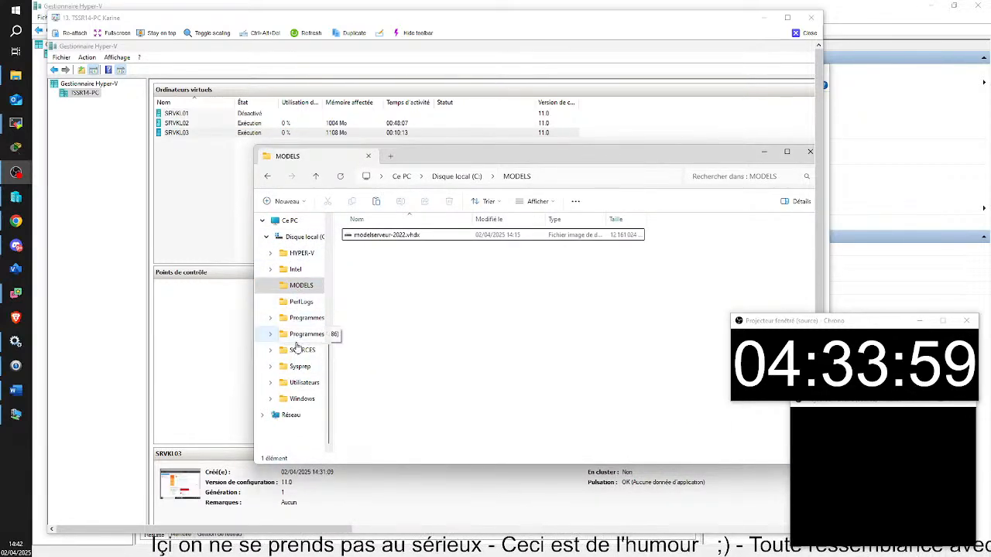
click(295, 256)
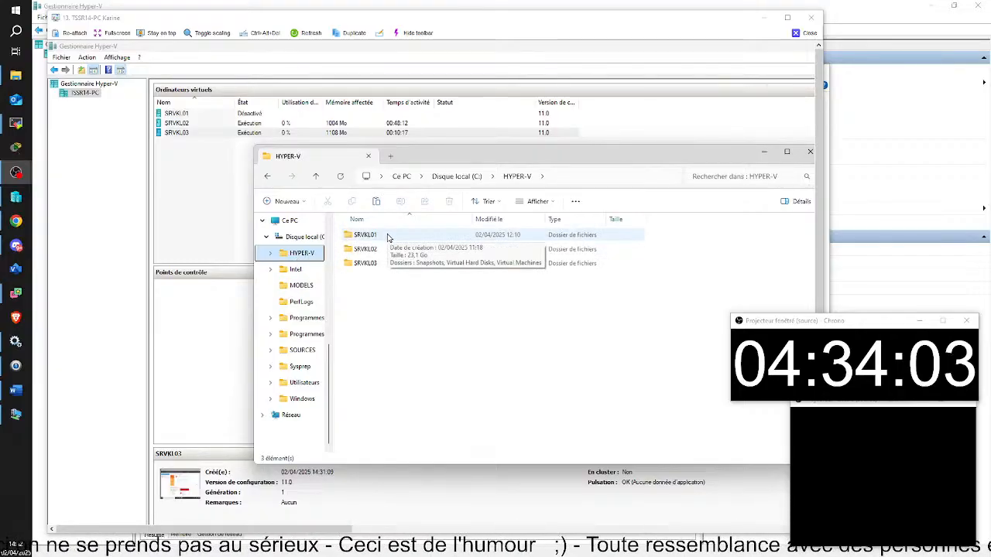
click(302, 286)
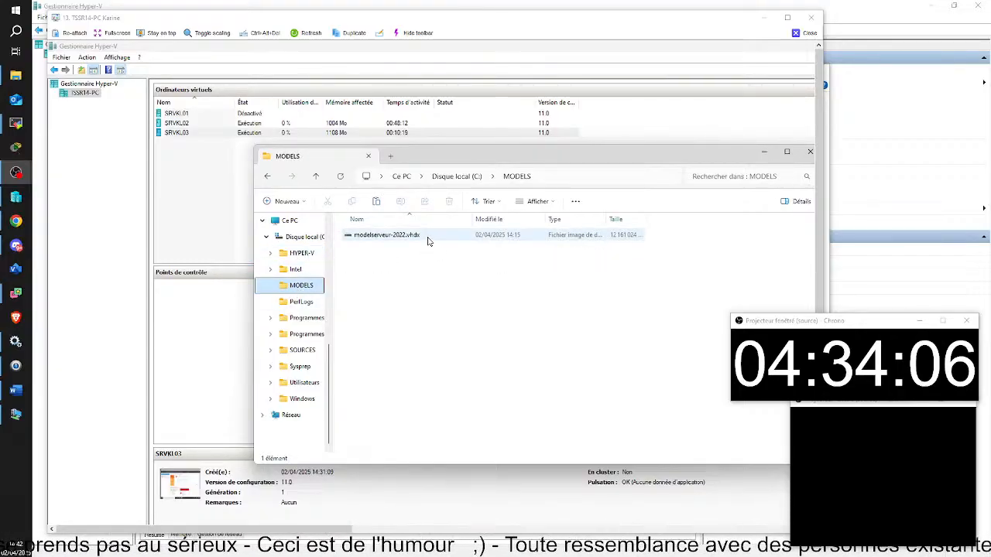
right_click(427, 239)
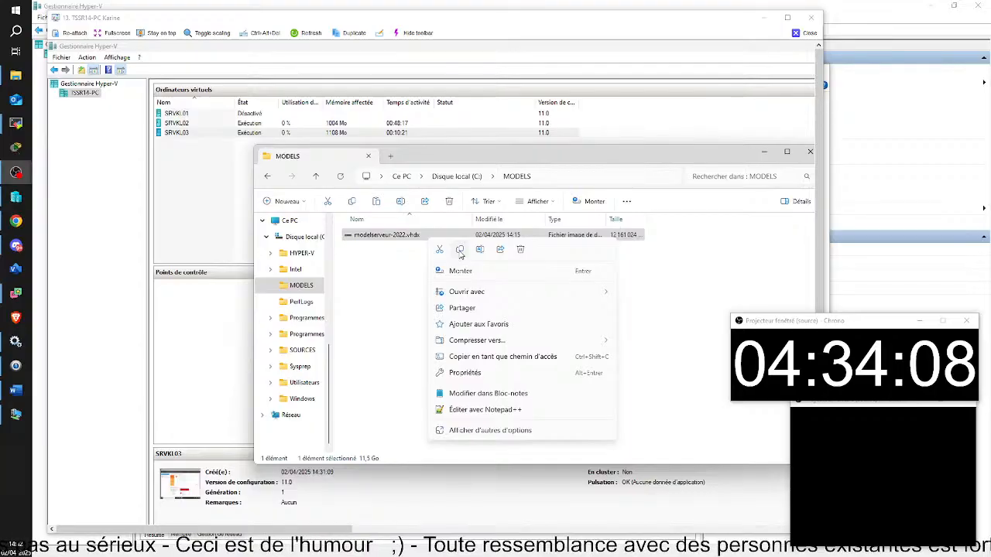
click(460, 251)
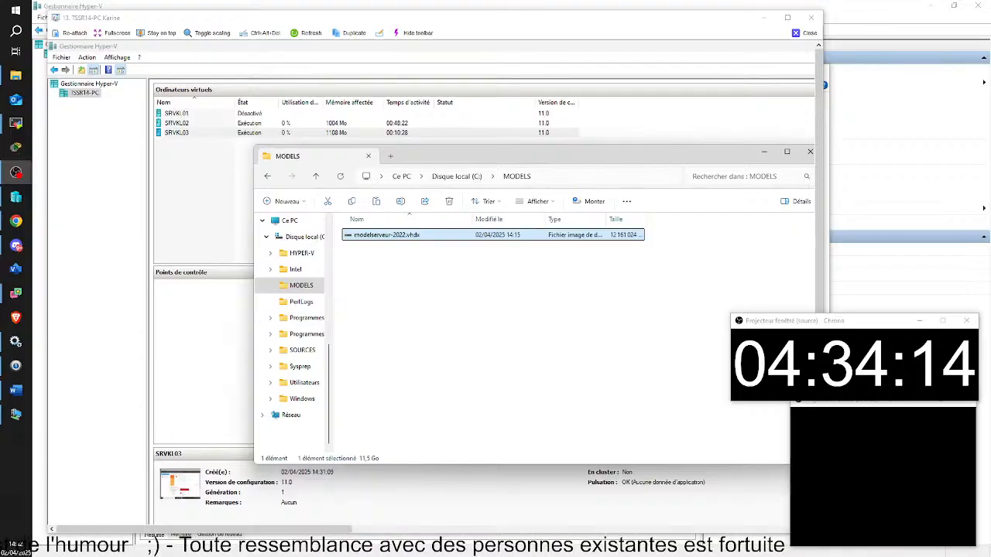
Browse the C: drive root, look inside Sysprep, then return to the C: root.
mouse_move(567, 535)
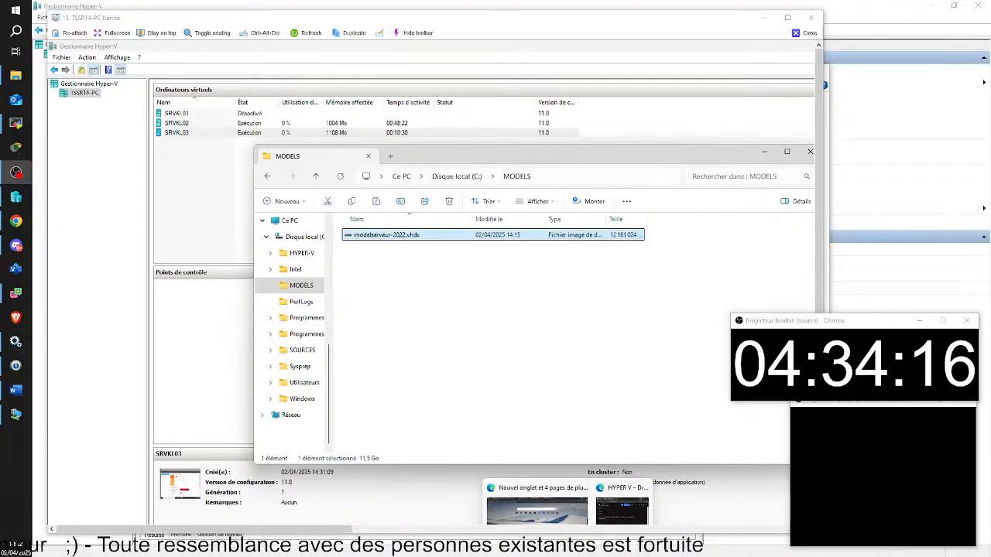
click(300, 240)
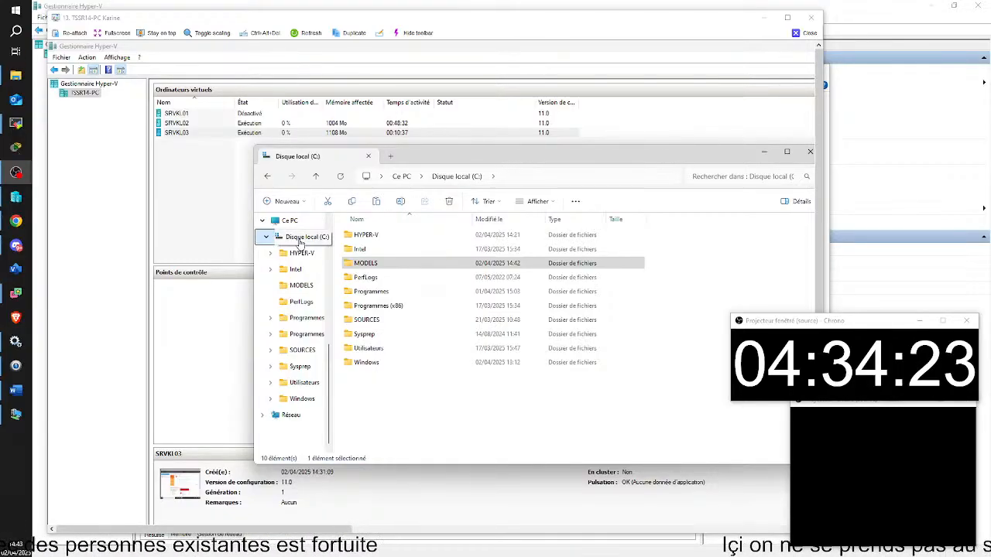
click(303, 368)
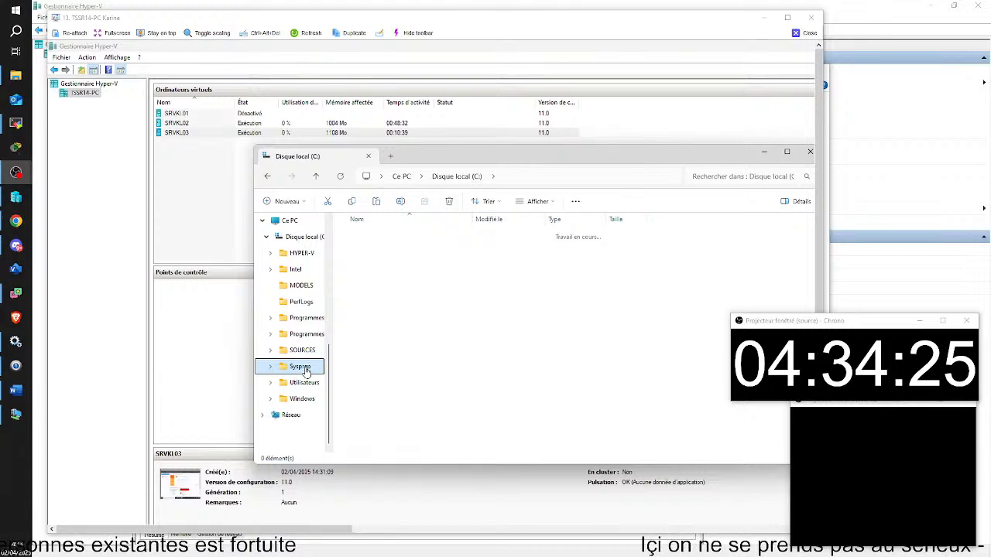
click(302, 237)
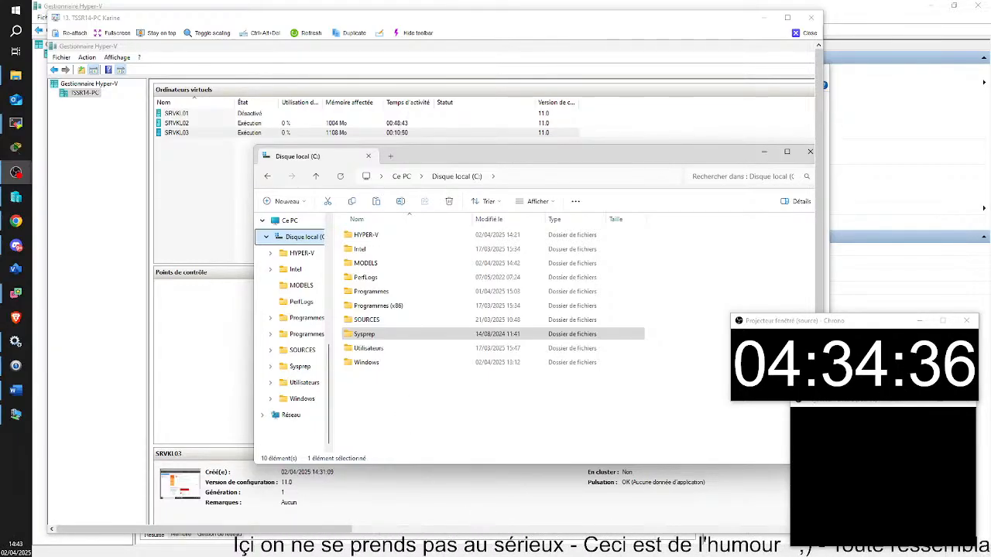
click(189, 336)
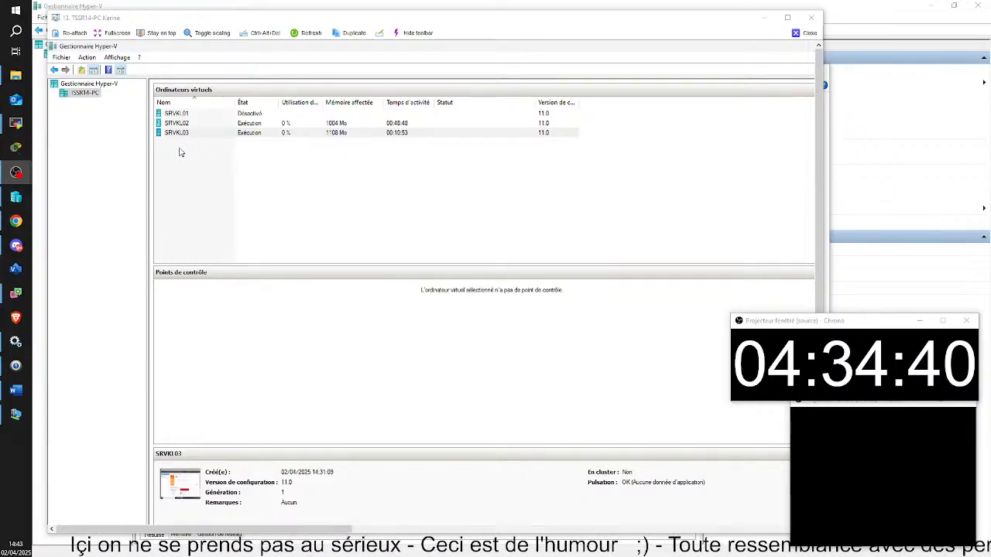
click(180, 152)
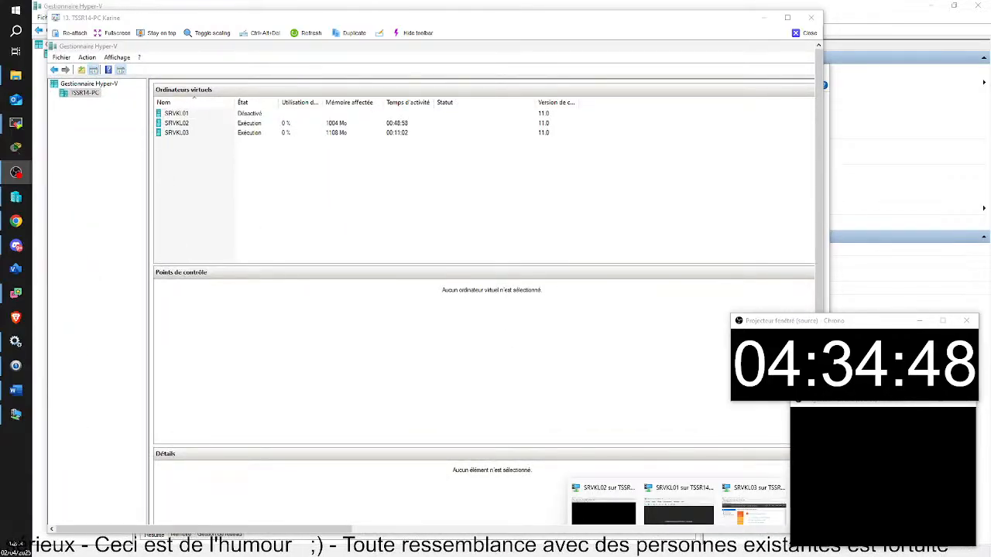
click(744, 514)
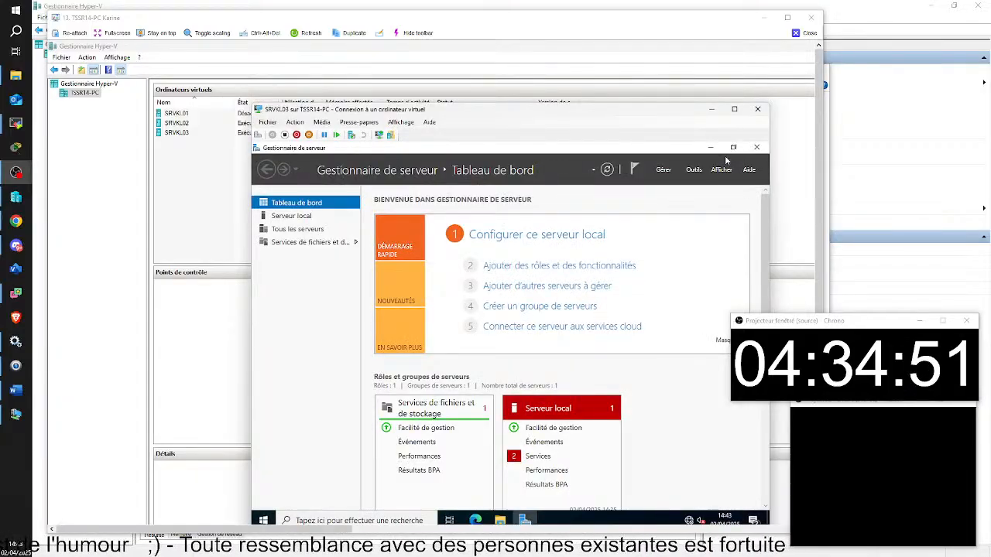
click(712, 110)
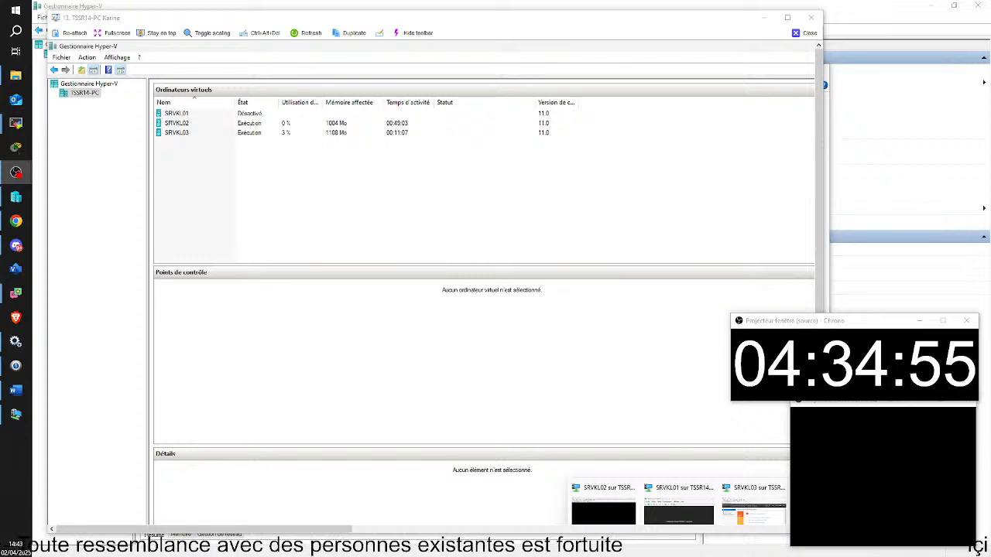
click(547, 517)
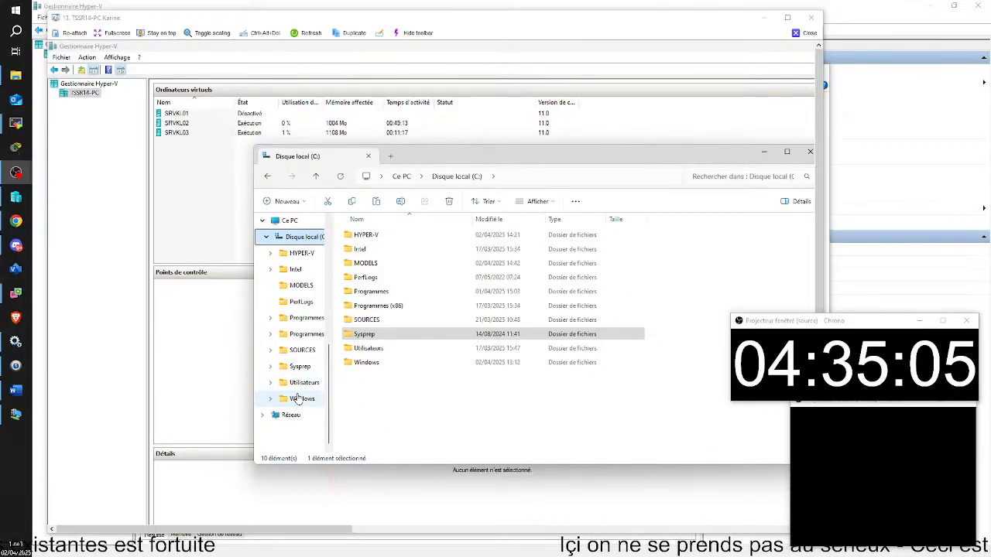
Create a new folder in C:\HYPER-V and name it SRVKL04, beside SRVKL01–SRVKL03.
click(266, 237)
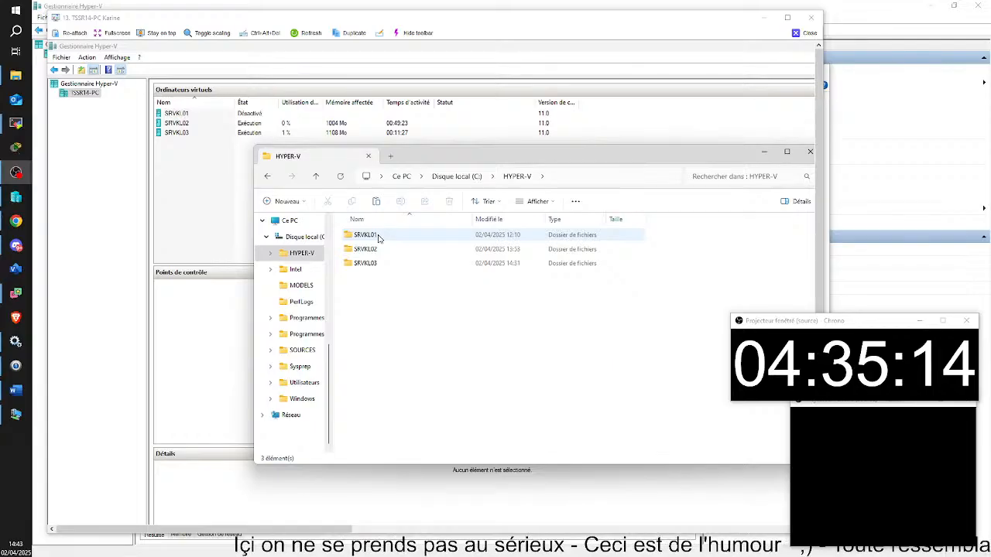
right_click(376, 288)
click(421, 446)
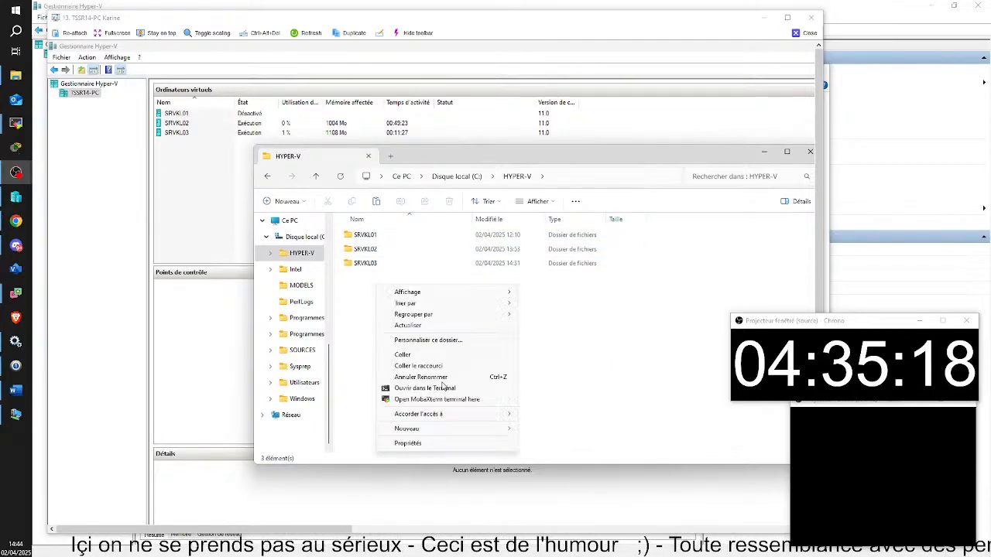
mouse_move(425, 433)
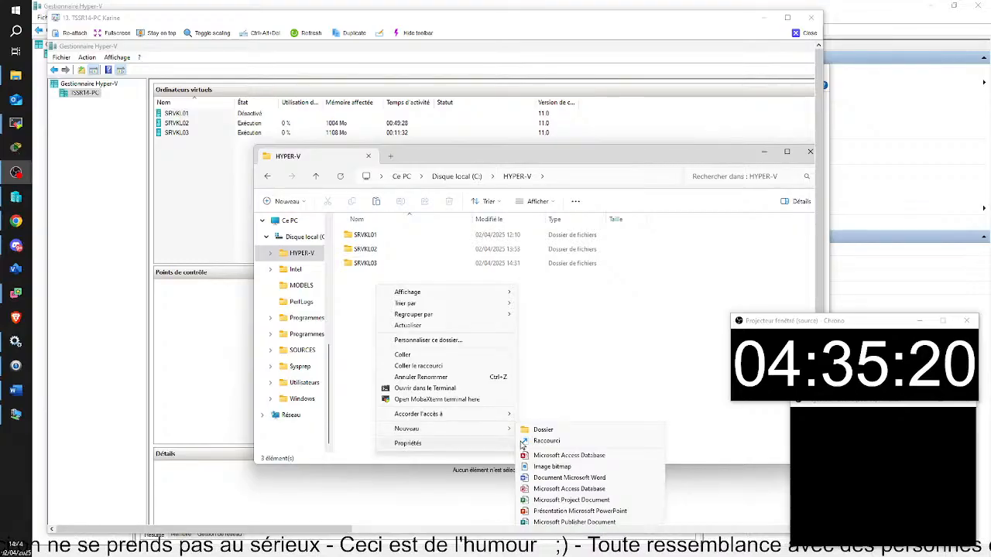
click(544, 431)
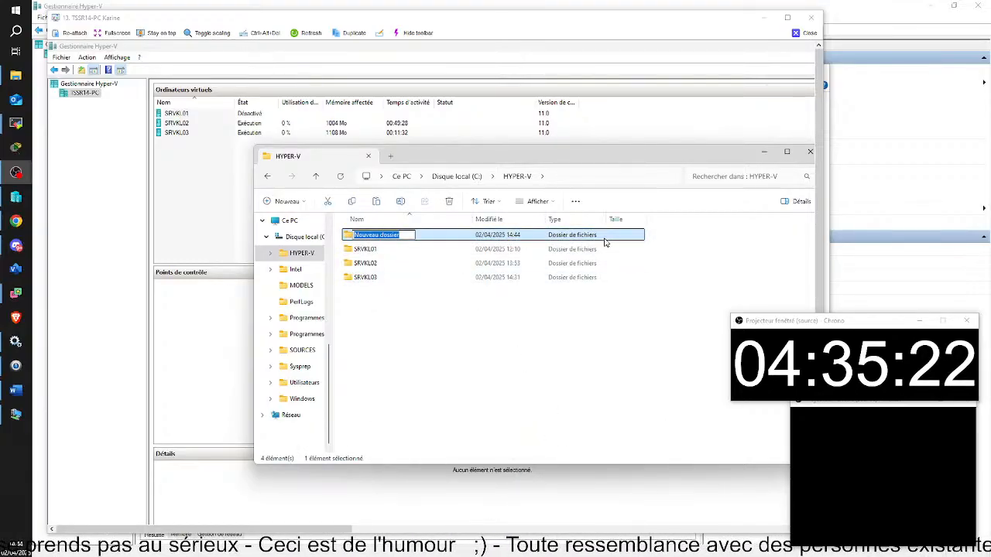
key(BackSpace)
text(S)
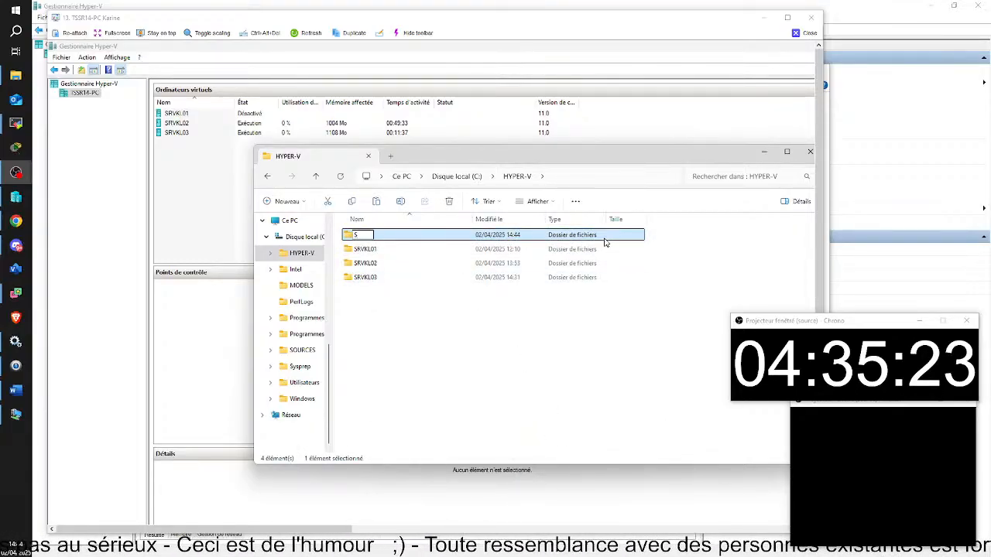
text(R)
key(BackSpace)
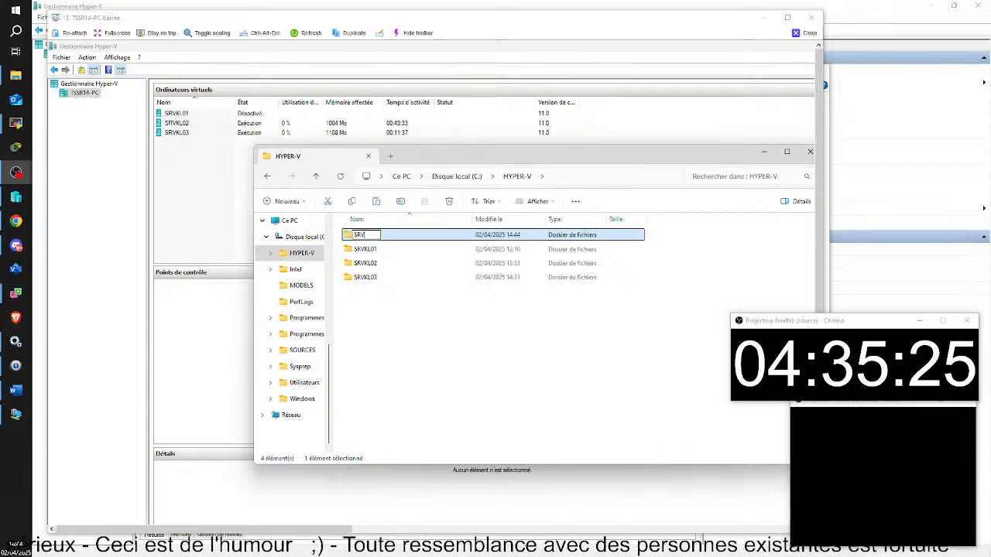
text(VKL04)
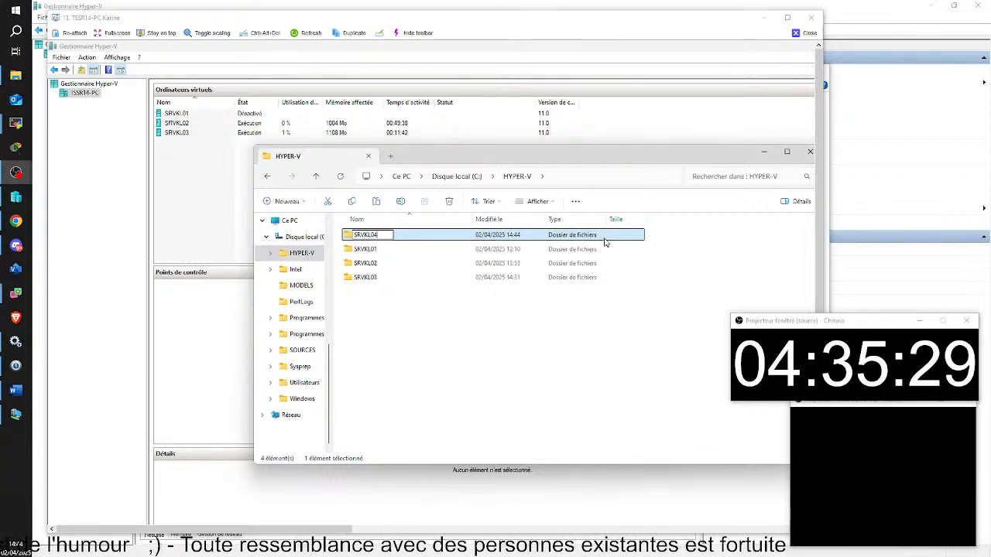
key(Return)
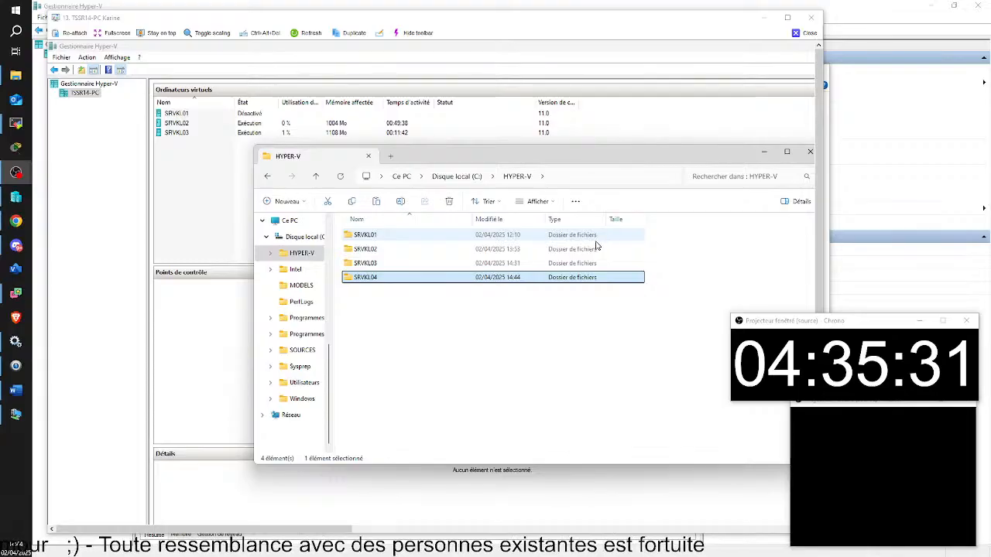
Copy the modelserveur-2022.vhdx template from the MODELS folder.
right_click(386, 279)
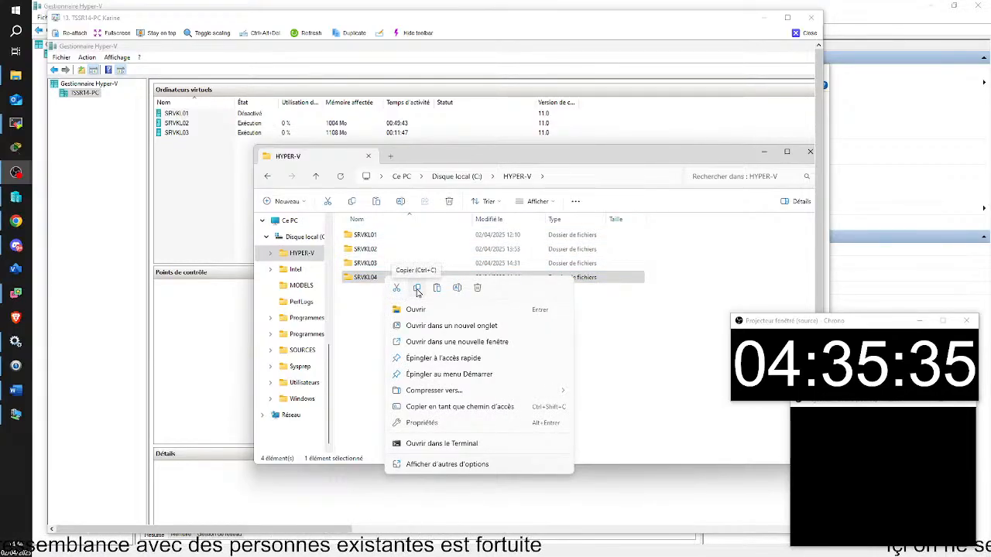
click(416, 290)
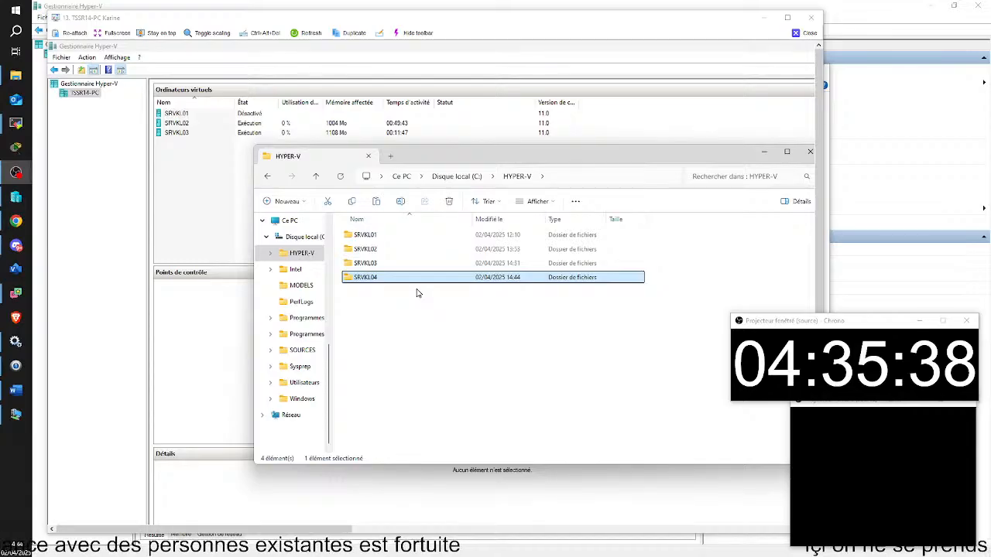
click(369, 237)
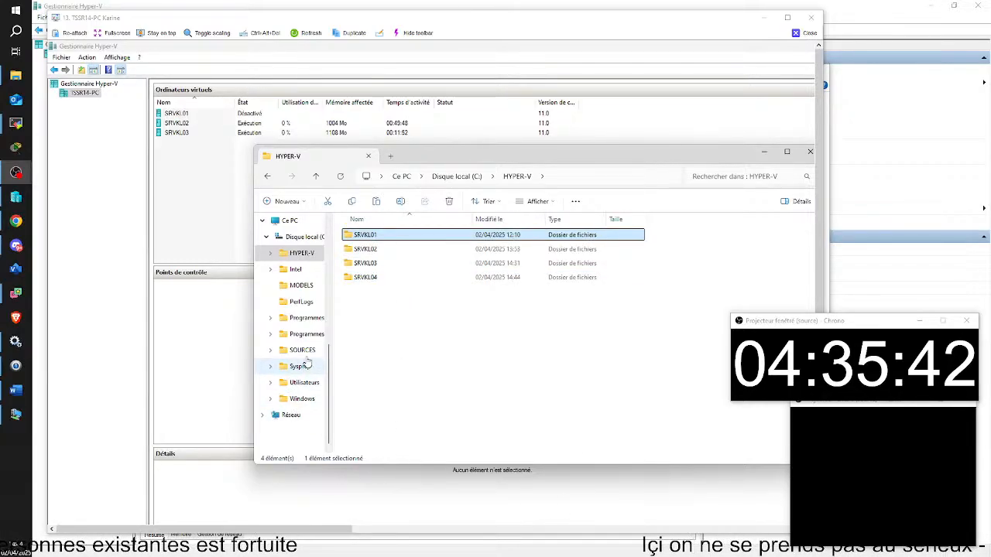
click(294, 288)
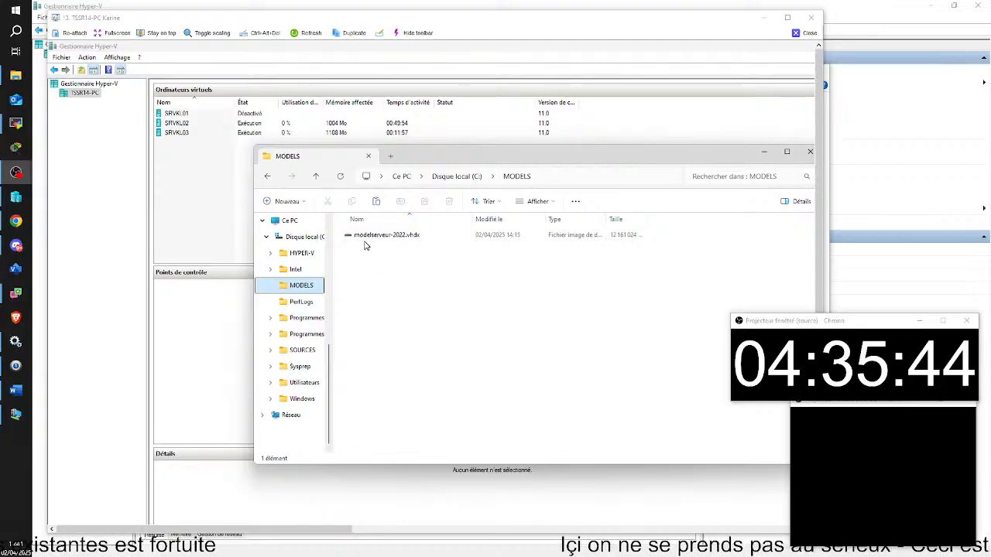
right_click(365, 240)
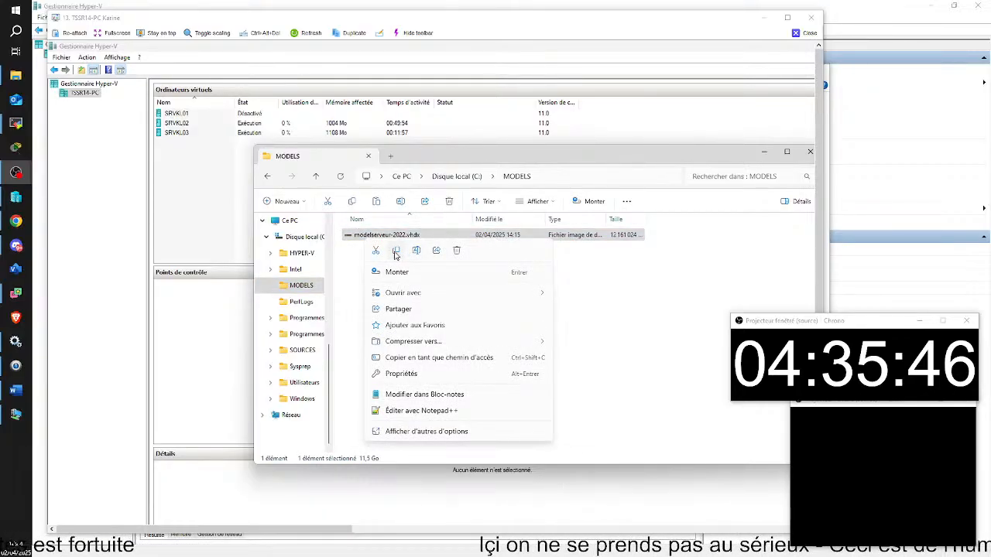
click(396, 252)
Paste the template into the SRVKL04 folder under C:\HYPER-V.
click(309, 259)
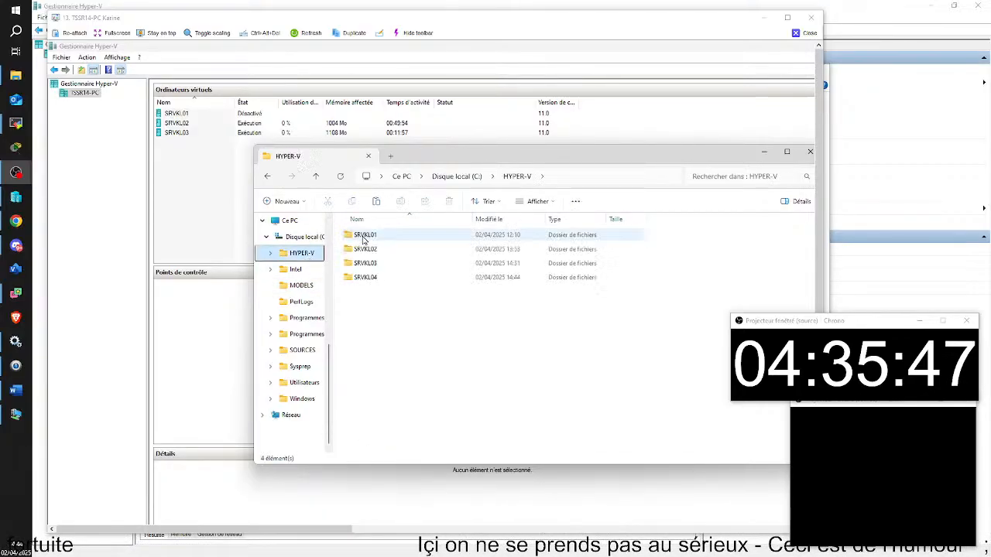
click(373, 278)
right_click(374, 281)
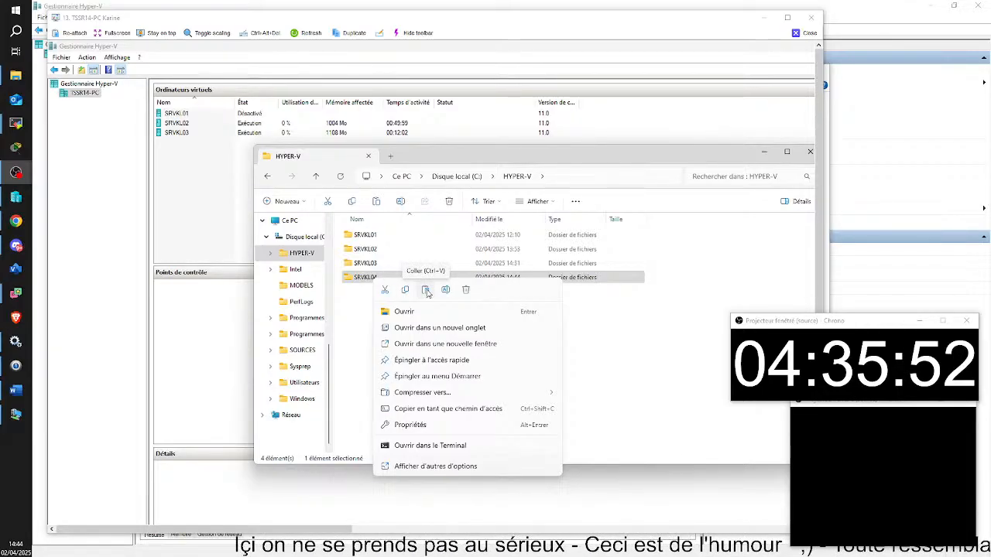
click(425, 290)
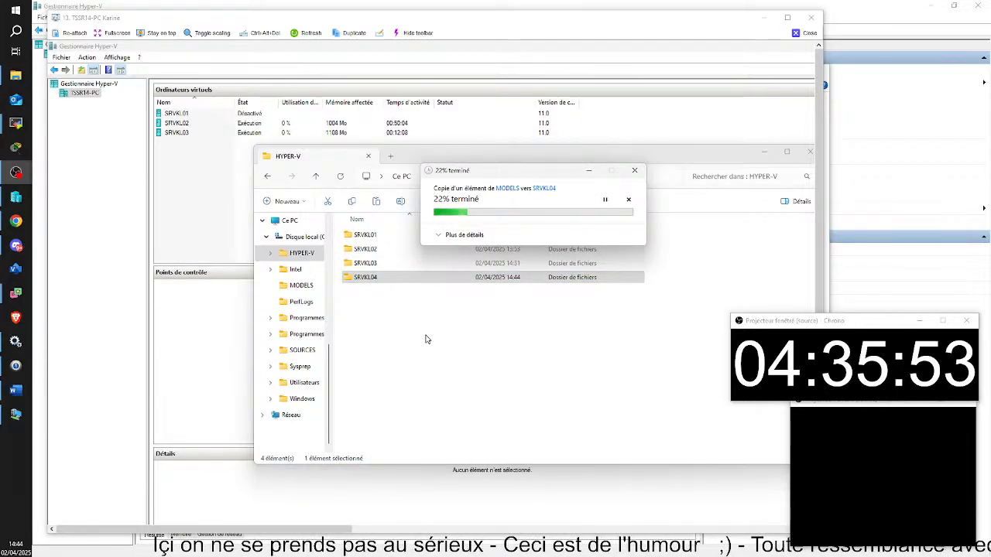
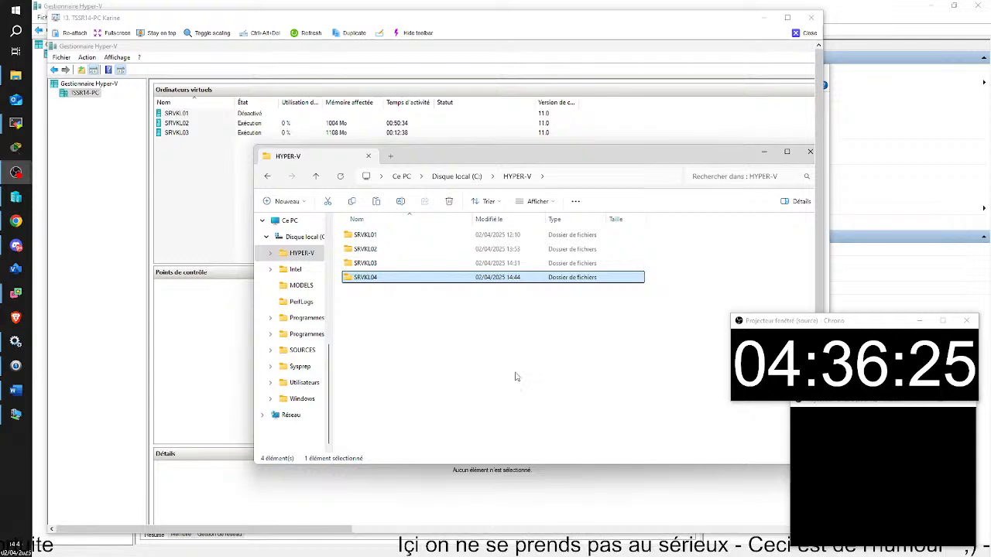
Close the HYPER-V folder window and return to Hyper-V Manager with the New Virtual Machine wizard.
click(229, 195)
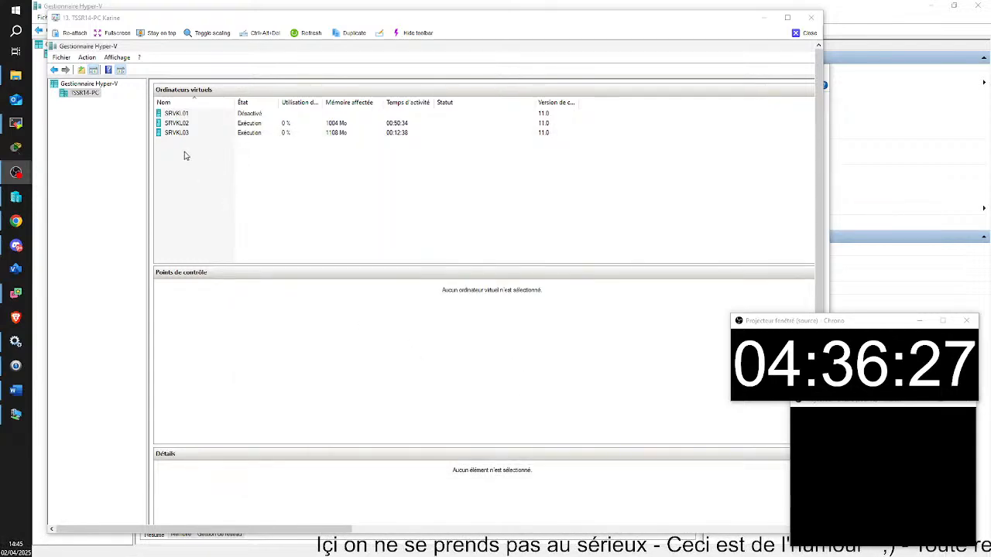
right_click(185, 156)
click(185, 158)
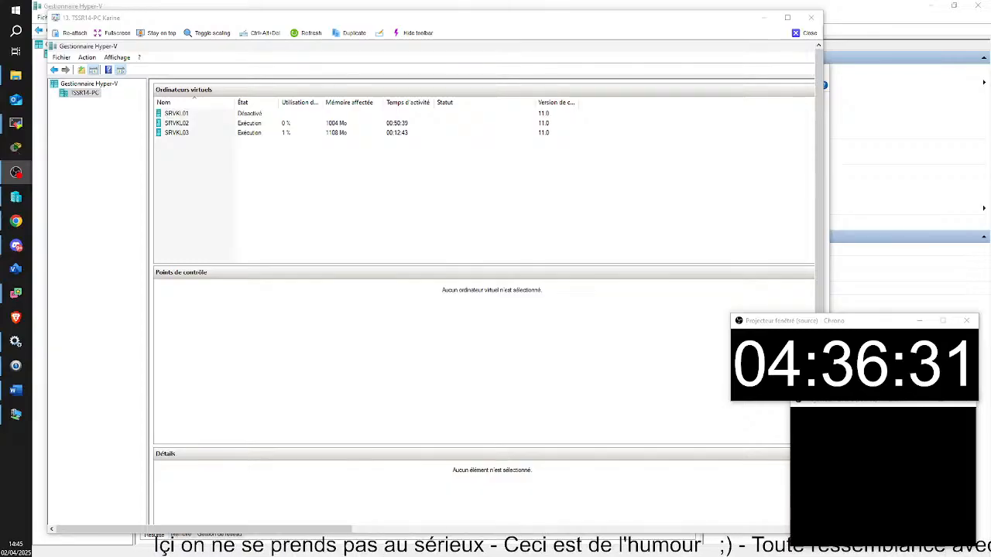
key(alt+Tab)
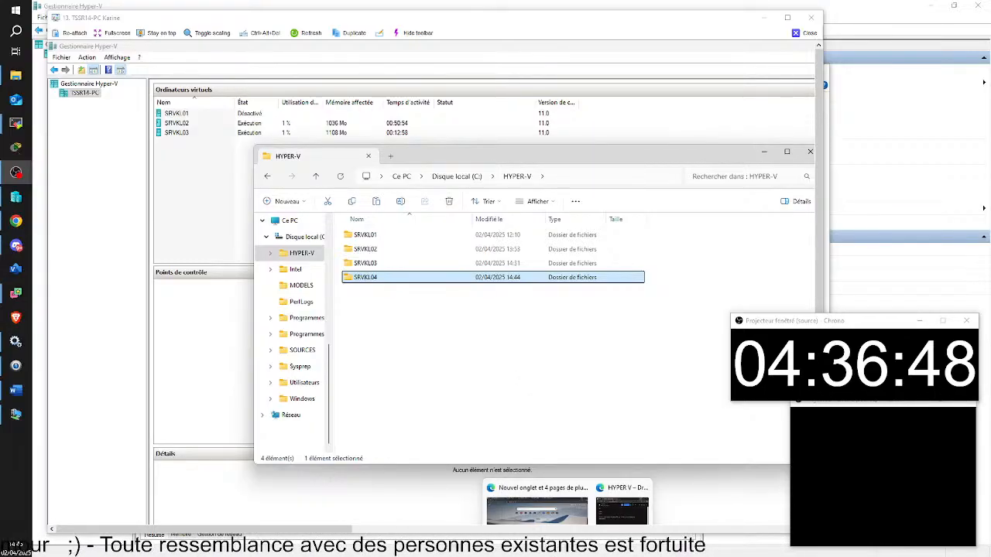
click(590, 551)
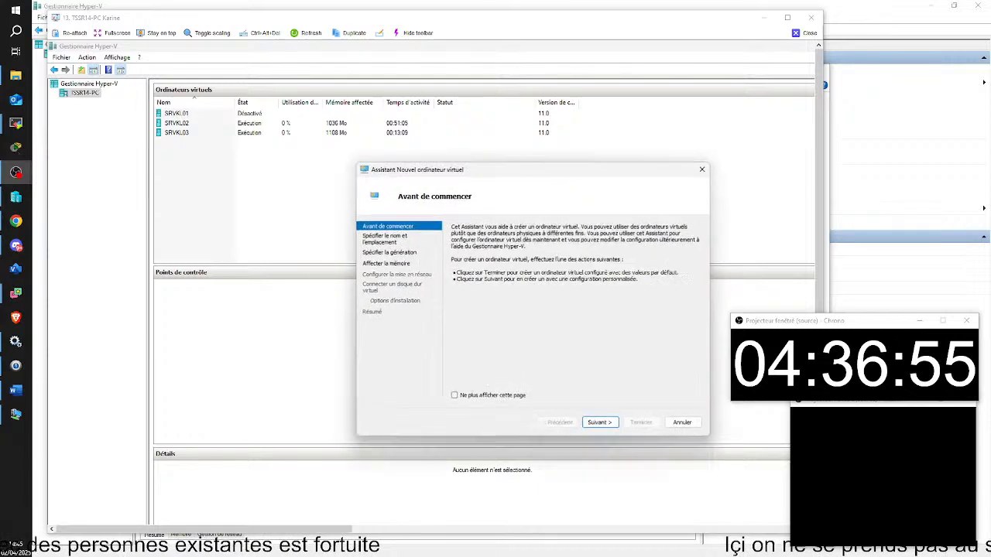
Name the new virtual machine SRVKL04.
click(602, 425)
key(BackSpace)
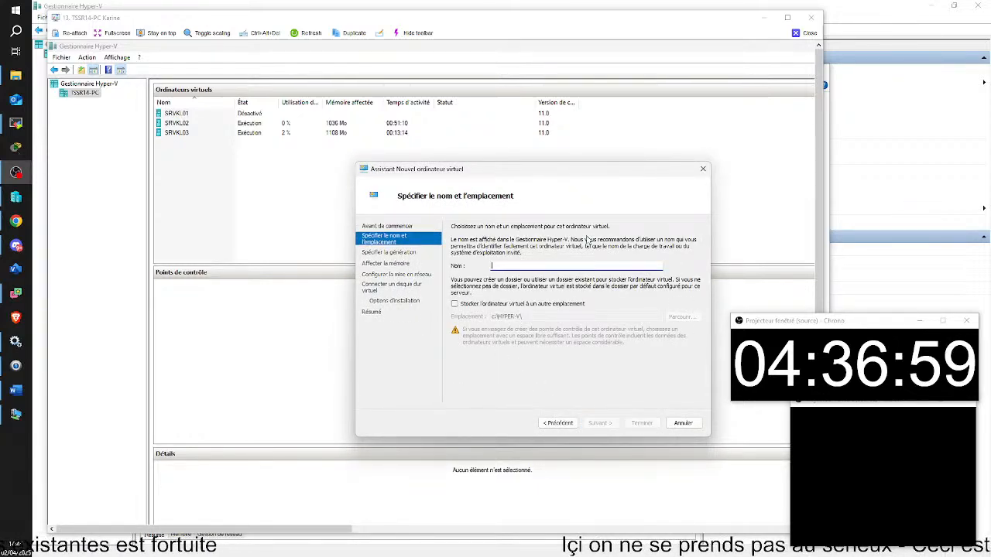
text(SR)
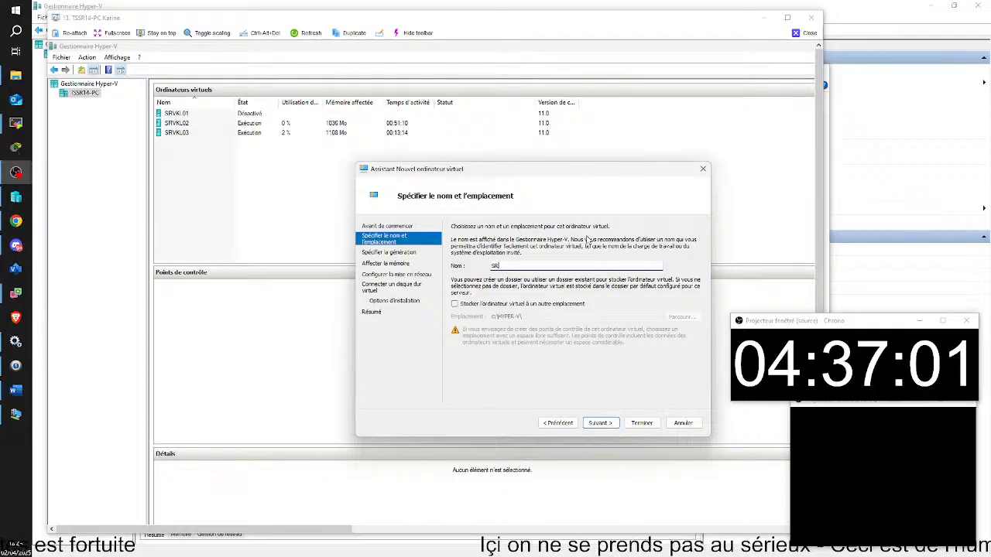
text(VKL)
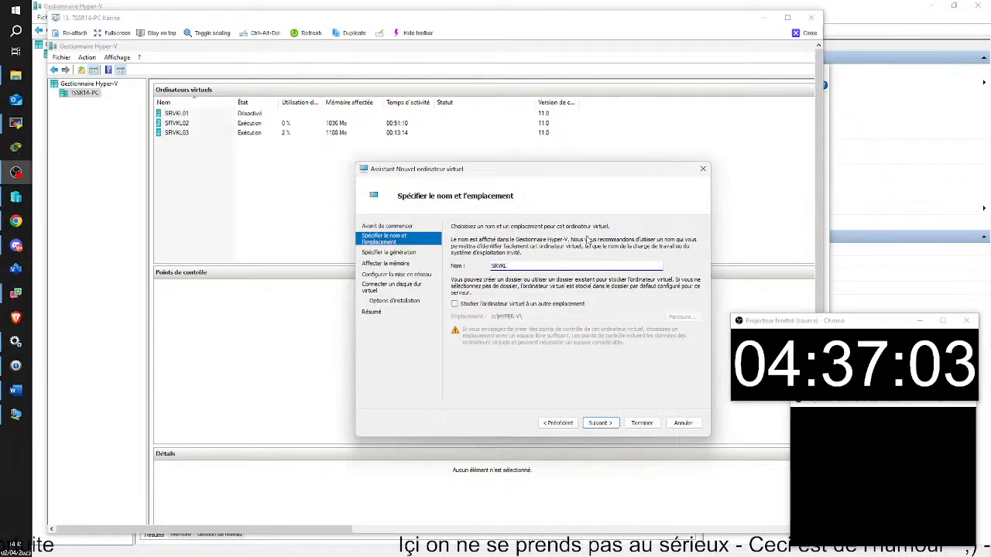
text(04)
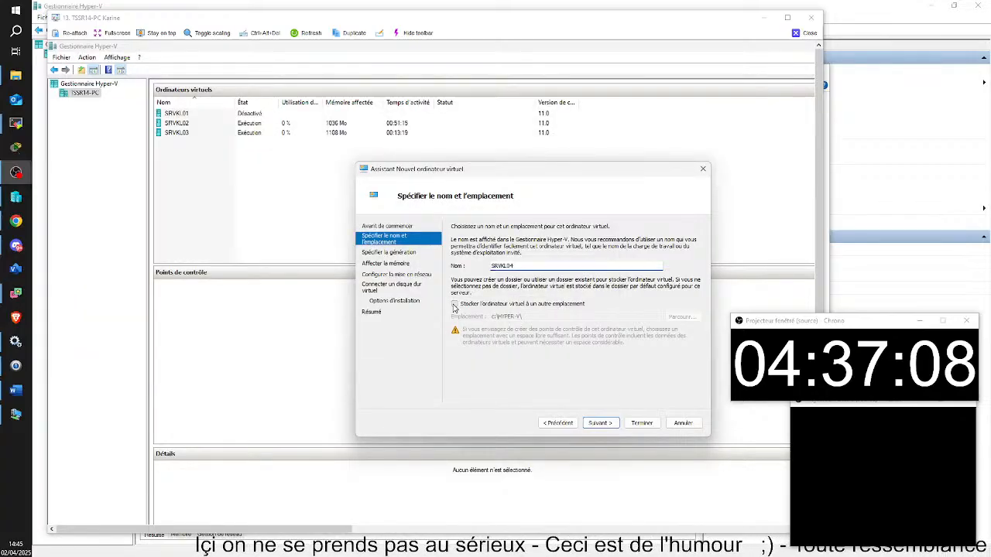
Store the virtual machine in the custom location C:\HYPER-V\SRVKL04\.
click(455, 304)
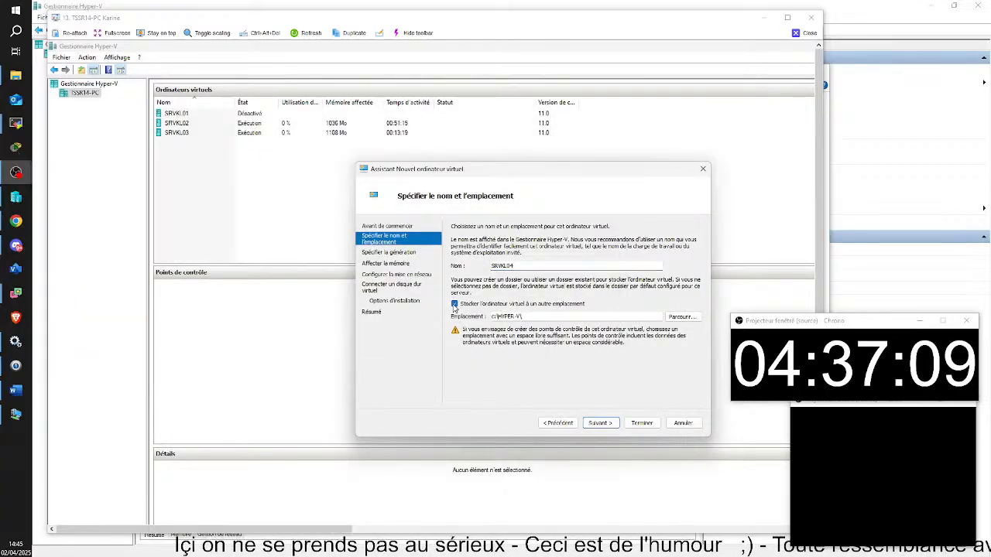
click(682, 317)
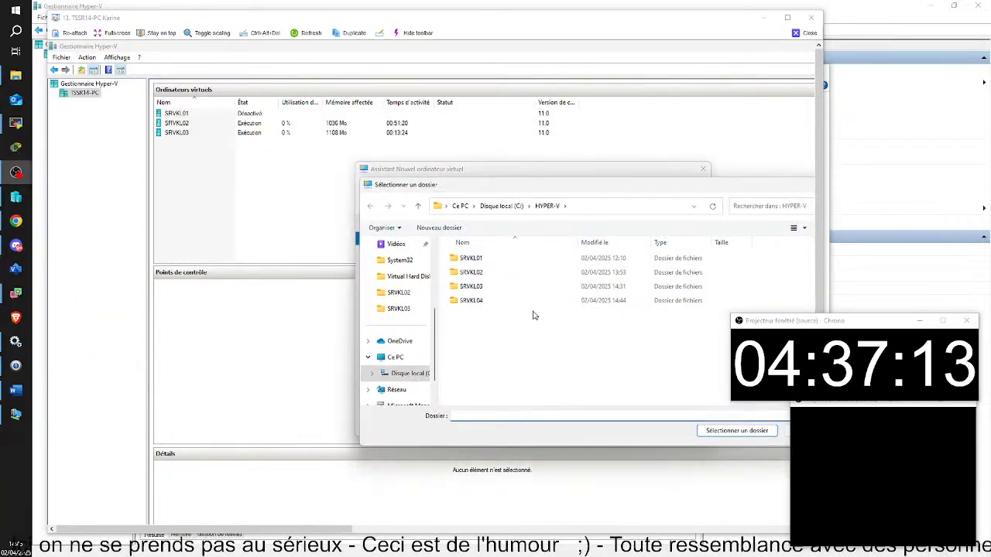
double_click(484, 302)
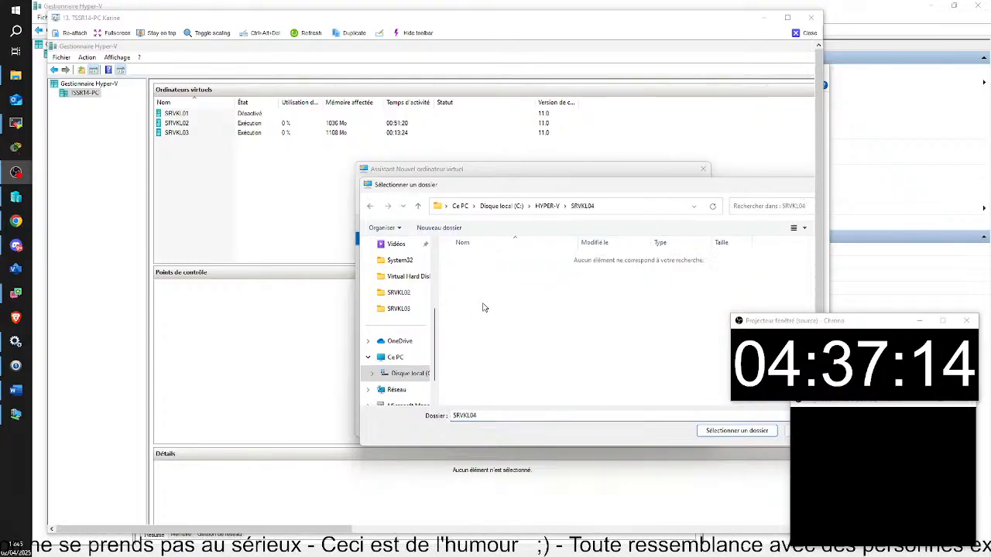
click(735, 431)
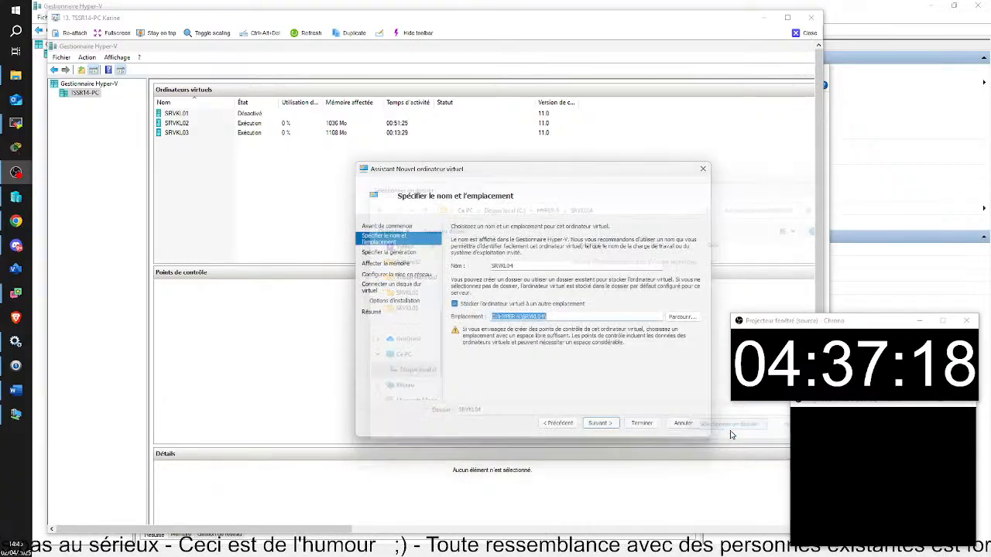
click(600, 423)
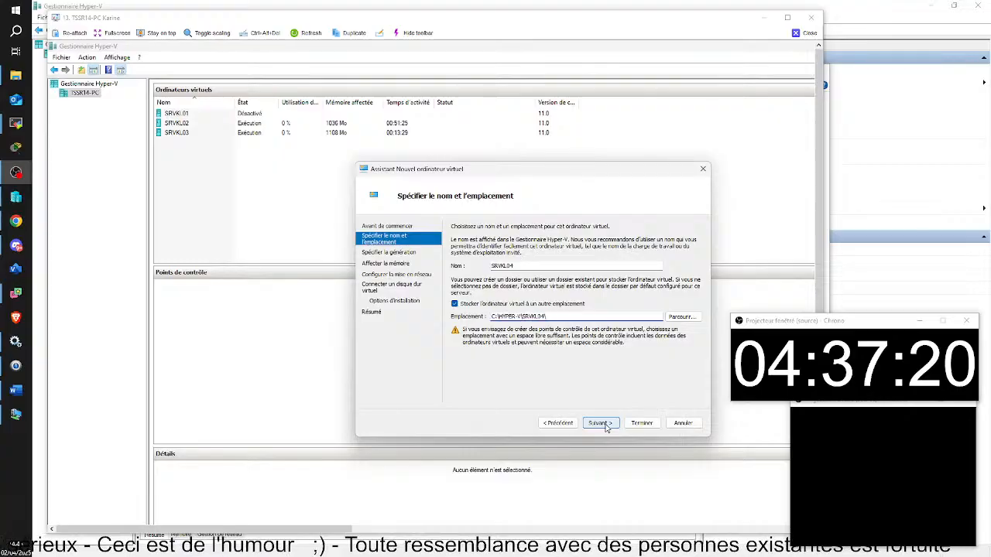
Keep Generation 1, set 2048 MB startup memory, and leave the network unconnected.
click(600, 424)
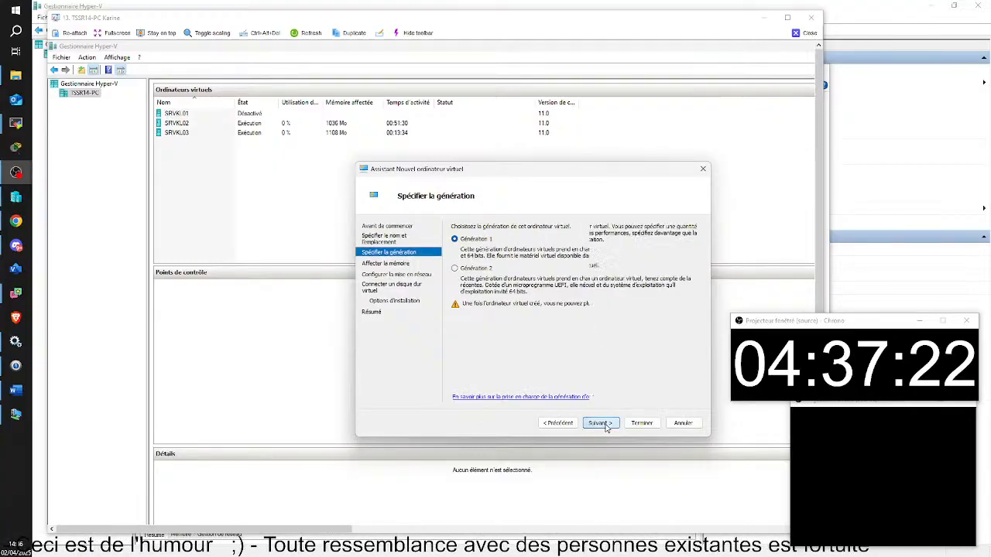
key(BackSpace)
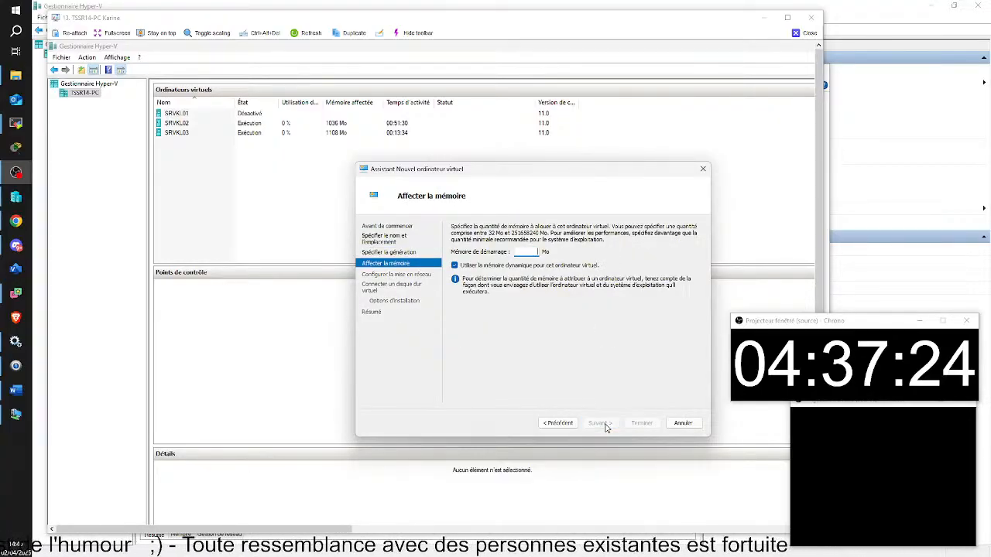
text(2048)
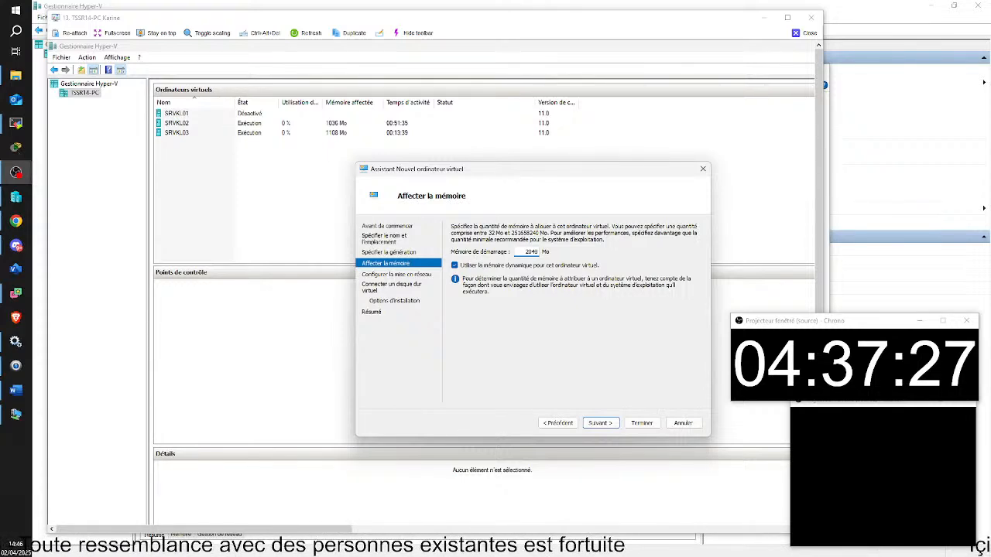
click(611, 426)
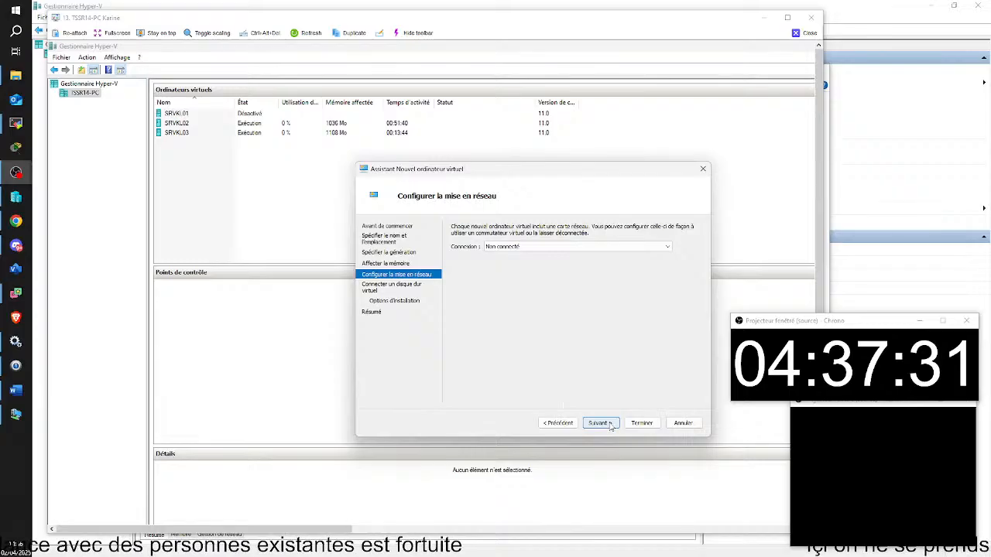
click(560, 426)
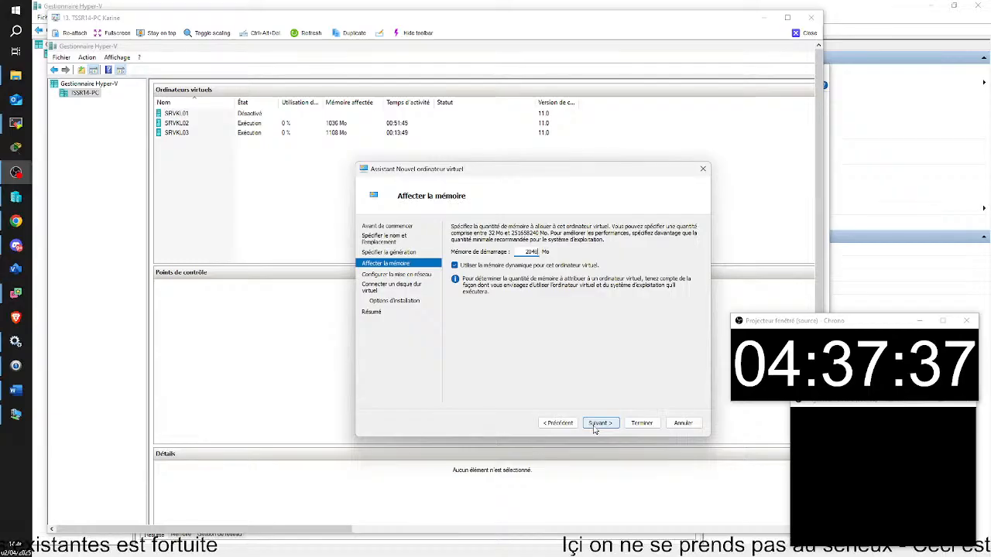
click(599, 424)
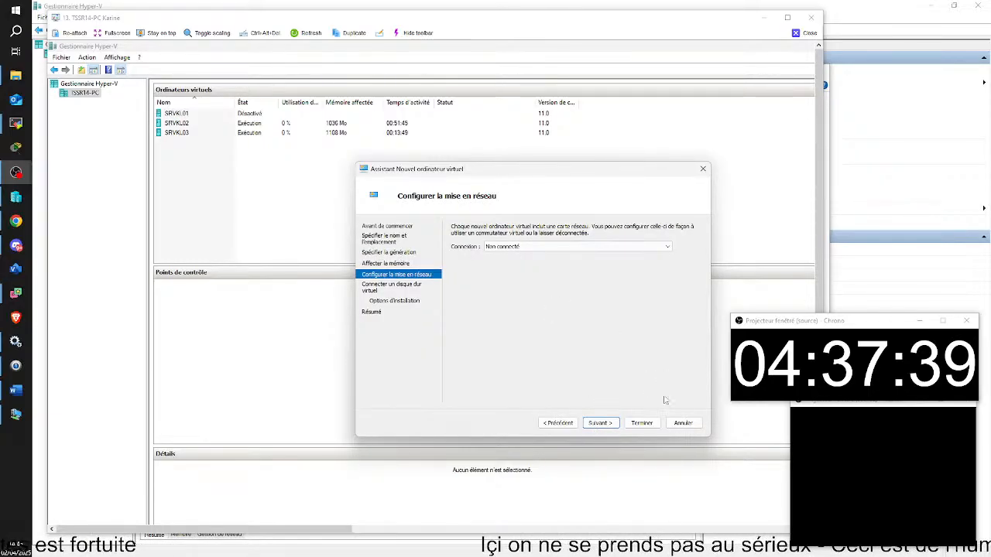
click(609, 423)
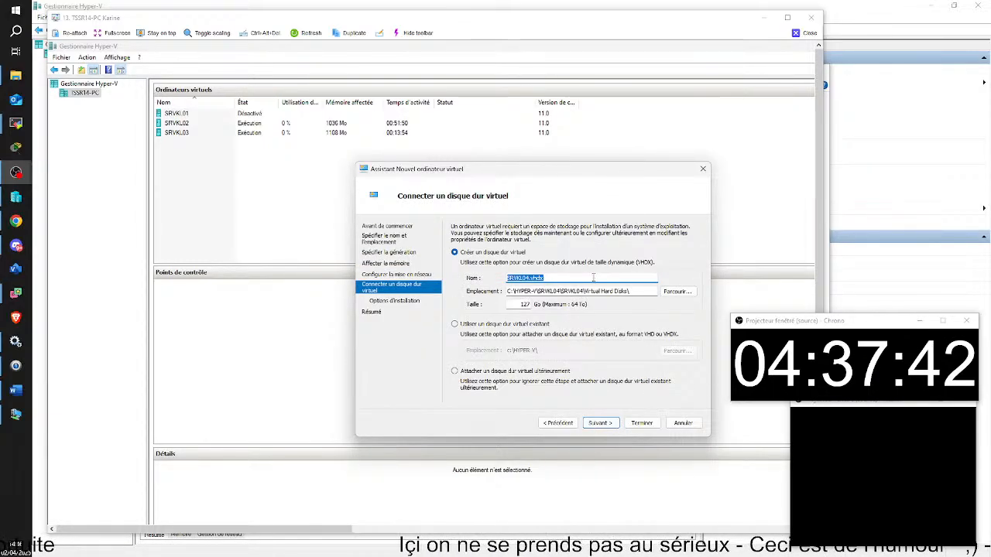
Set the disk location to C:\HYPER-V\ and choose to use an existing virtual hard disk.
click(678, 292)
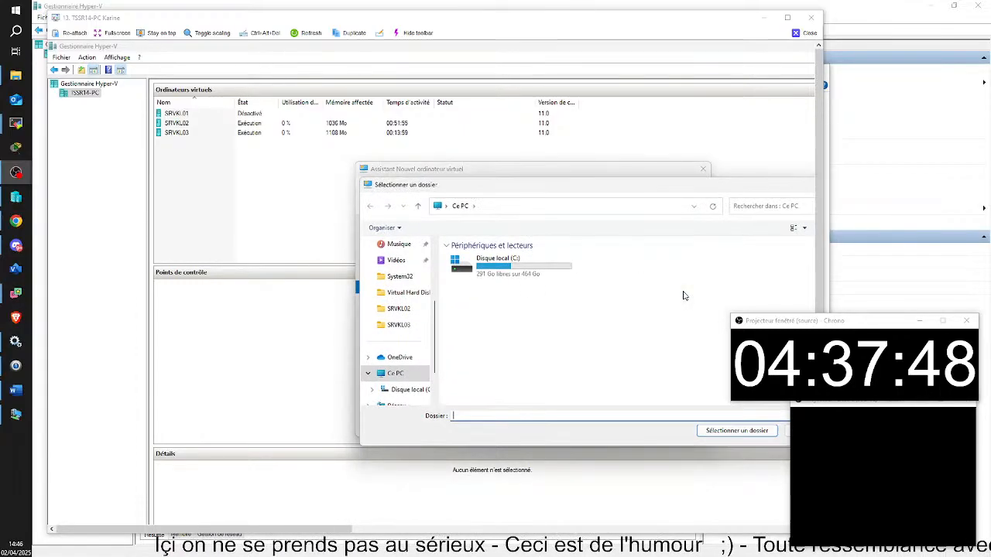
double_click(489, 266)
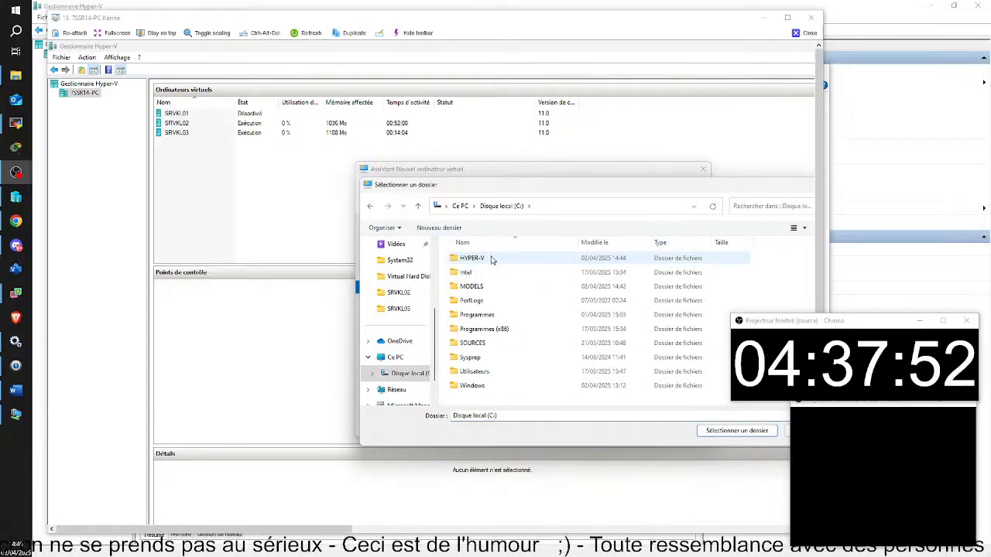
double_click(490, 260)
double_click(486, 302)
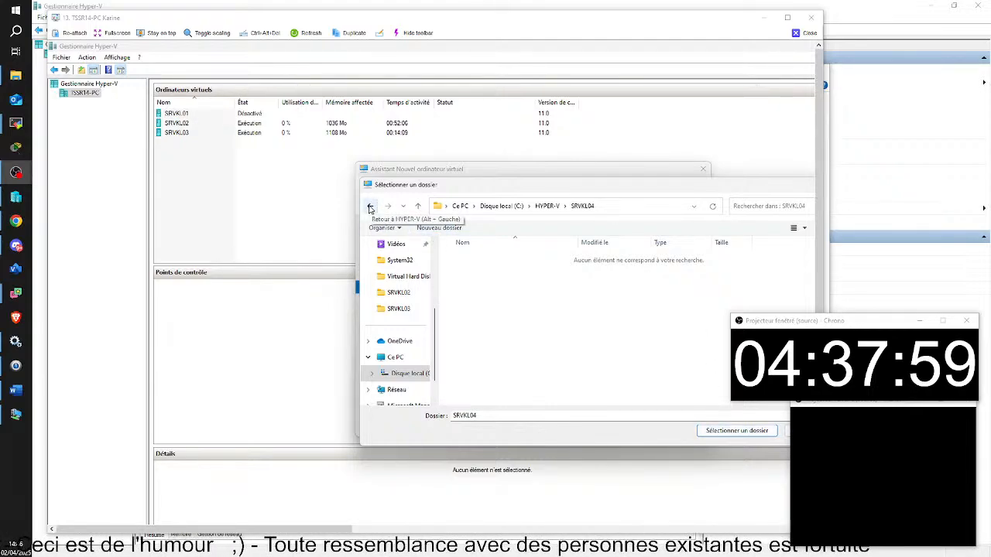
click(371, 207)
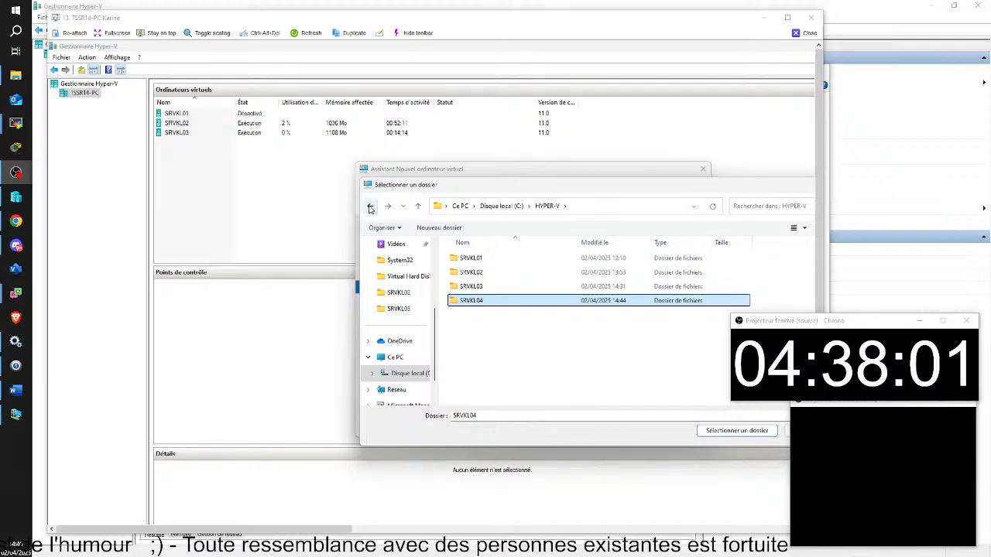
click(370, 207)
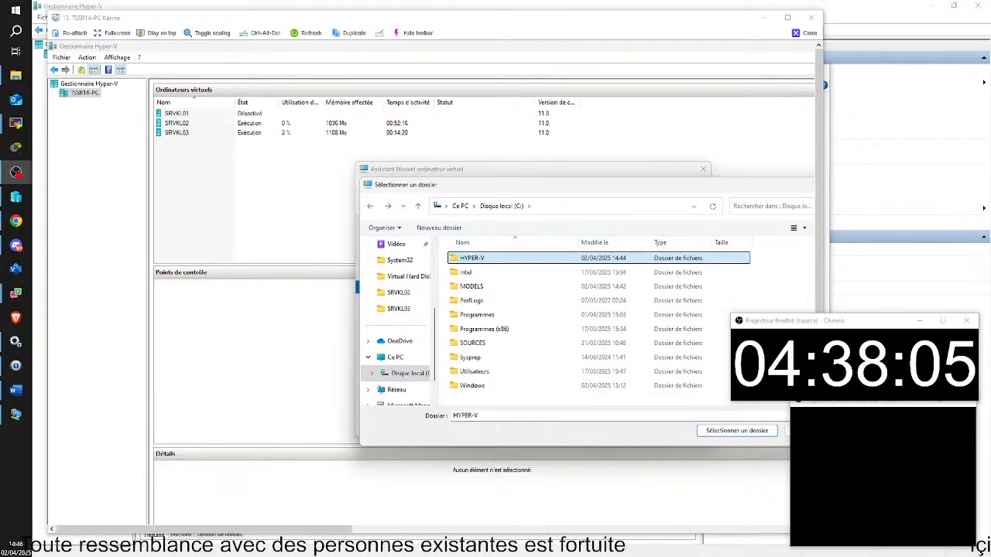
key(Return)
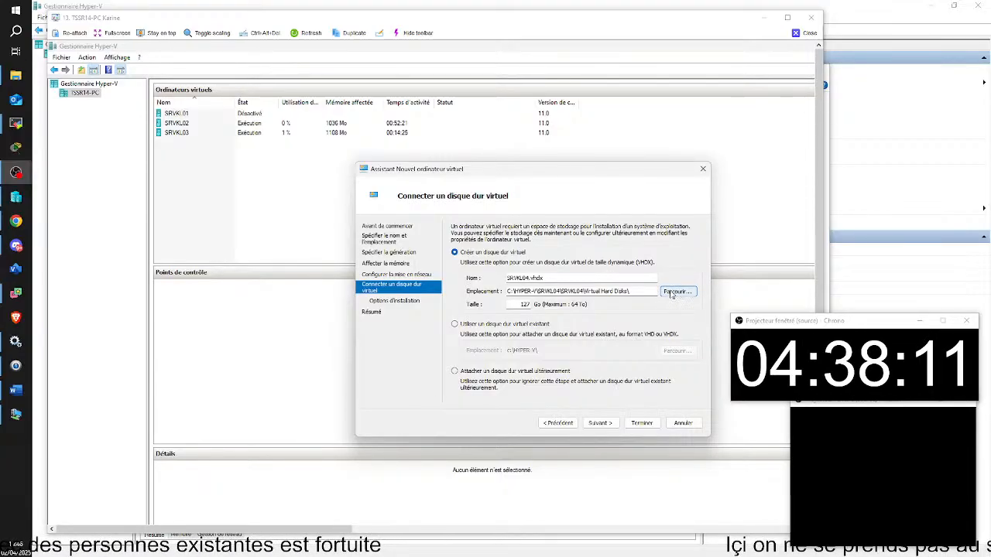
click(455, 324)
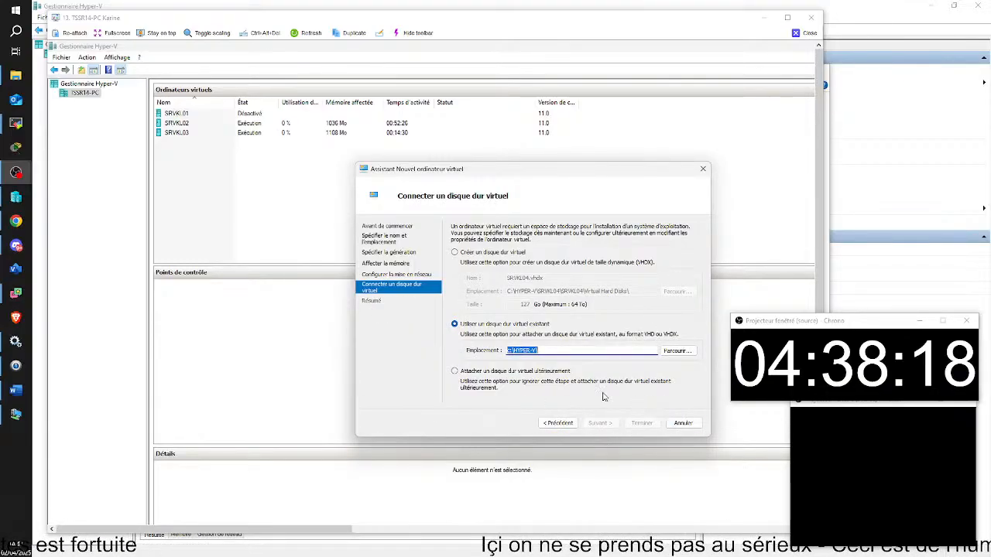
Attach C:\HYPER-V\SRVKL04\modelserveur-2022.vhdx as the existing disk, then switch to File Explorer.
click(678, 351)
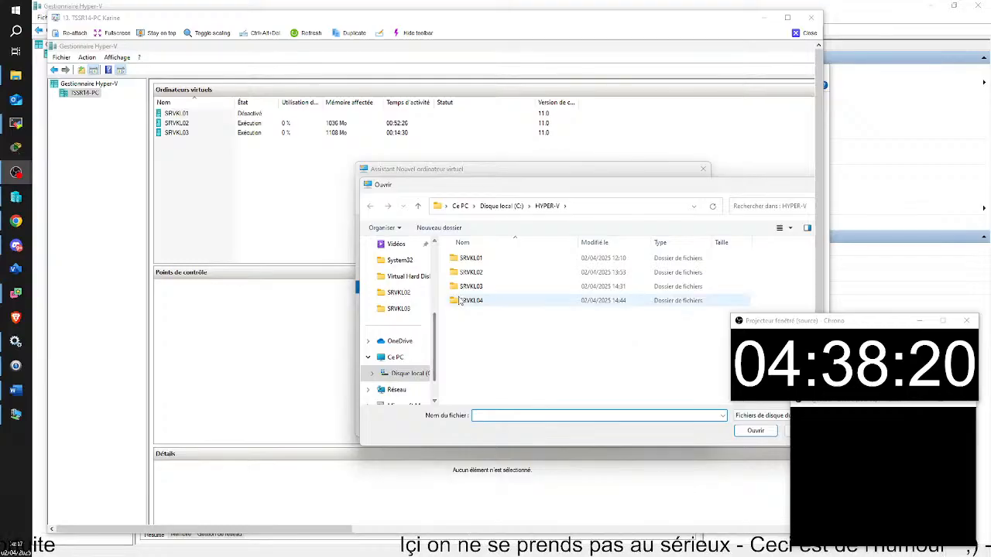
click(463, 301)
double_click(463, 301)
double_click(520, 258)
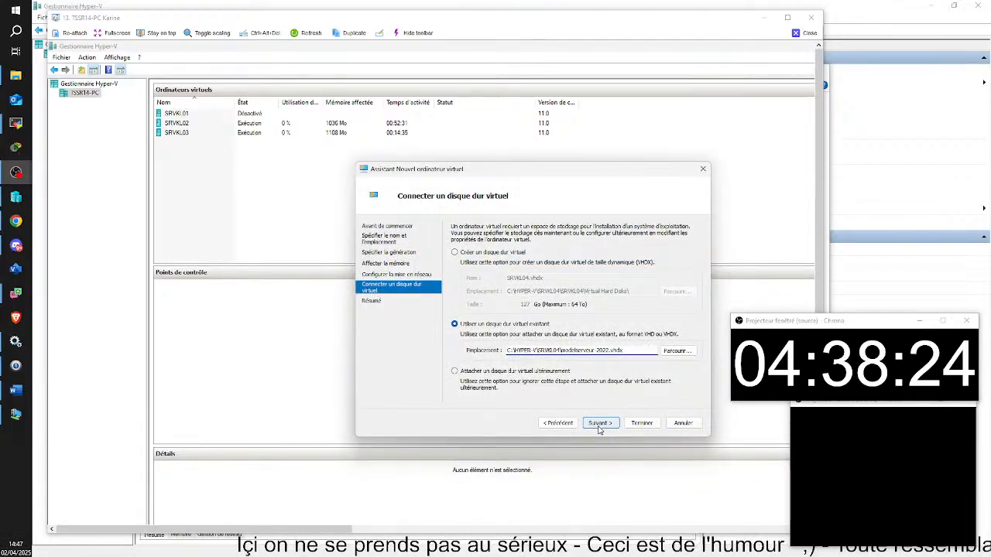
click(676, 352)
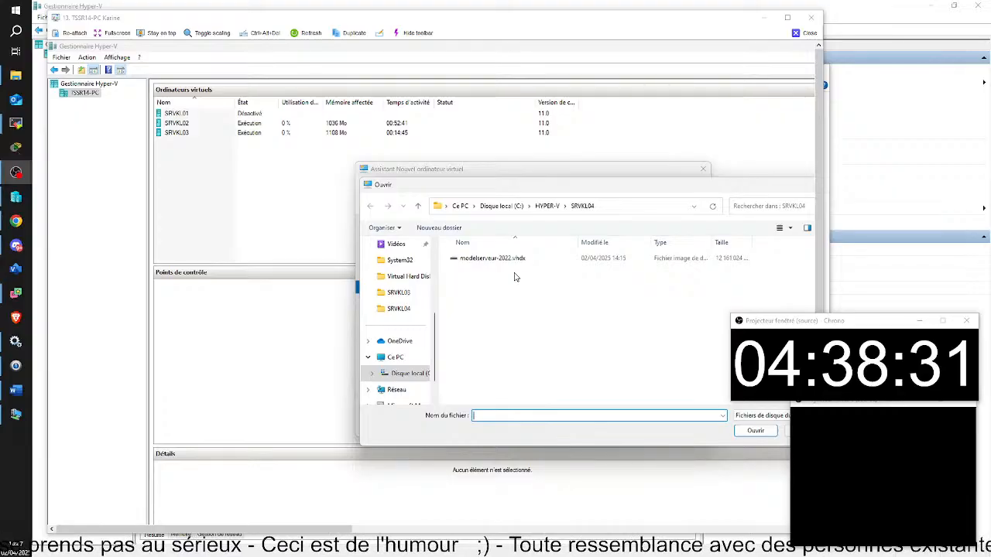
click(495, 259)
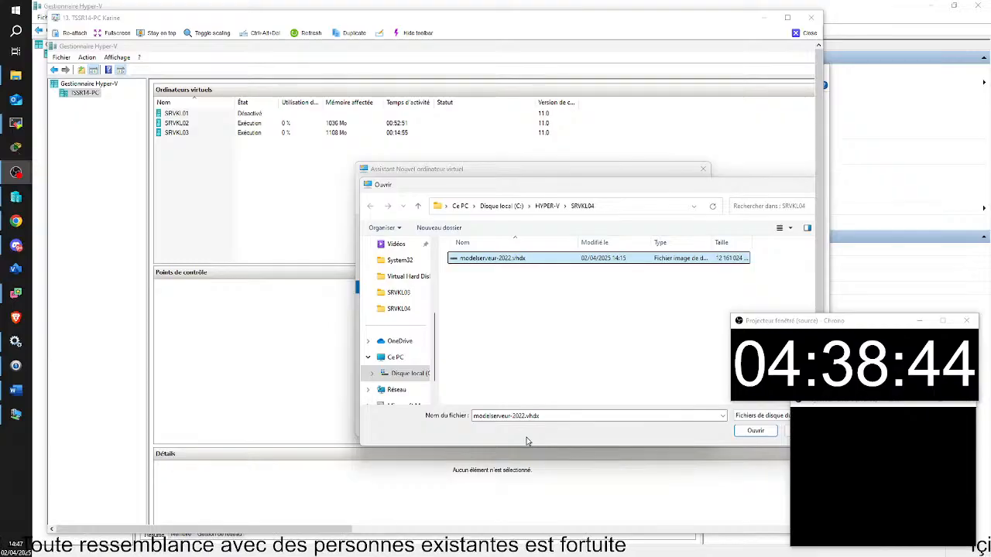
click(409, 314)
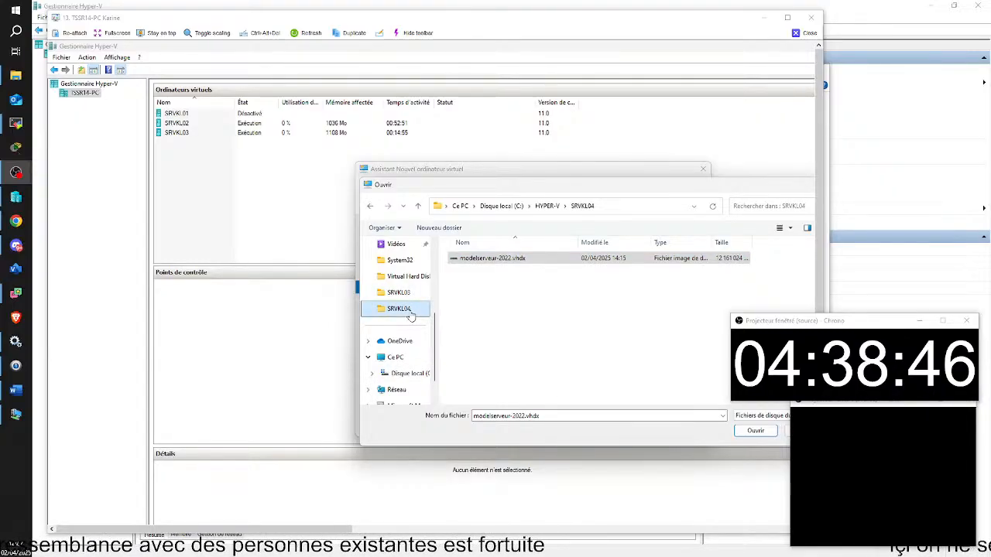
click(371, 207)
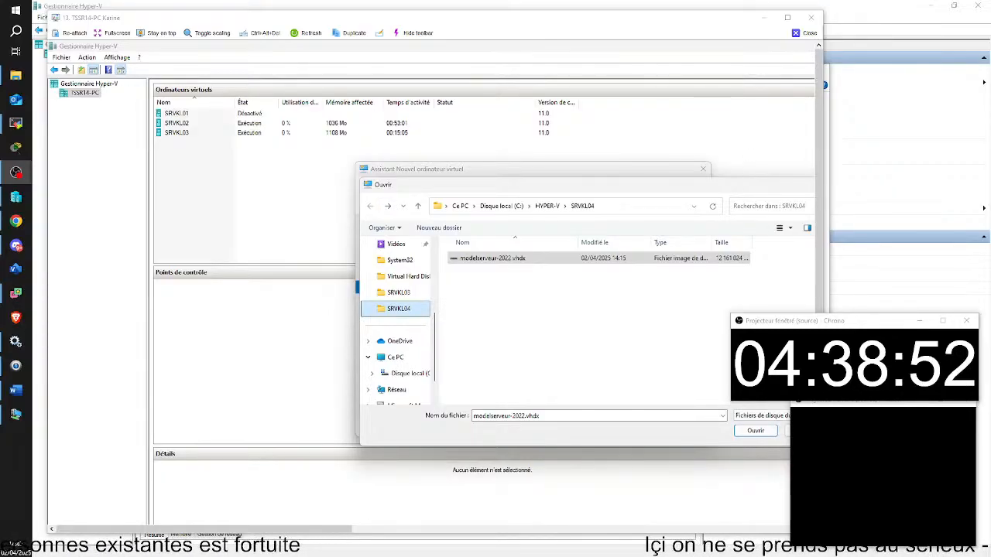
click(755, 431)
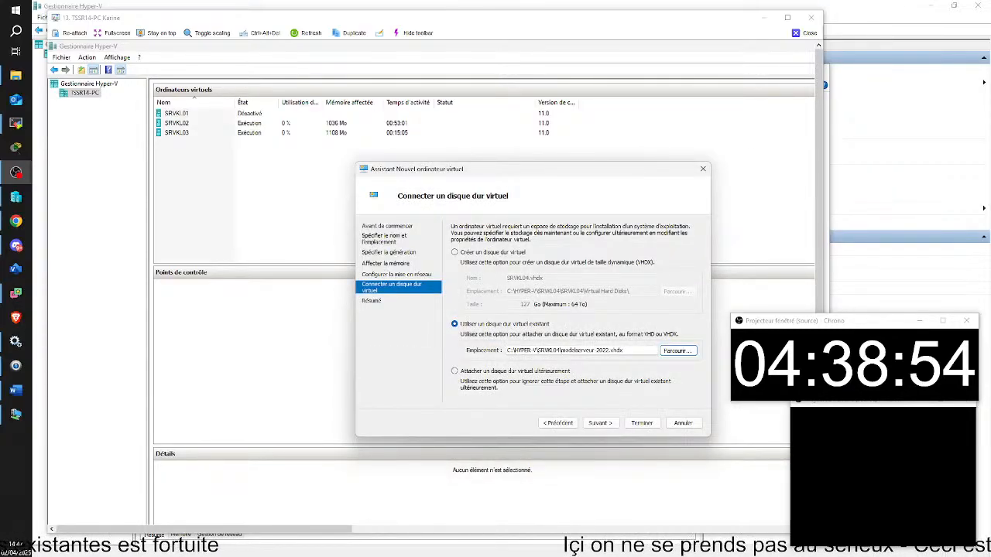
key(alt+Tab)
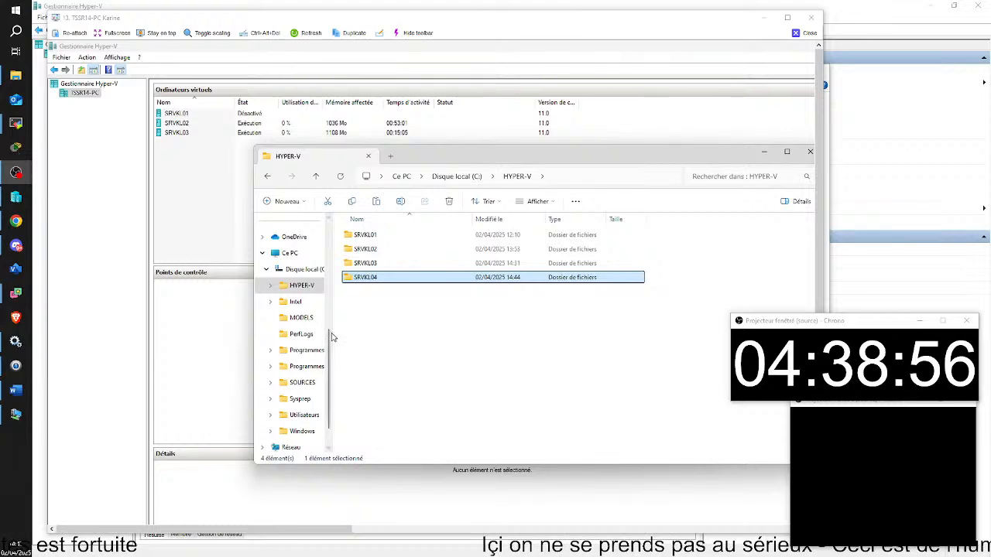
scroll(298, 374, down, 1)
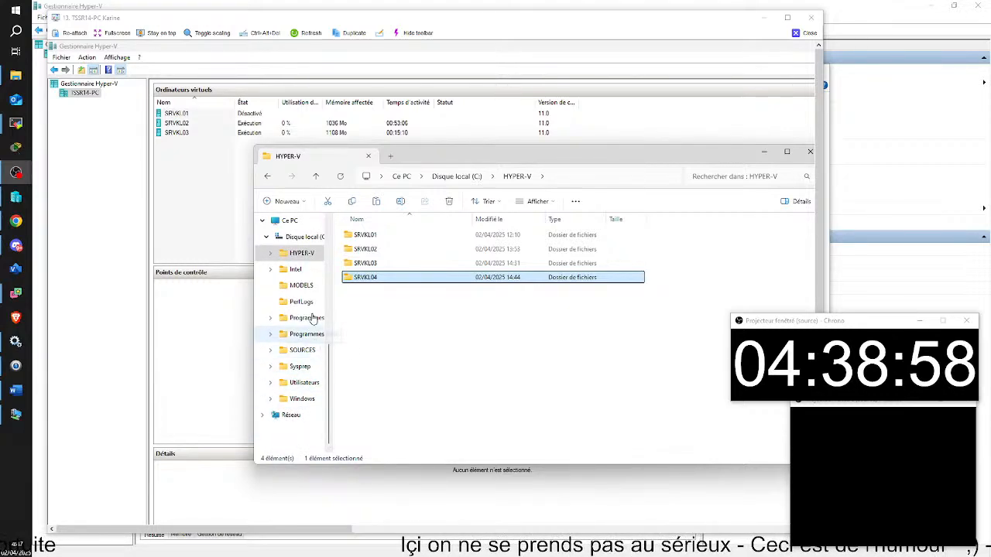
Rename modelserveur-2022.vhdx in C:\HYPER-V\SRVKL04 to SRVKL04.vhdx.
click(302, 286)
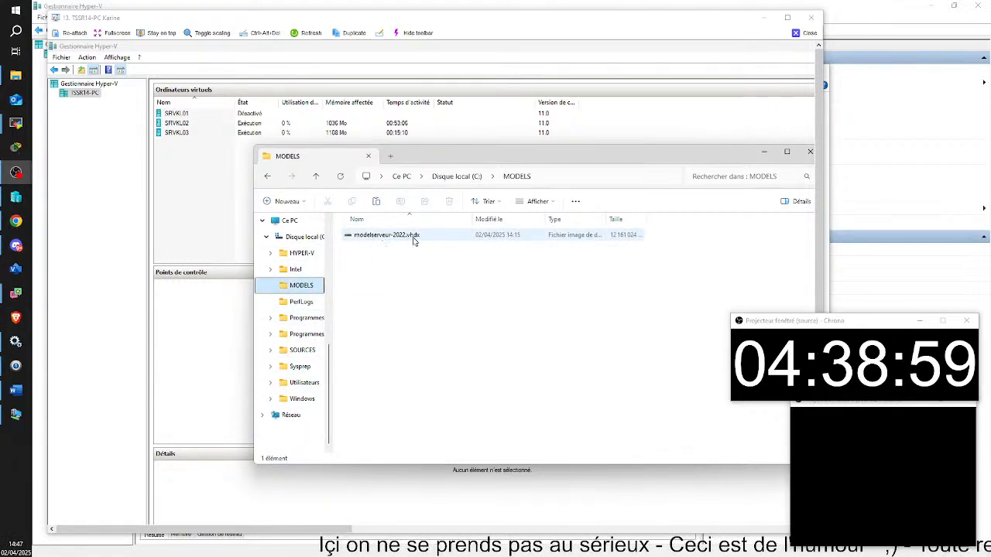
click(302, 254)
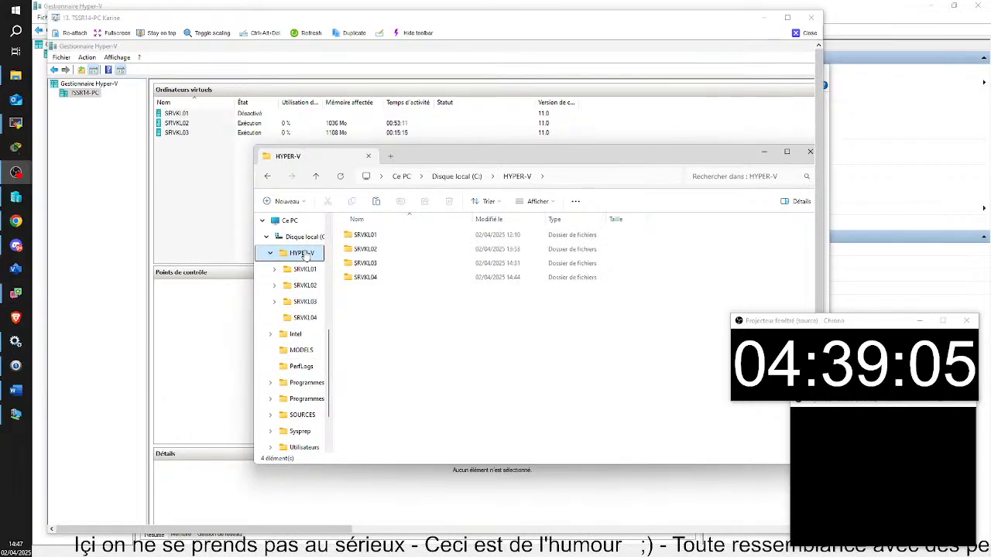
double_click(371, 278)
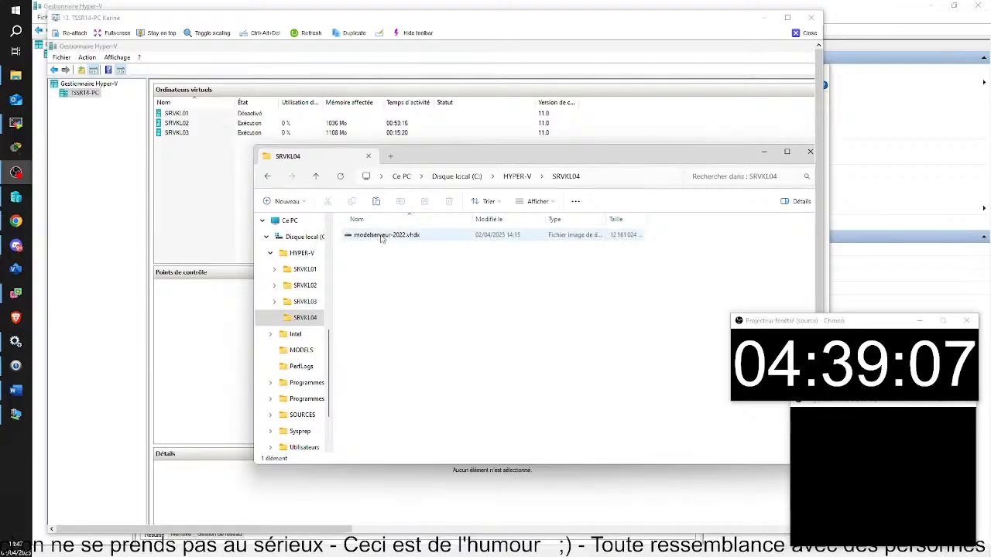
click(379, 236)
right_click(381, 238)
click(372, 236)
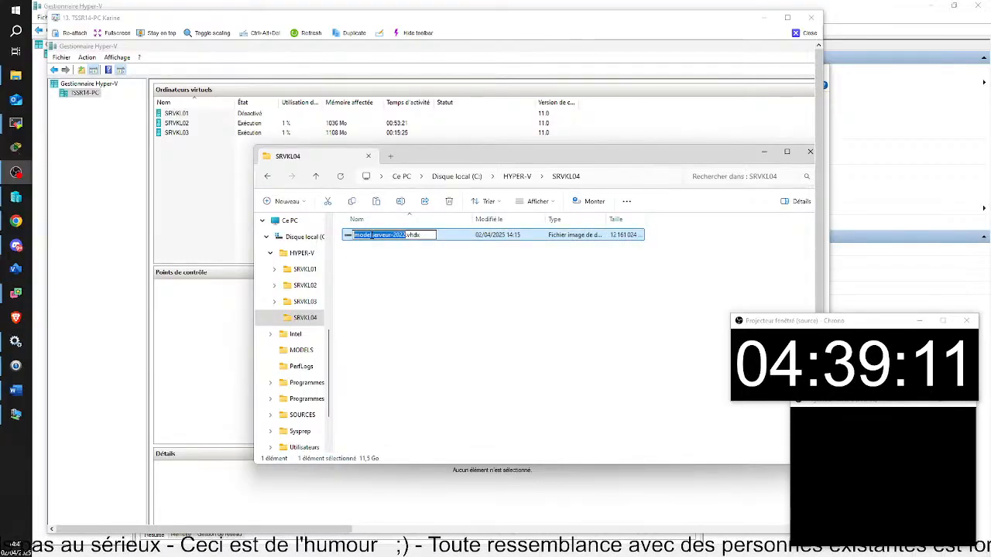
key(BackSpace)
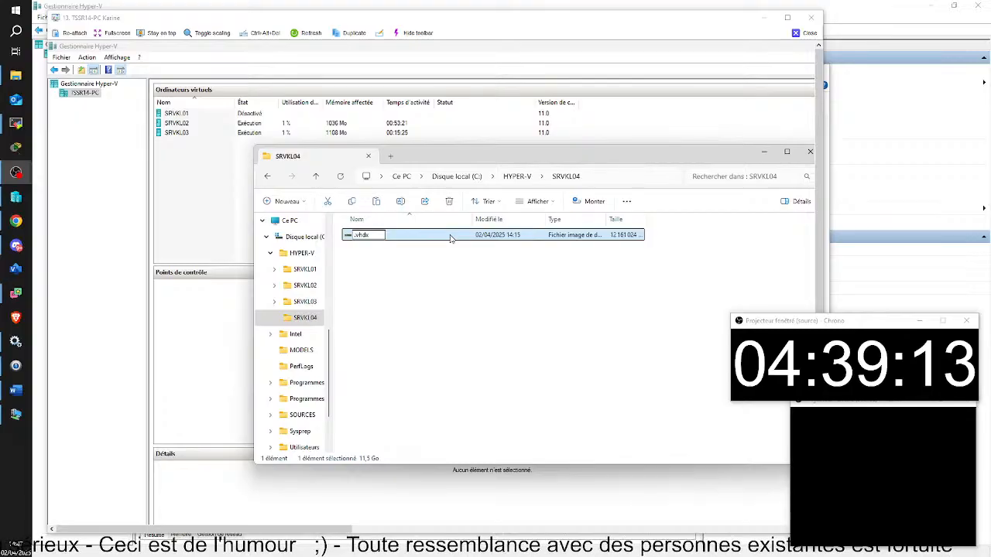
text(srv)
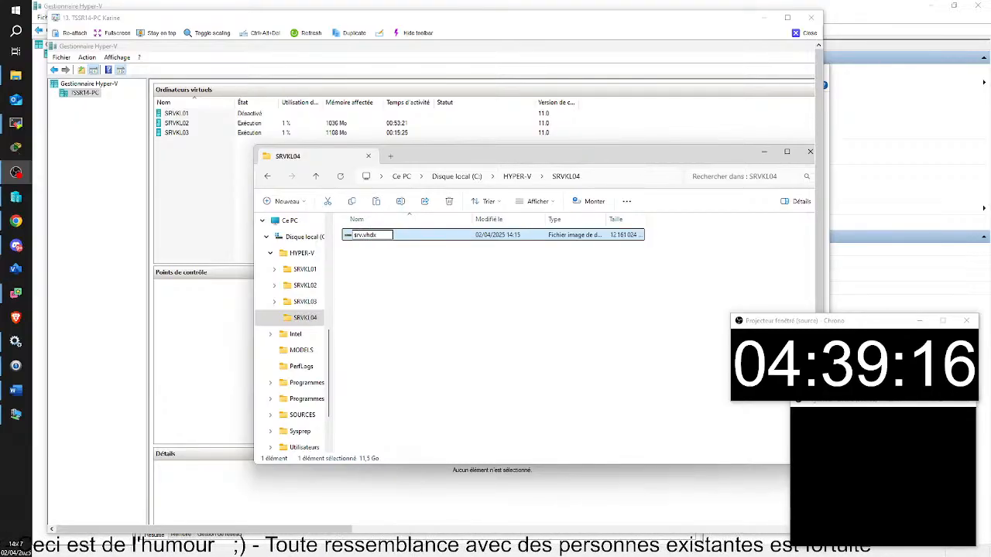
key(BackSpace)
key(BackSpace)
key(BackSpace)
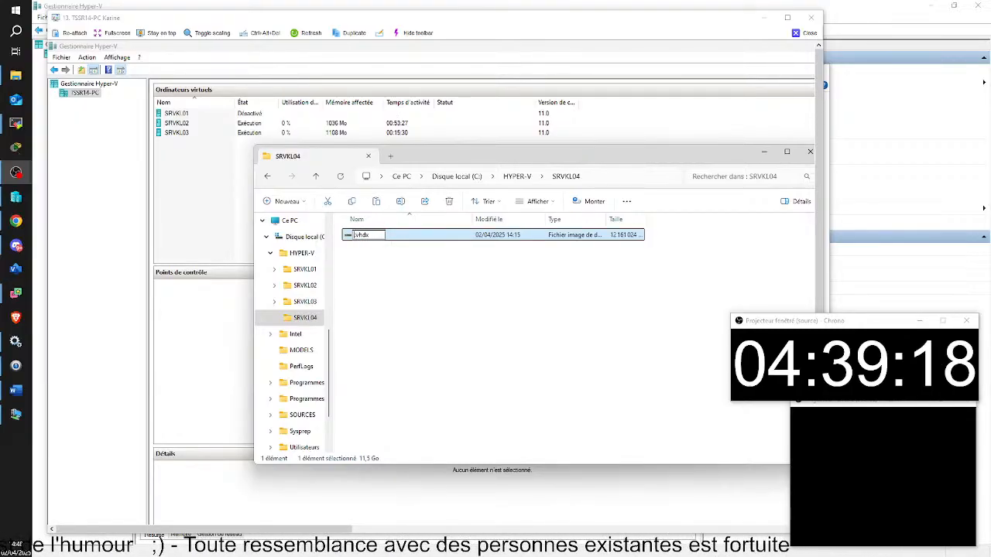
text(S)
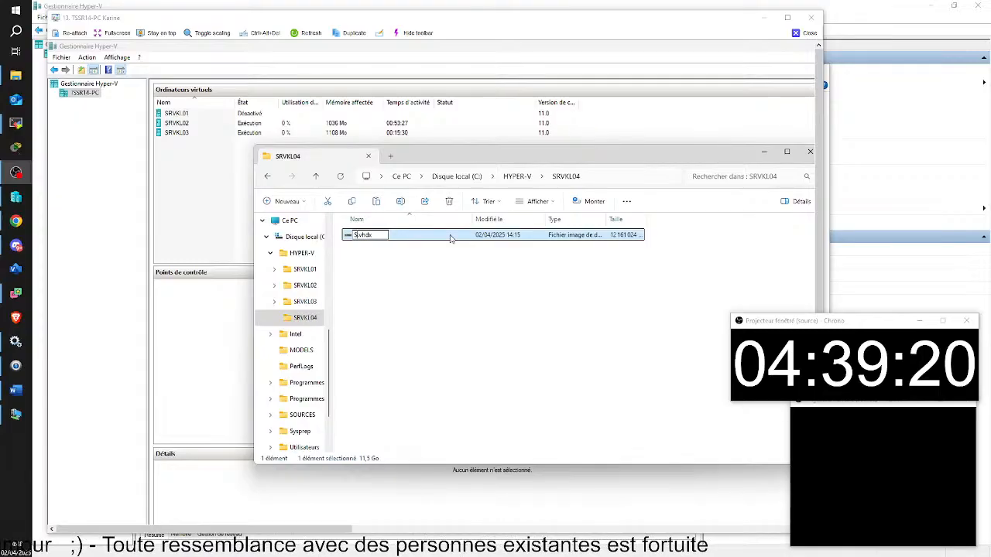
text(R)
text(VKL)
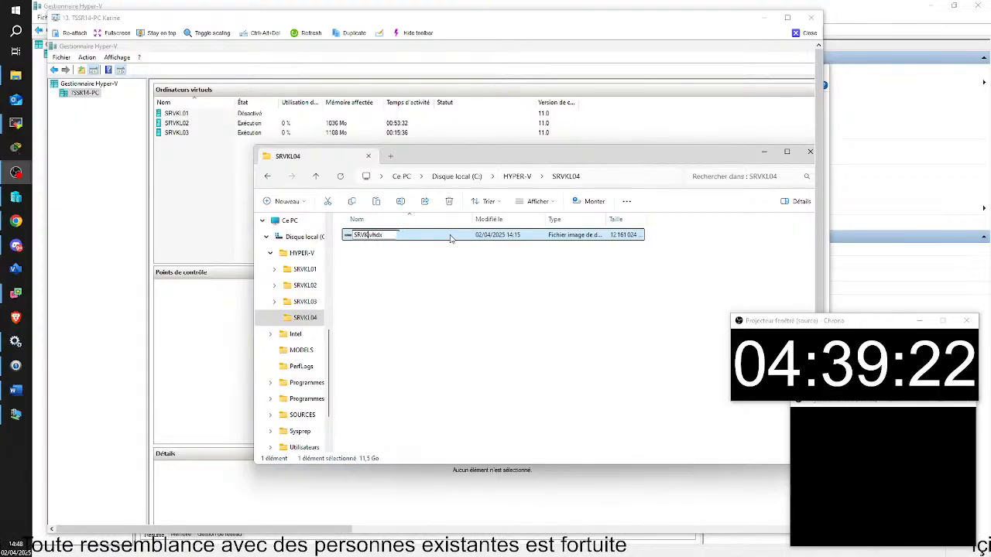
text(04)
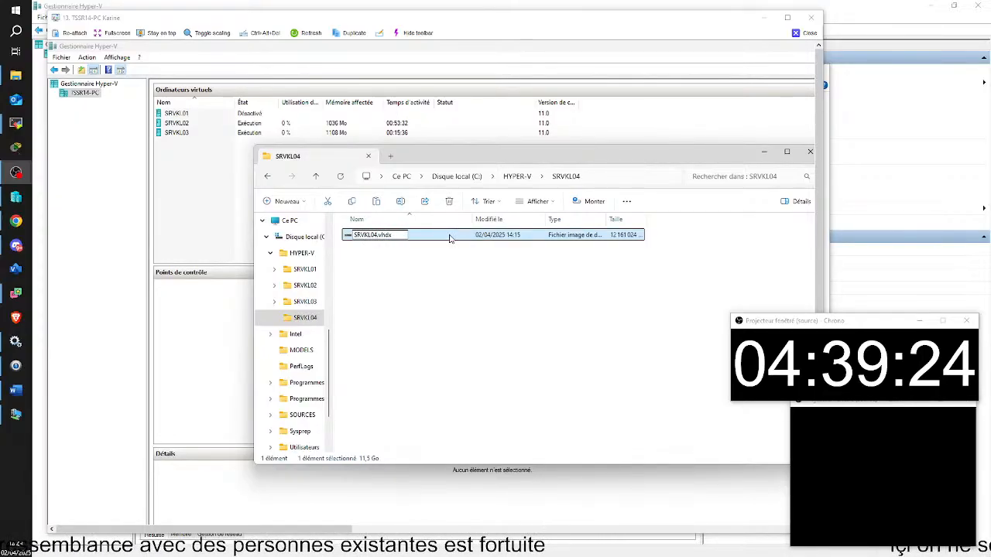
click(405, 272)
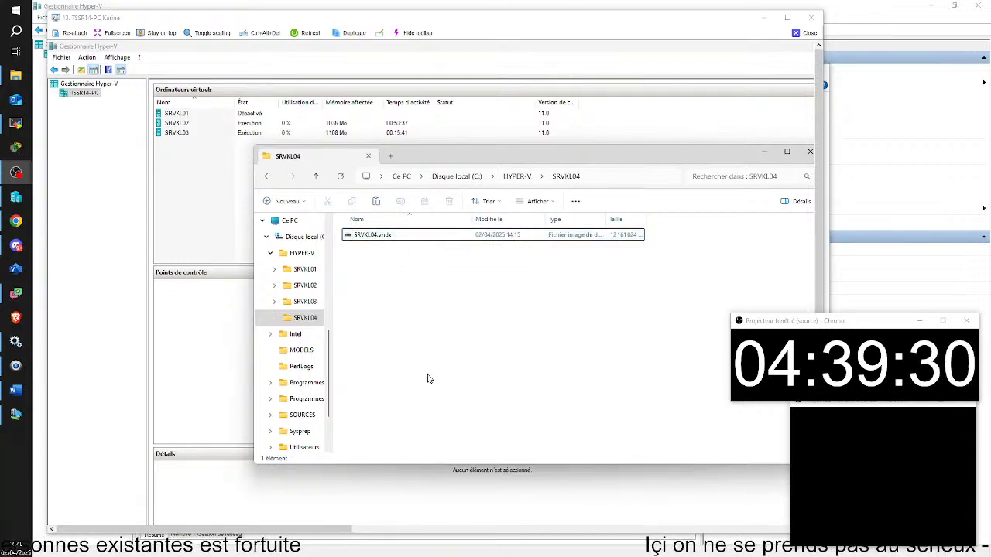
Point the wizard to the renamed SRVKL04.vhdx disk and finish creating the SRVKL04 machine.
click(762, 153)
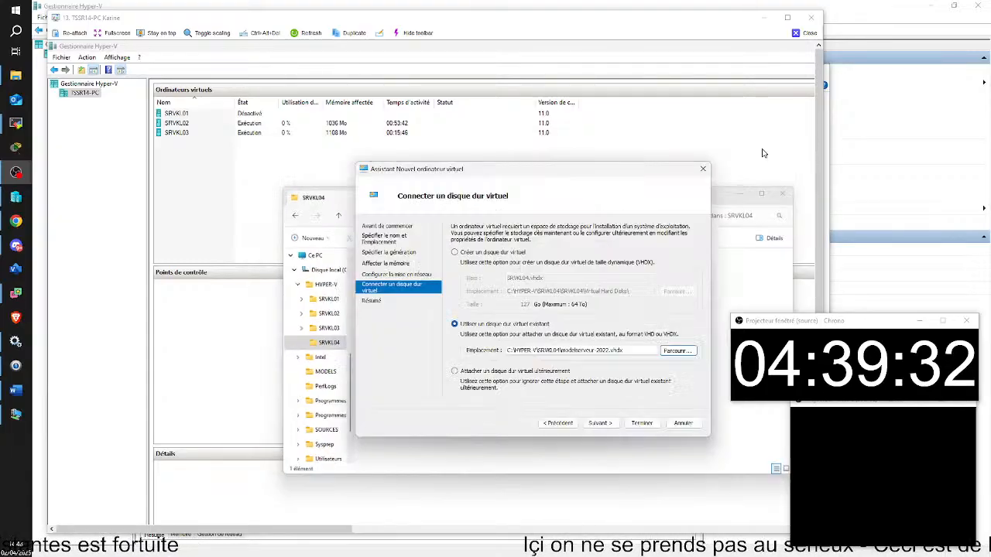
click(677, 352)
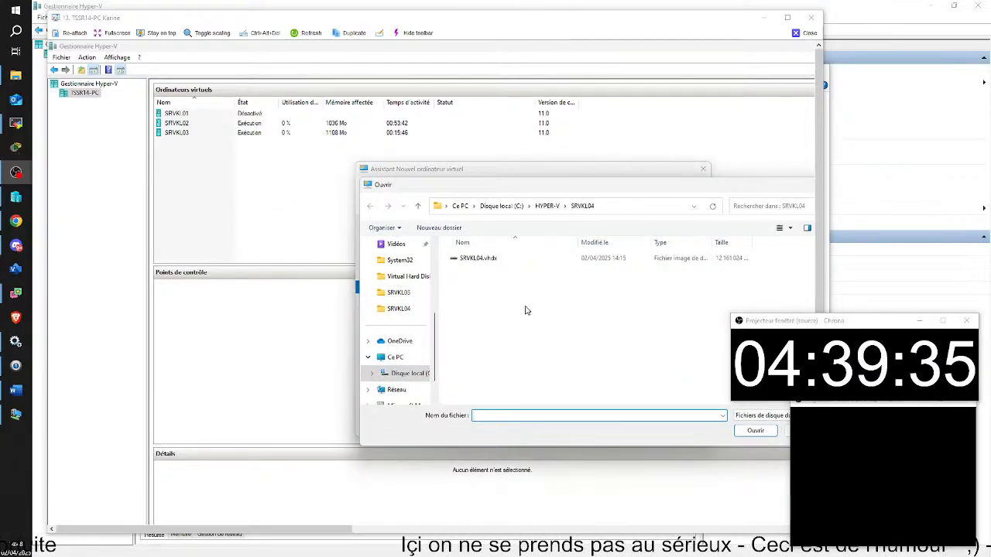
double_click(480, 259)
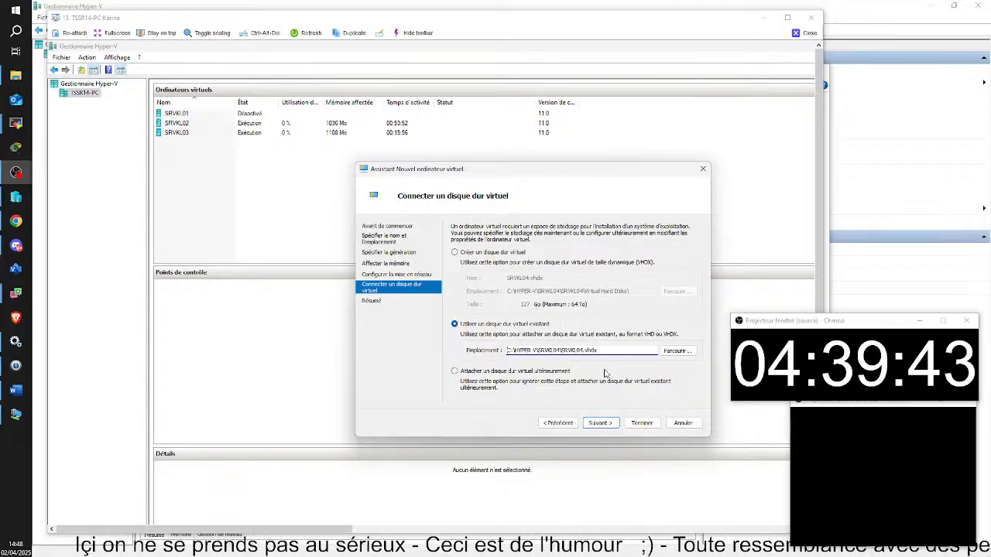
click(602, 424)
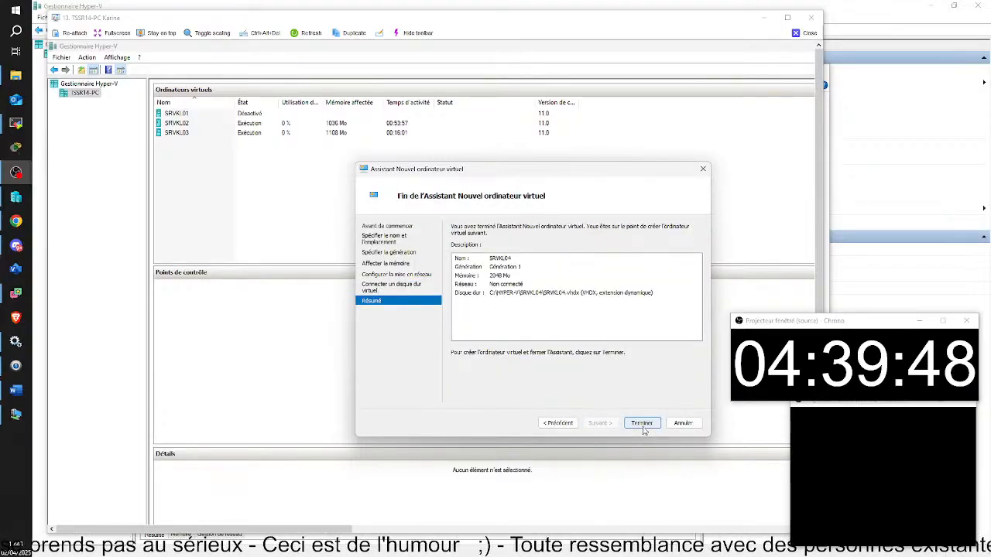
click(642, 425)
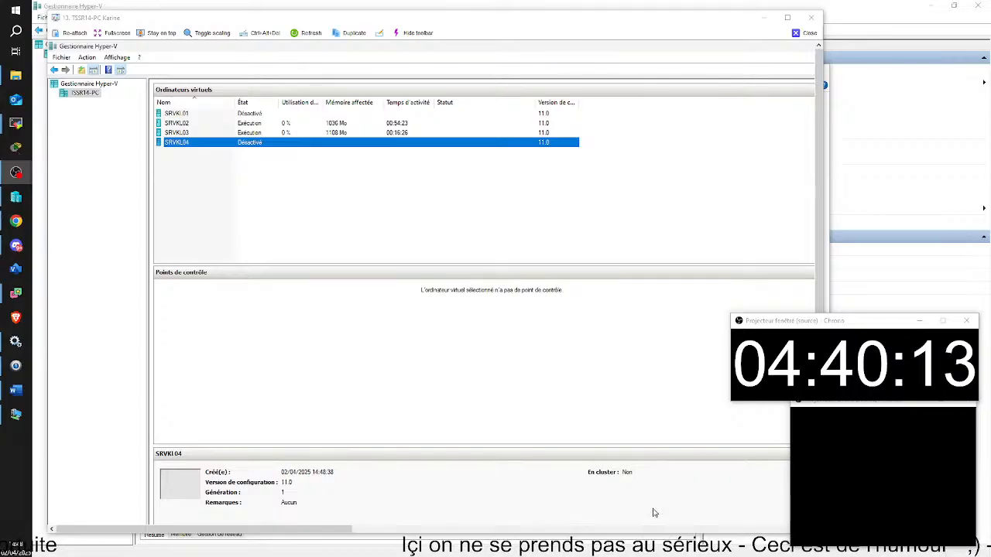
Give SRVKL04 4 virtual processors and uncheck automatic checkpoints, then save with OK.
right_click(263, 147)
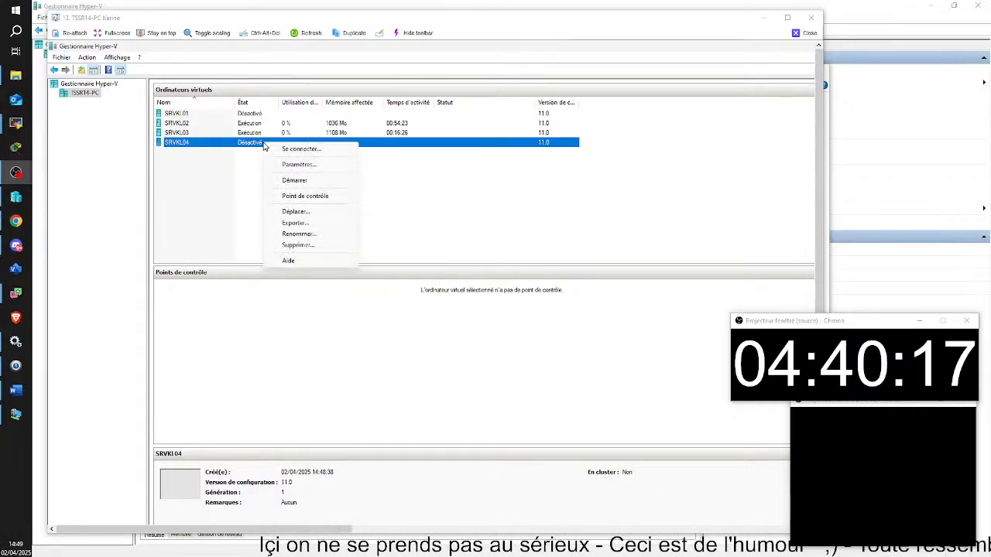
click(317, 166)
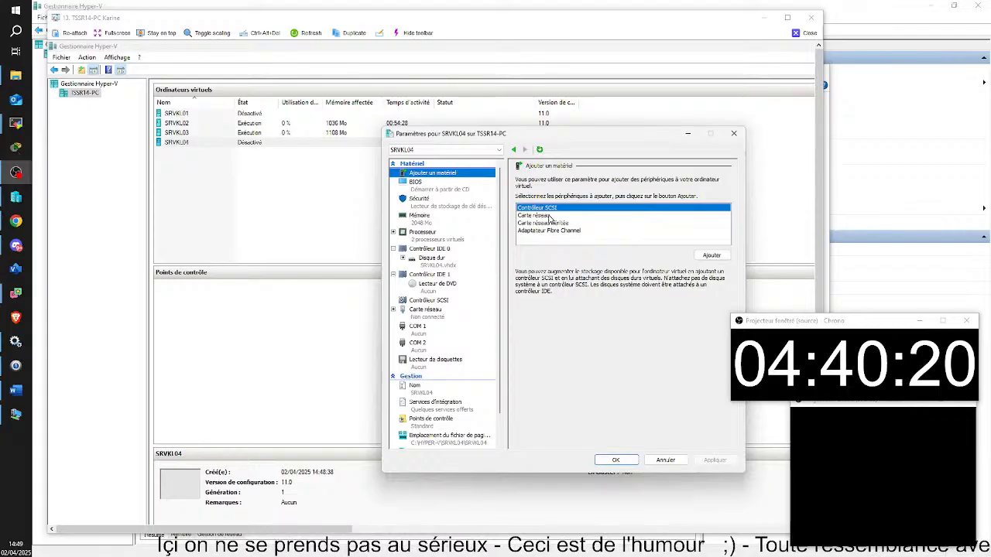
click(423, 232)
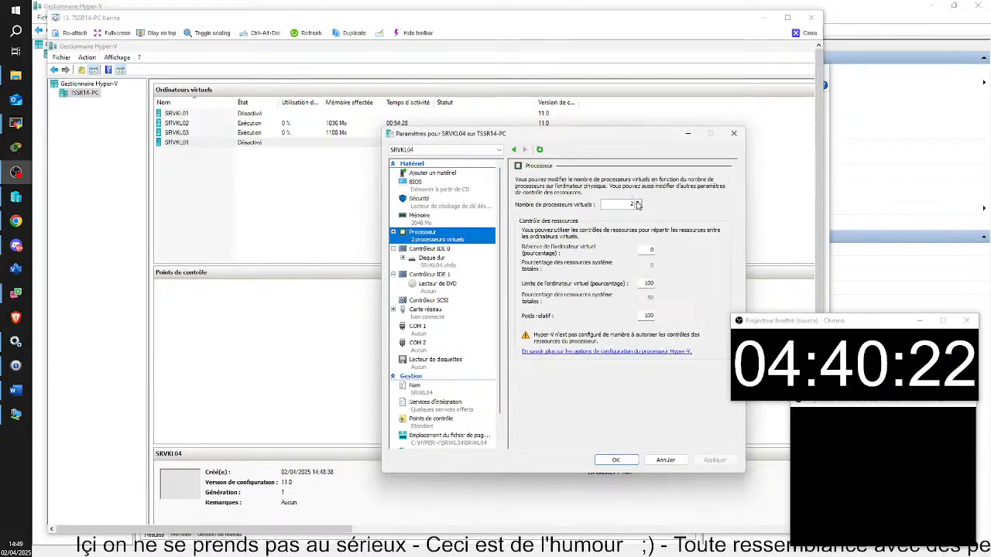
double_click(636, 202)
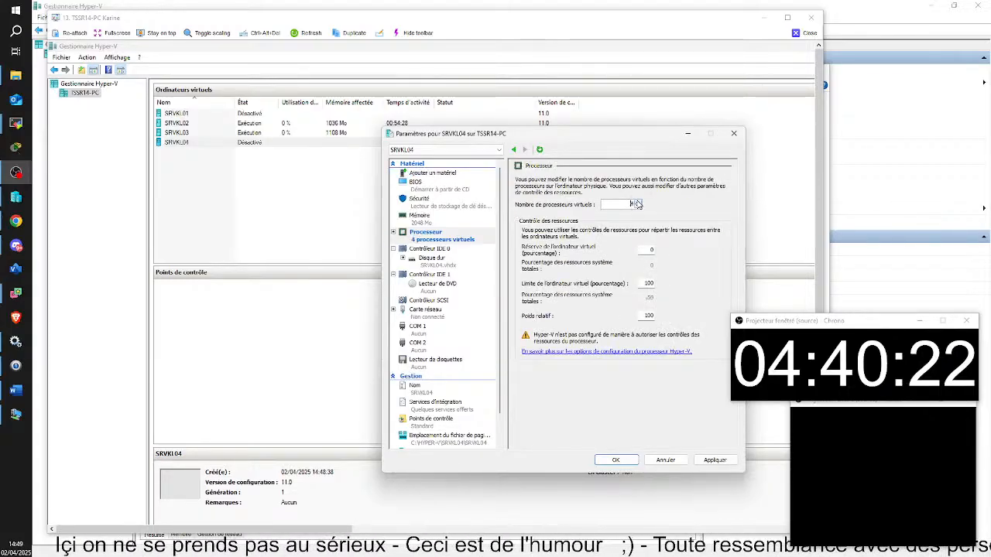
click(430, 419)
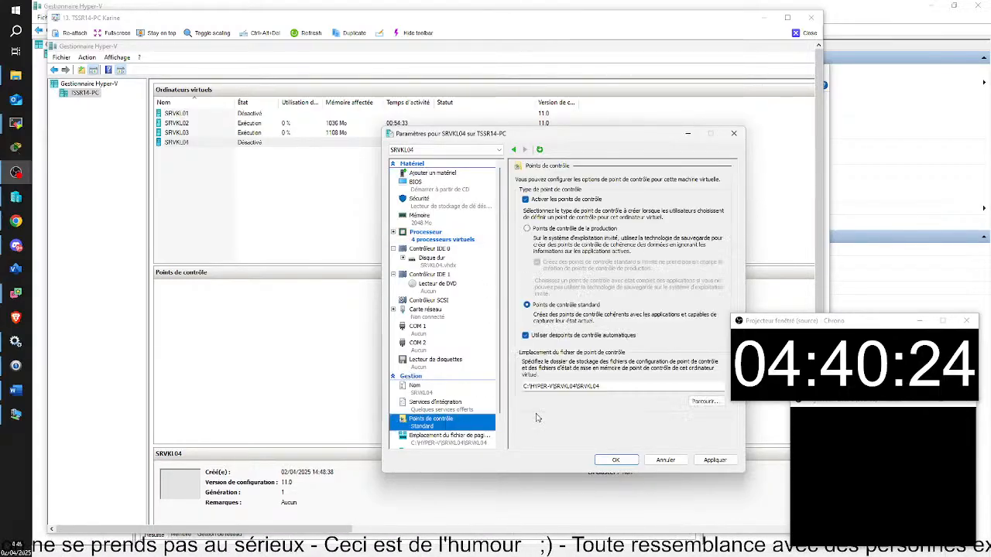
click(526, 336)
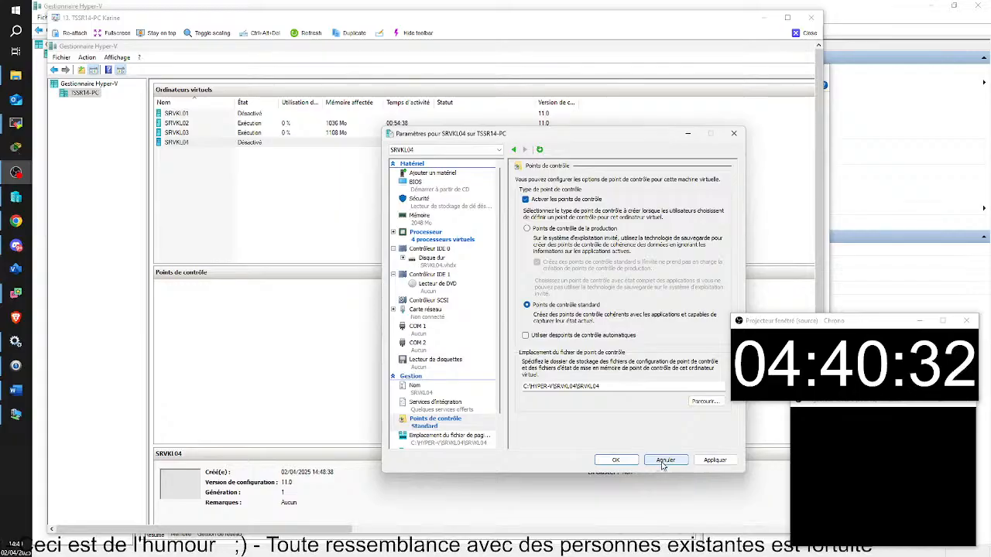
click(615, 461)
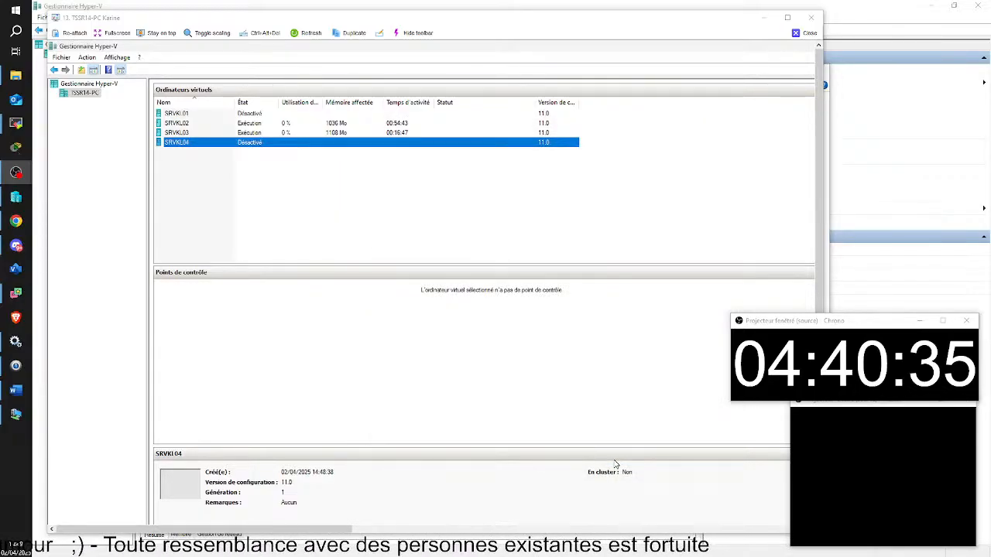
Connect to SRVKL04 and start it, waiting for the Windows setup Bonjour page.
double_click(250, 145)
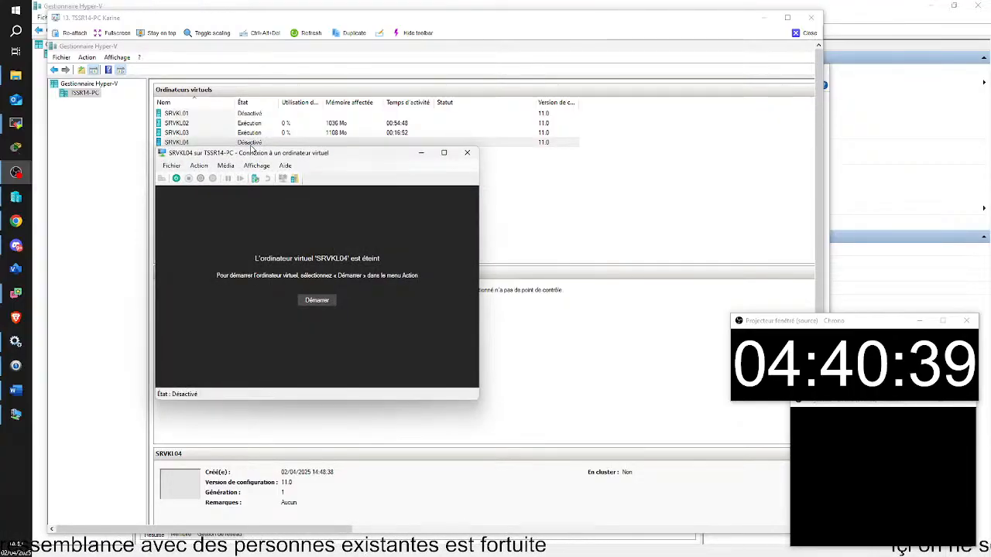
click(310, 301)
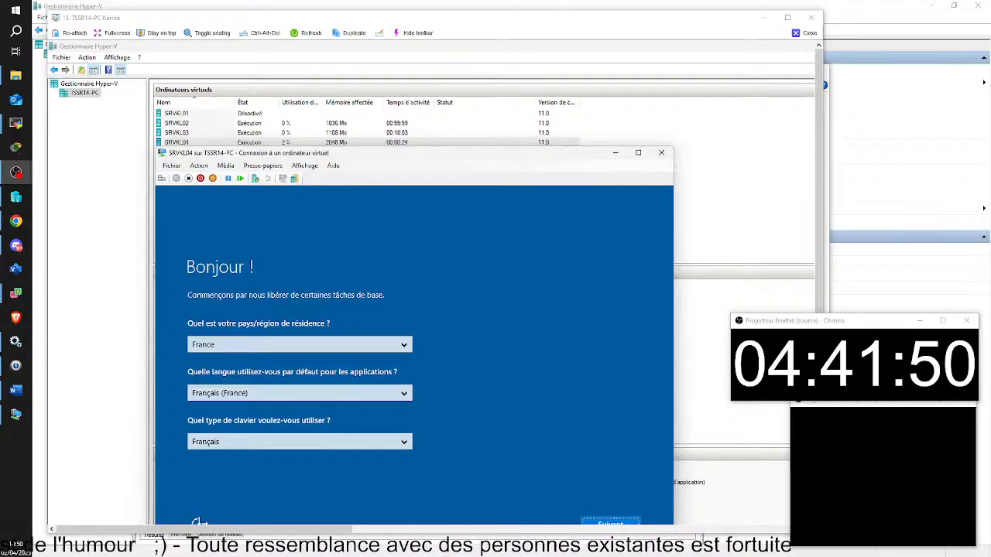
Accept region and licence, skip the product key, and set the Administrateur password.
click(610, 523)
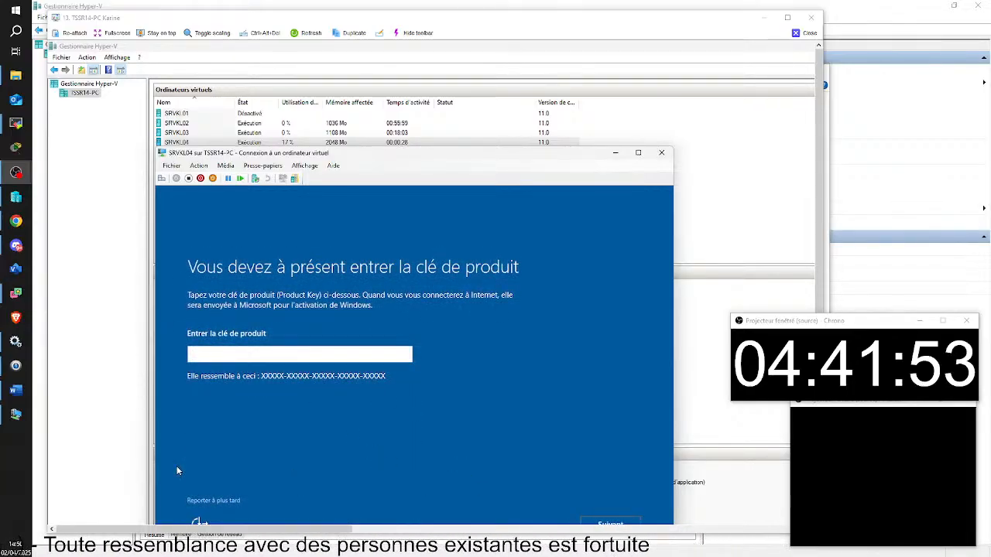
click(231, 500)
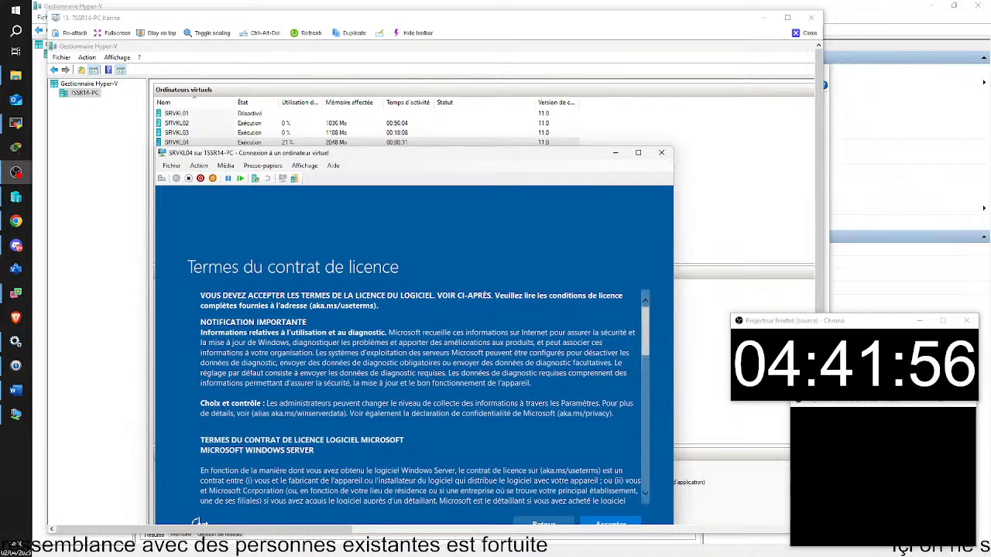
click(611, 523)
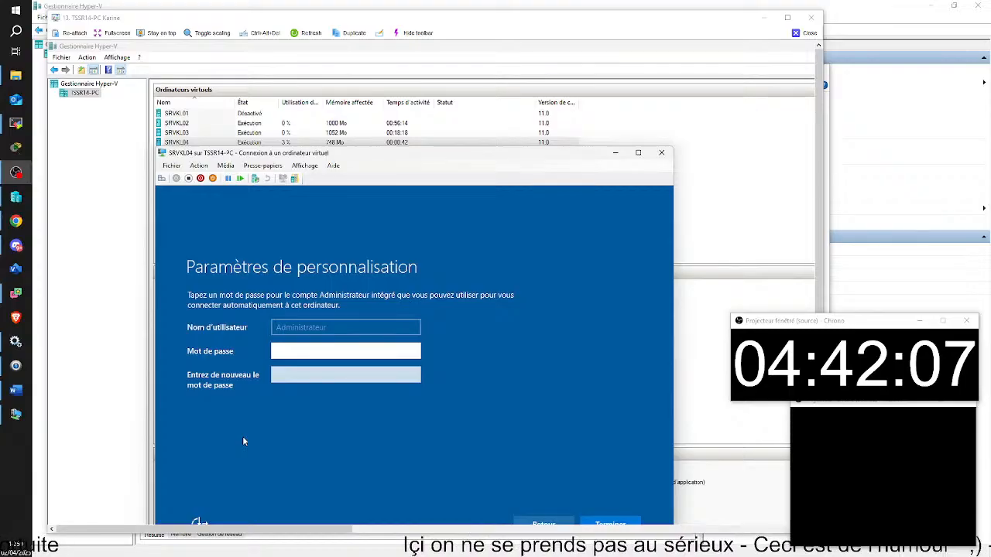
key(Caps_Lock)
text(A)
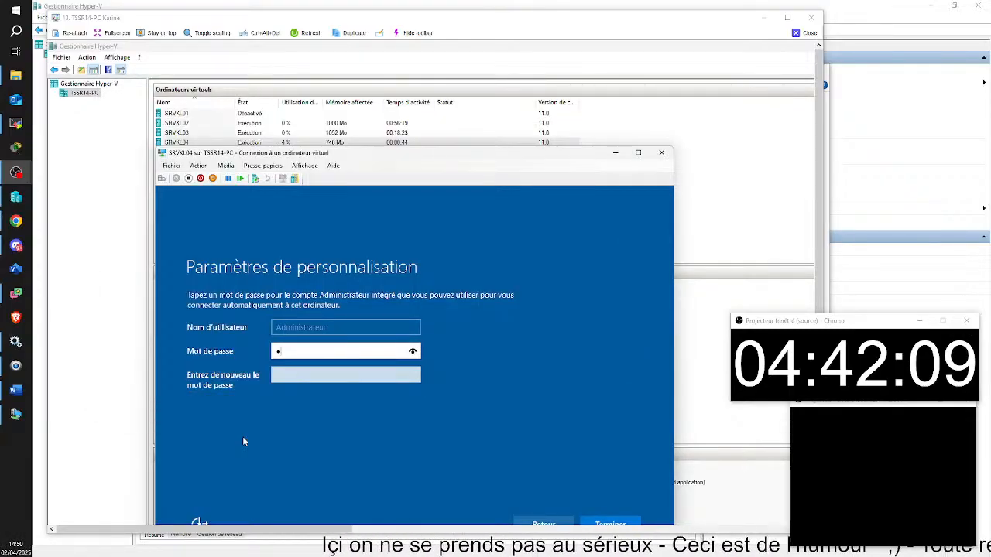
text(z)
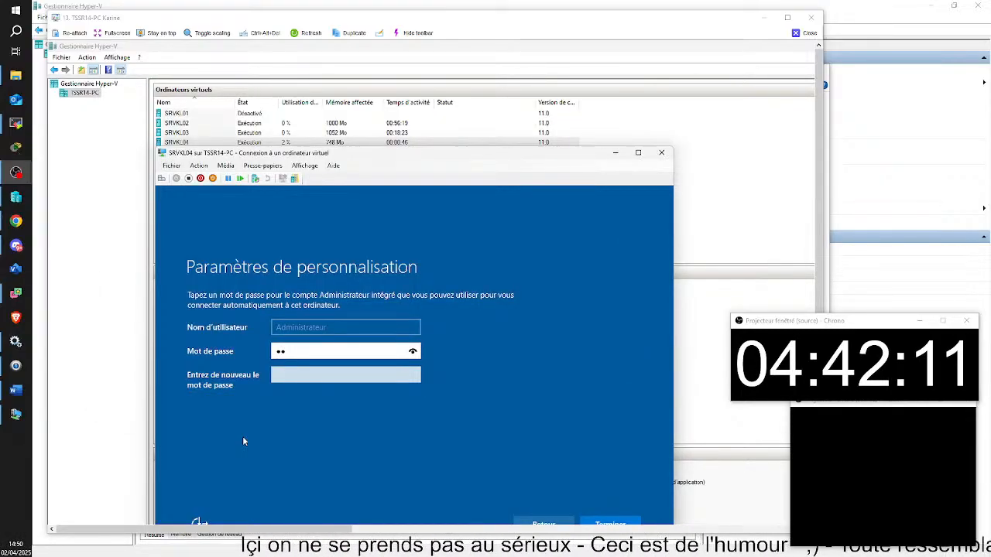
text(ert)
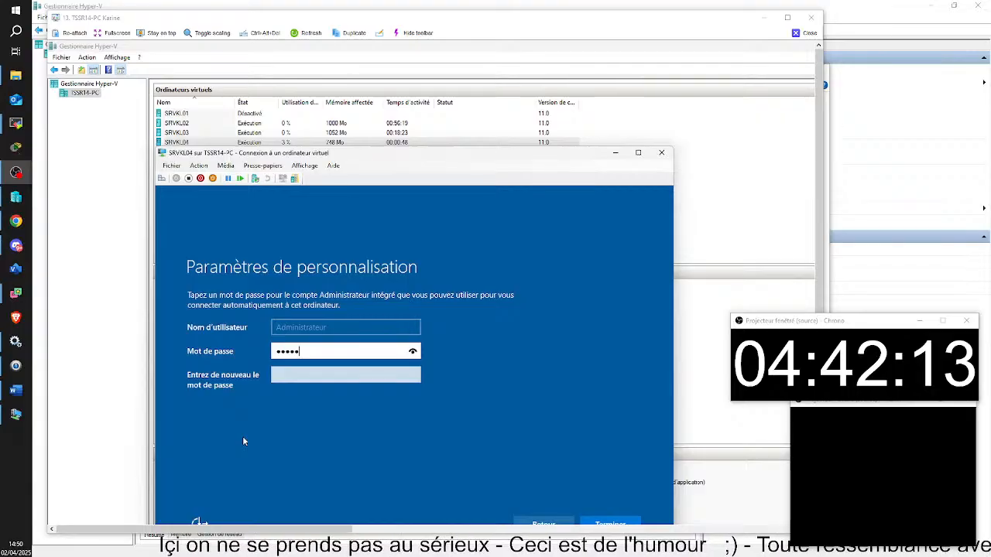
text(y12)
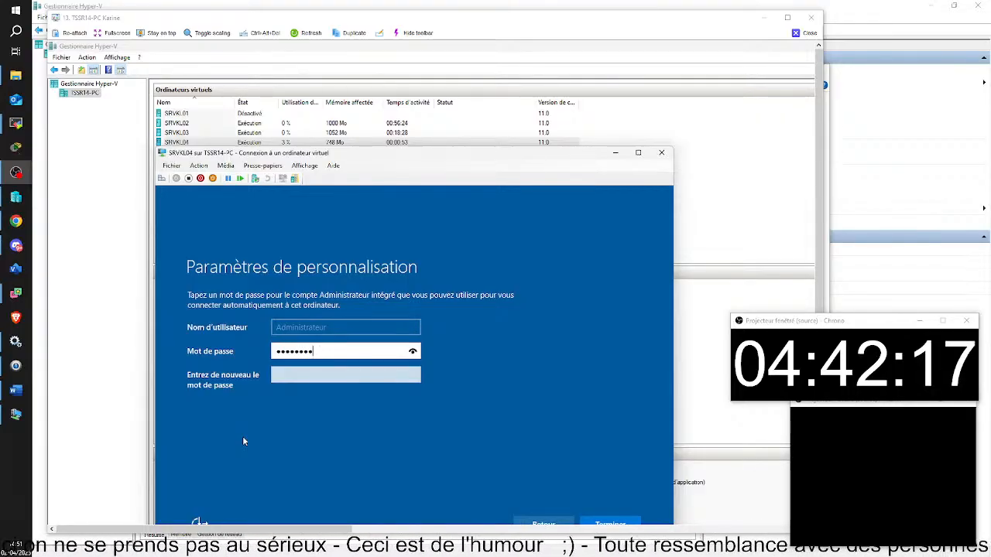
click(332, 377)
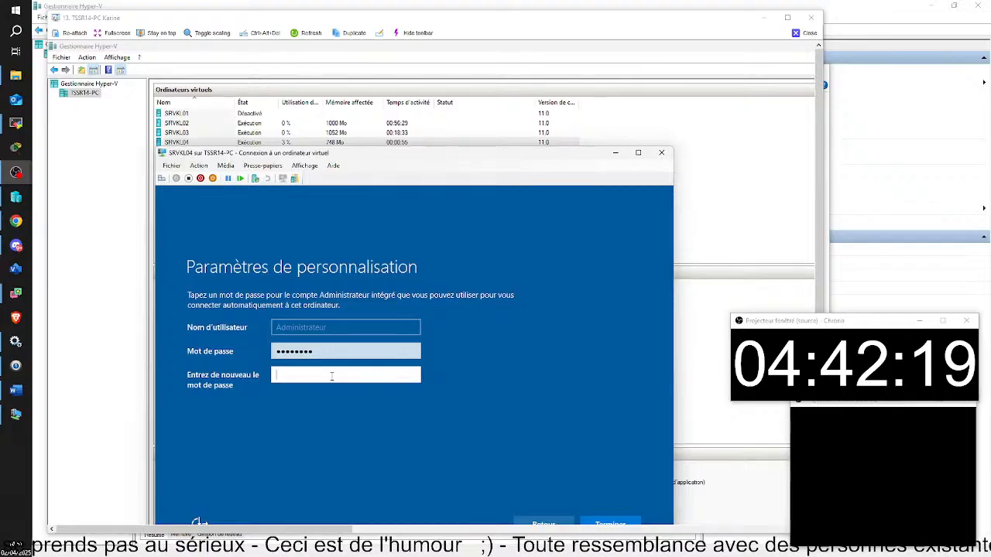
key(Caps_Lock)
text(A)
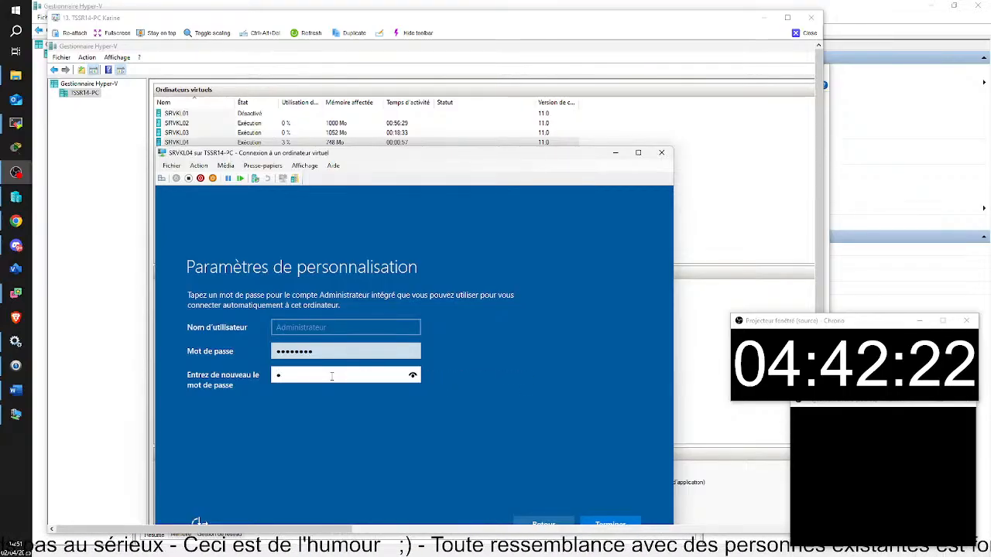
text(z)
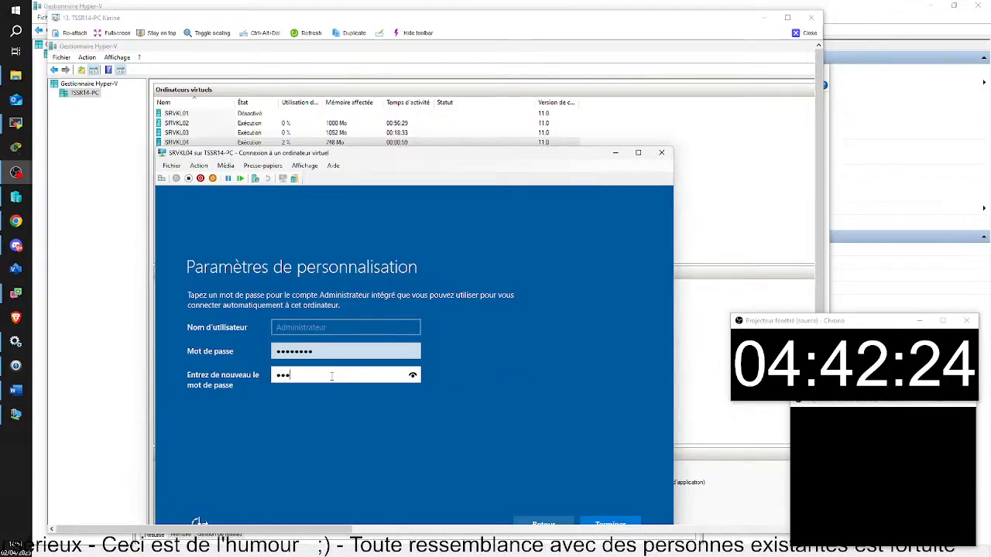
text(t)
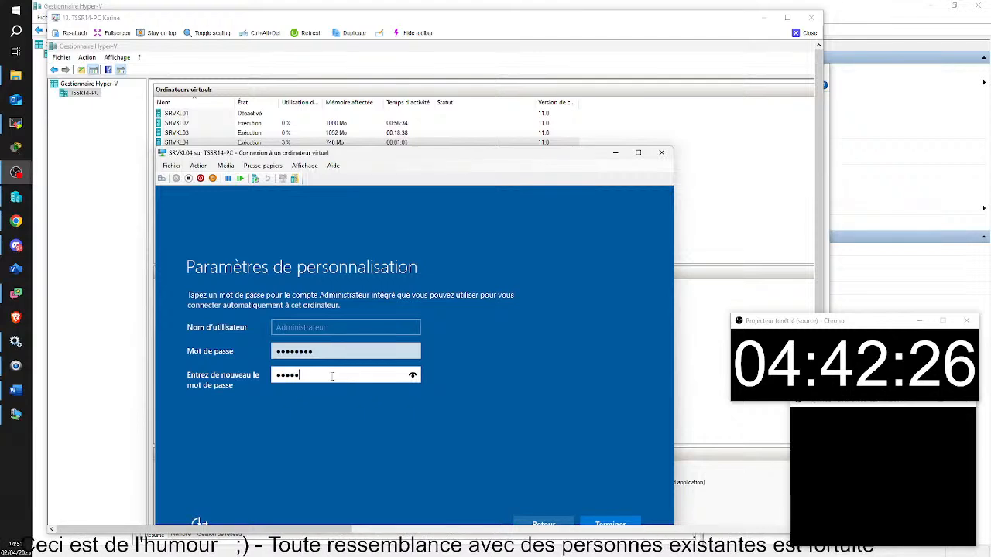
text(e)
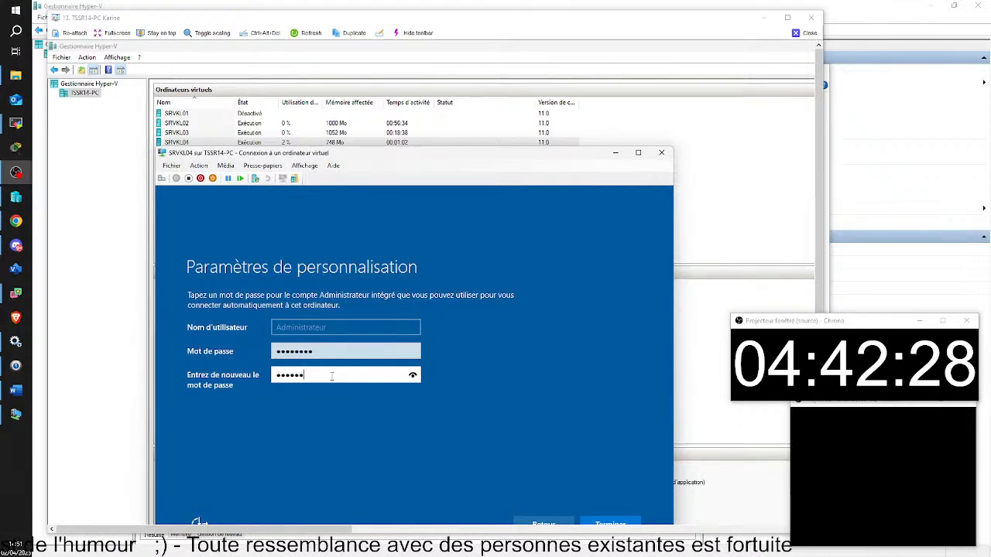
text(23)
key(Return)
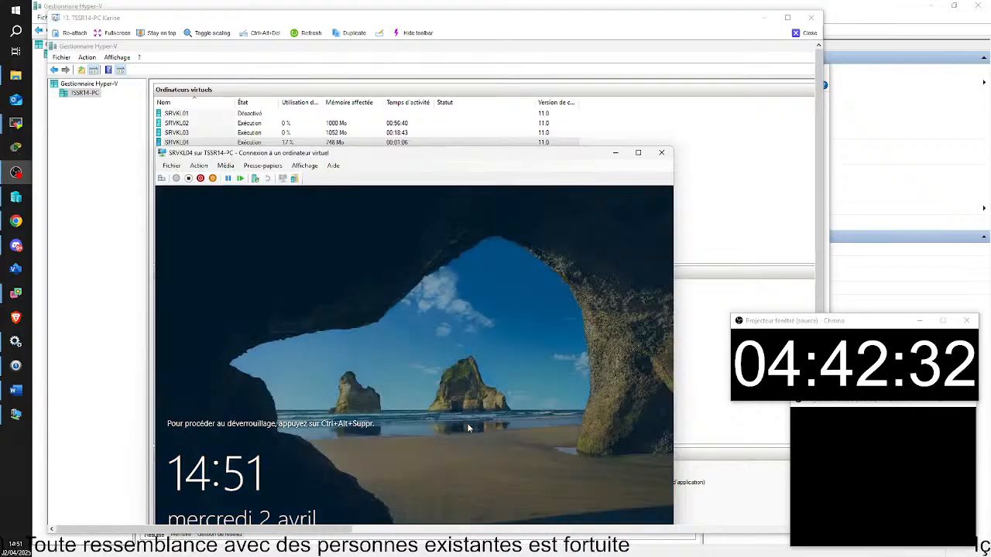
Unlock the lock screen and sign in as Administrateur with the account password.
click(509, 318)
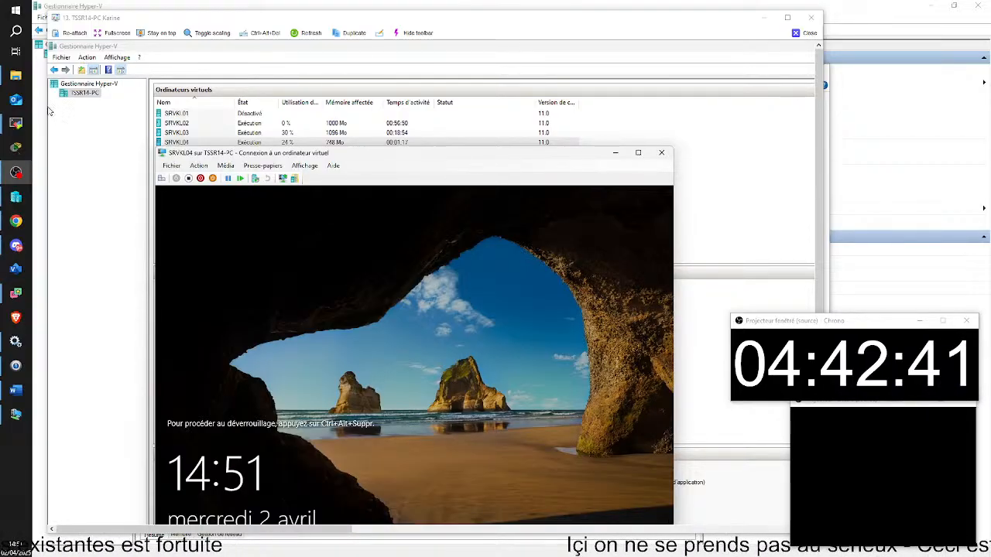
click(161, 179)
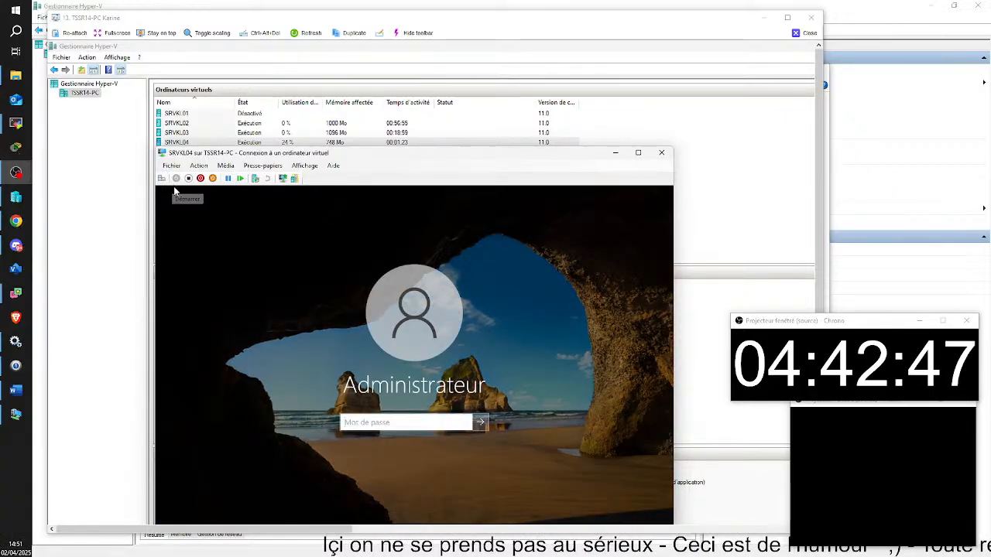
click(361, 422)
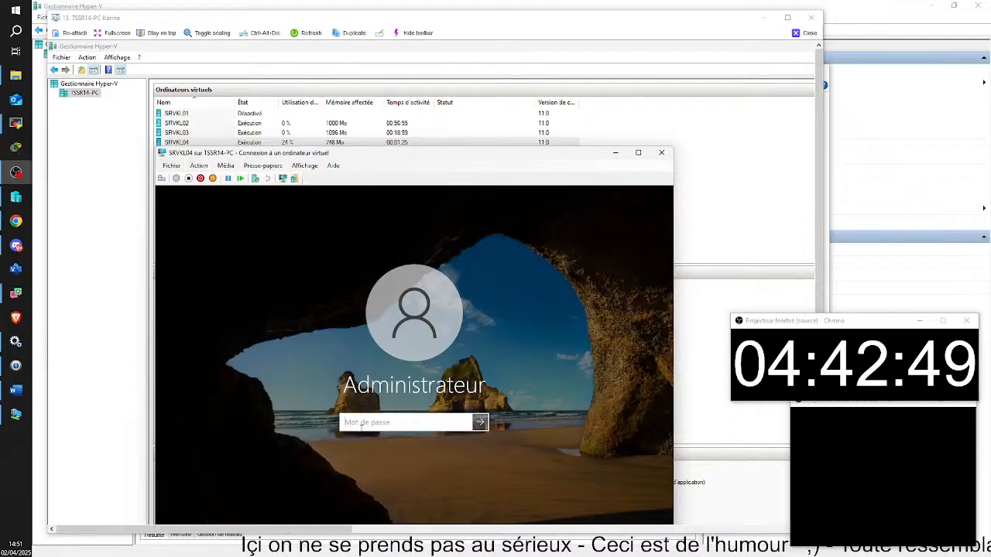
text(•)
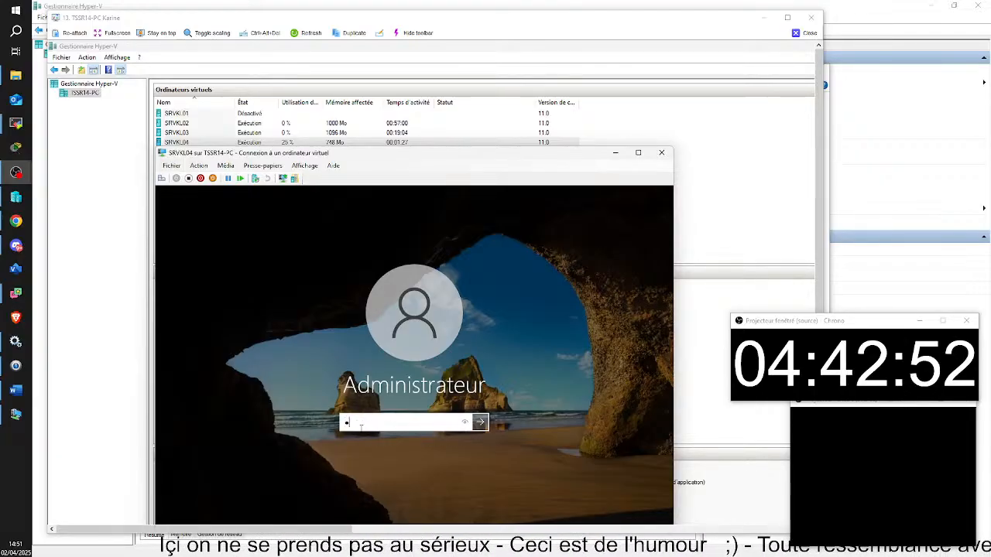
text(•••)
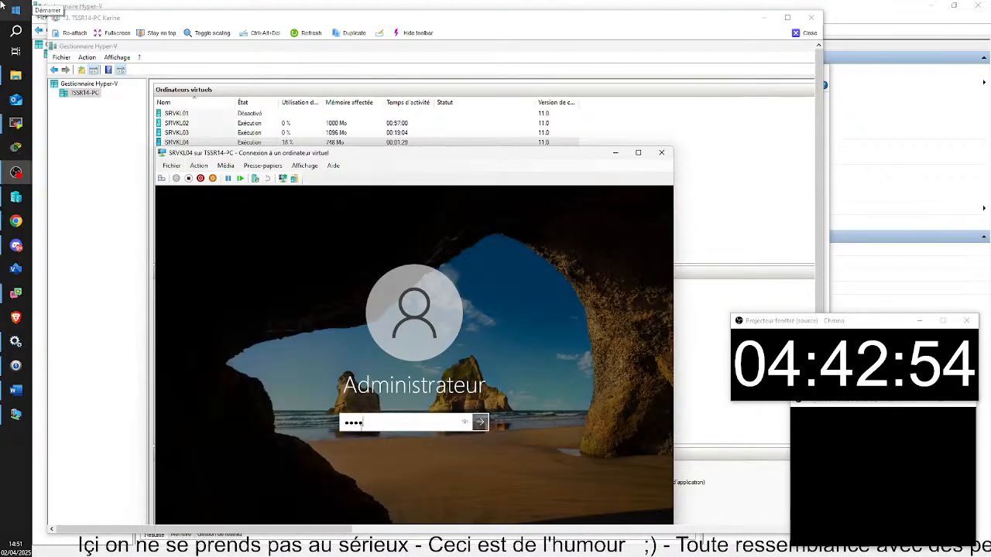
text(••)
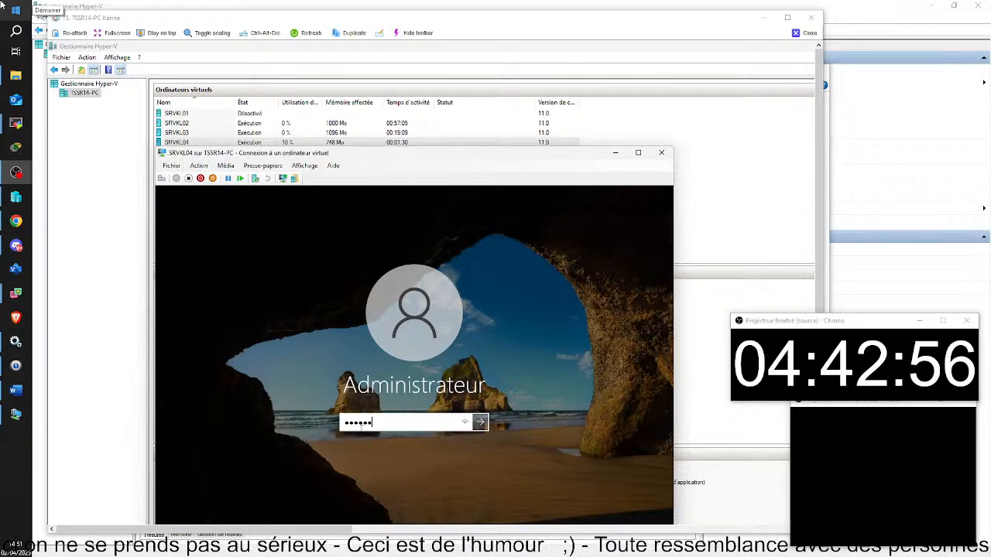
text(•)
key(Return)
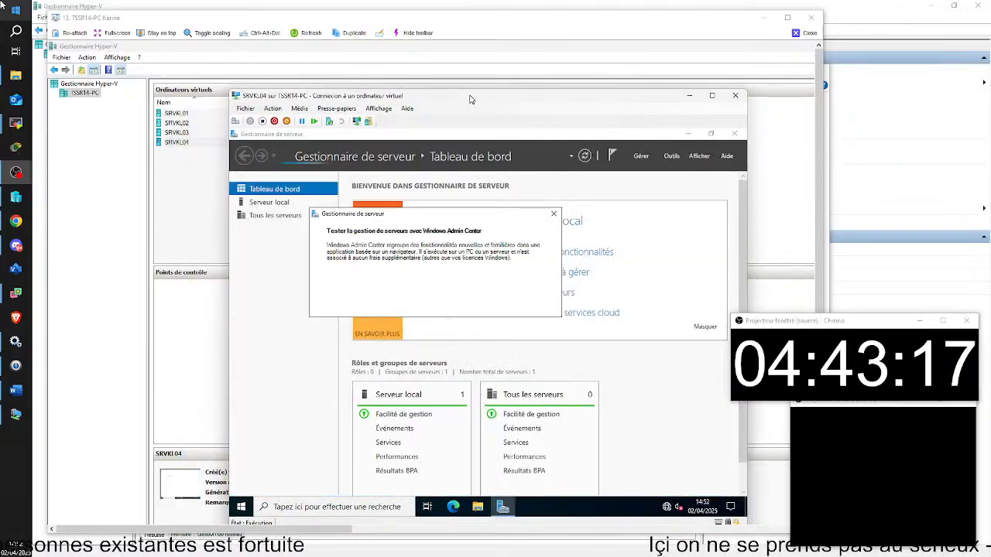
Dismiss the Windows Admin Center notice so SRVKL04's Server Manager dashboard is fully visible.
click(553, 215)
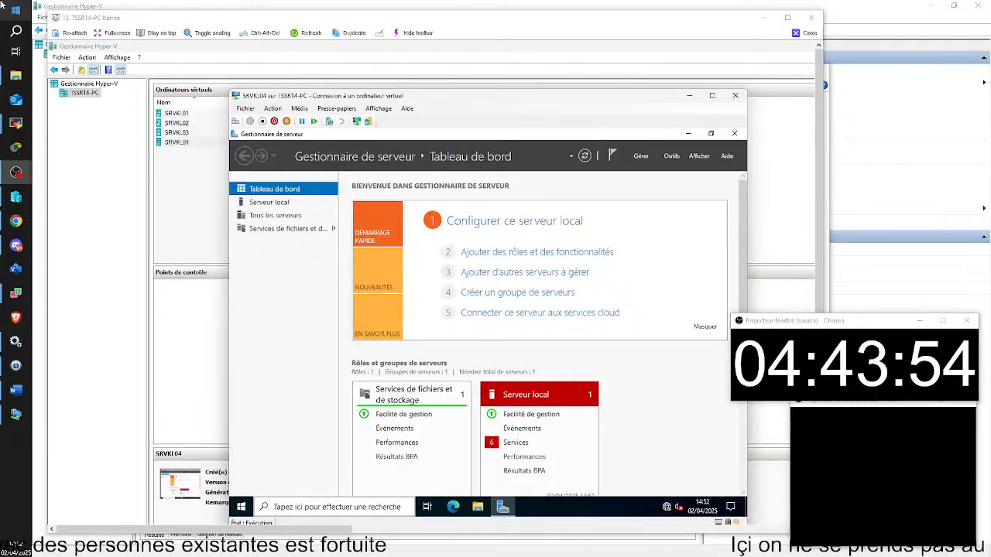
Shut down SRVKL04 from its Start menu with the default reason, then minimize its connection window.
right_click(241, 506)
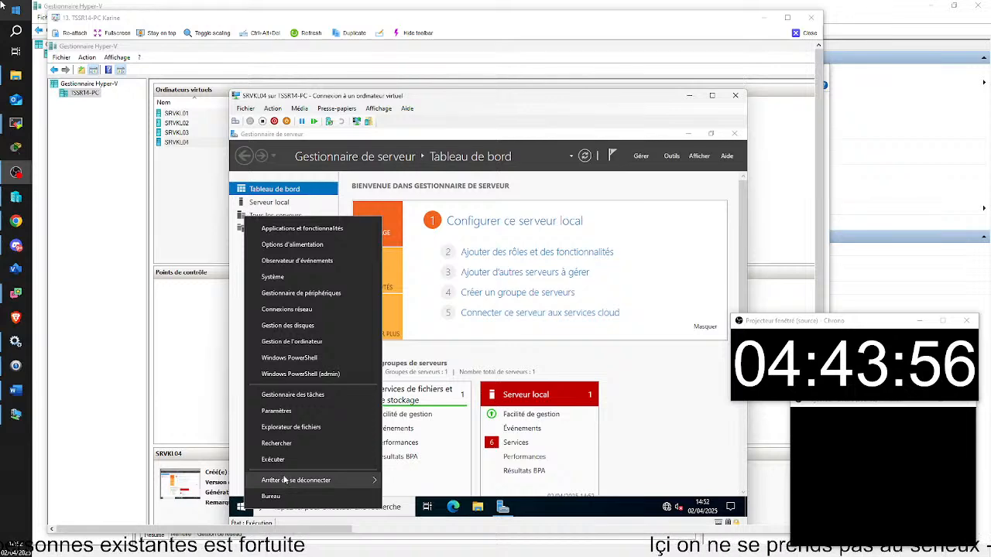
mouse_move(284, 480)
click(415, 464)
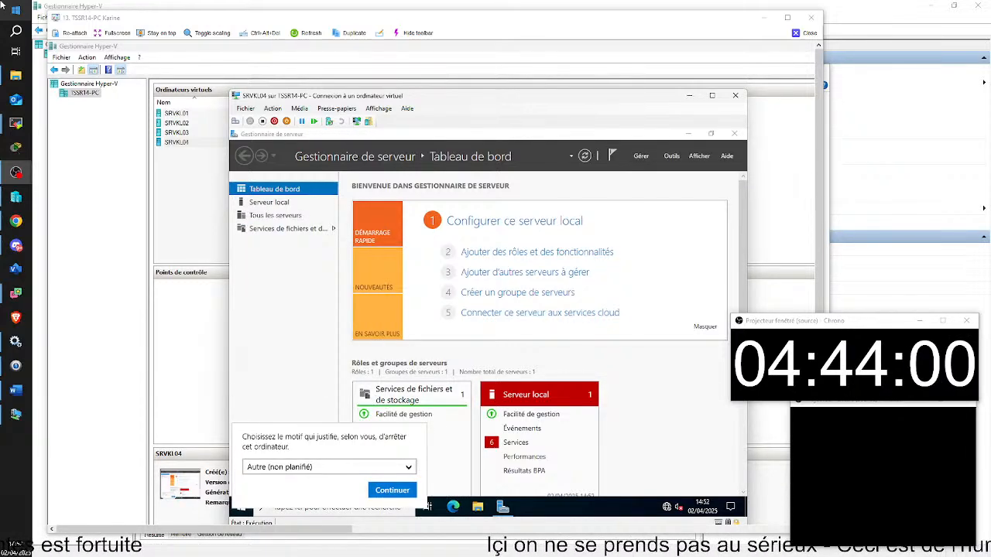
click(407, 492)
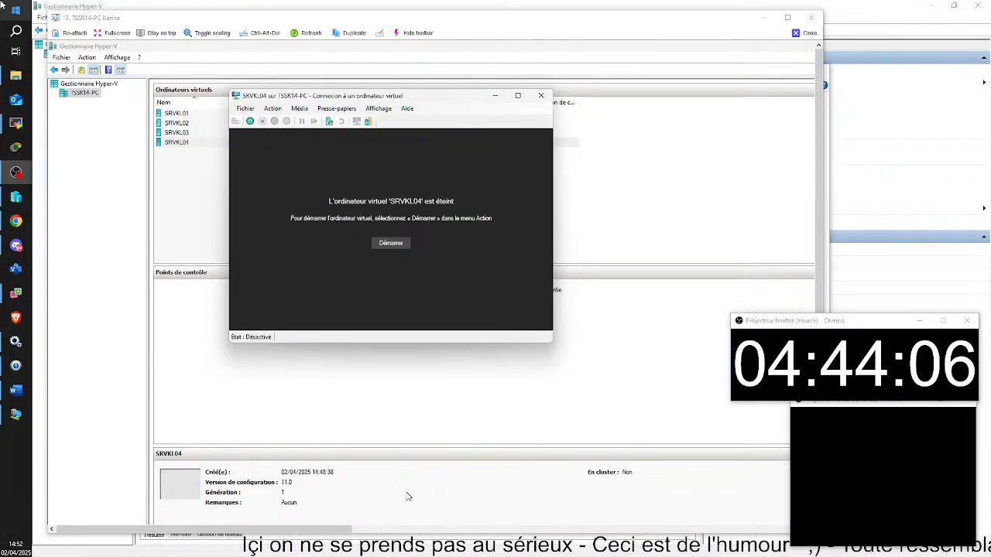
click(495, 95)
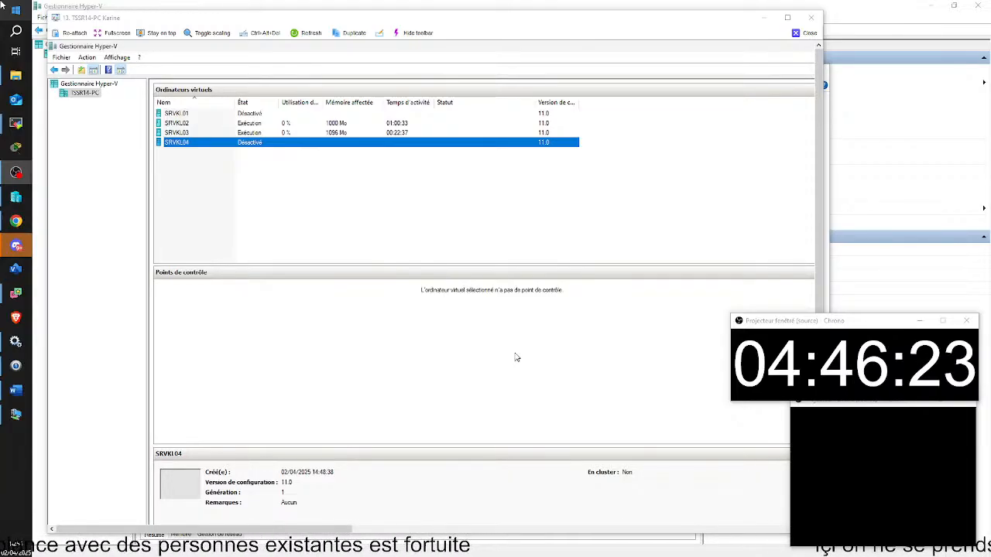
right_click(272, 144)
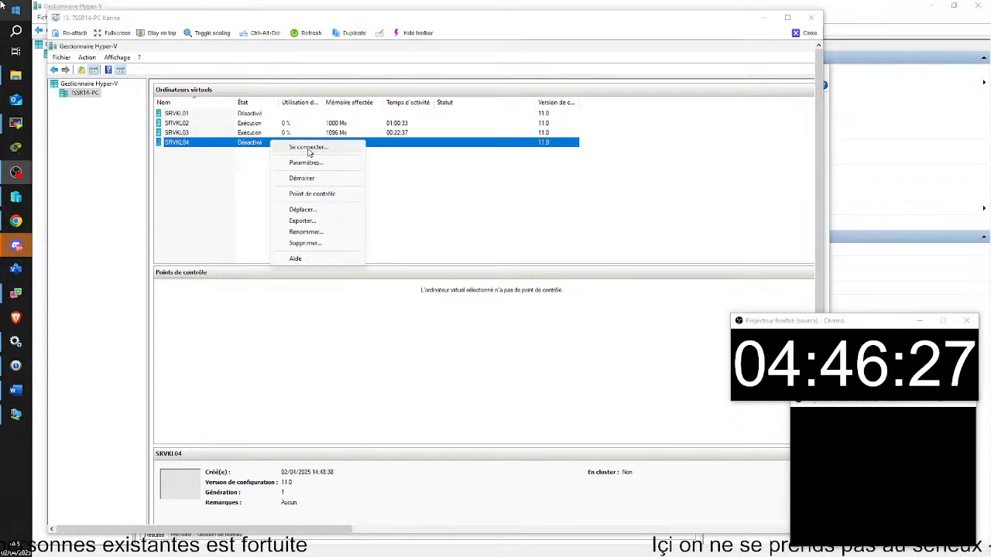
double_click(247, 144)
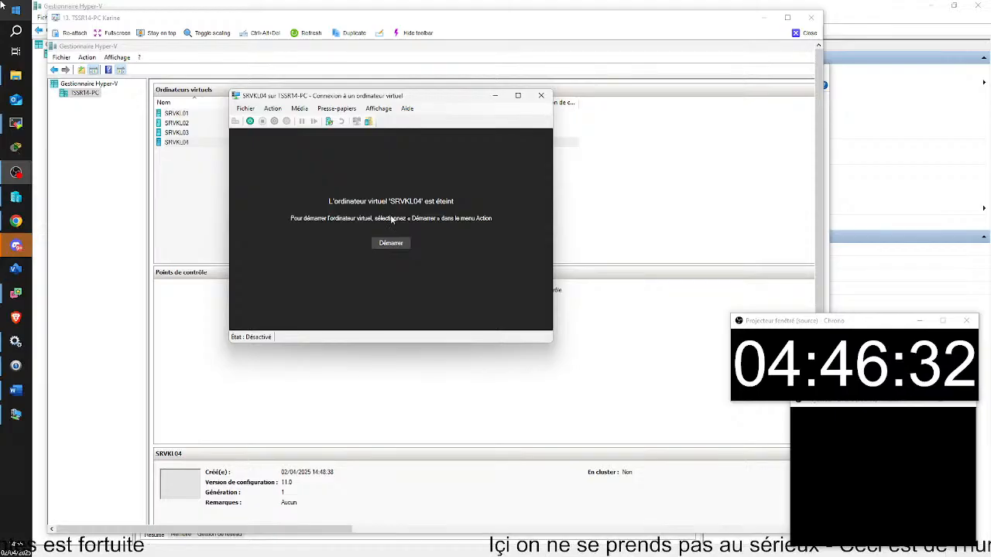
click(496, 97)
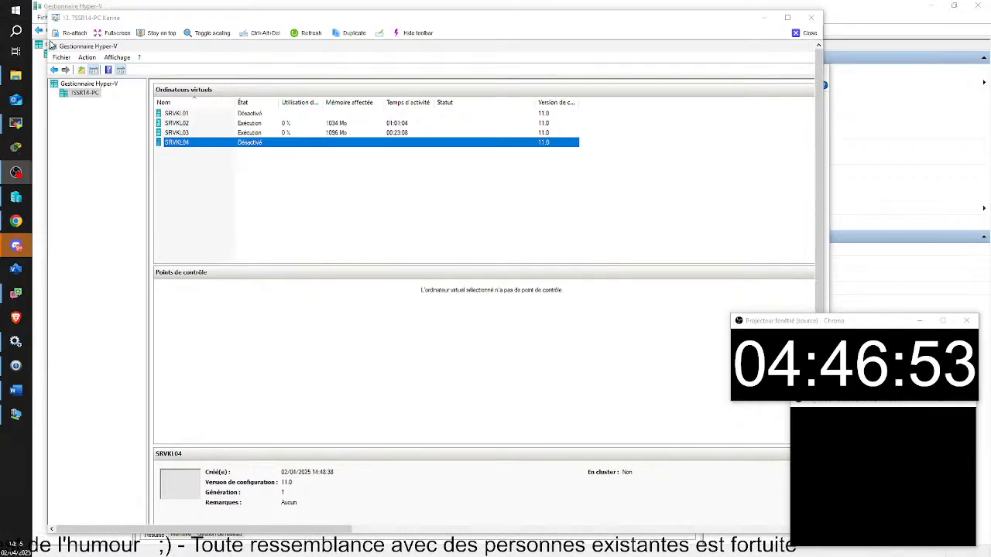
key(alt+Tab)
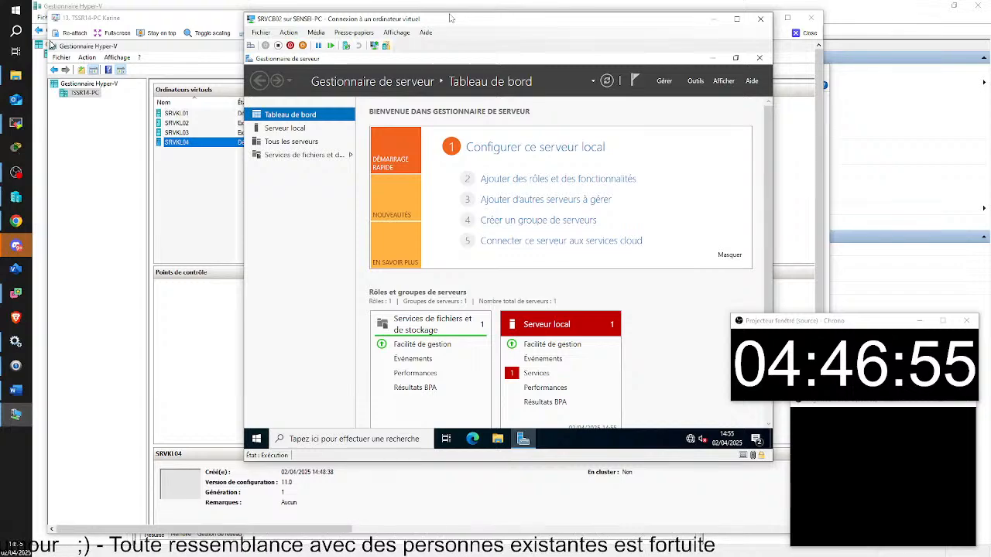
Close Explorer and the SRVCB02 connection window, shut SRVCB02 down, and leave the remote session.
drag(450, 17, 350, 11)
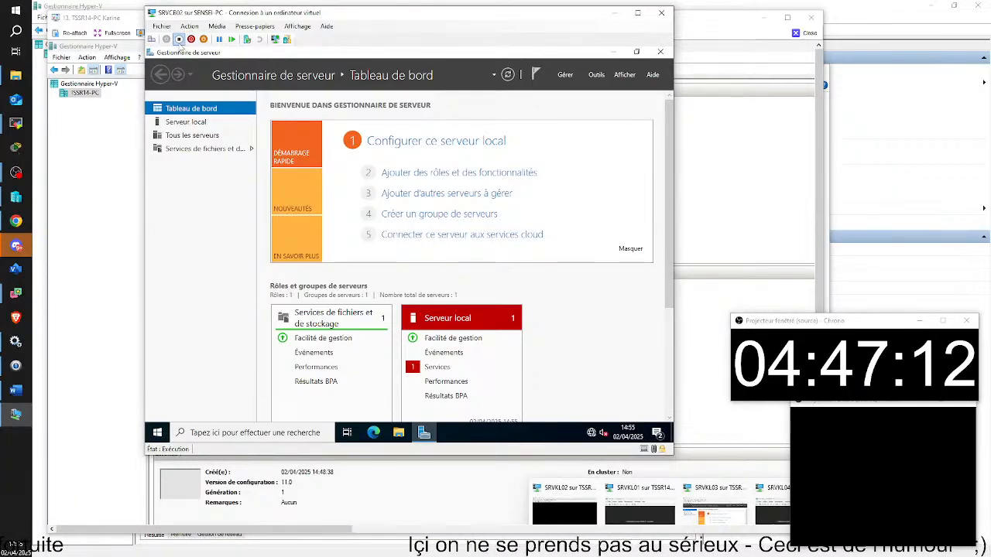
mouse_move(588, 518)
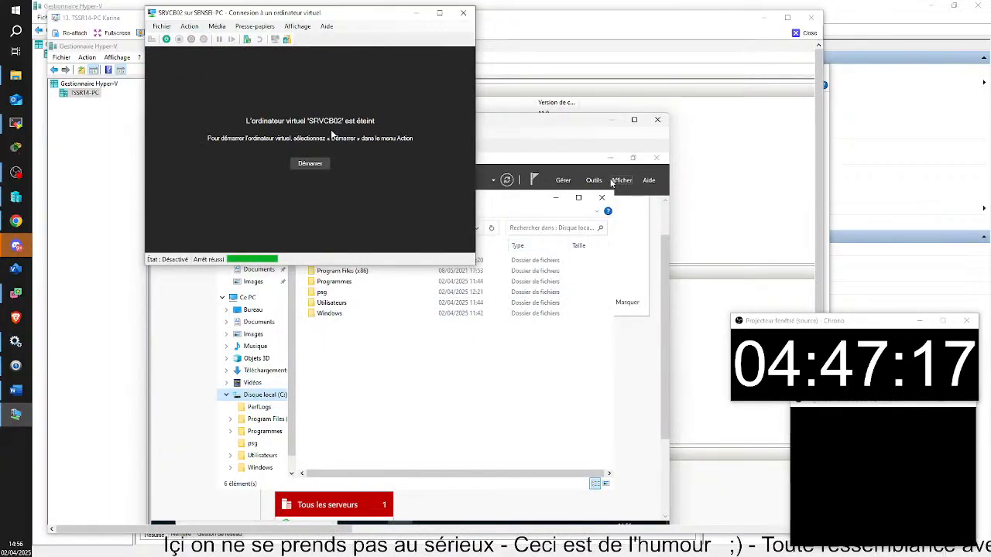
click(602, 197)
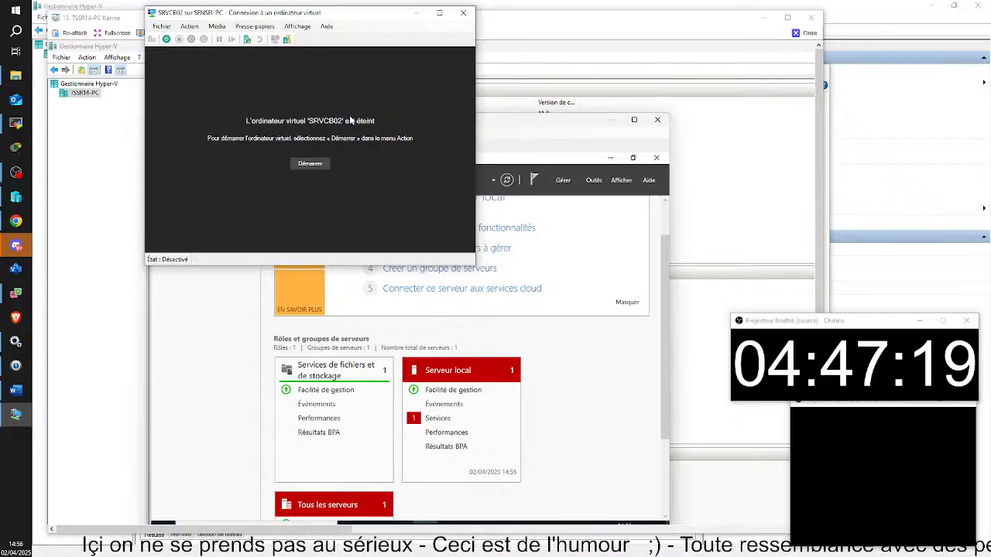
click(463, 13)
click(197, 146)
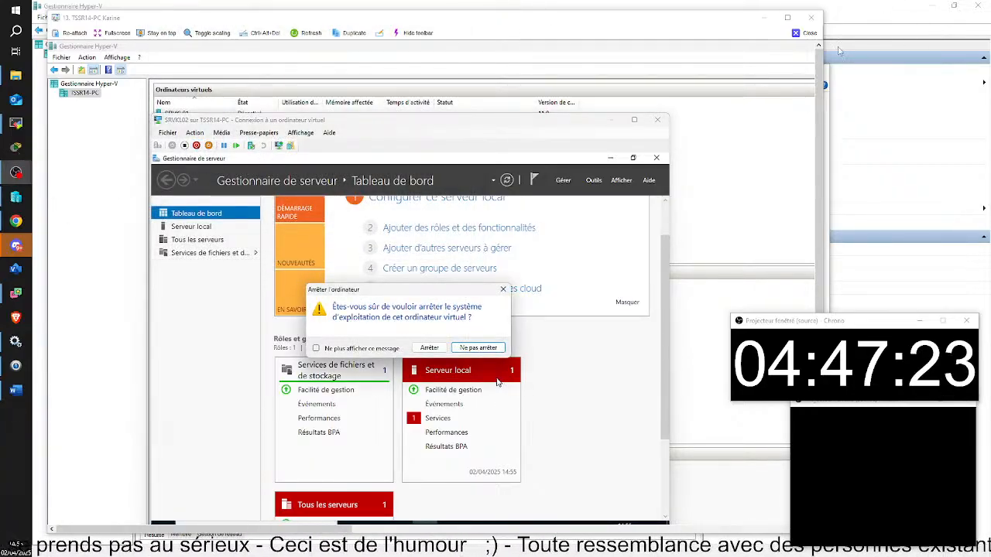
click(805, 33)
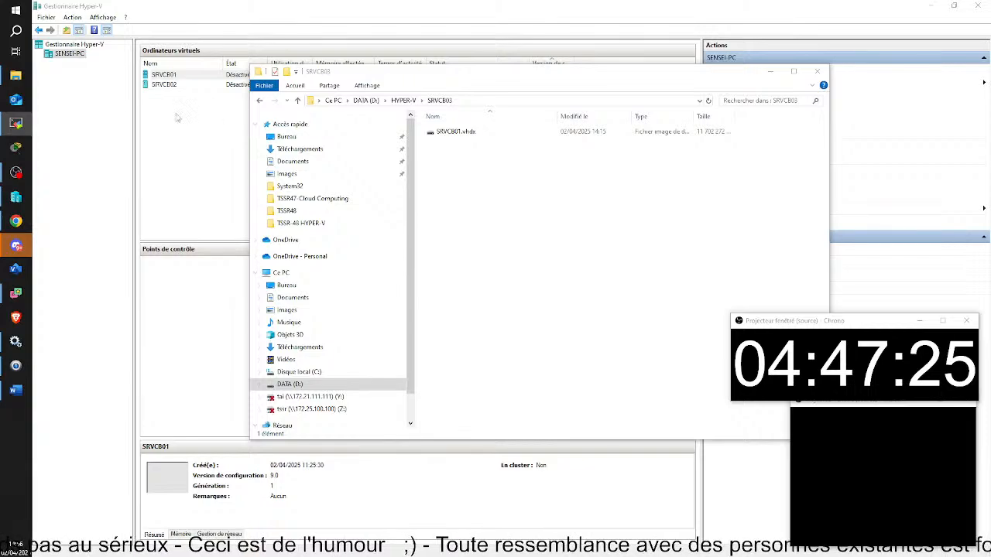
click(177, 117)
Remove SRVCB02 using Supprimer… from its context menu and confirm the deletion.
click(165, 84)
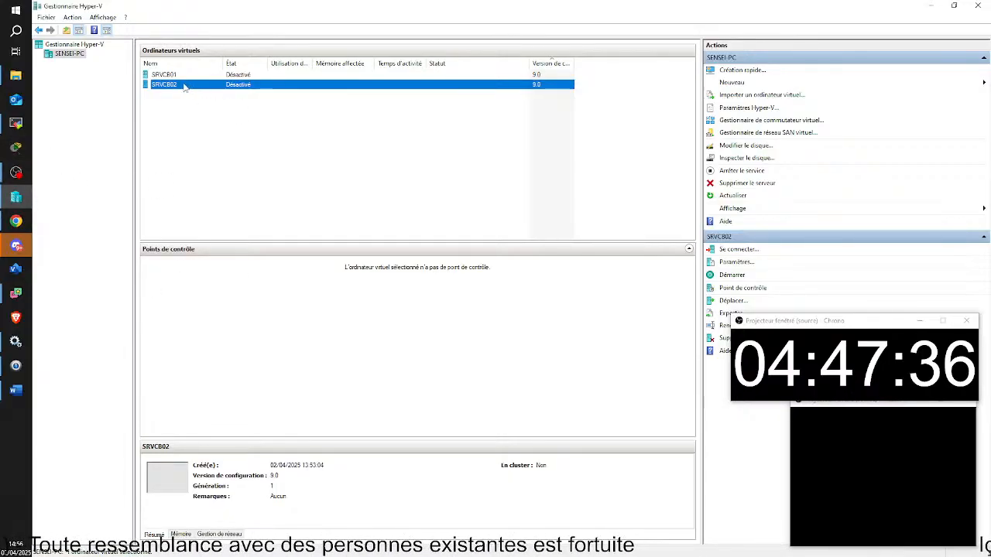
right_click(210, 86)
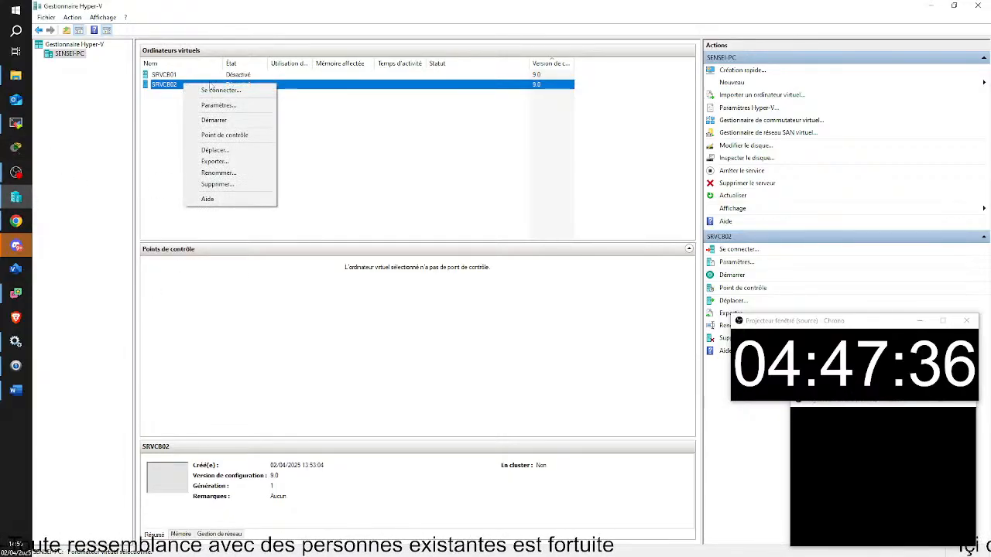
click(217, 185)
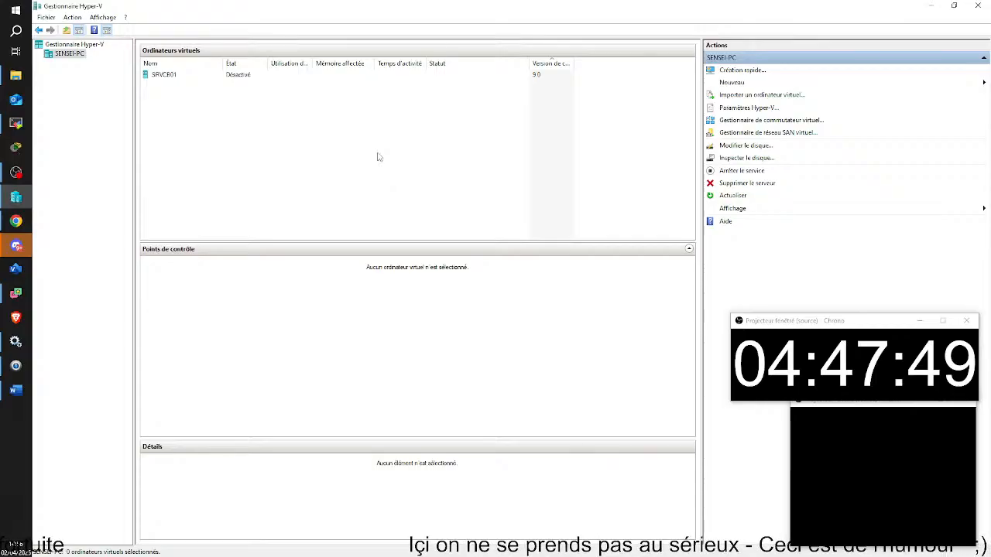
Inspect and permanently delete the leftover SRVCB02 folder in D:\HYPER-V, then return to Hyper-V Manager.
click(16, 75)
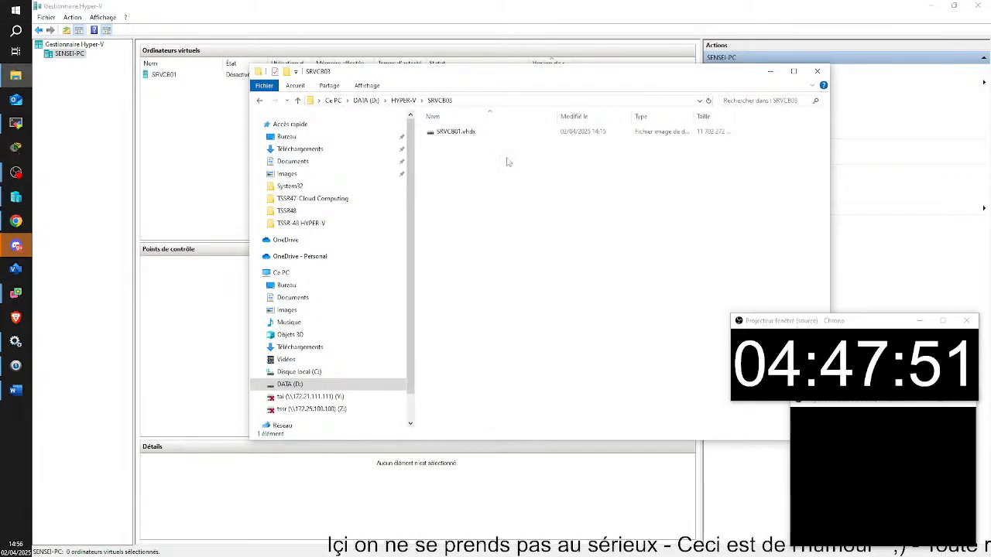
click(402, 100)
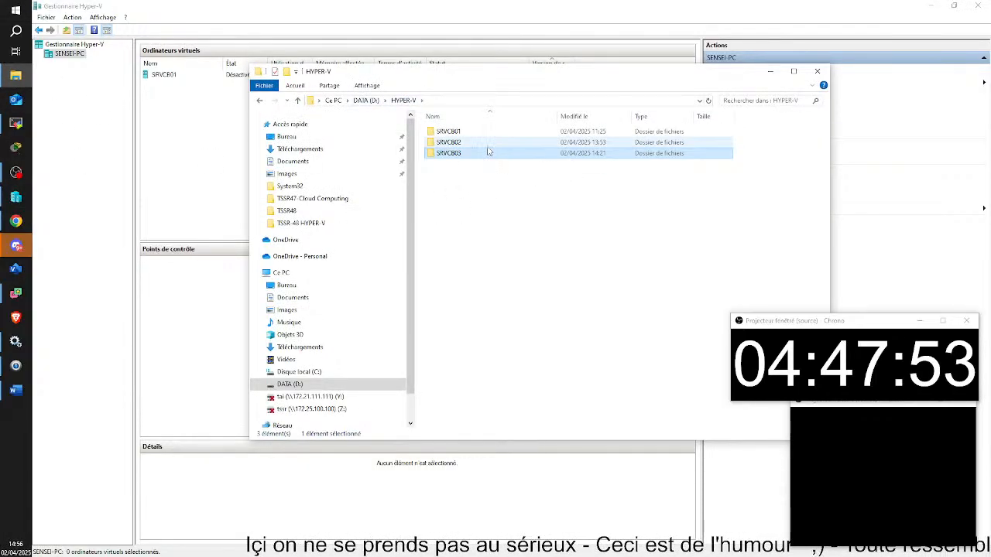
click(462, 146)
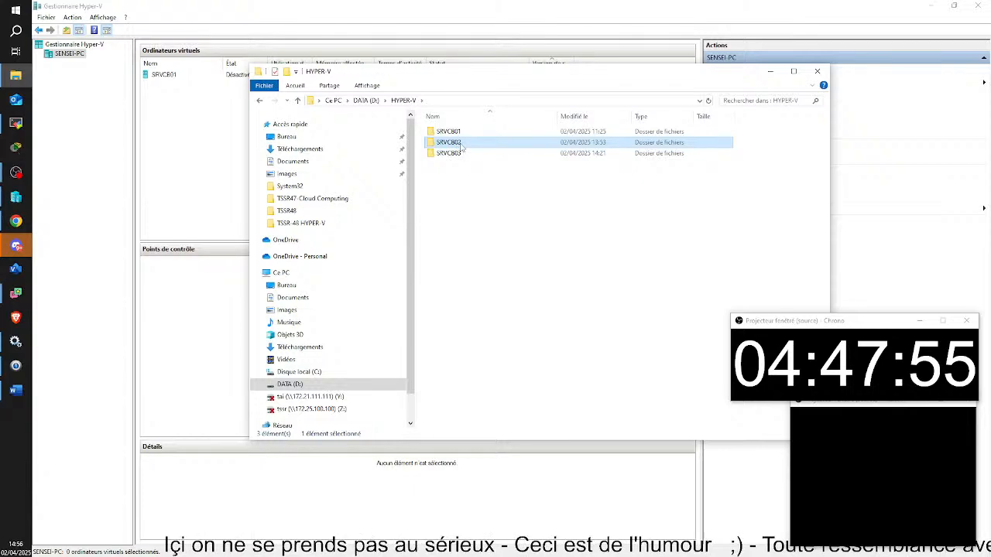
double_click(459, 145)
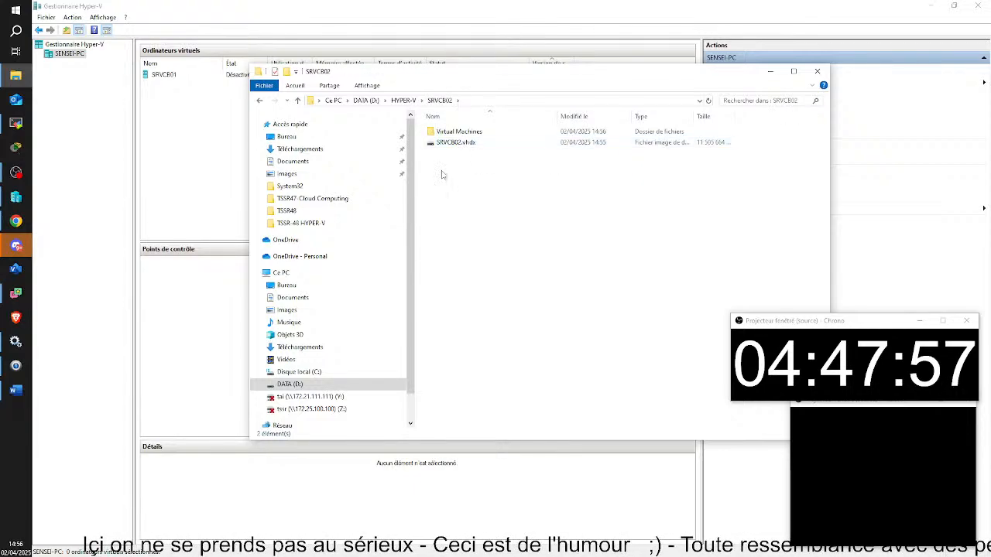
click(402, 100)
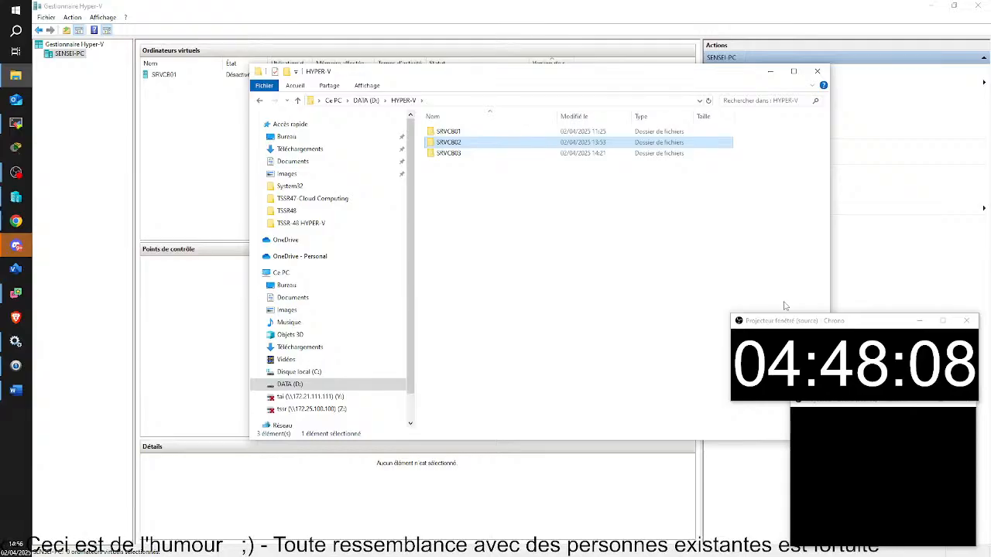
key(shift+Delete)
key(Return)
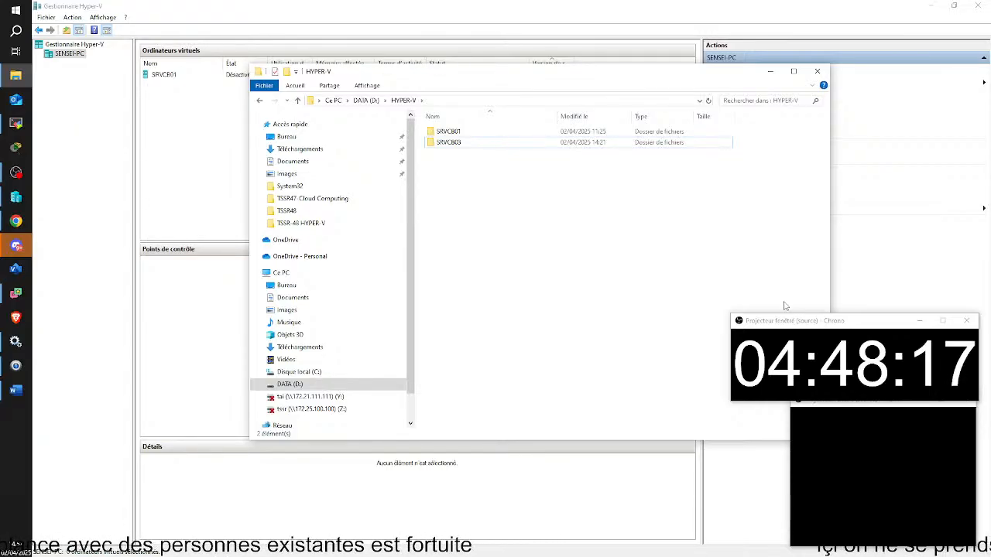
click(221, 161)
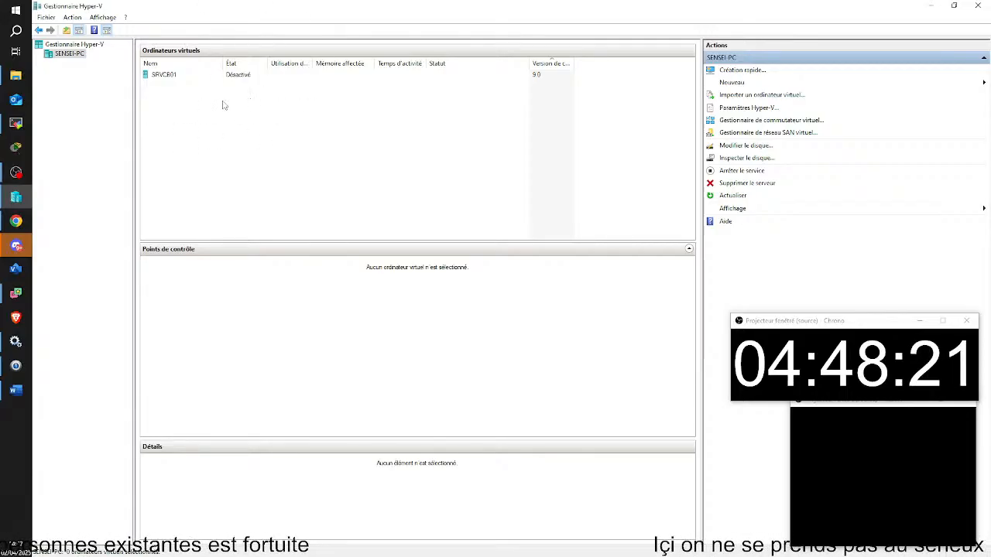
Check SRVCB01's actions, view the D:\HYPER-V folder in Explorer, then return to Hyper-V Manager.
right_click(154, 78)
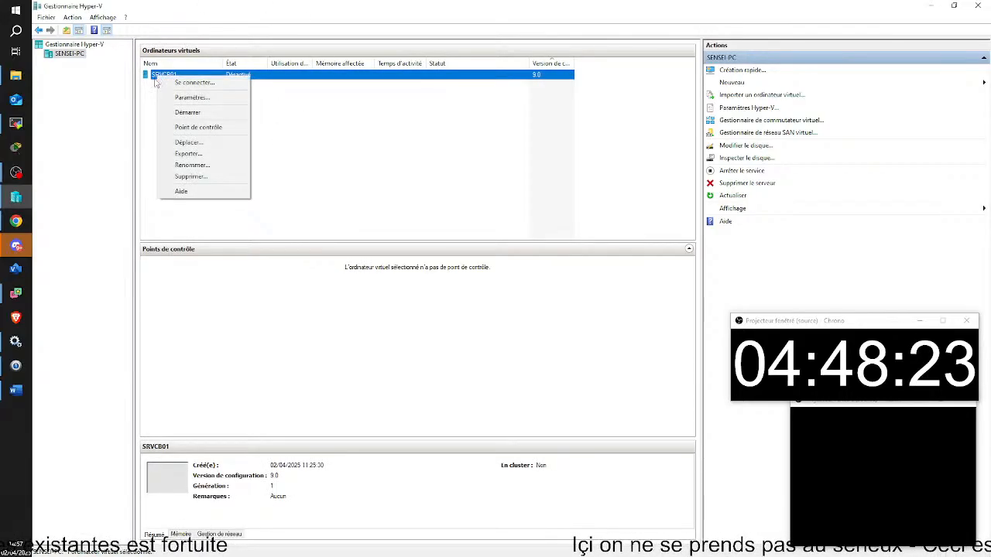
click(425, 165)
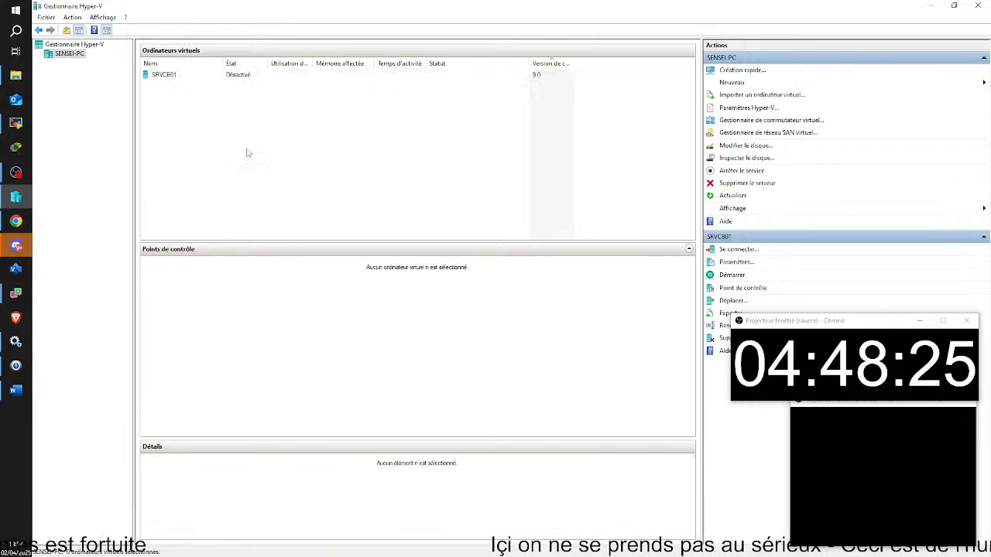
click(15, 75)
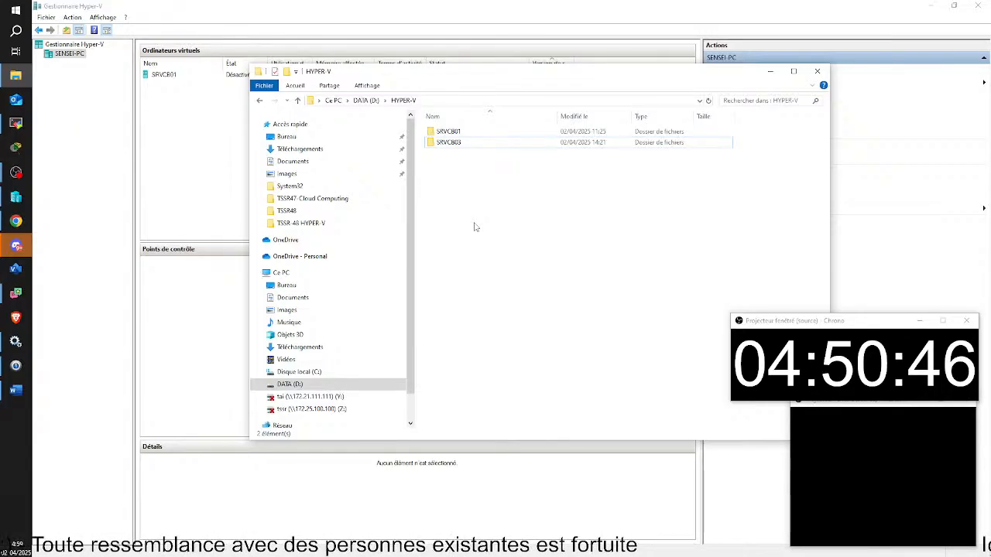
click(177, 182)
Start the New Virtual Machine wizard and name the machine CL1XB01.
click(731, 82)
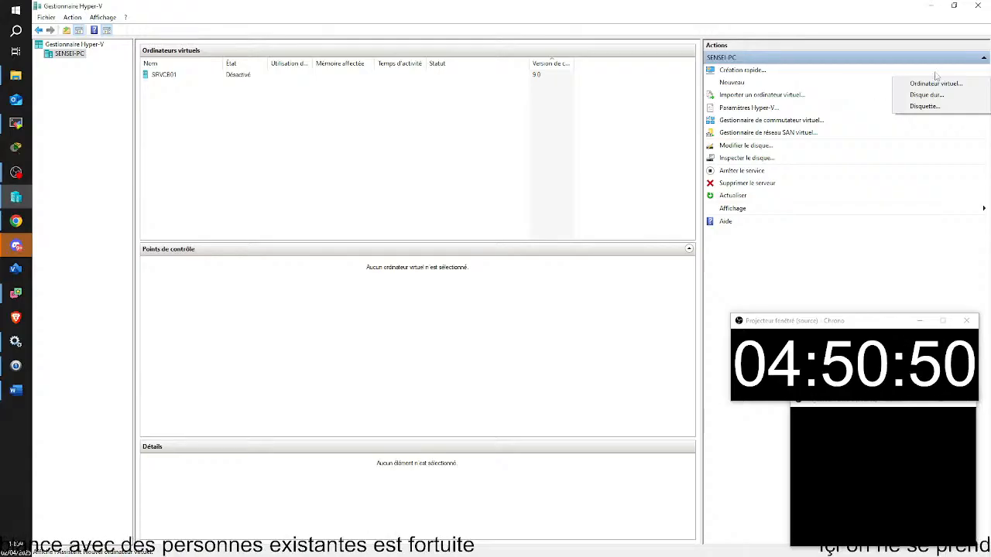
click(921, 82)
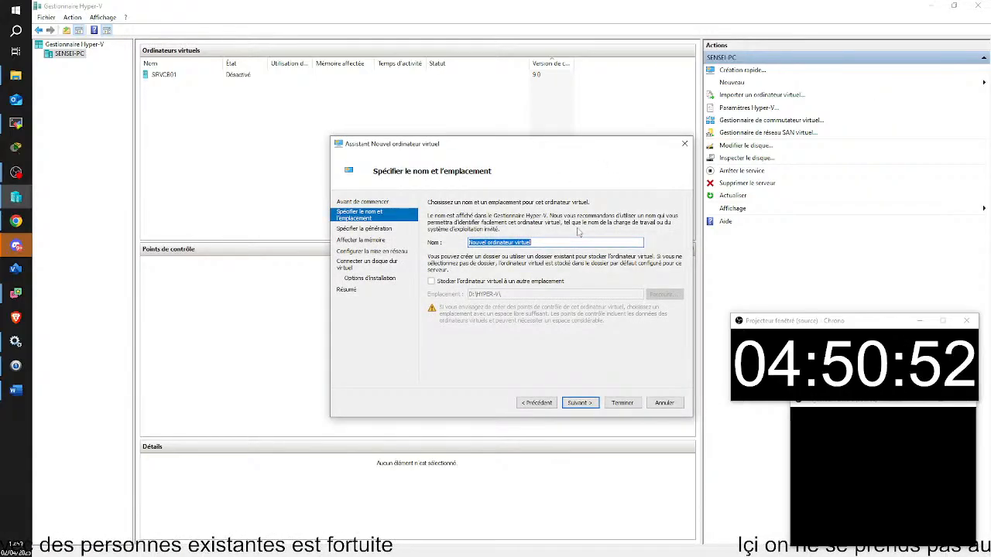
text(CL1XB01)
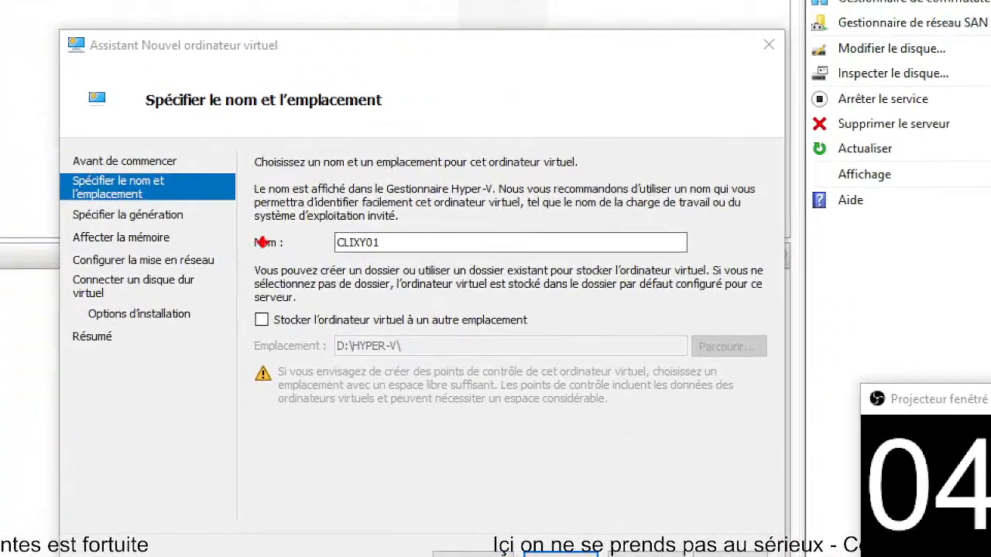
drag(317, 218, 427, 285)
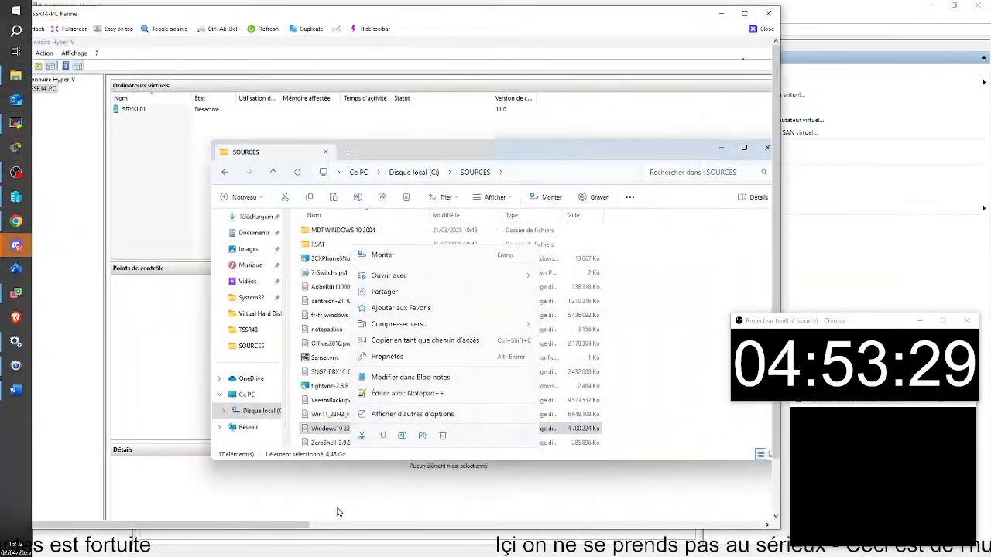
Leave SOURCES, peek into C:\HYPER-V, and end at the C: drive root.
click(338, 434)
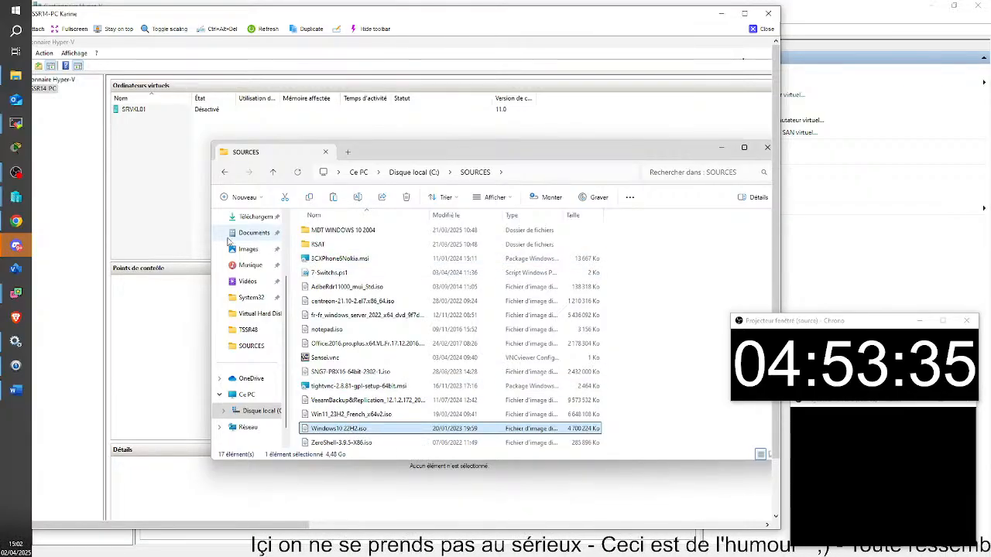
click(252, 410)
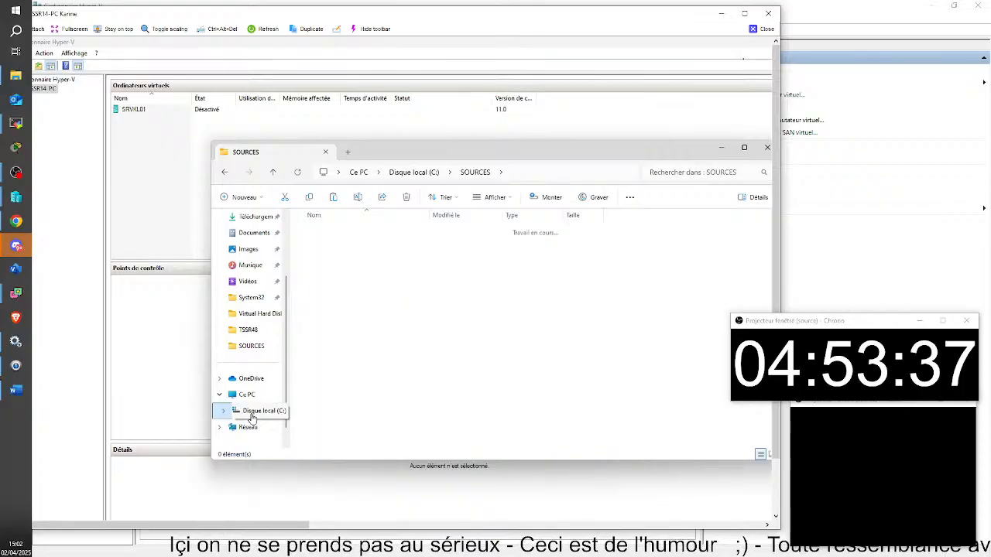
double_click(354, 232)
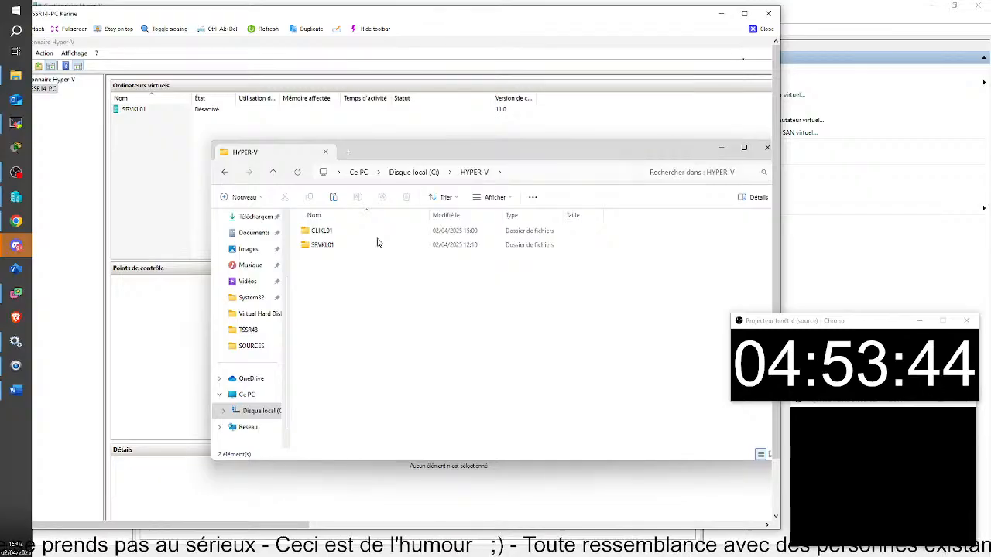
click(257, 415)
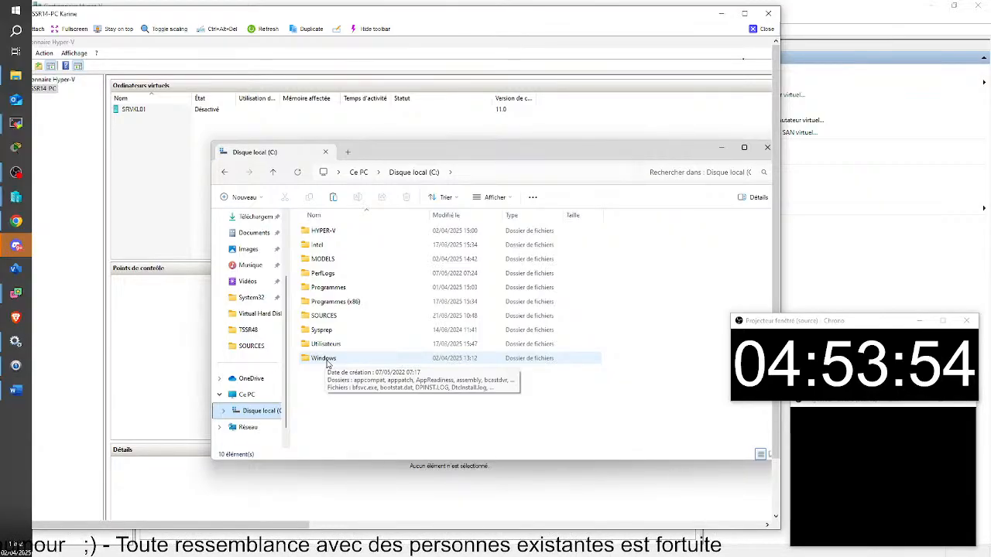
Navigate to C:\HYPER-V\SRVKL01\Virtual Hard Disks to view its two .vhdx files.
click(348, 233)
double_click(348, 232)
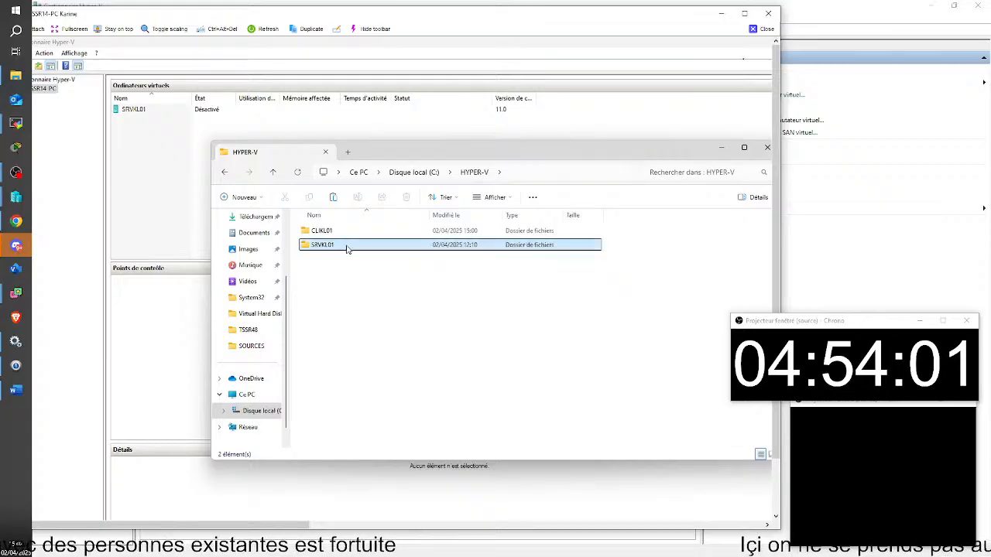
double_click(346, 246)
double_click(346, 246)
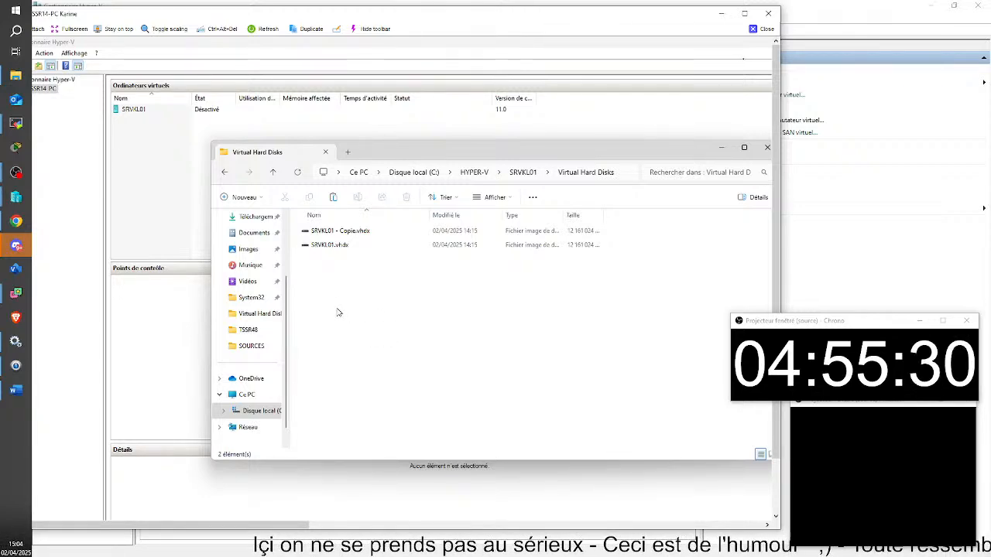
Browse the C: drive's SOURCES, HYPER-V and Windows folders.
click(257, 415)
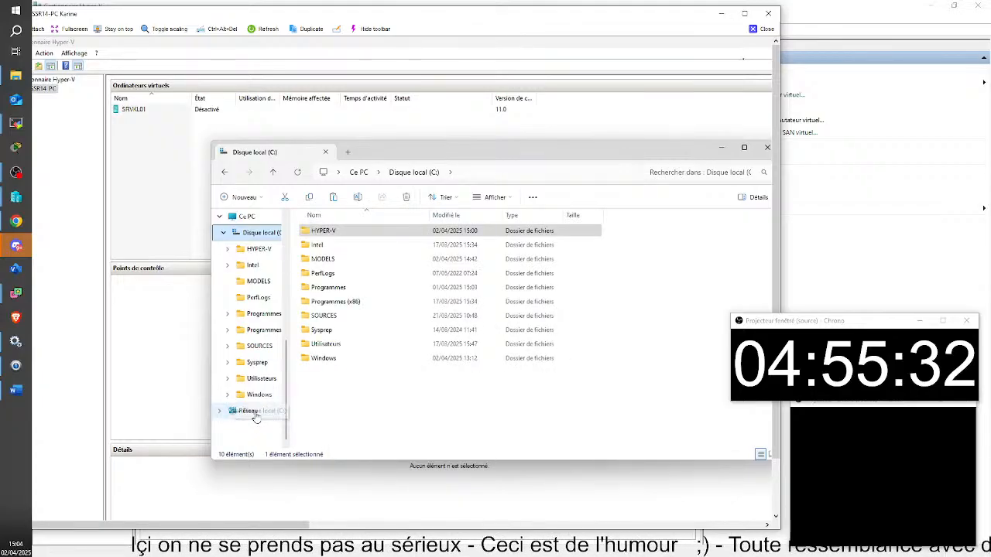
double_click(333, 317)
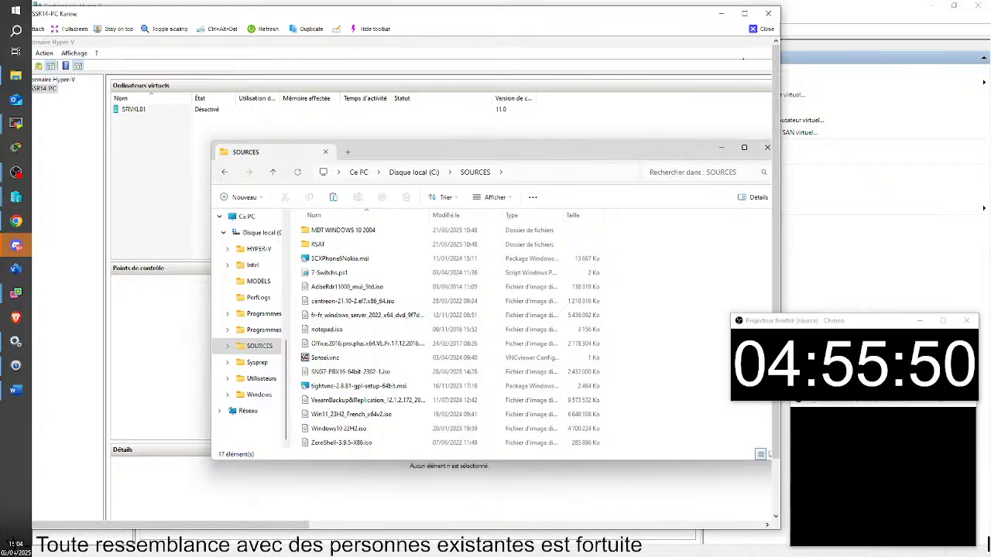
mouse_move(481, 515)
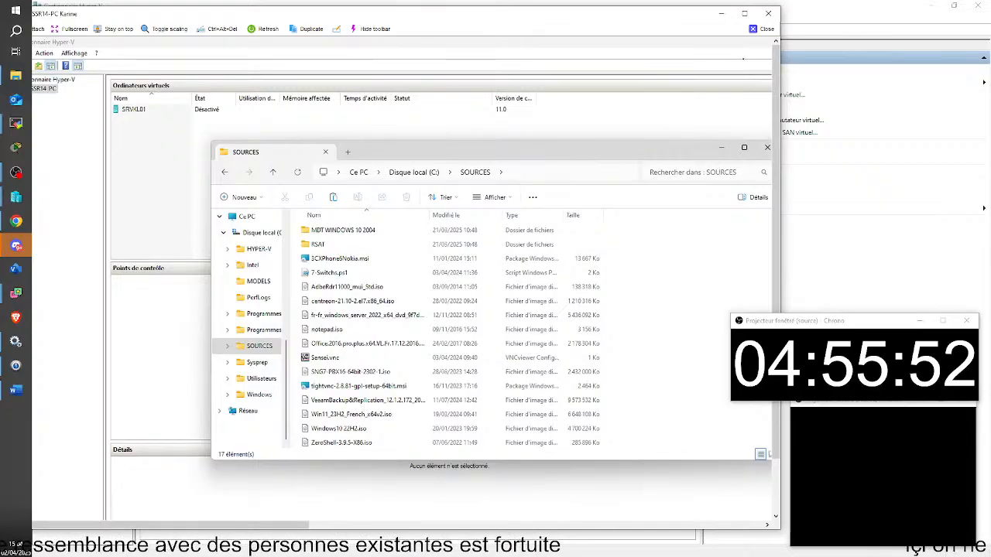
click(256, 248)
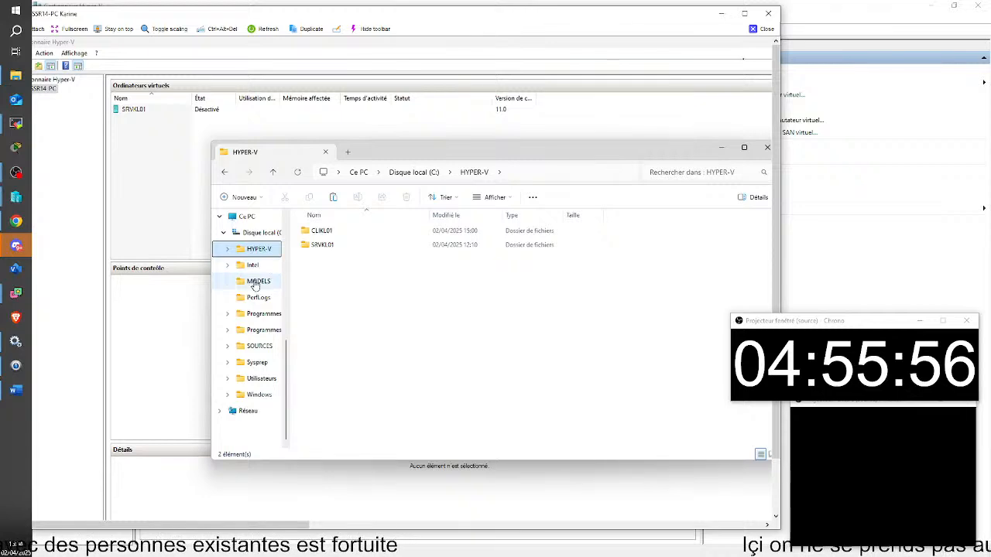
click(251, 397)
scroll(359, 419, down, 12)
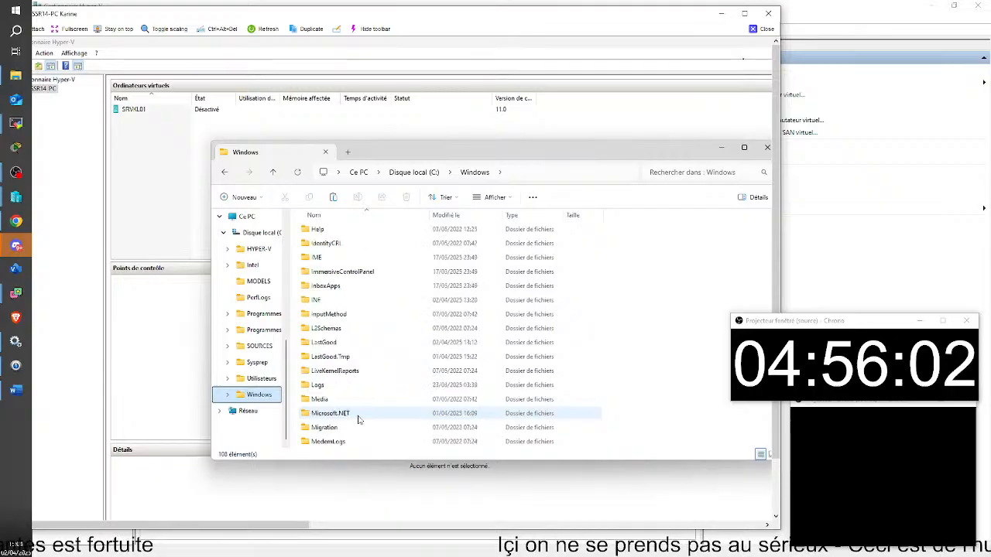
double_click(260, 396)
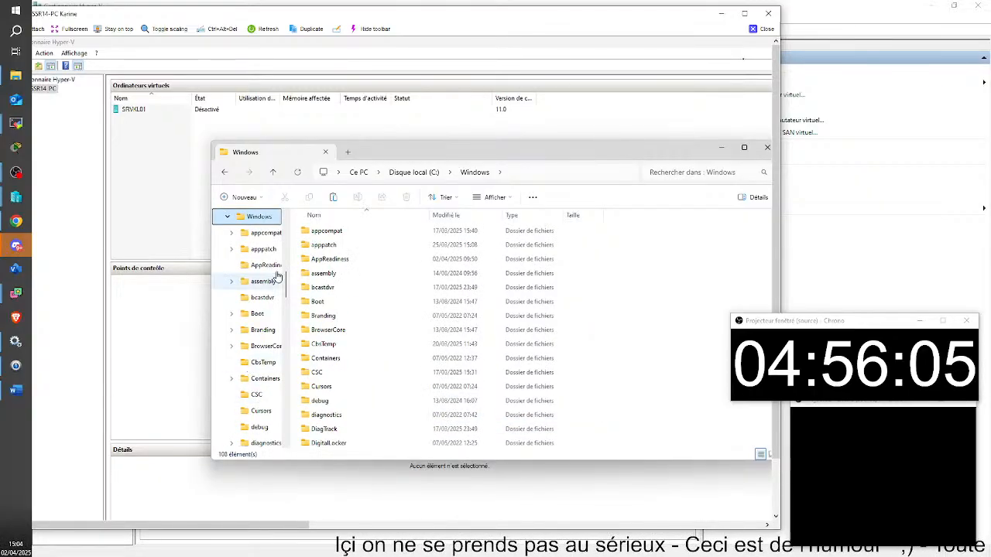
Return to SOURCES and select the Windows10 22H2.iso file.
click(226, 173)
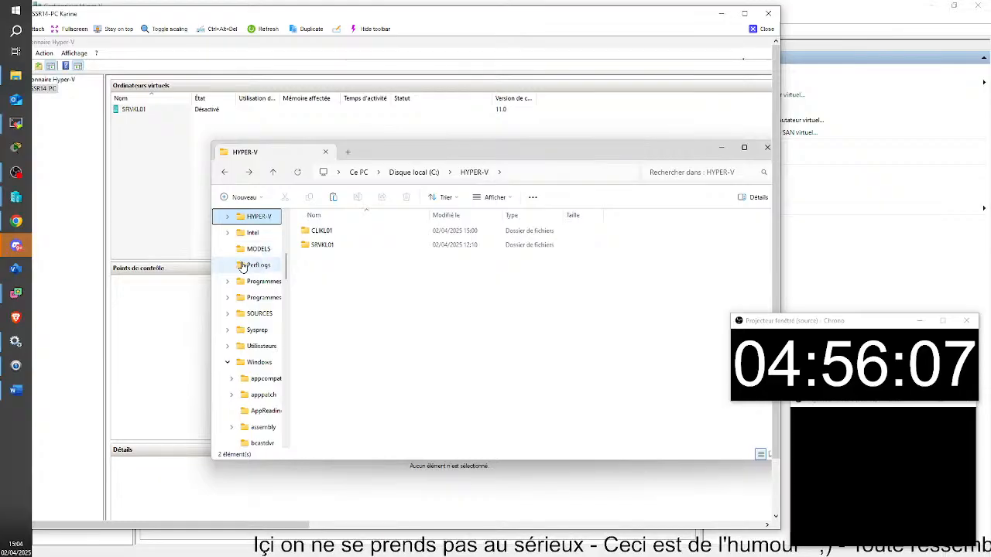
click(259, 314)
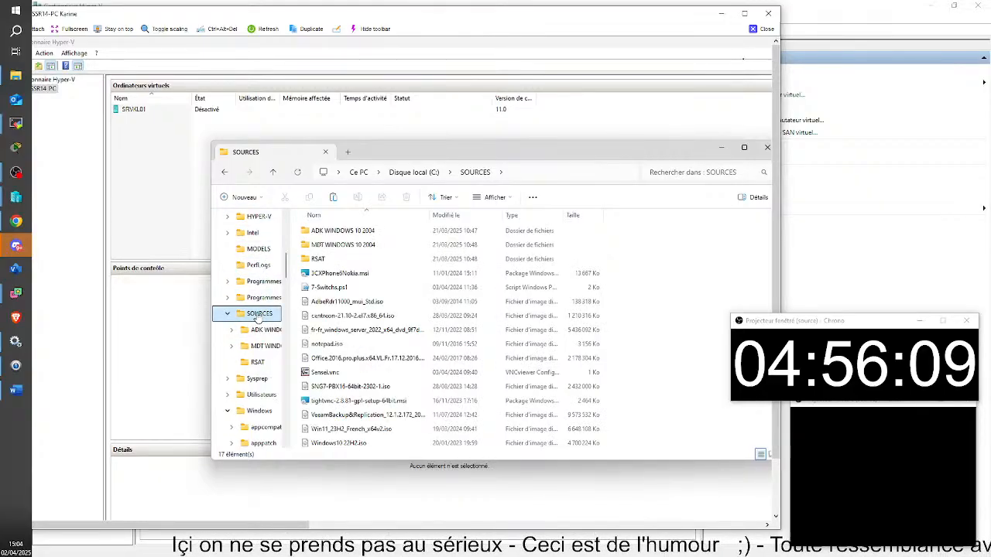
scroll(356, 387, down, 1)
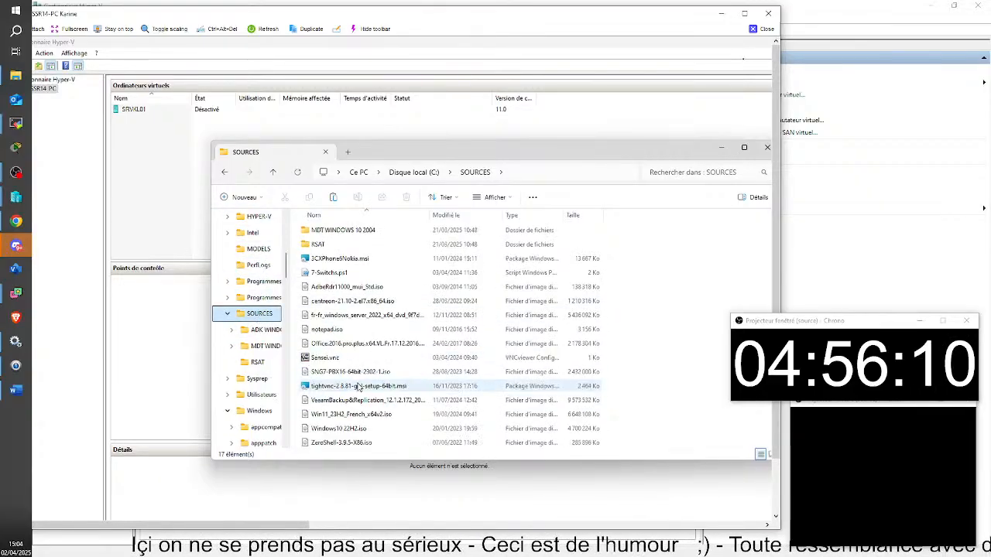
right_click(371, 432)
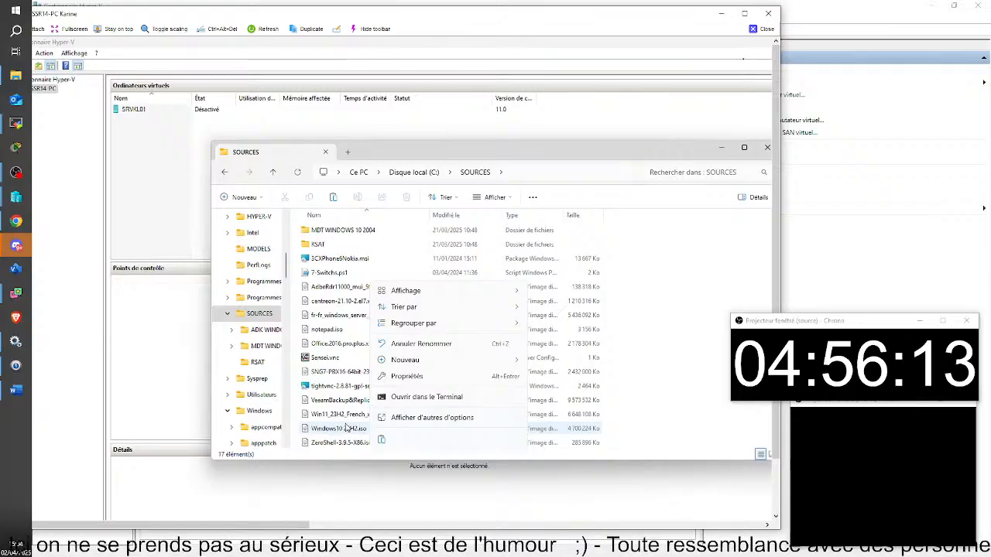
click(347, 431)
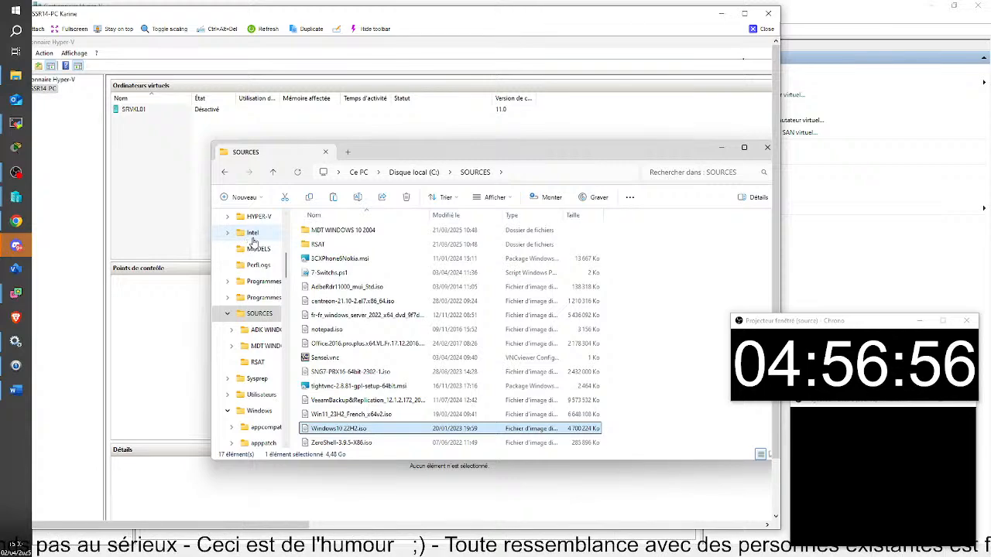
Revisit HYPER-V and the C: root, then close File Explorer.
click(264, 216)
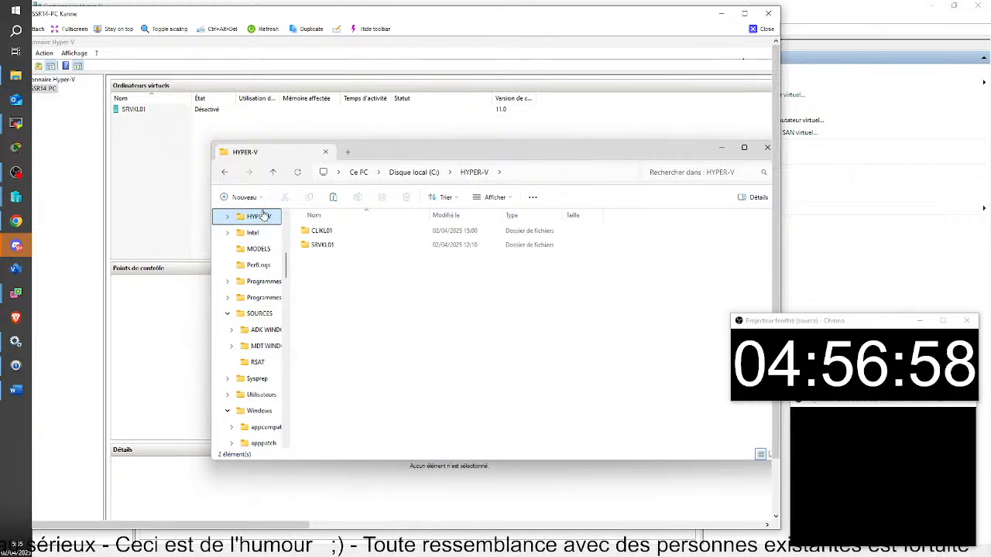
scroll(233, 220, up, 3)
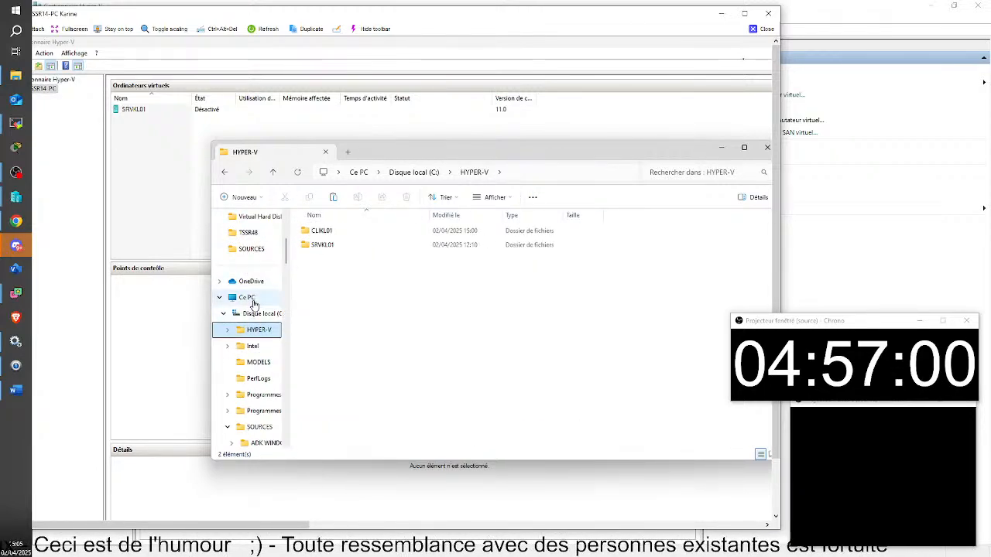
click(267, 315)
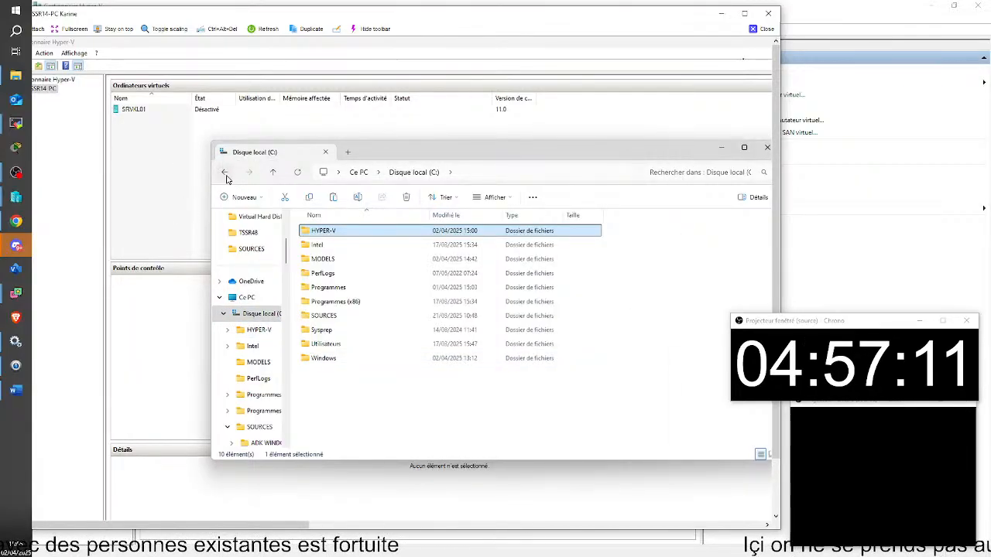
click(767, 147)
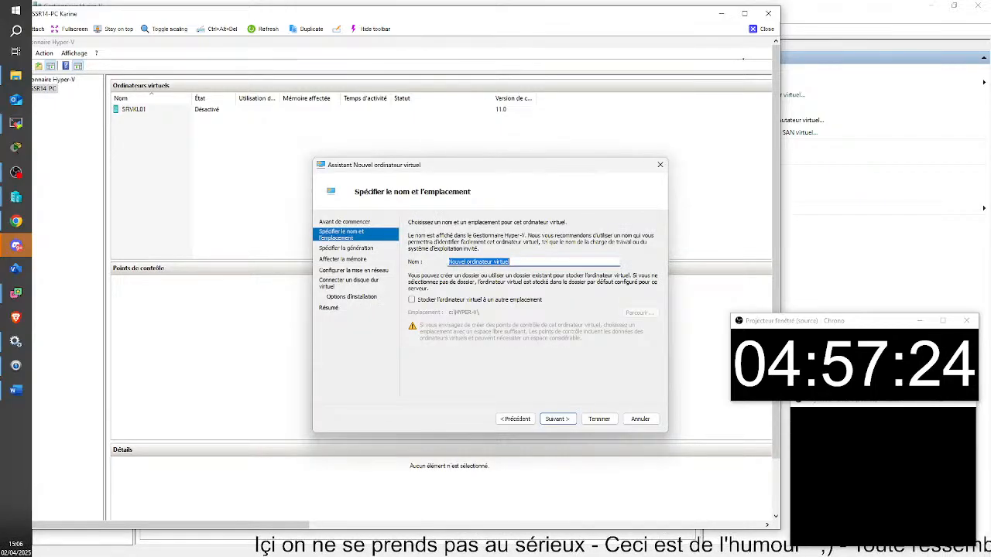
Name the new virtual machine CLIXL01 and store it in a custom location.
key(BackSpace)
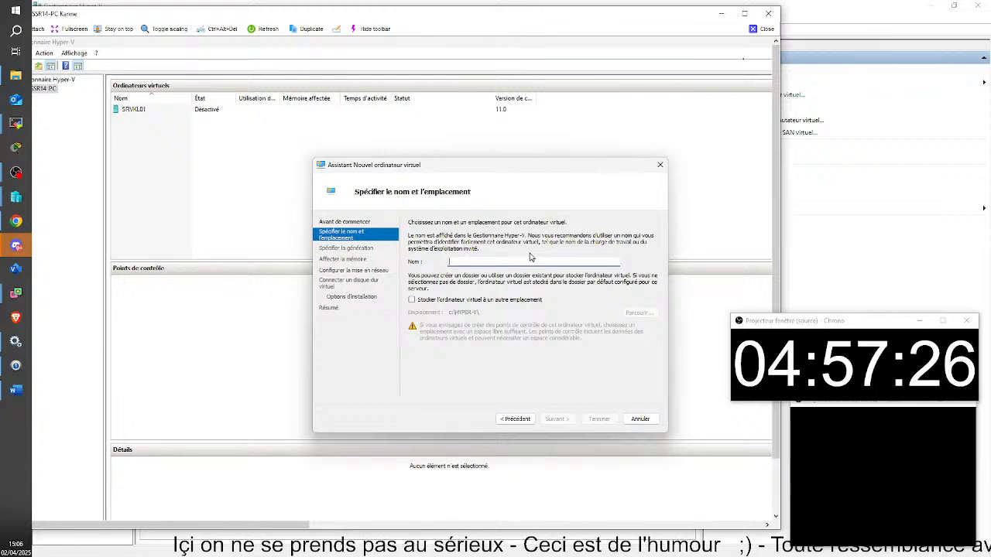
text(s)
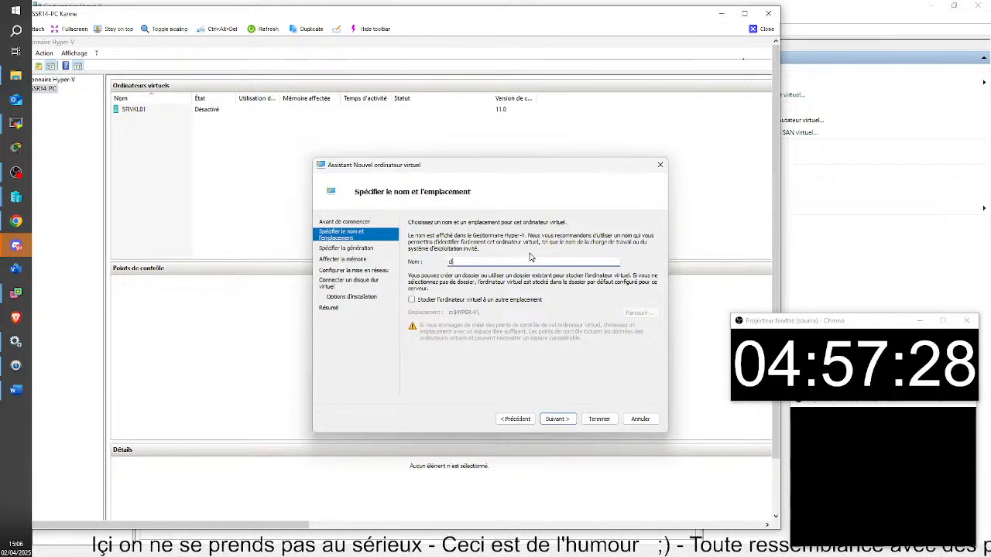
key(BackSpace)
text(CLI)
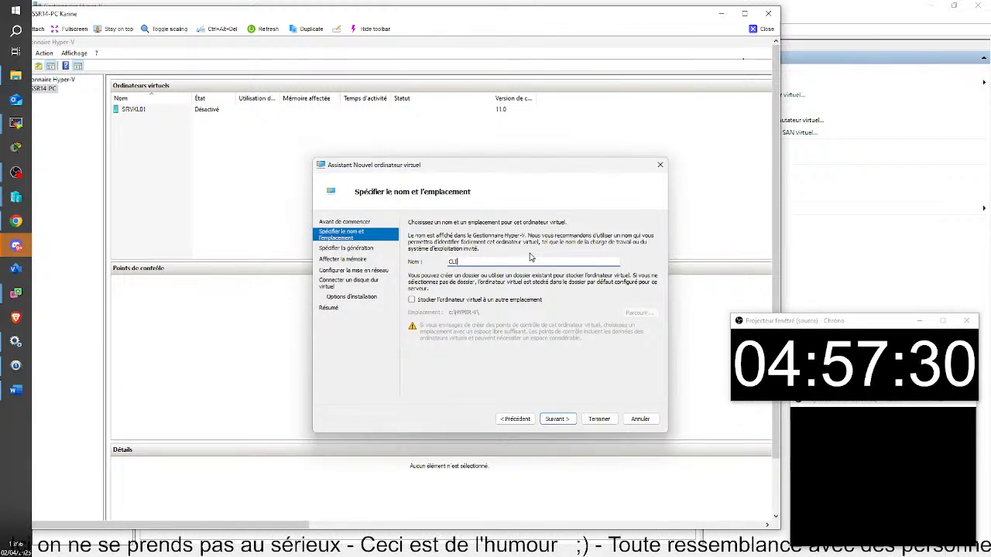
text(XL)
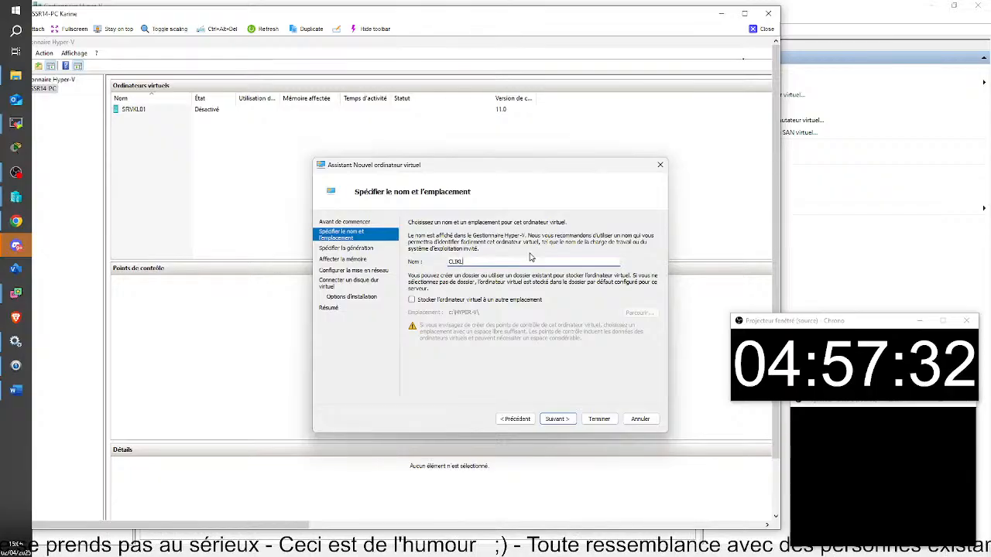
text(01)
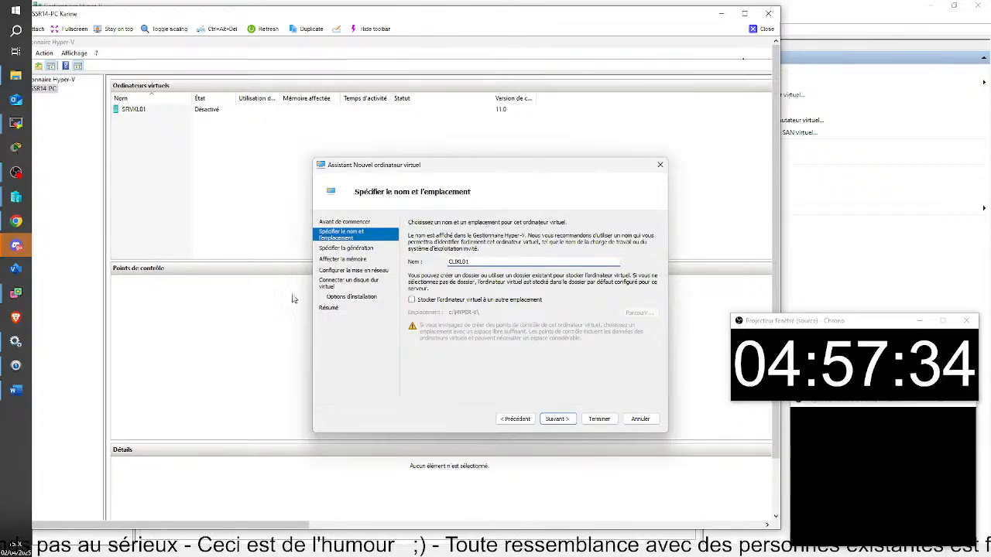
click(412, 300)
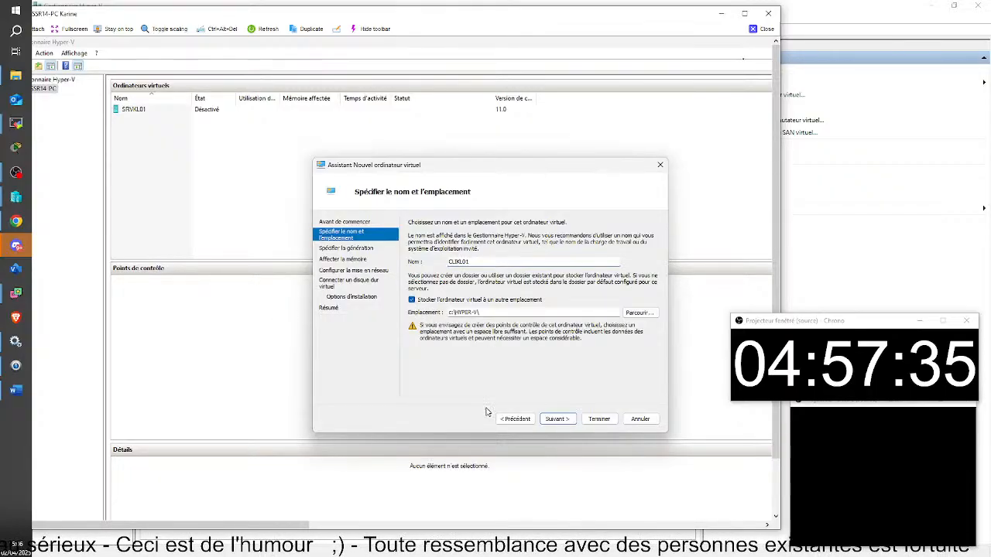
Keep Generation 1 and set the startup memory to 2048 MB.
click(558, 419)
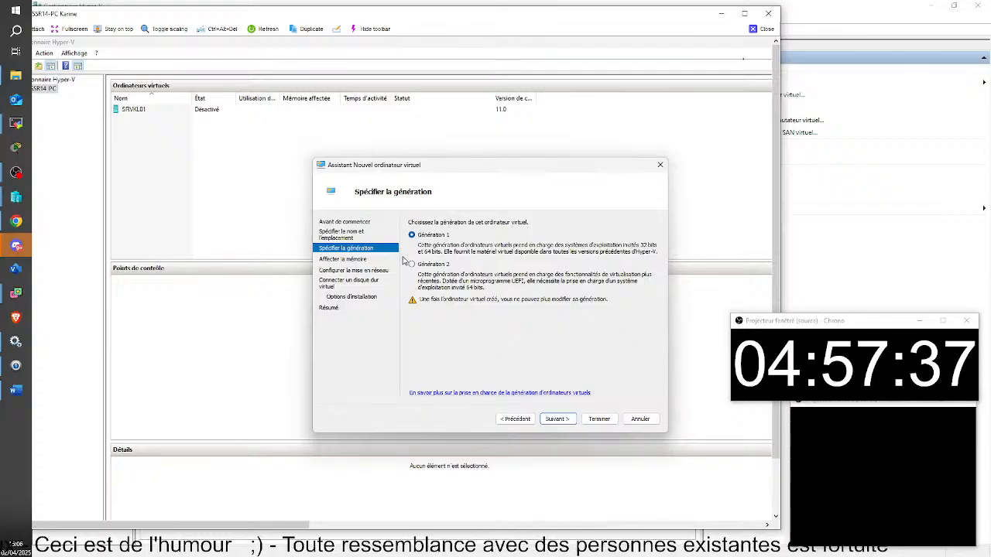
click(569, 420)
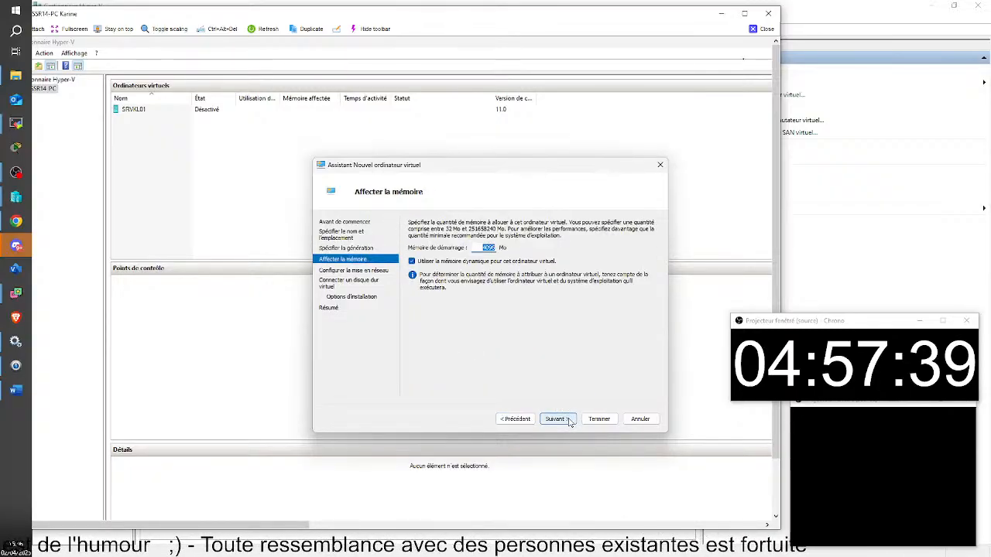
key(BackSpace)
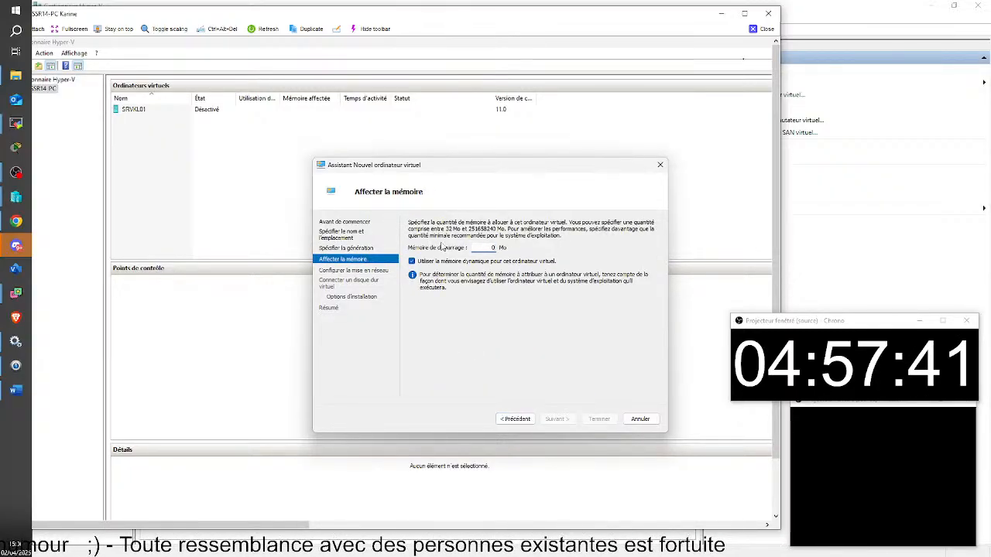
text(2048)
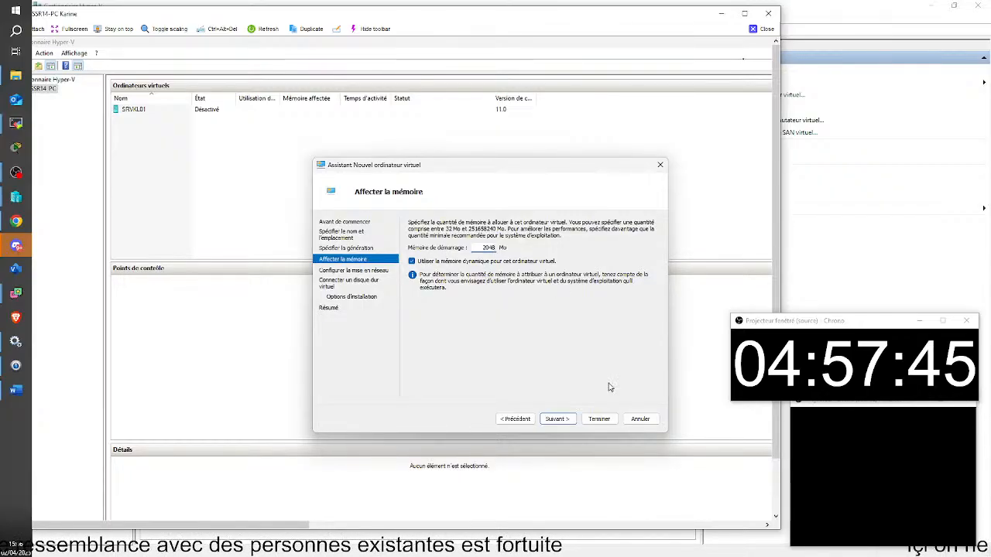
click(559, 419)
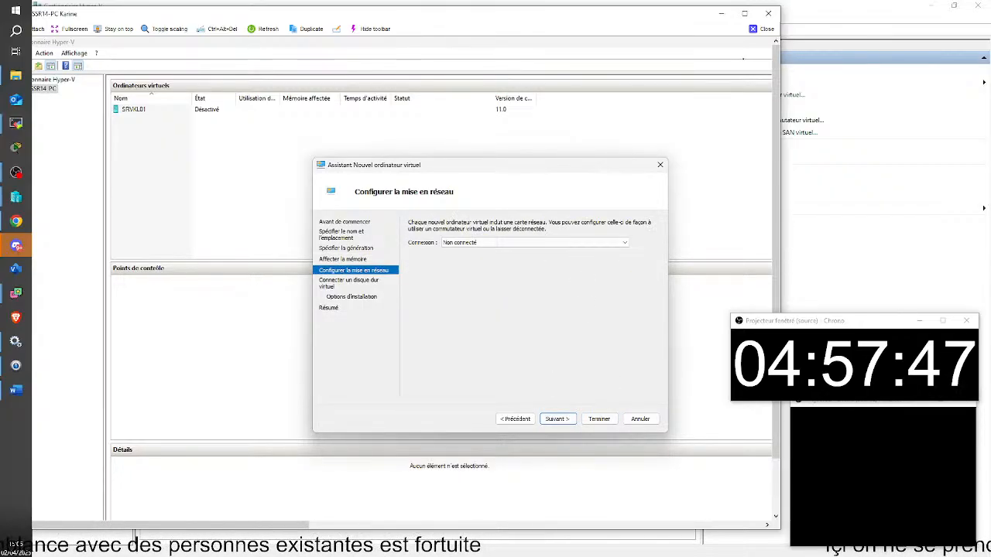
Create a new 127 GB VHDX virtual hard disk at the default location.
click(558, 419)
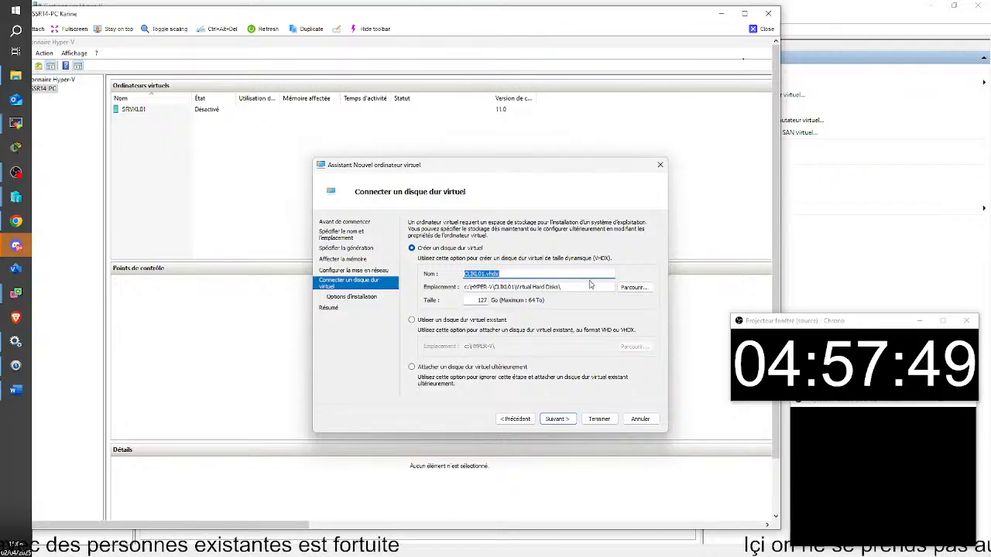
click(418, 323)
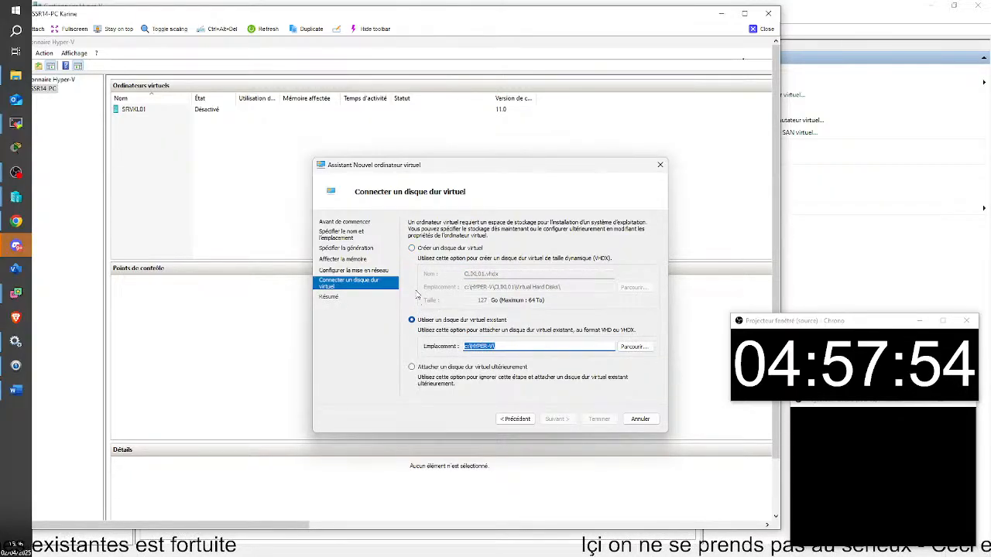
click(418, 250)
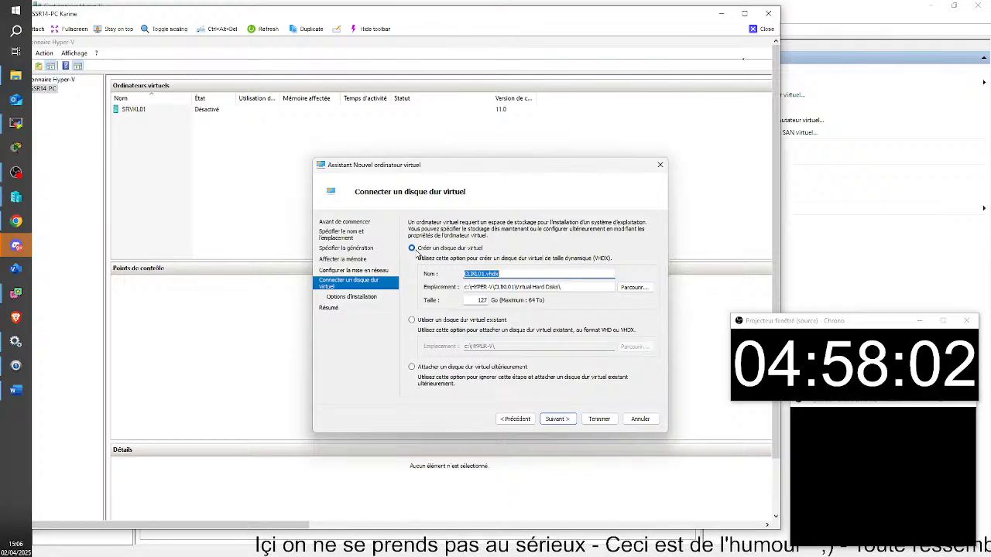
click(633, 288)
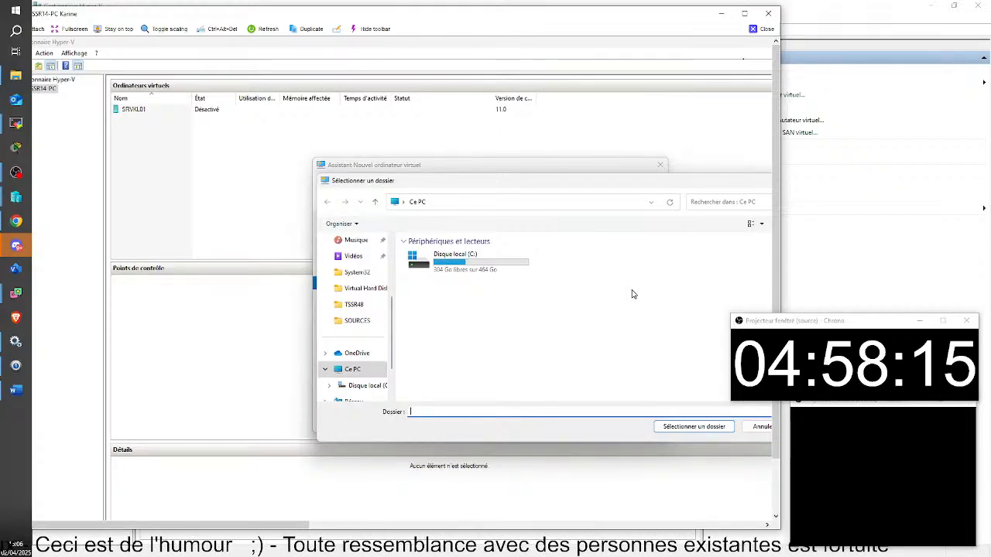
click(782, 181)
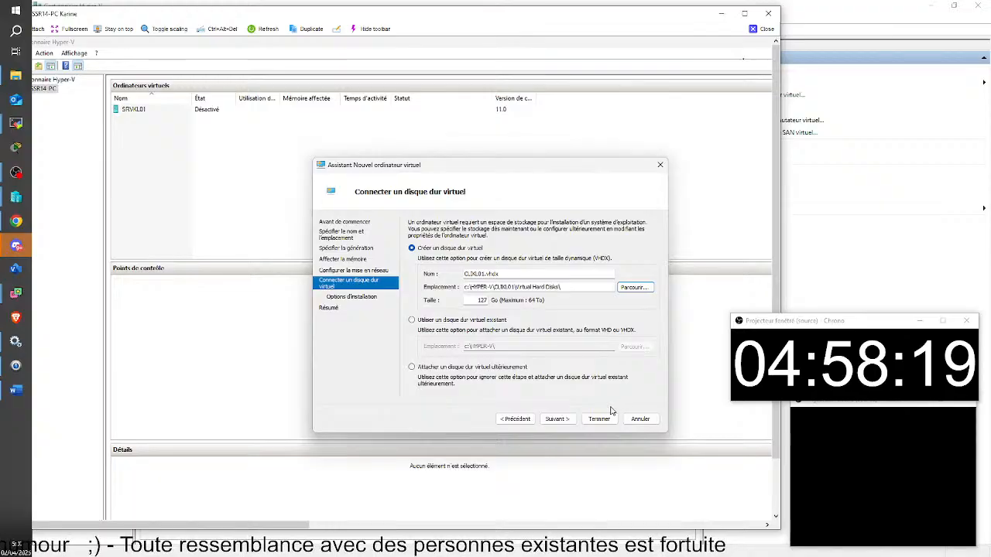
click(557, 419)
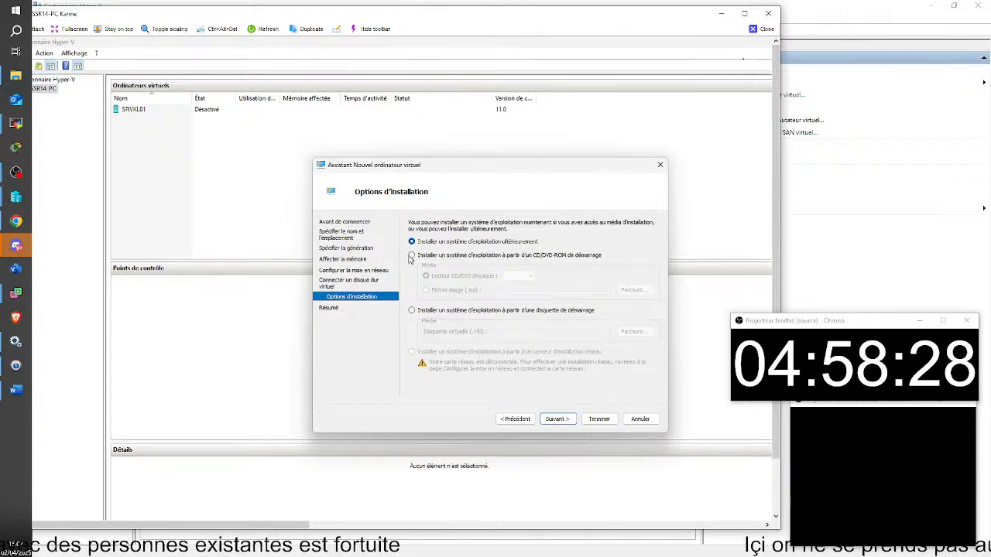
Install from C:\SOURCES\Windows10 22H2.iso and finish creating the CLIXL01 virtual machine.
click(412, 311)
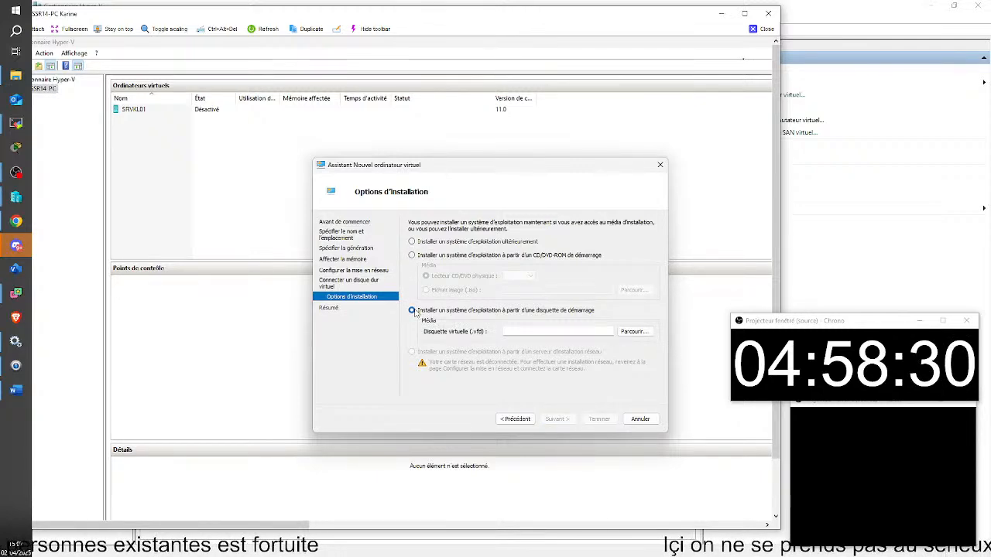
click(412, 255)
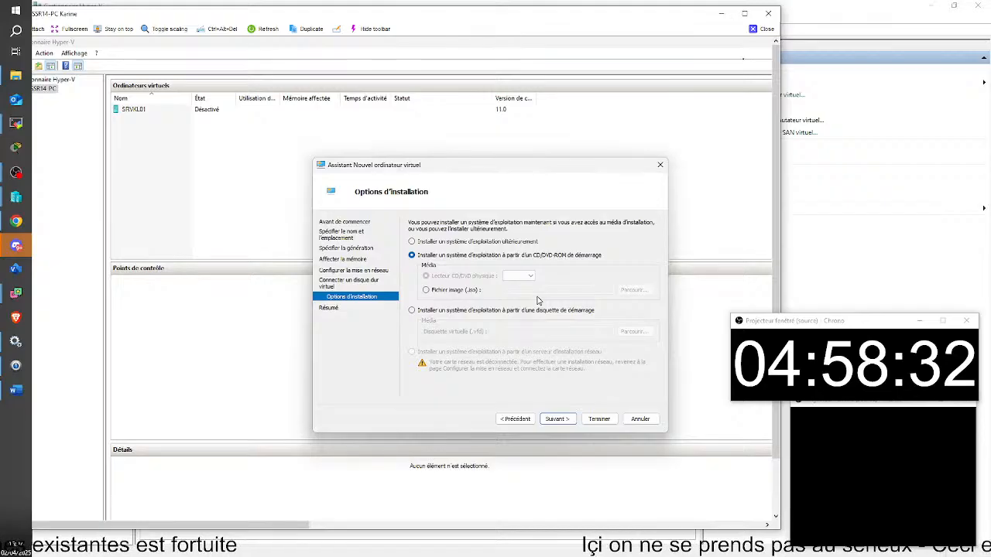
click(426, 290)
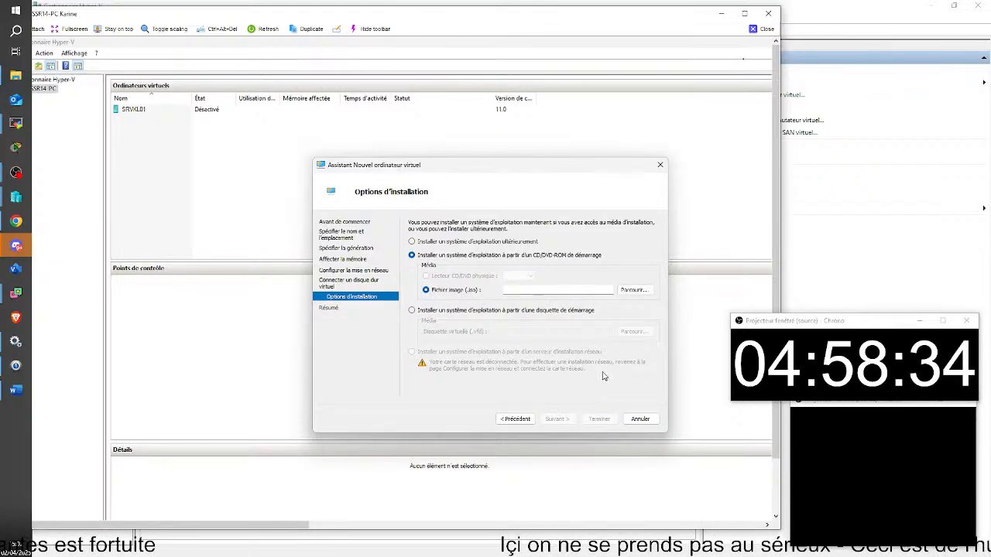
click(633, 289)
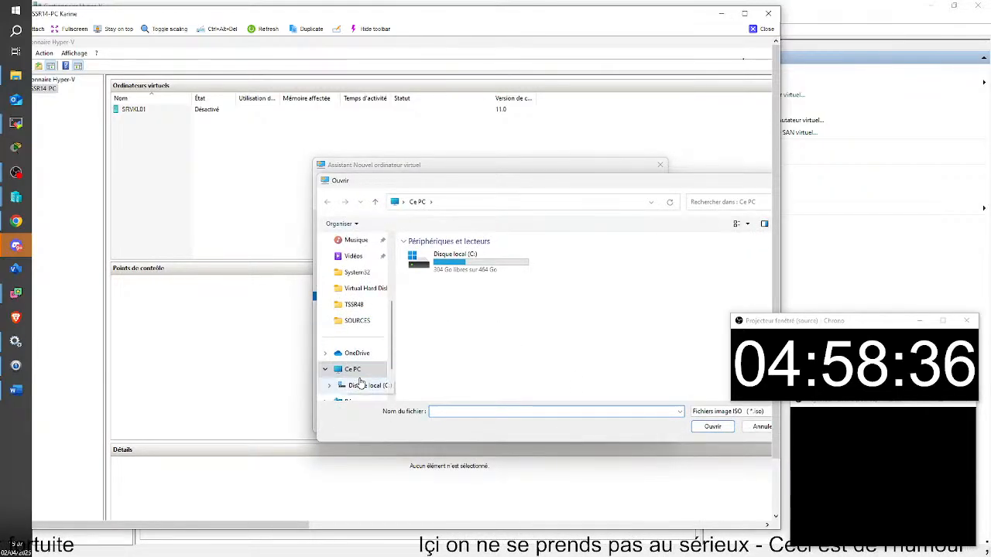
scroll(356, 364, down, 2)
click(364, 334)
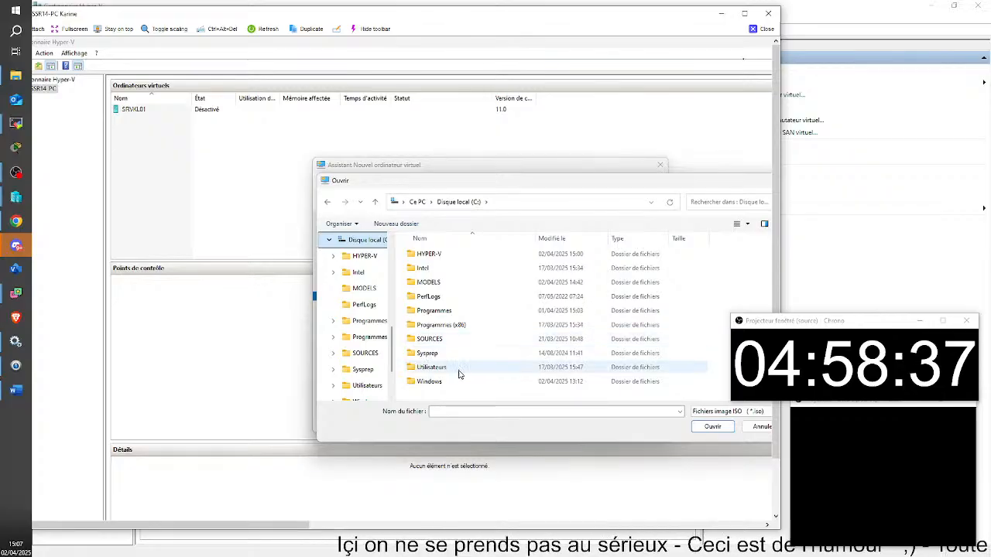
double_click(430, 339)
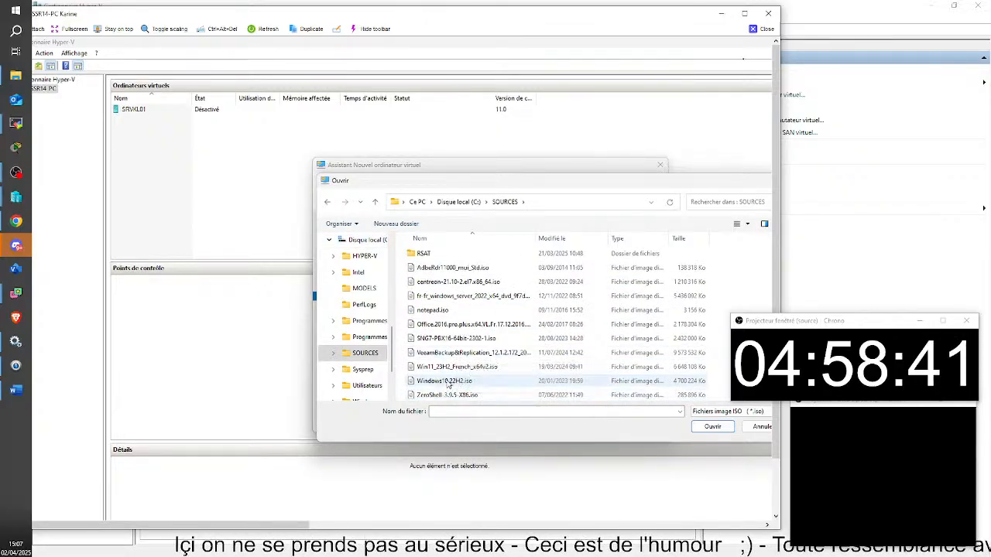
click(449, 382)
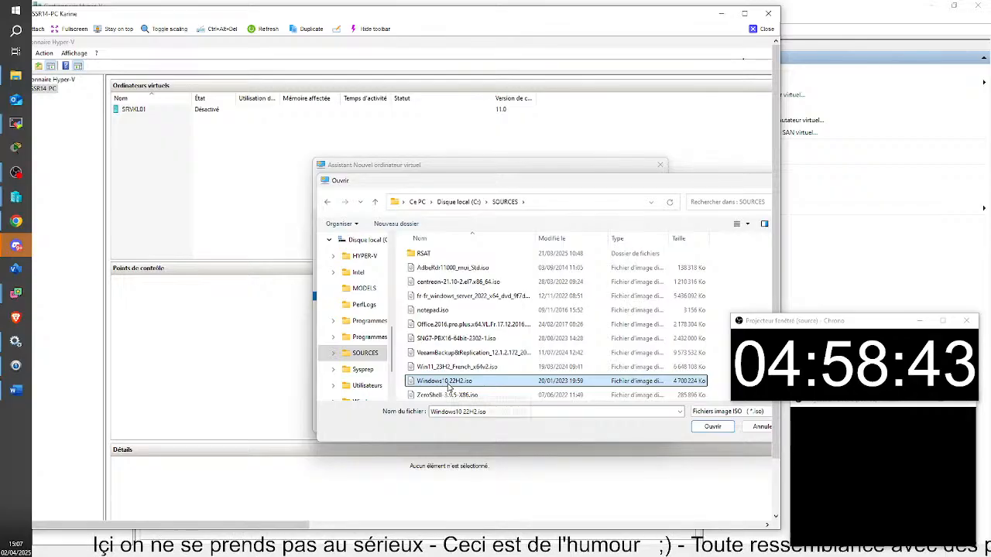
click(705, 427)
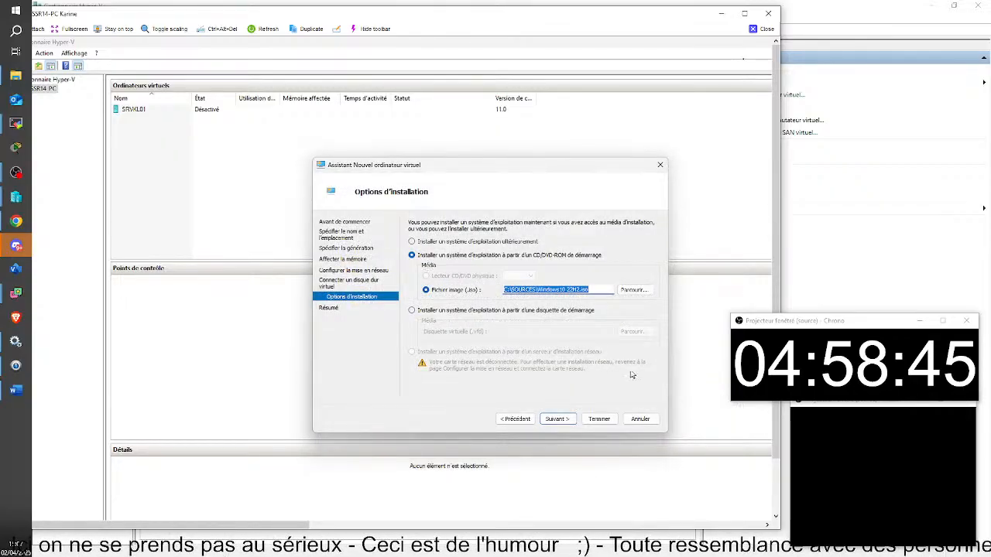
click(554, 421)
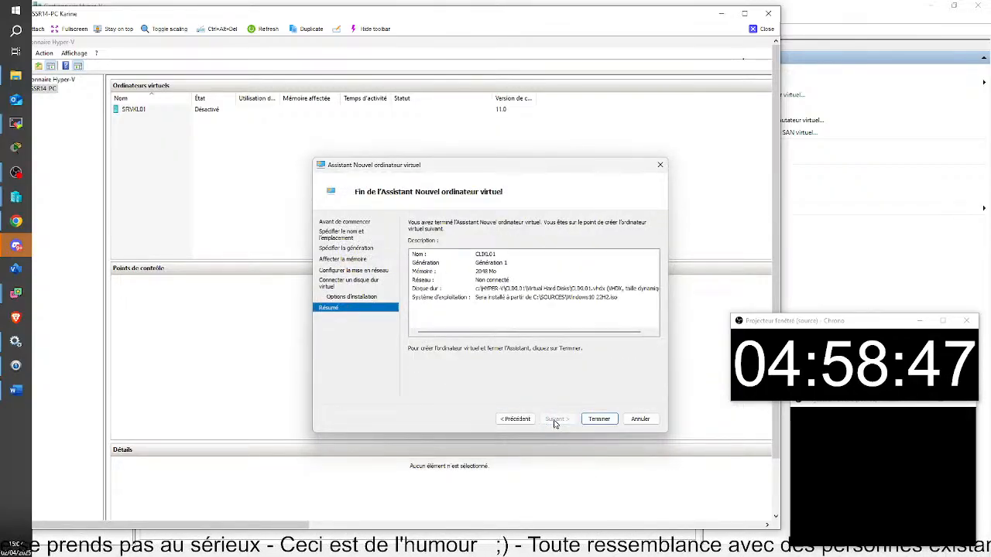
click(604, 422)
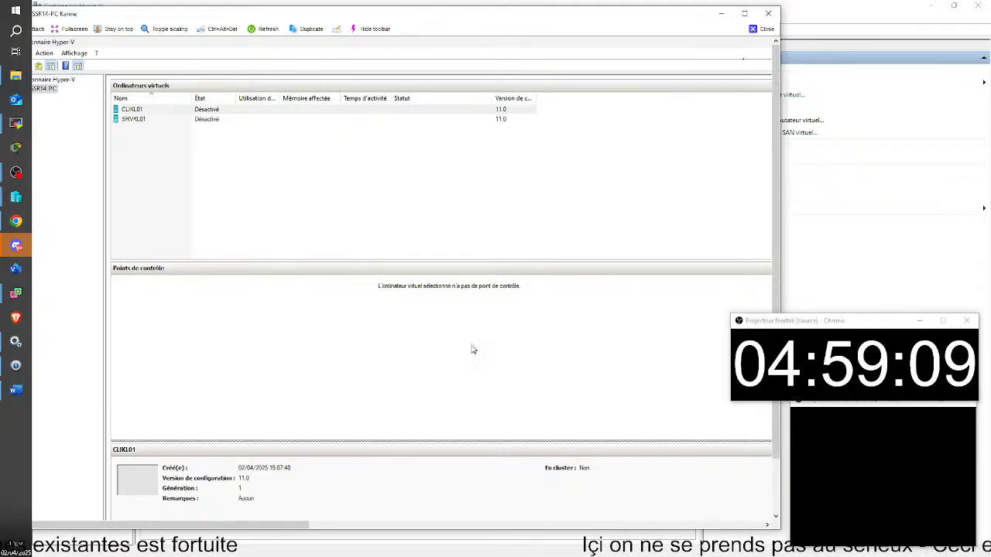
Give CLIKL01 4 virtual processors and turn off automatic checkpoints.
right_click(219, 112)
click(263, 133)
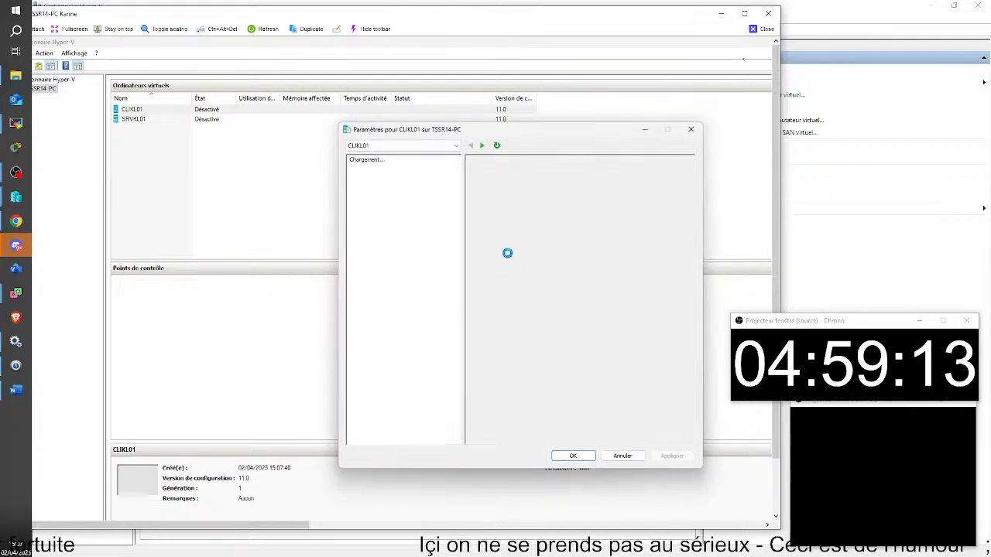
click(384, 230)
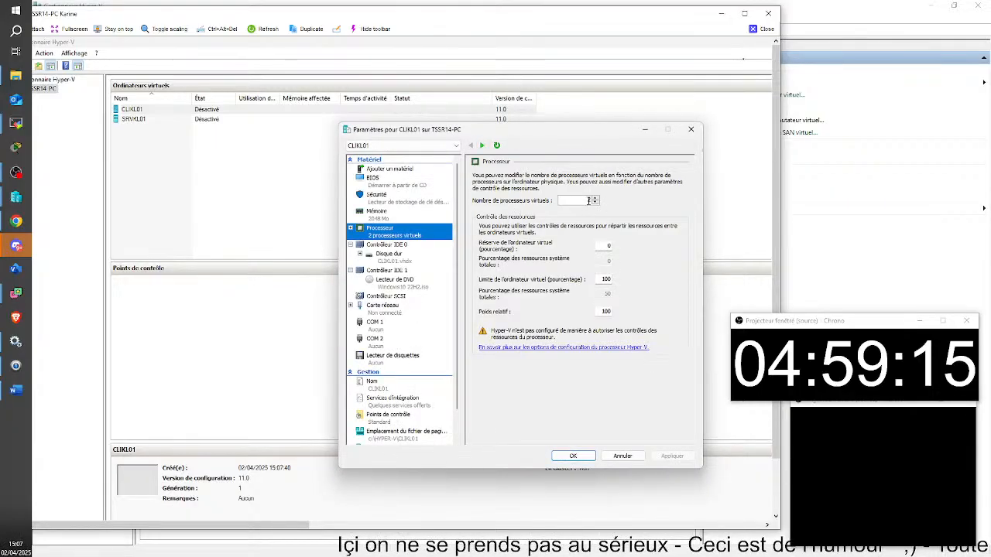
double_click(595, 198)
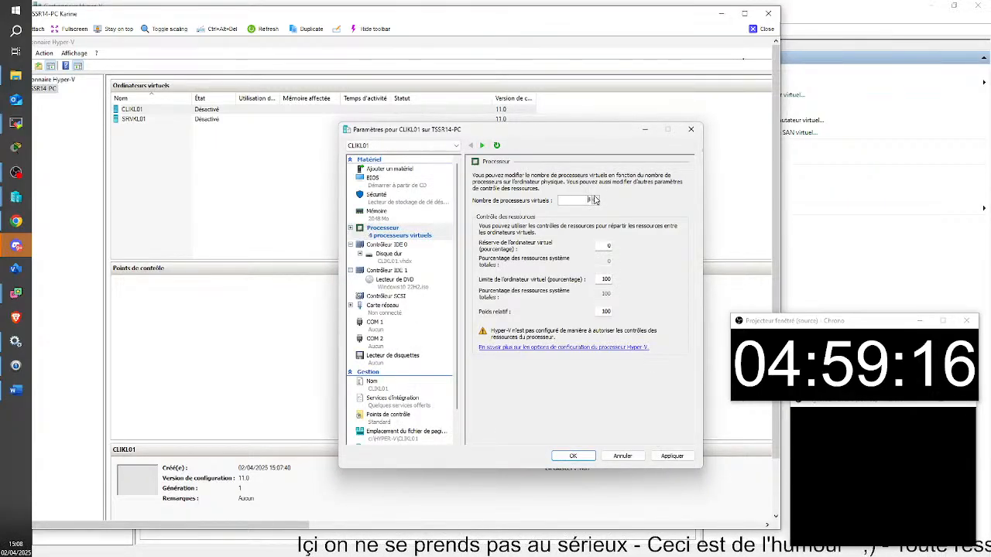
click(394, 418)
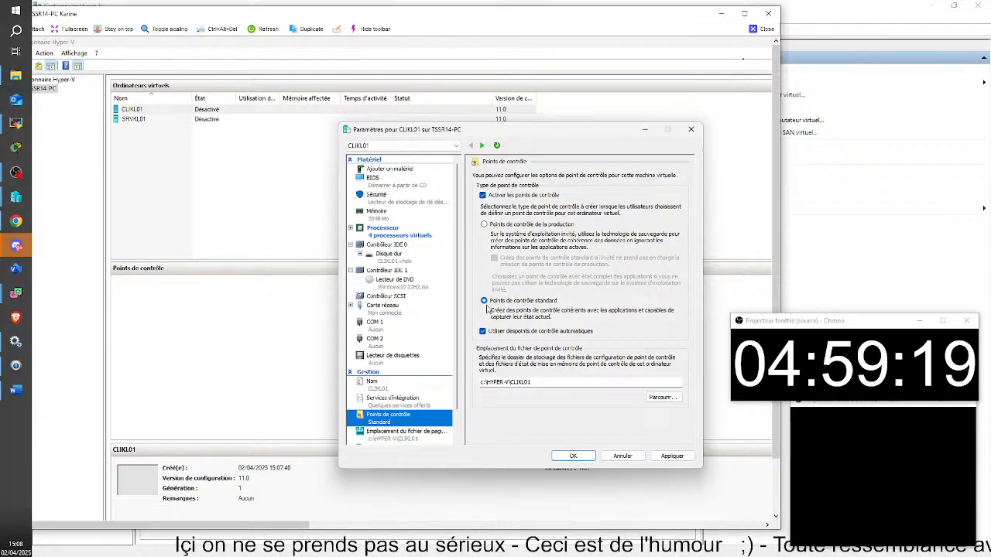
click(484, 332)
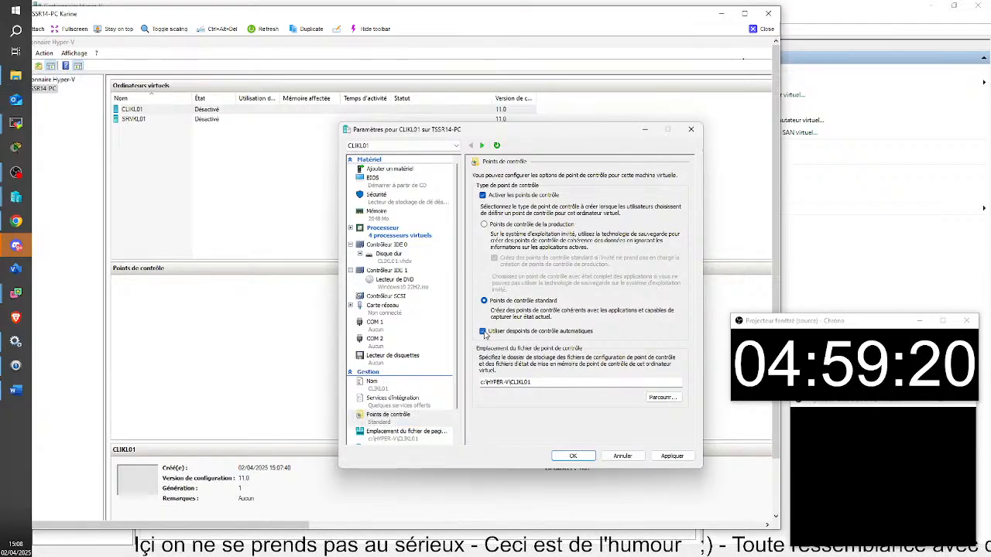
click(584, 458)
Open the CLIKL01 console and start the virtual machine.
click(419, 158)
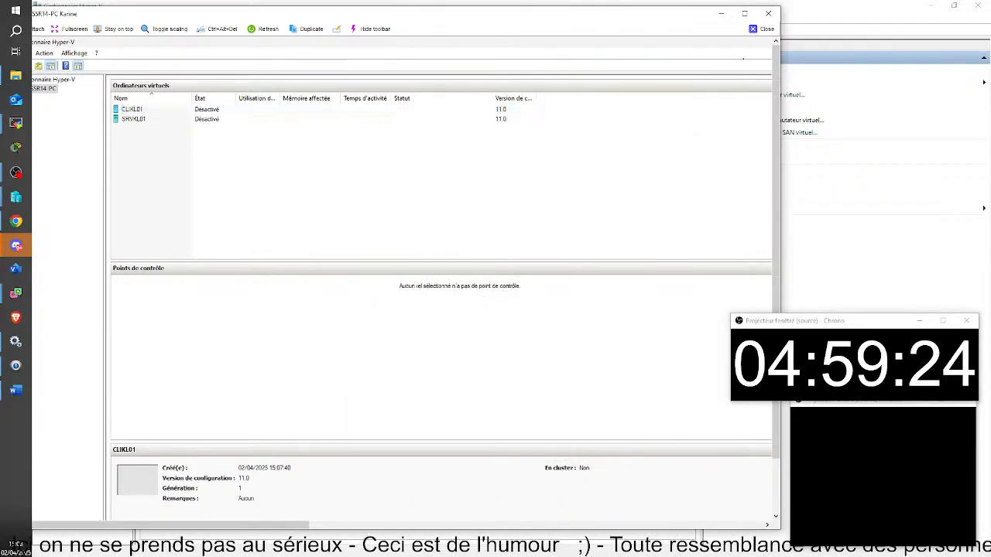
right_click(227, 113)
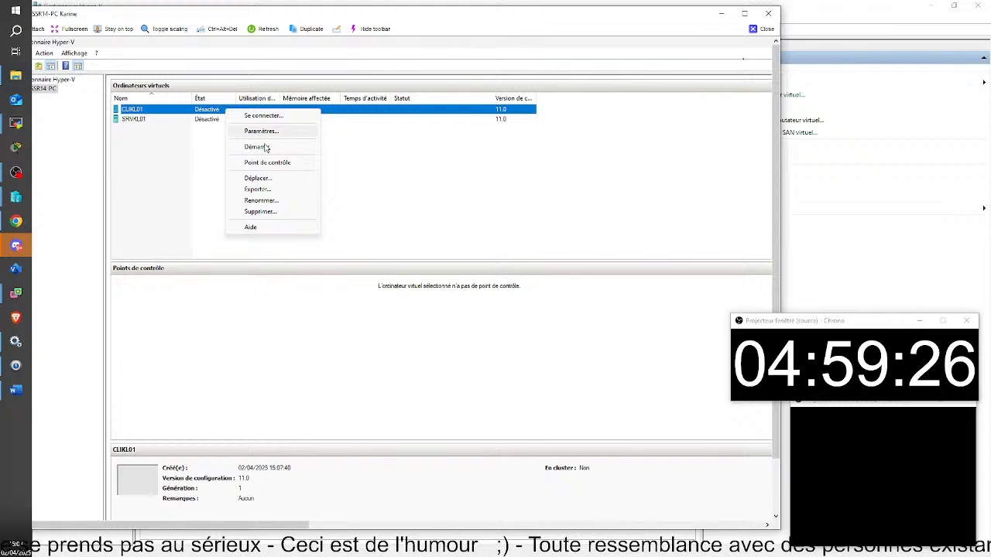
click(207, 111)
double_click(208, 112)
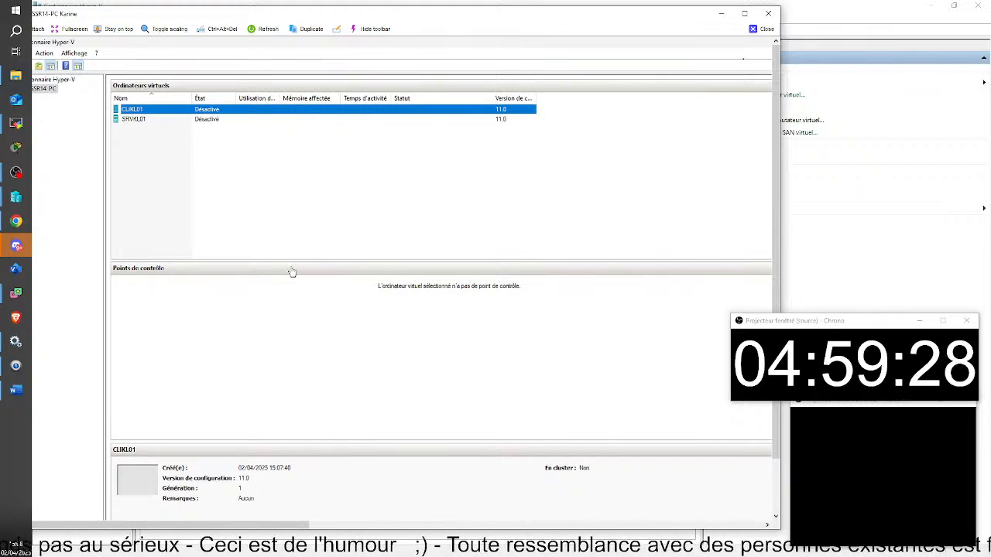
click(269, 265)
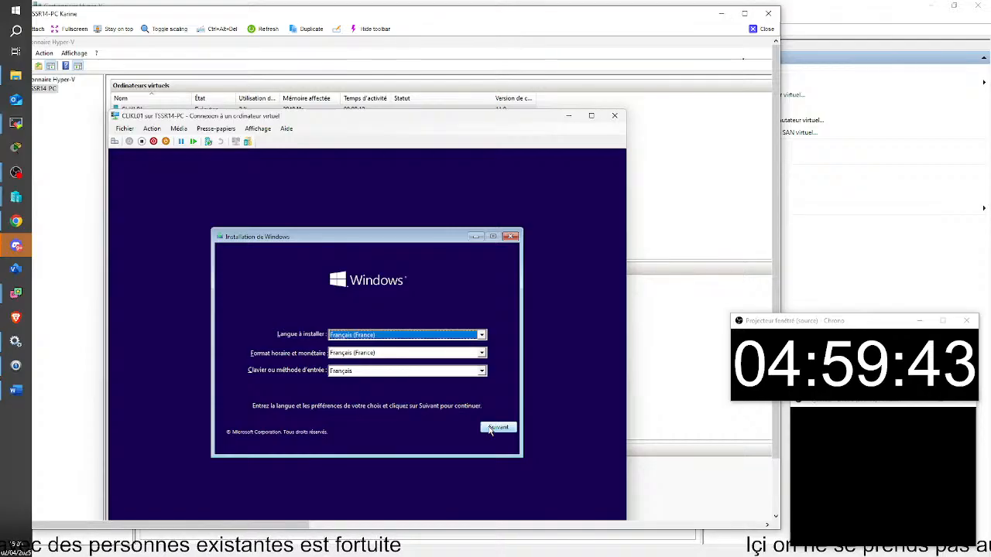
Begin Windows setup in French without a product key, choosing Windows 10 Professionnel.
click(489, 429)
click(385, 342)
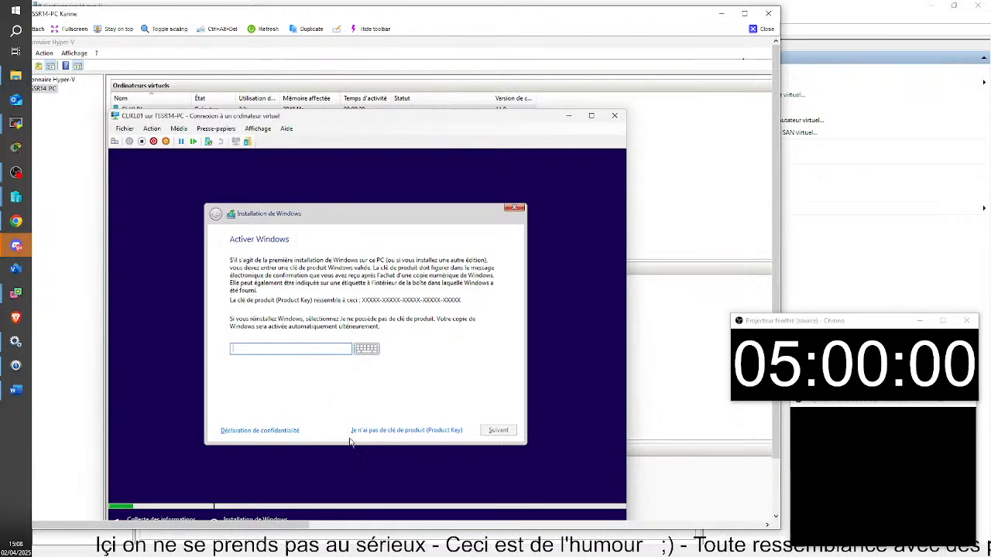
click(403, 433)
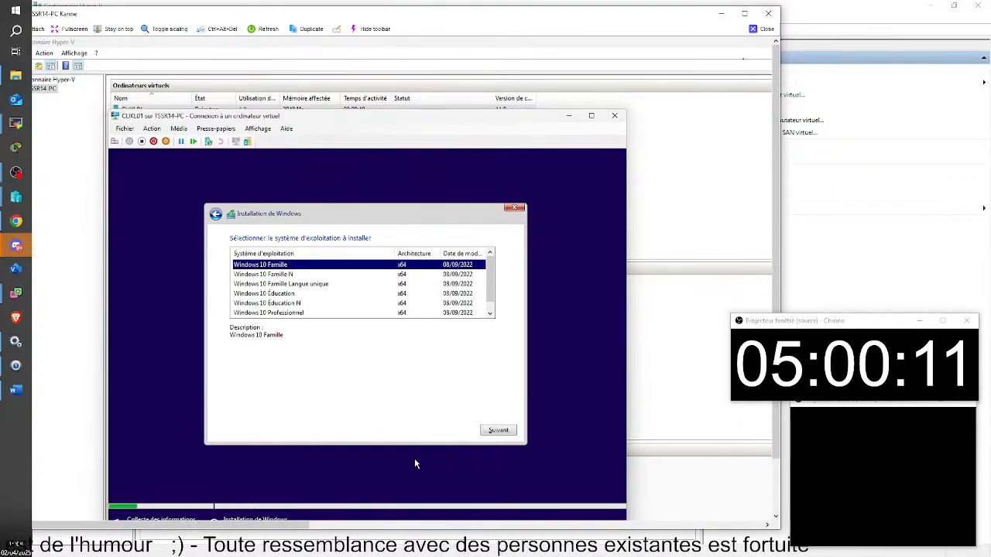
click(216, 215)
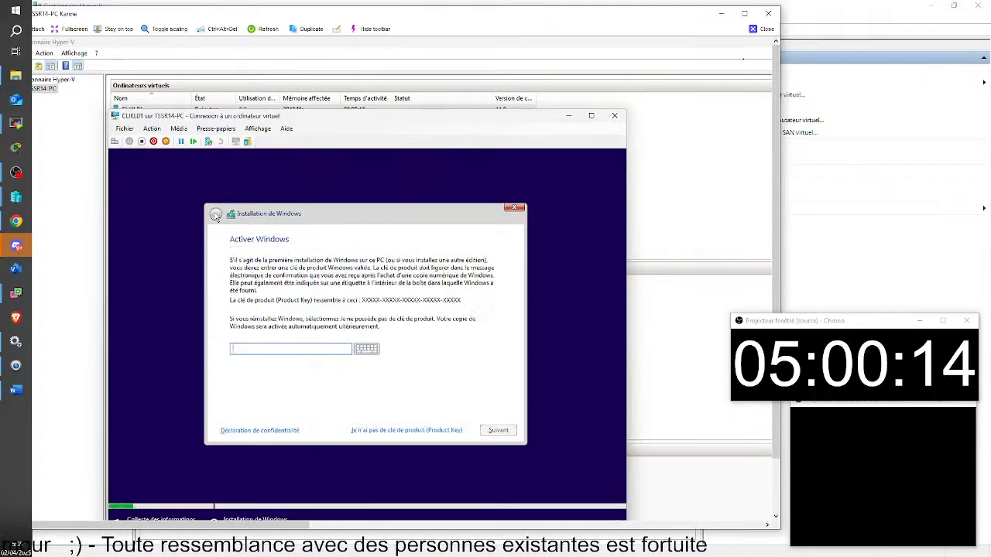
click(387, 431)
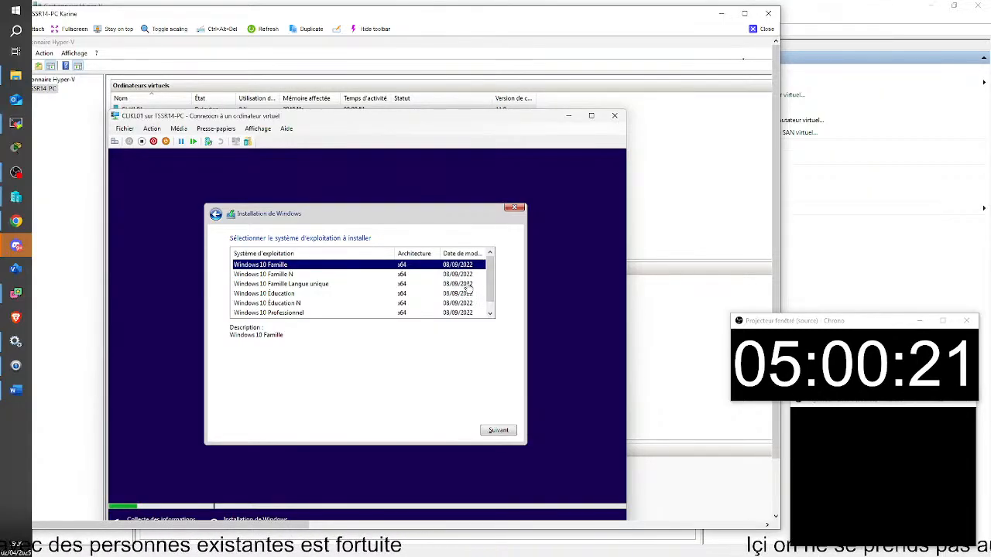
scroll(453, 300, down, 1)
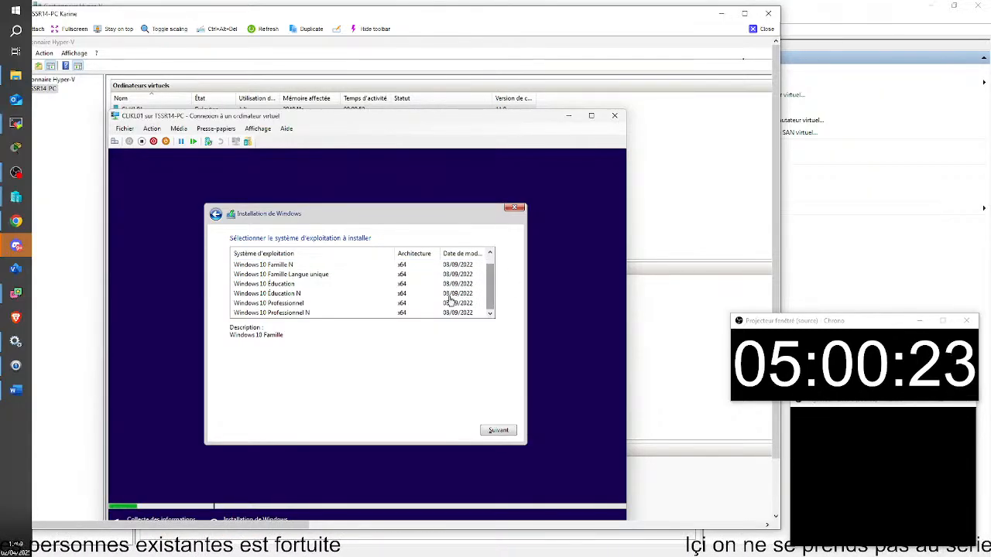
click(293, 304)
click(488, 430)
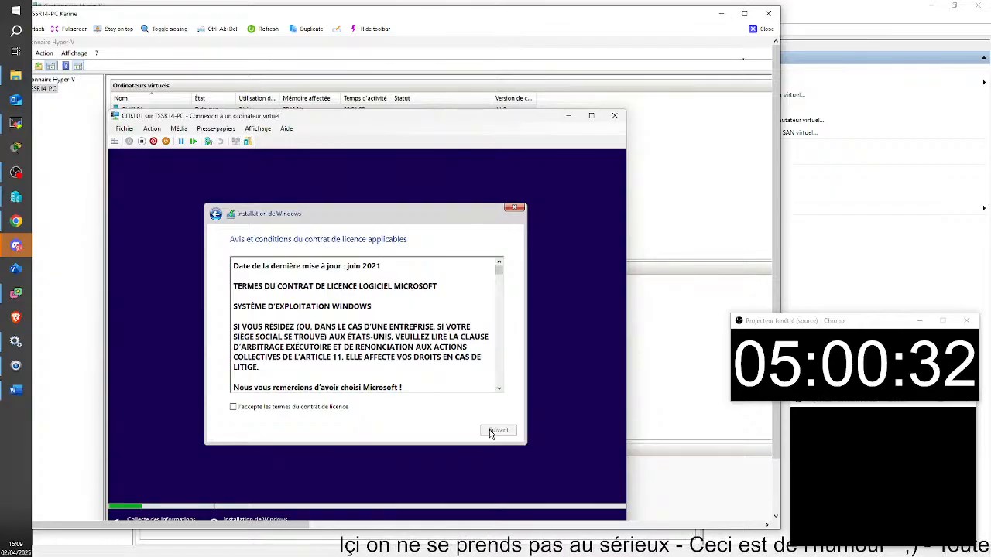
Accept the licence and choose a custom install onto disk 0's unallocated space.
click(233, 407)
scroll(377, 354, down, 10)
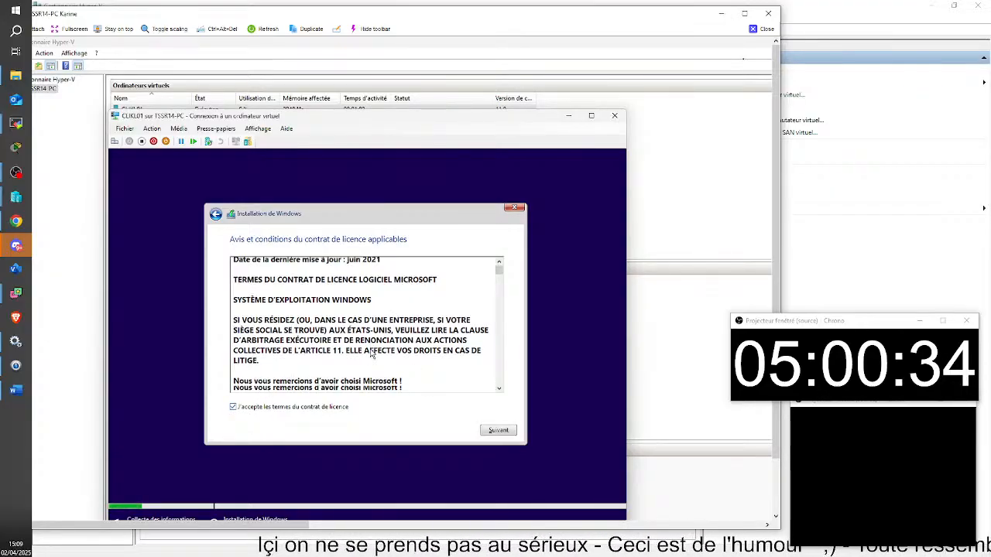
click(500, 432)
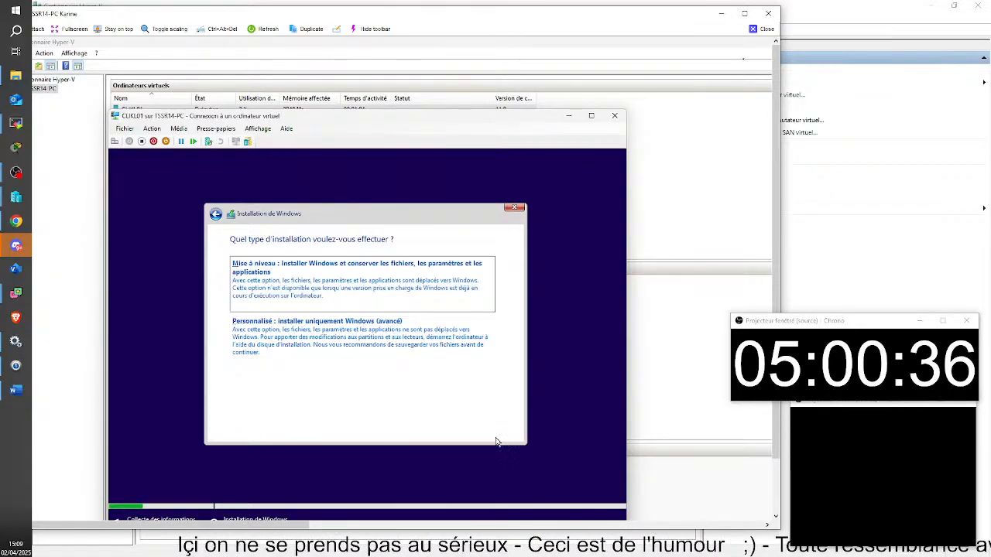
click(329, 338)
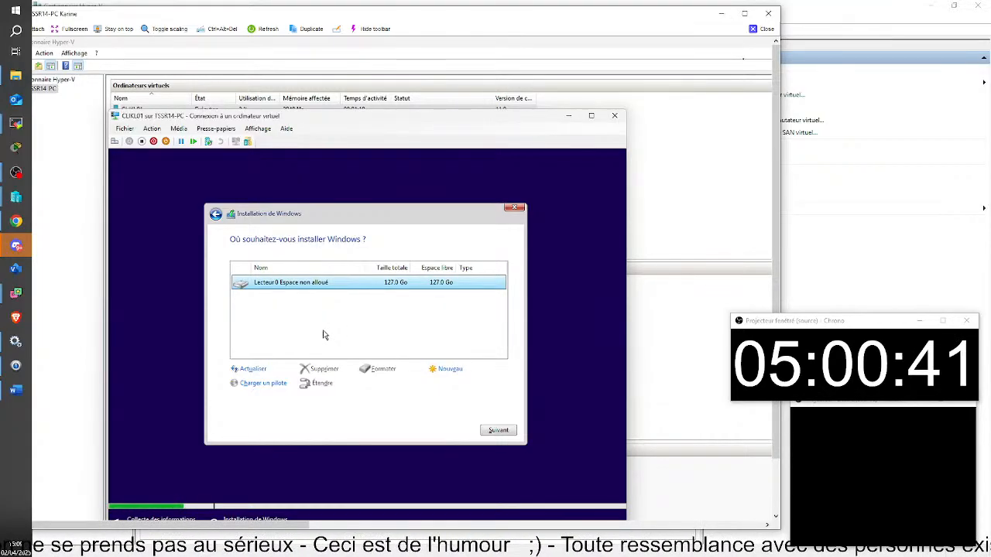
click(500, 434)
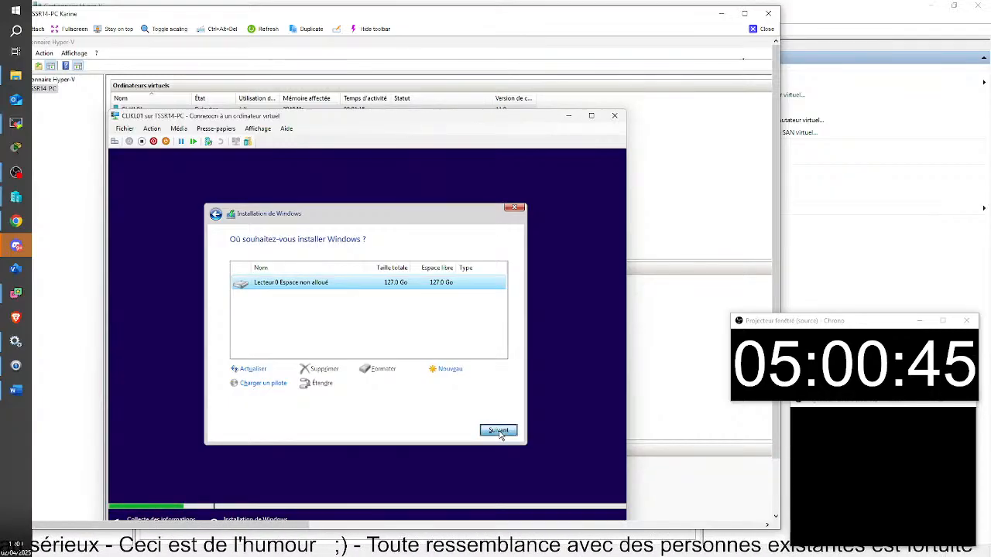